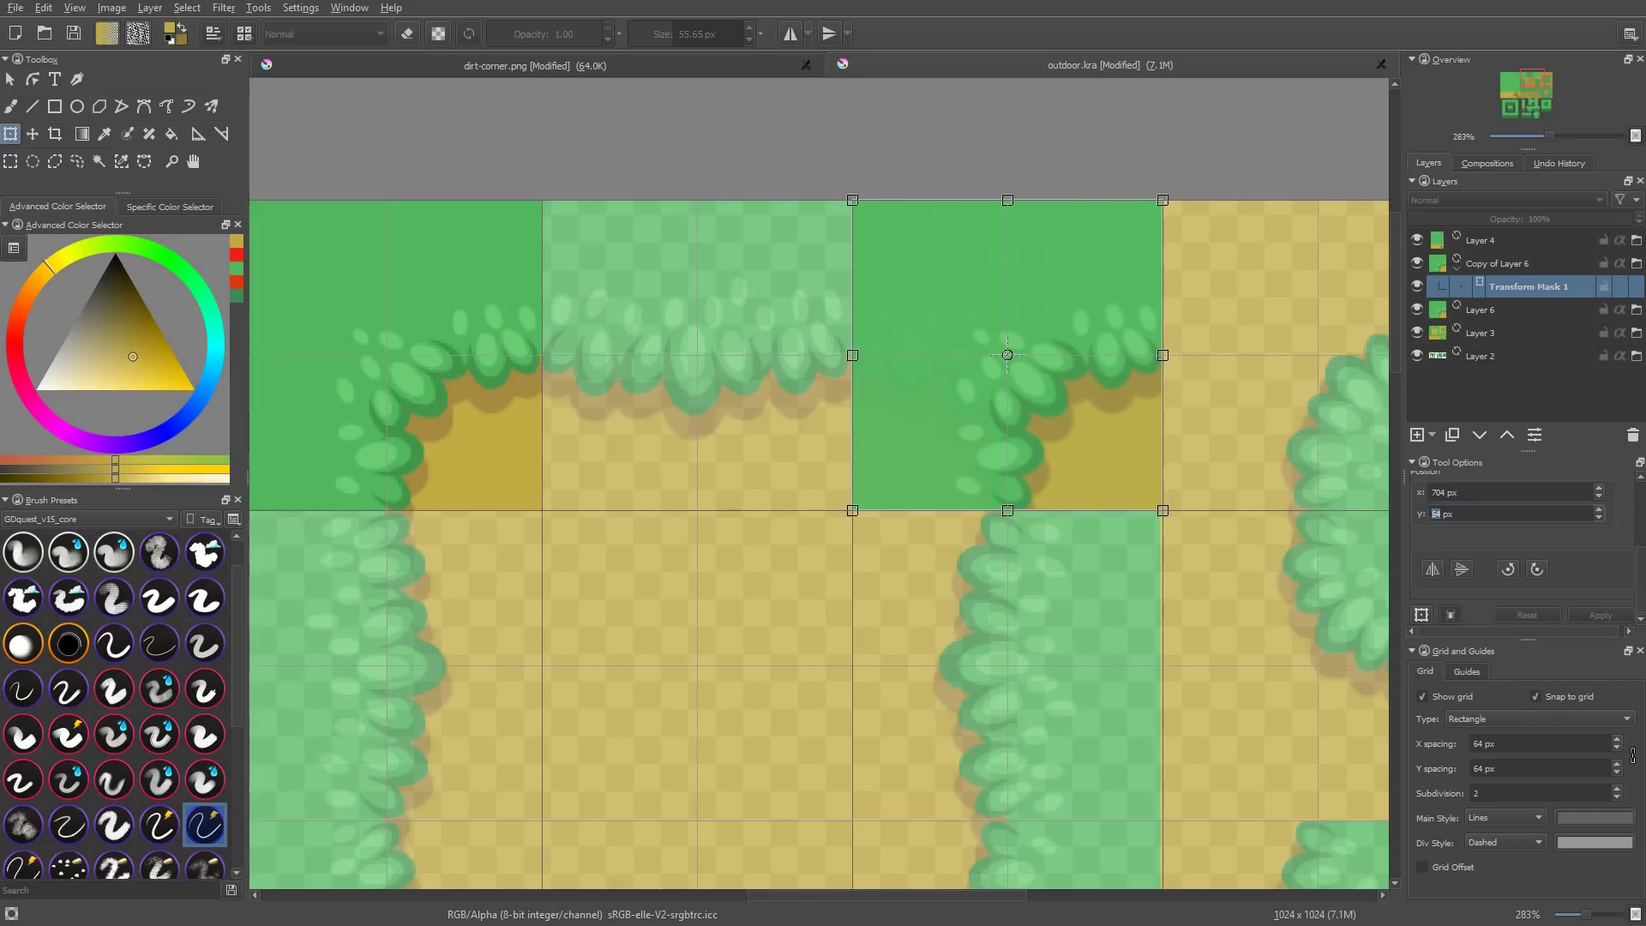
Mirror the grass corner tile horizontally and commit the flip.
{"action": "left_click", "coordinate": [1432, 569]}
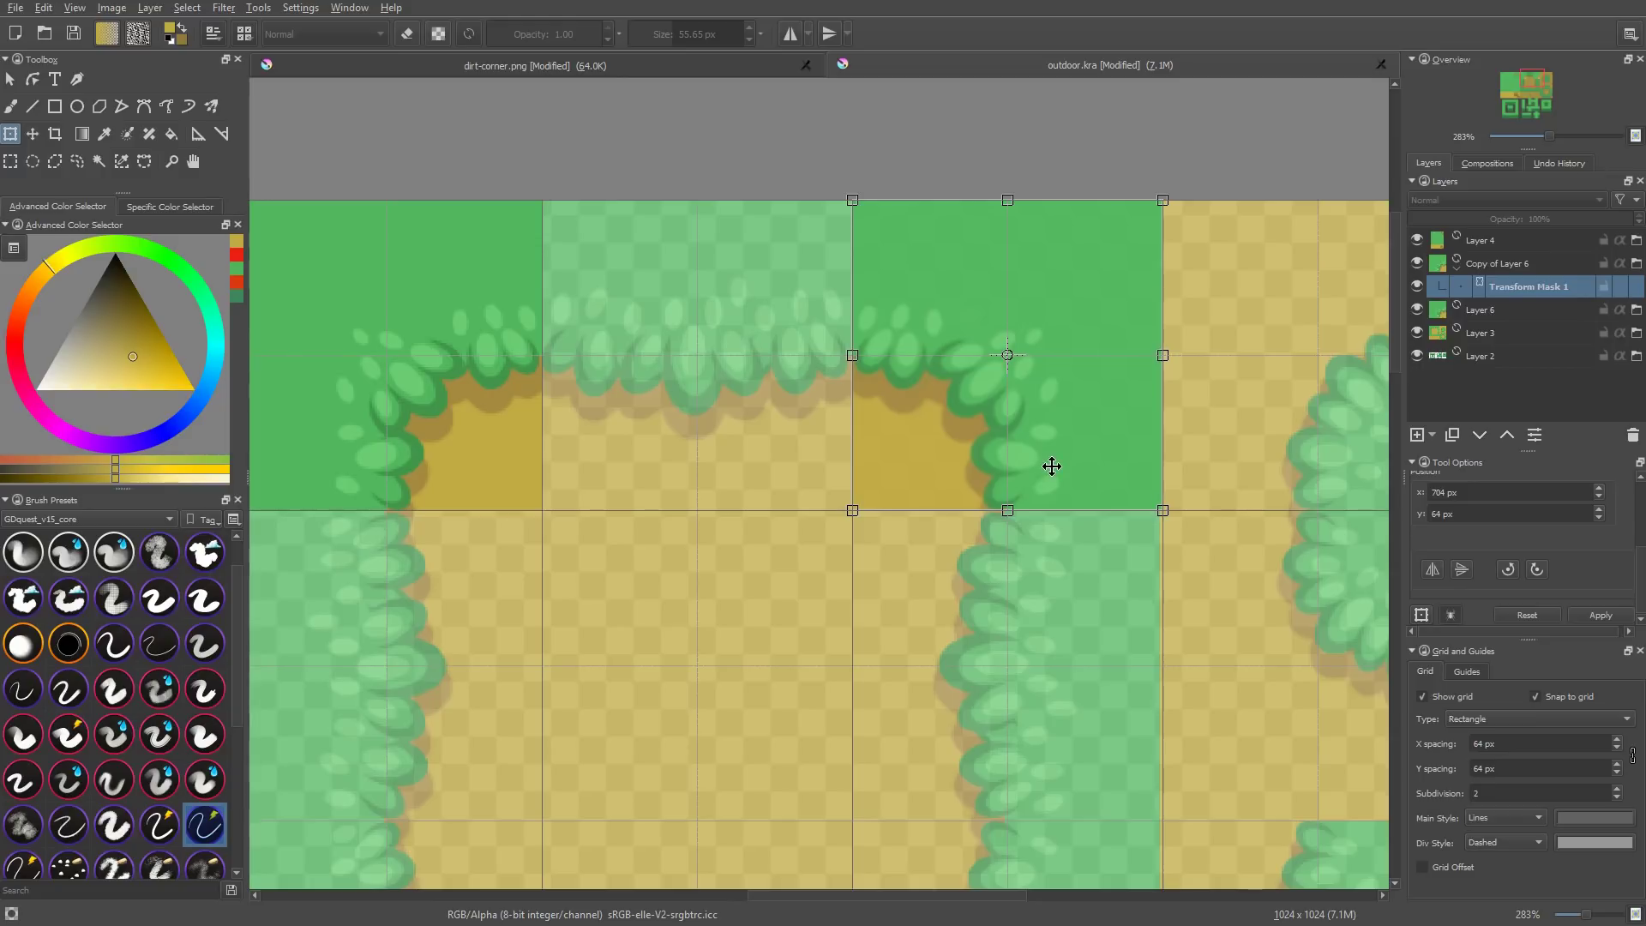
{"action": "key", "text": "Return"}
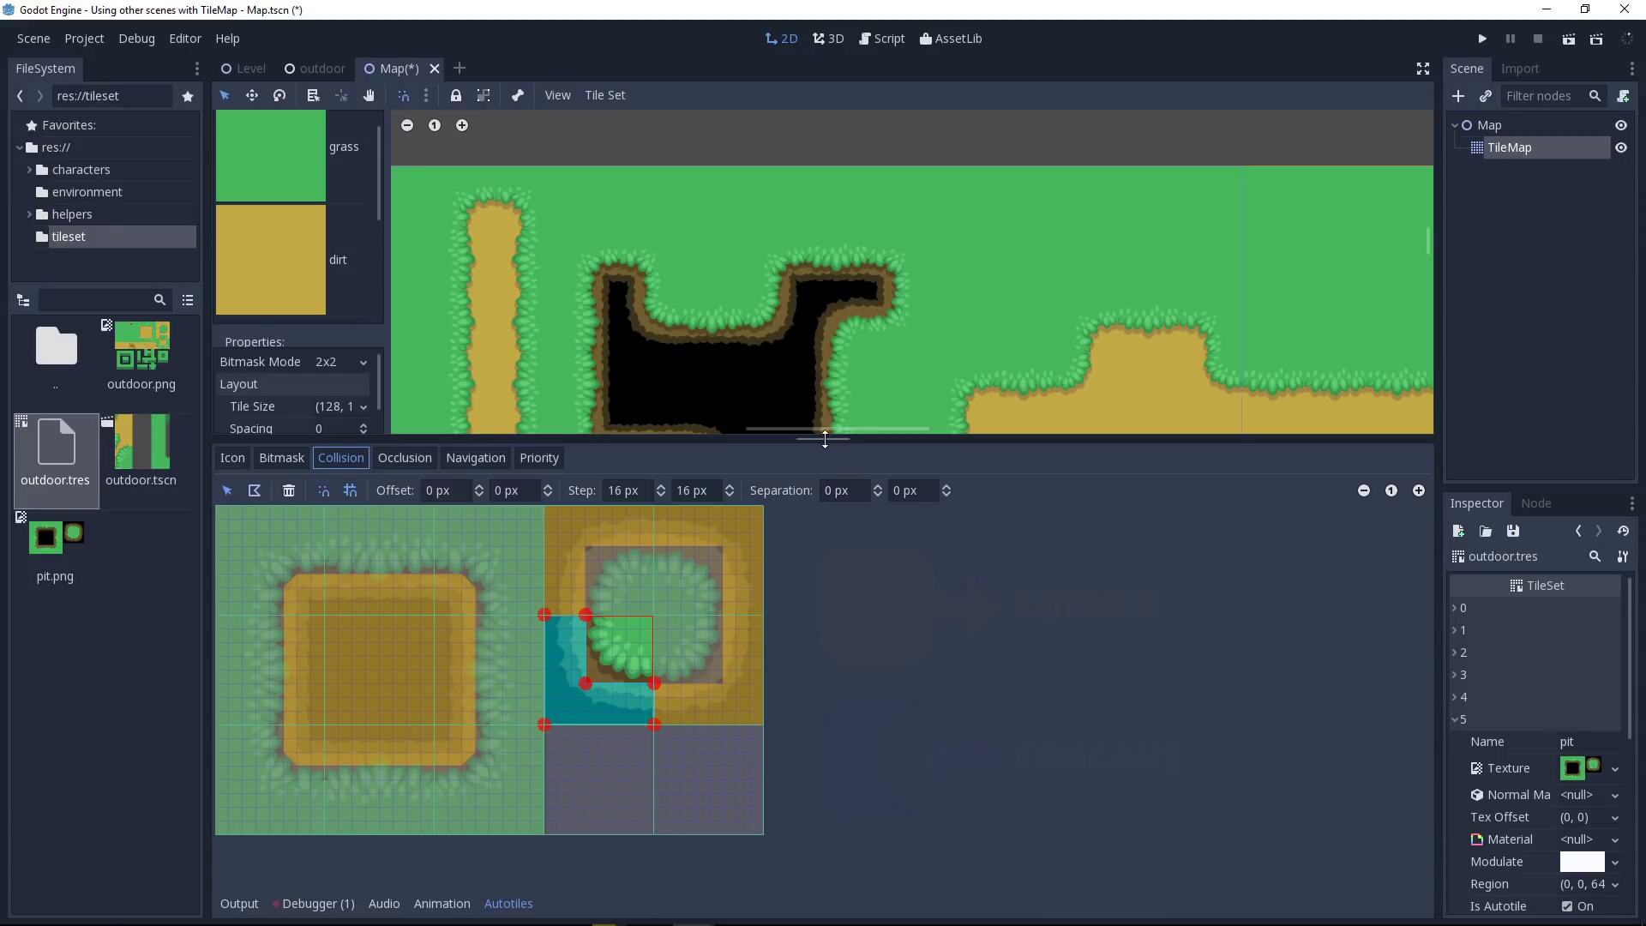
Lower the splitter below the TileMap viewport so more of the tilemap shows above the TileSet editor.
{"action": "left_click_drag", "start_coordinate": [827, 447], "coordinate": [794, 886]}
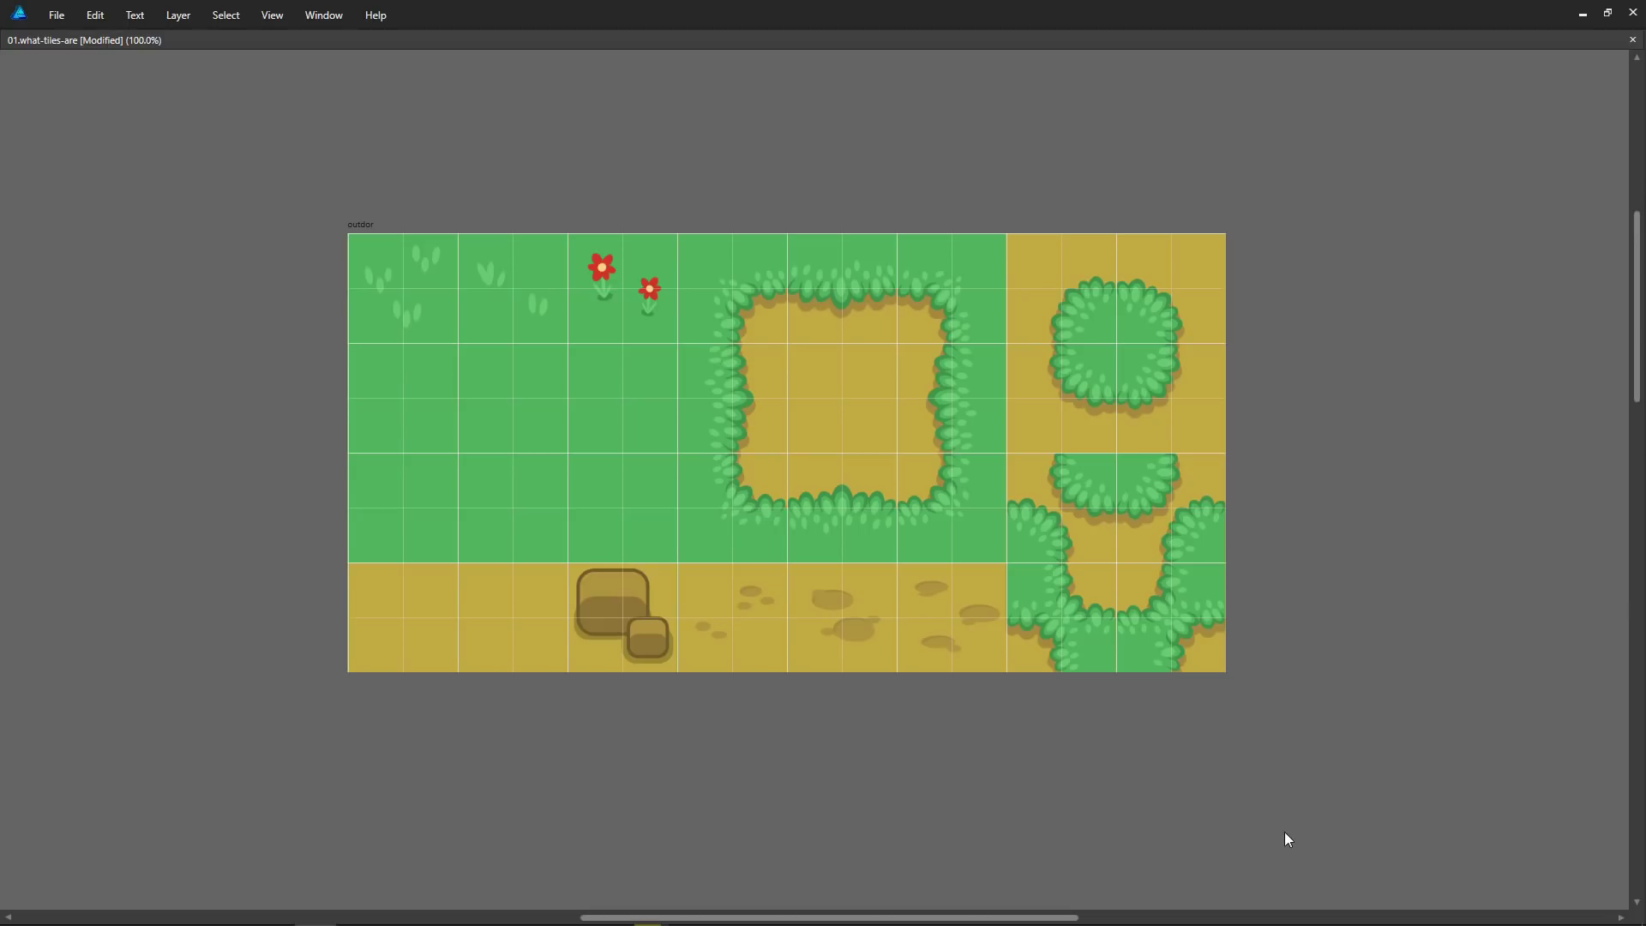
Scroll the canvas until the demo map with grass patches and coloured blocks is in view.
{"action": "scroll", "coordinate": [1286, 836], "scroll_direction": "down", "scroll_amount": 8}
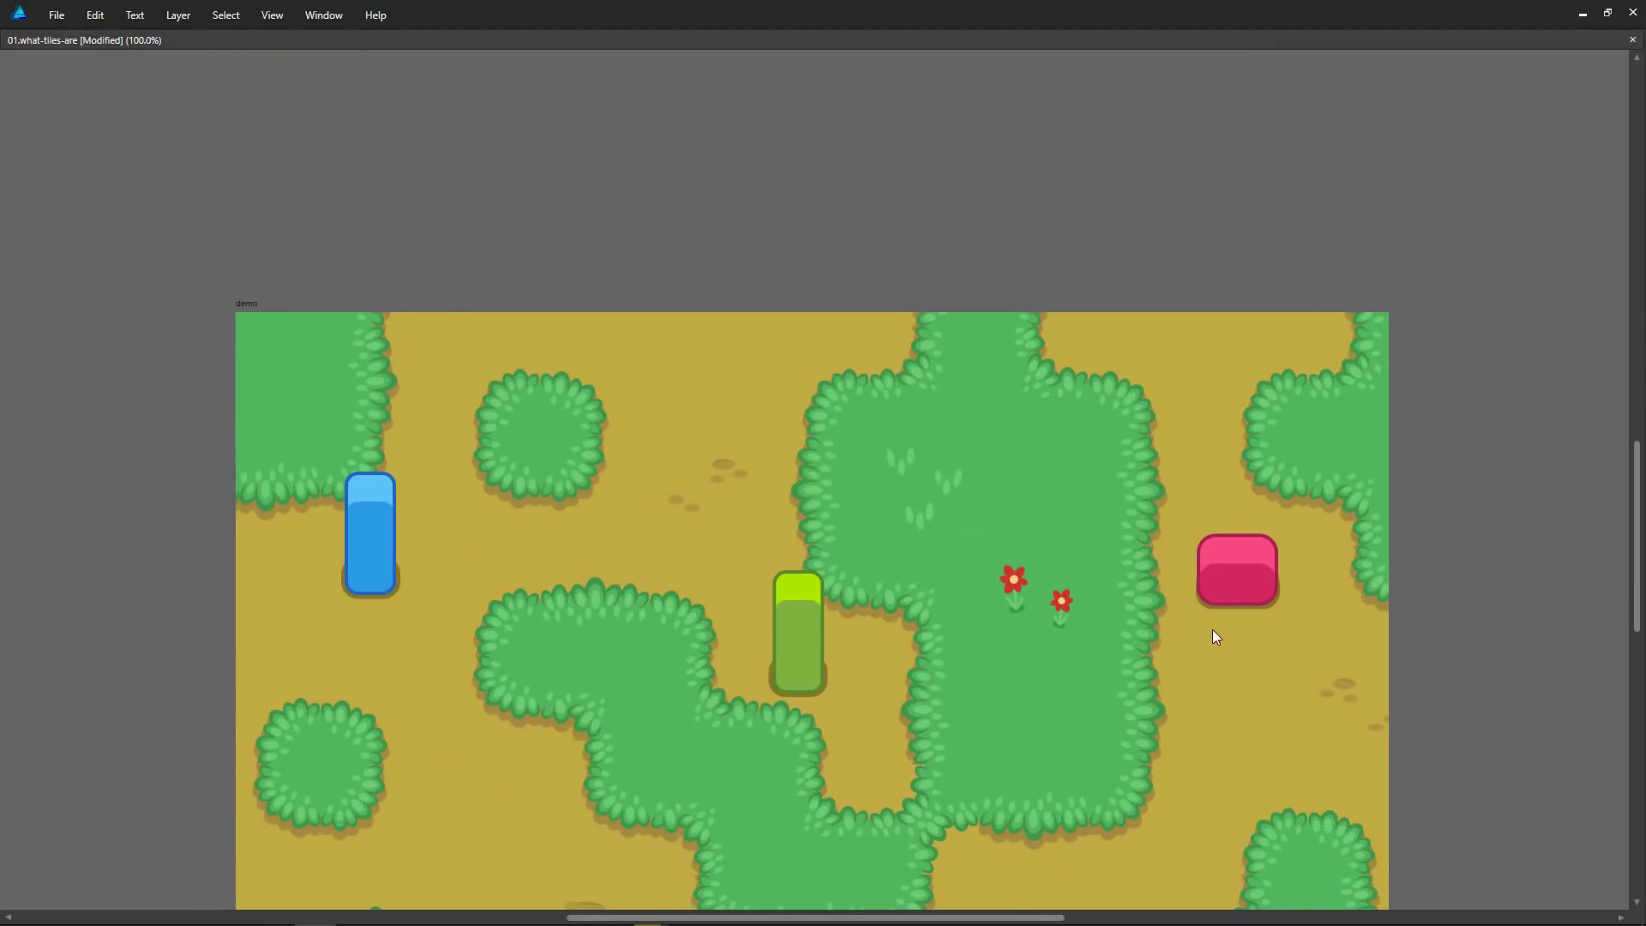
{"action": "scroll", "coordinate": [1218, 515], "scroll_direction": "down", "scroll_amount": 3}
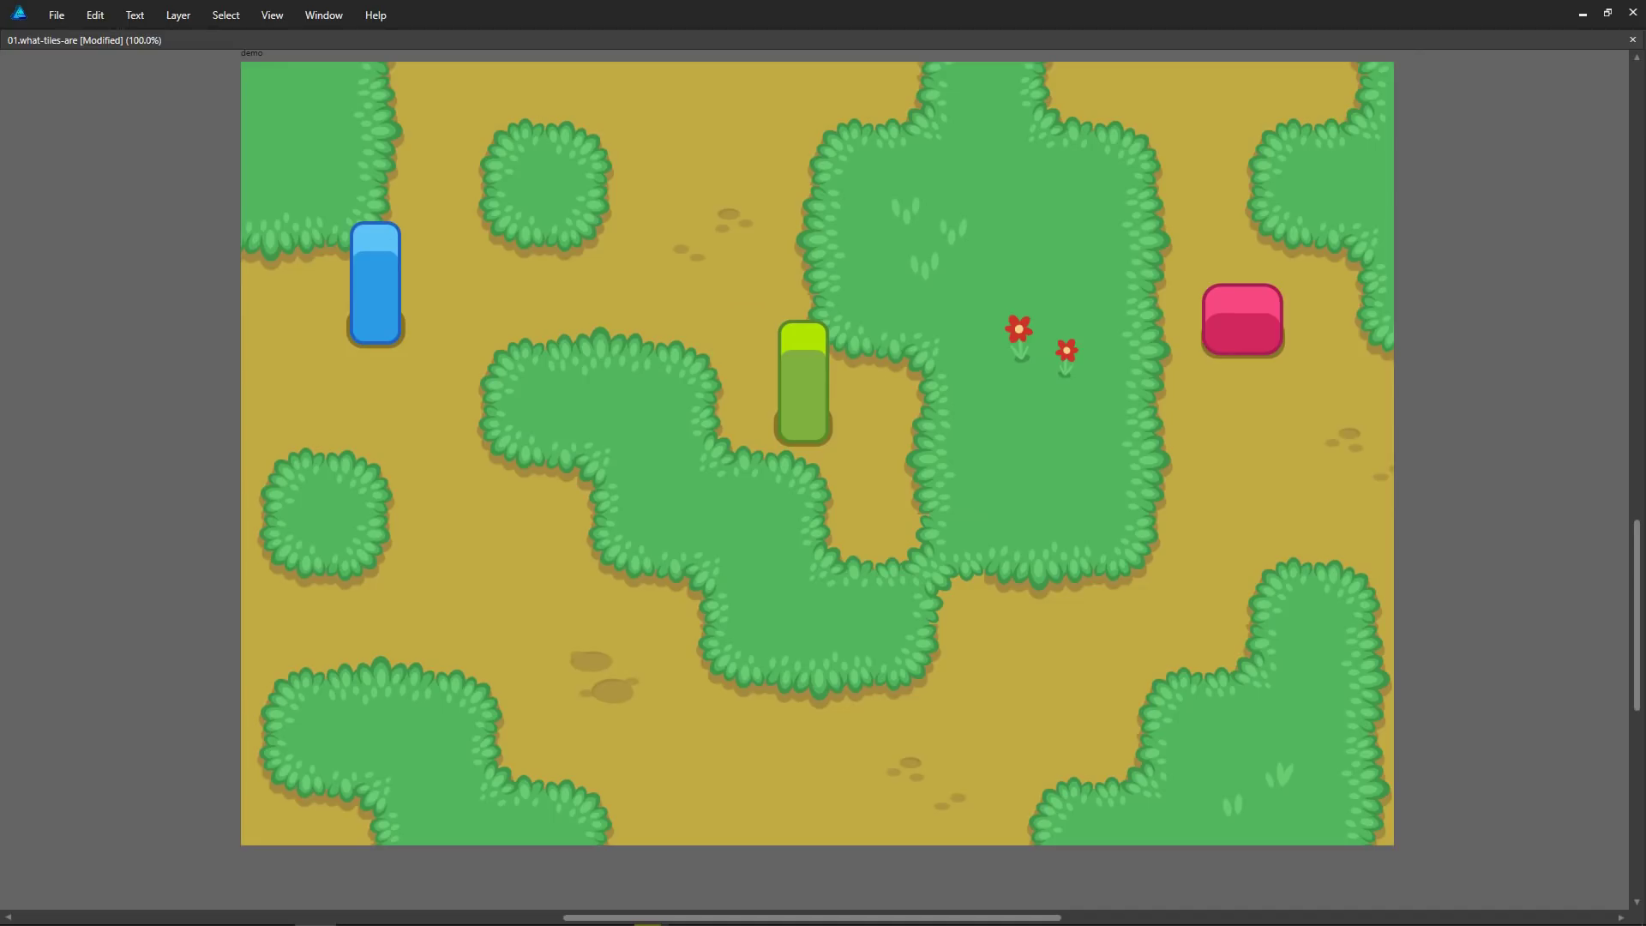
{"action": "scroll", "coordinate": [819, 463], "scroll_direction": "up", "scroll_amount": 1}
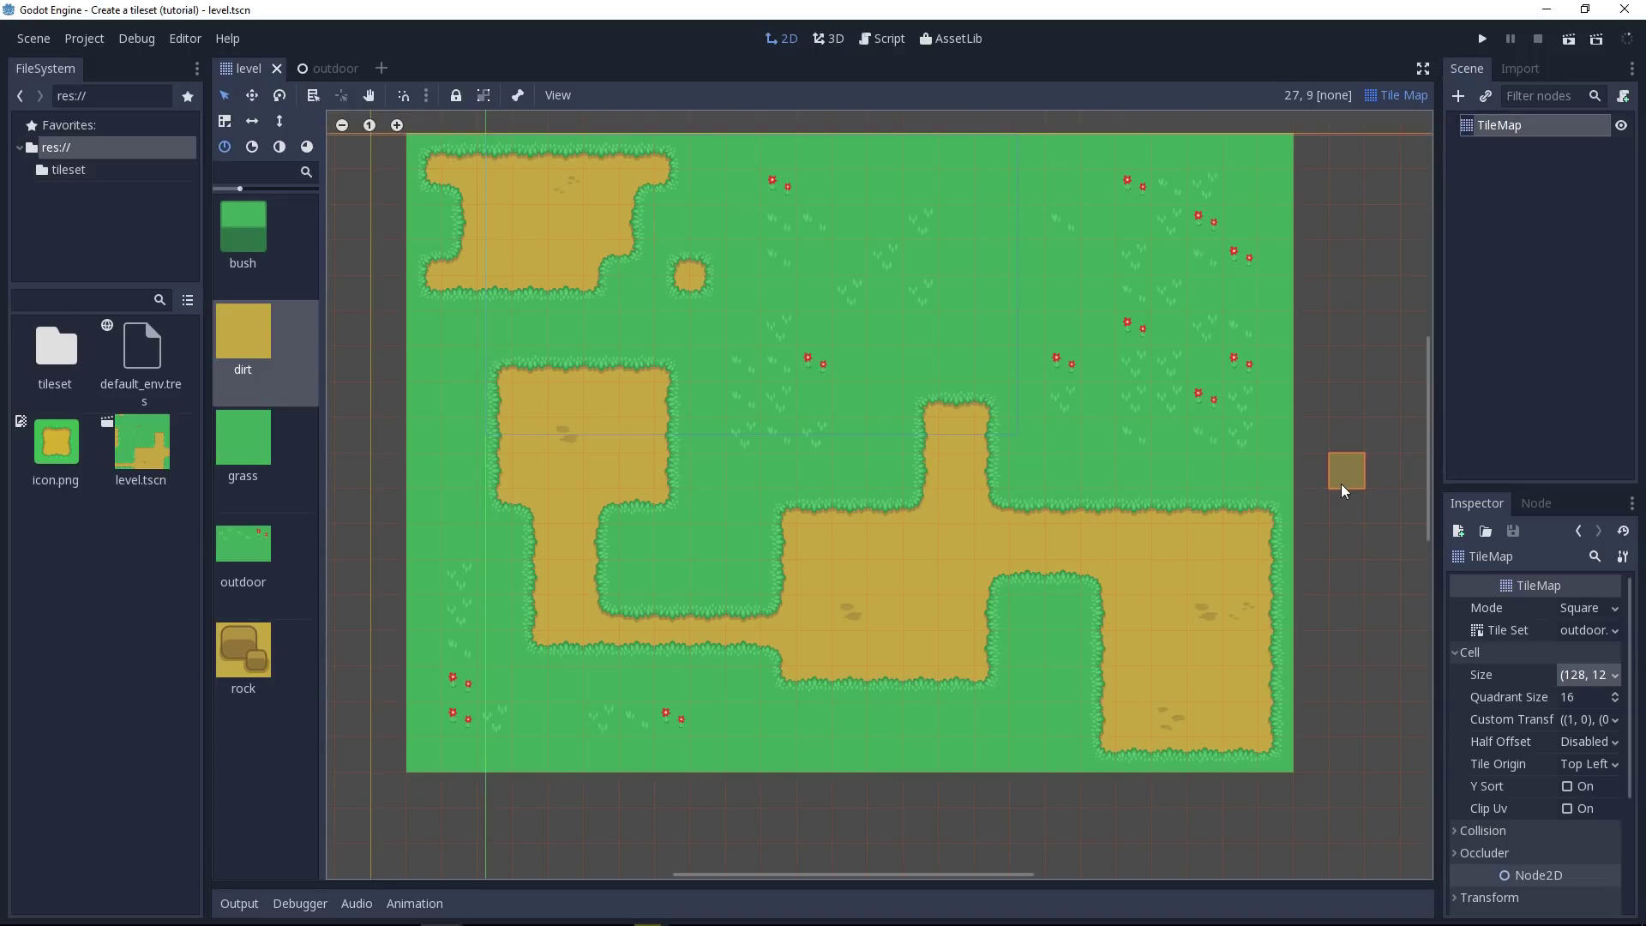
Pan to the map's right edge and paint a dirt loop there.
{"action": "left_click_drag", "start_coordinate": [1296, 662], "coordinate": [1056, 573]}
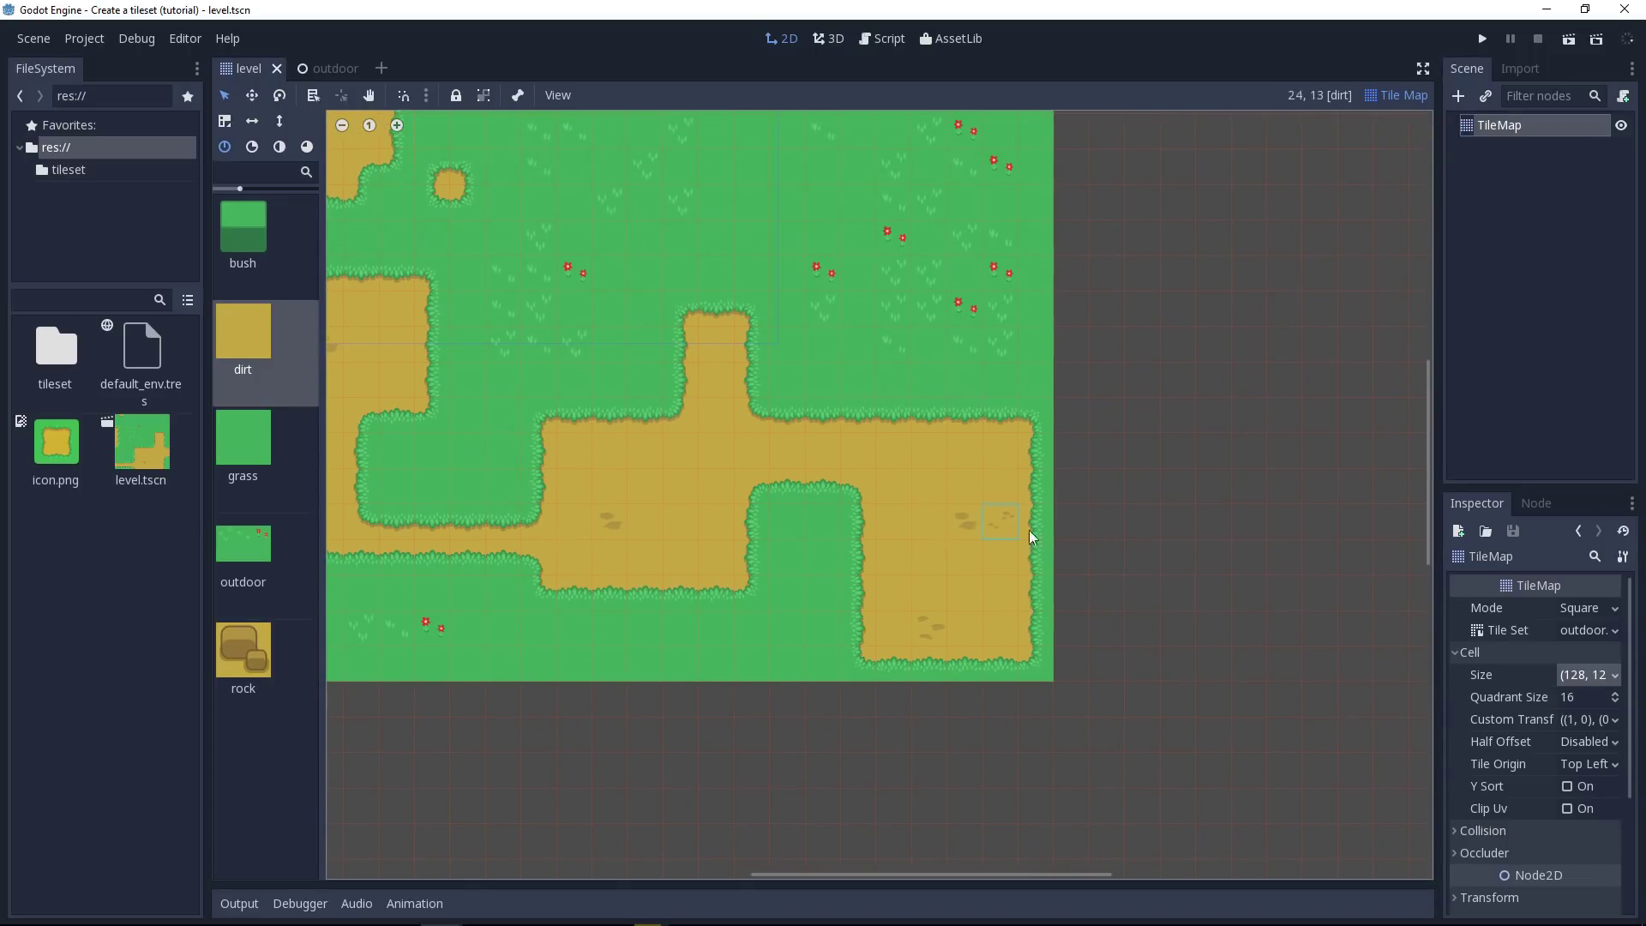
{"action": "scroll", "coordinate": [1093, 537], "scroll_direction": "up", "scroll_amount": 2}
{"action": "mouse_move", "coordinate": [1064, 518]}
{"action": "left_mouse_down"}
{"action": "mouse_move", "coordinate": [1163, 520]}
{"action": "mouse_move", "coordinate": [1190, 607]}
{"action": "mouse_move", "coordinate": [1166, 664]}
{"action": "mouse_move", "coordinate": [1187, 672]}
{"action": "left_mouse_up"}
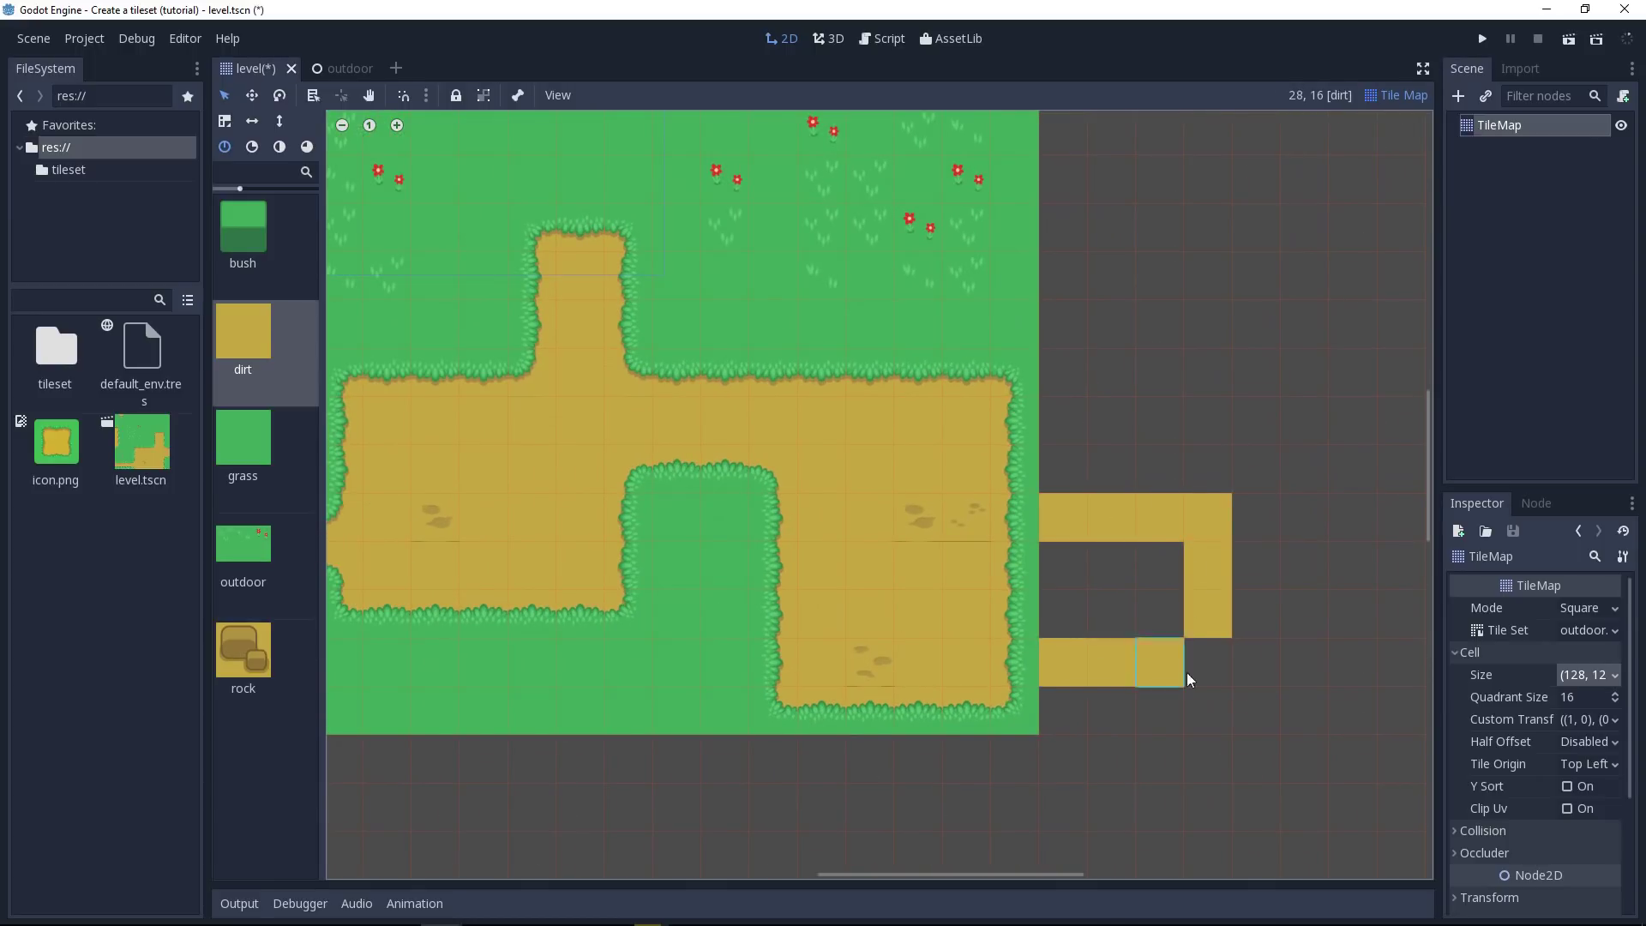
Bucket-fill the hollow dirt loop with dirt, then return to Paint Tile mode.
{"action": "left_click", "coordinate": [1391, 97]}
{"action": "left_click", "coordinate": [1399, 139]}
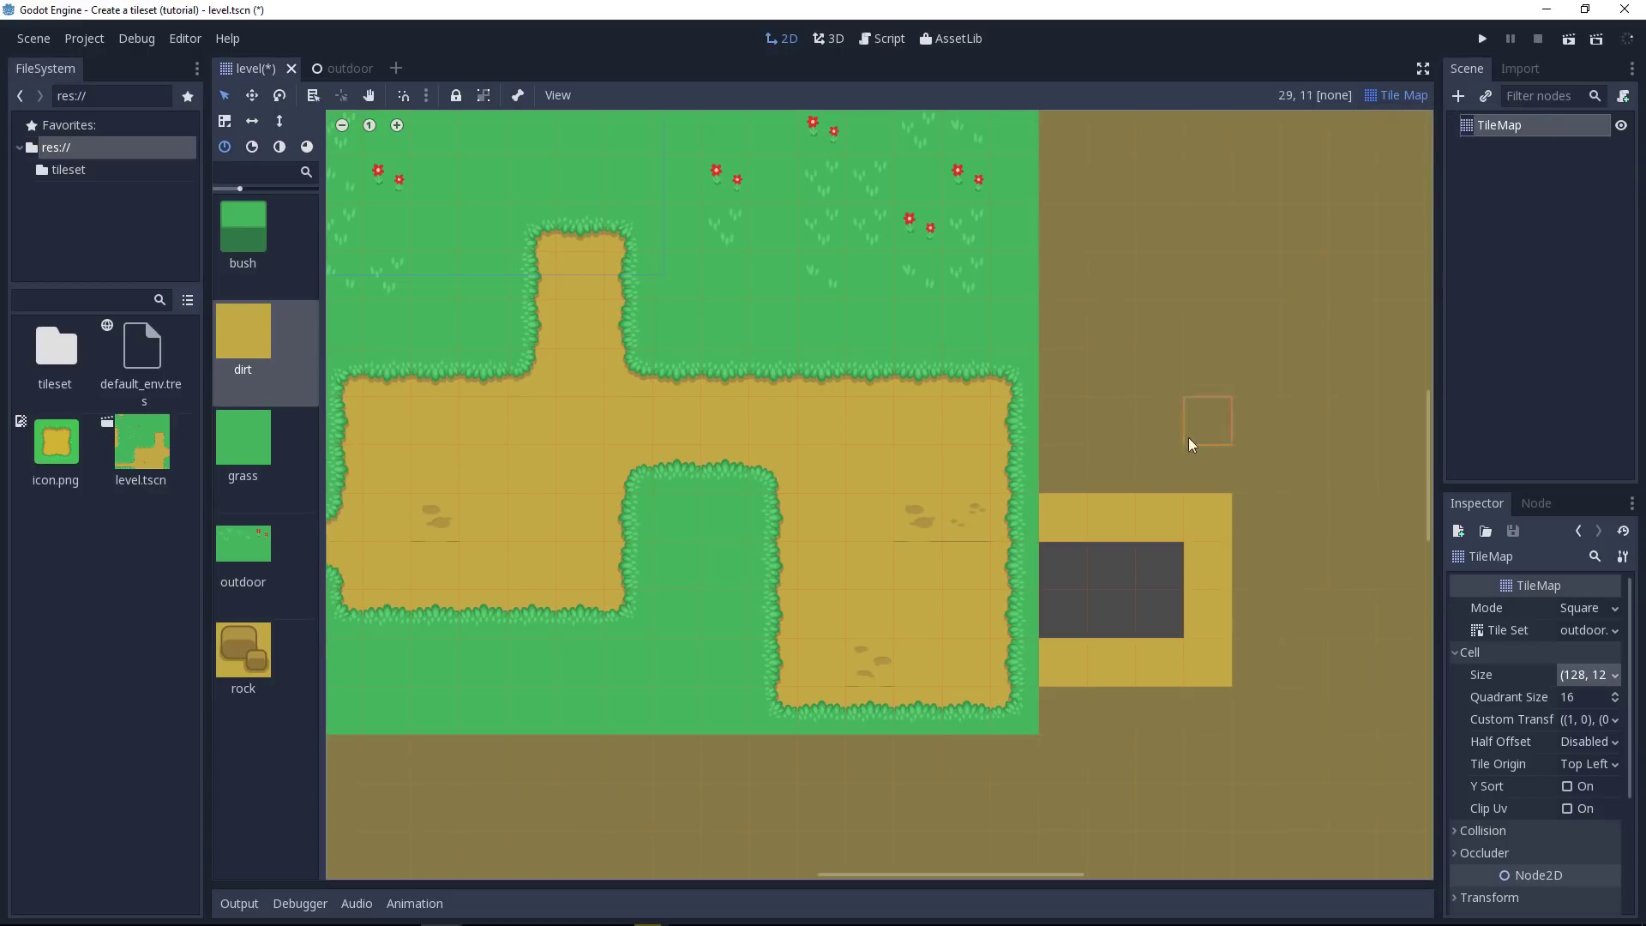
{"action": "left_click", "coordinate": [1120, 576]}
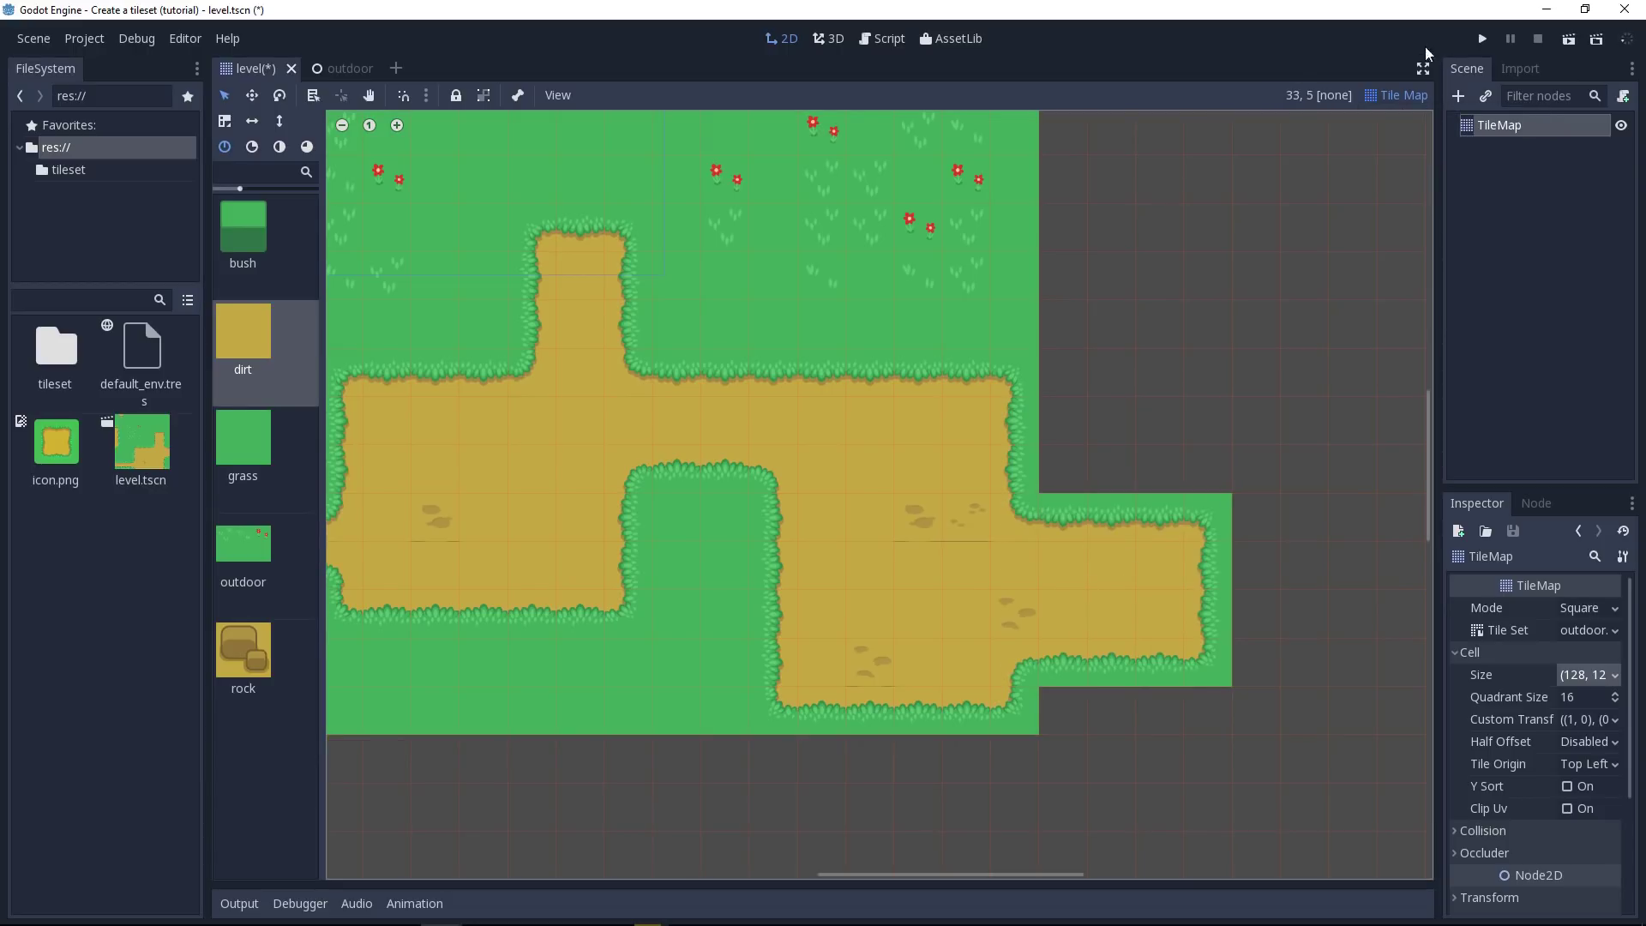
{"action": "left_click", "coordinate": [1398, 95]}
{"action": "left_click", "coordinate": [1403, 120]}
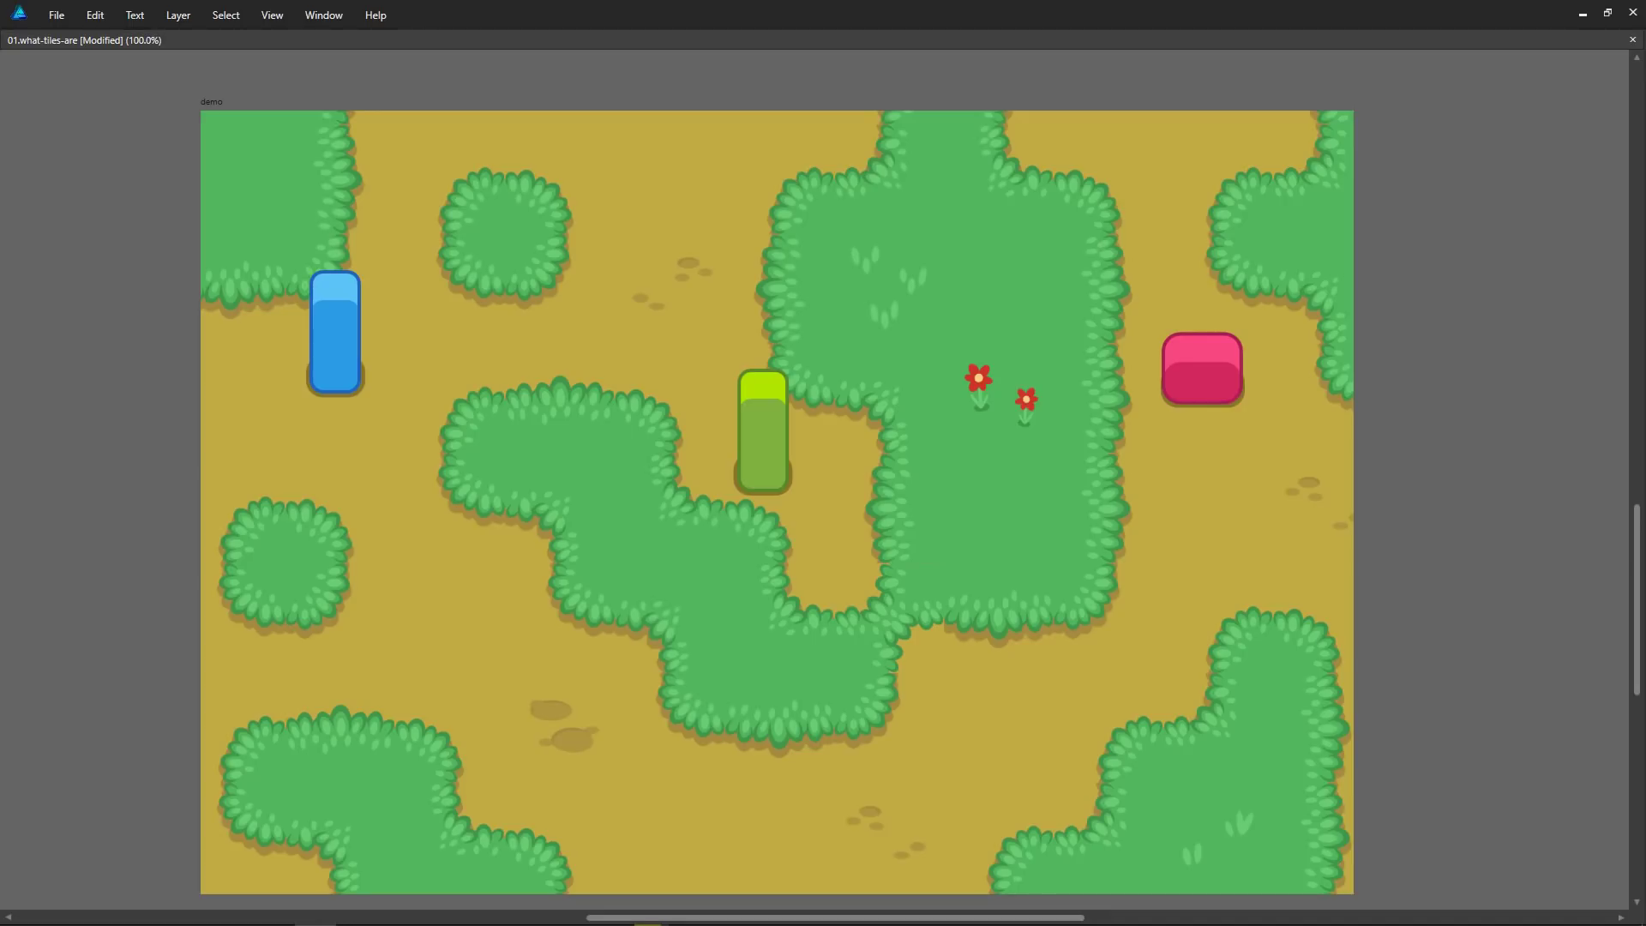
Scroll to the tile sheet, nudge a hedge tile, then undo the move.
{"action": "scroll", "coordinate": [1286, 336], "scroll_direction": "down", "scroll_amount": 1}
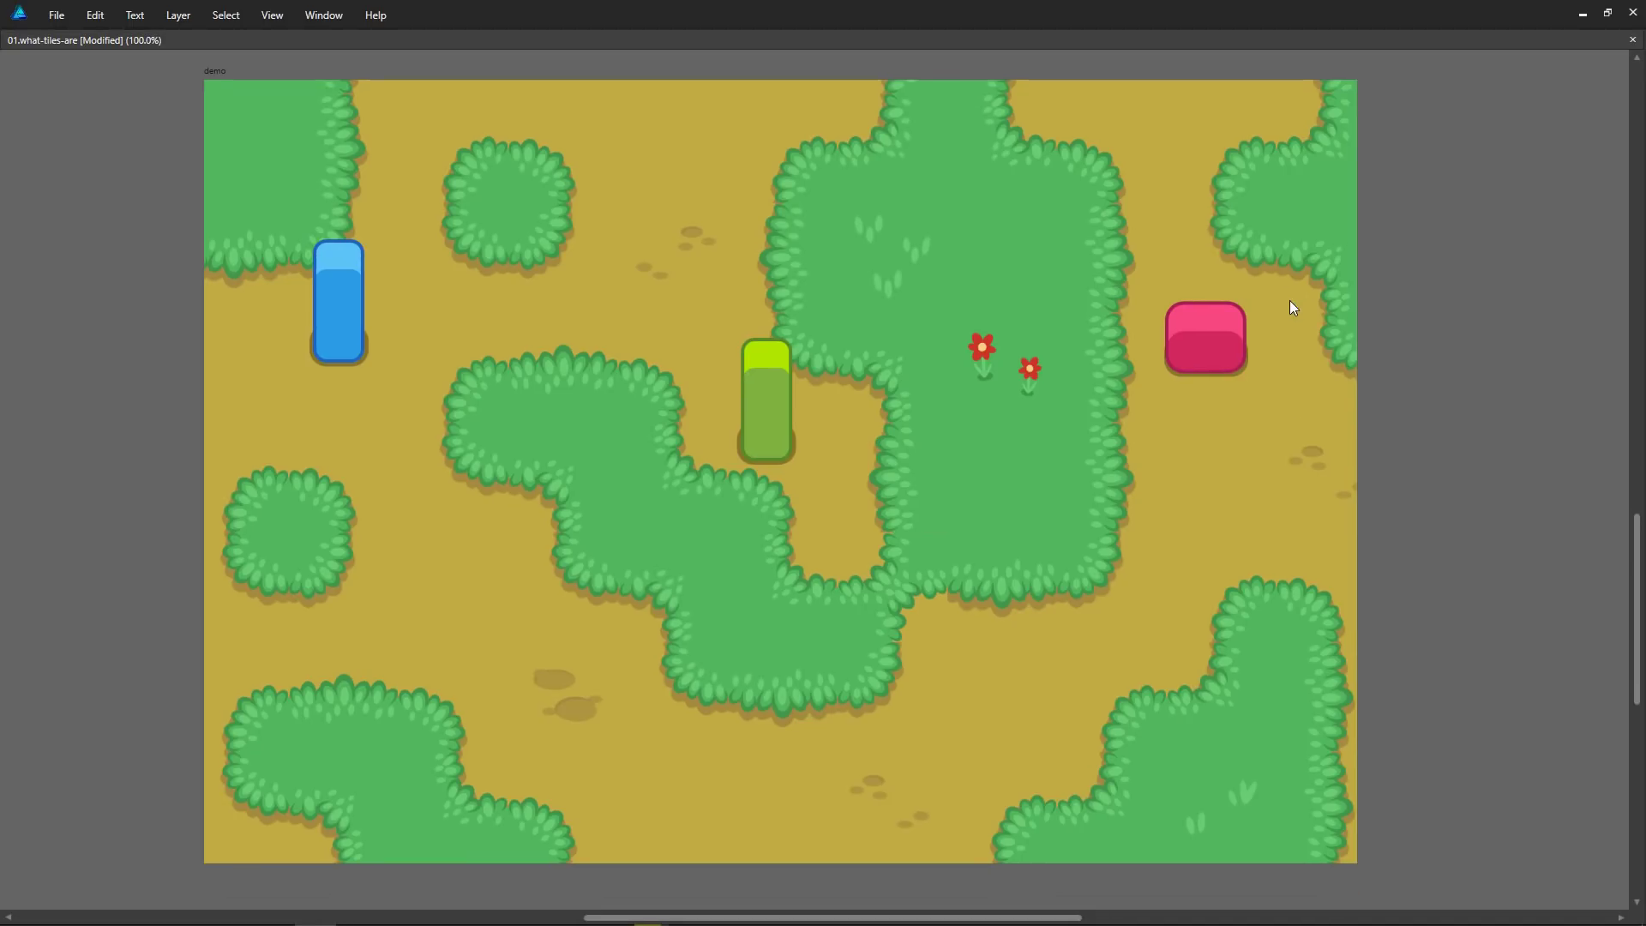
{"action": "scroll", "coordinate": [1319, 249], "scroll_direction": "up", "scroll_amount": 10}
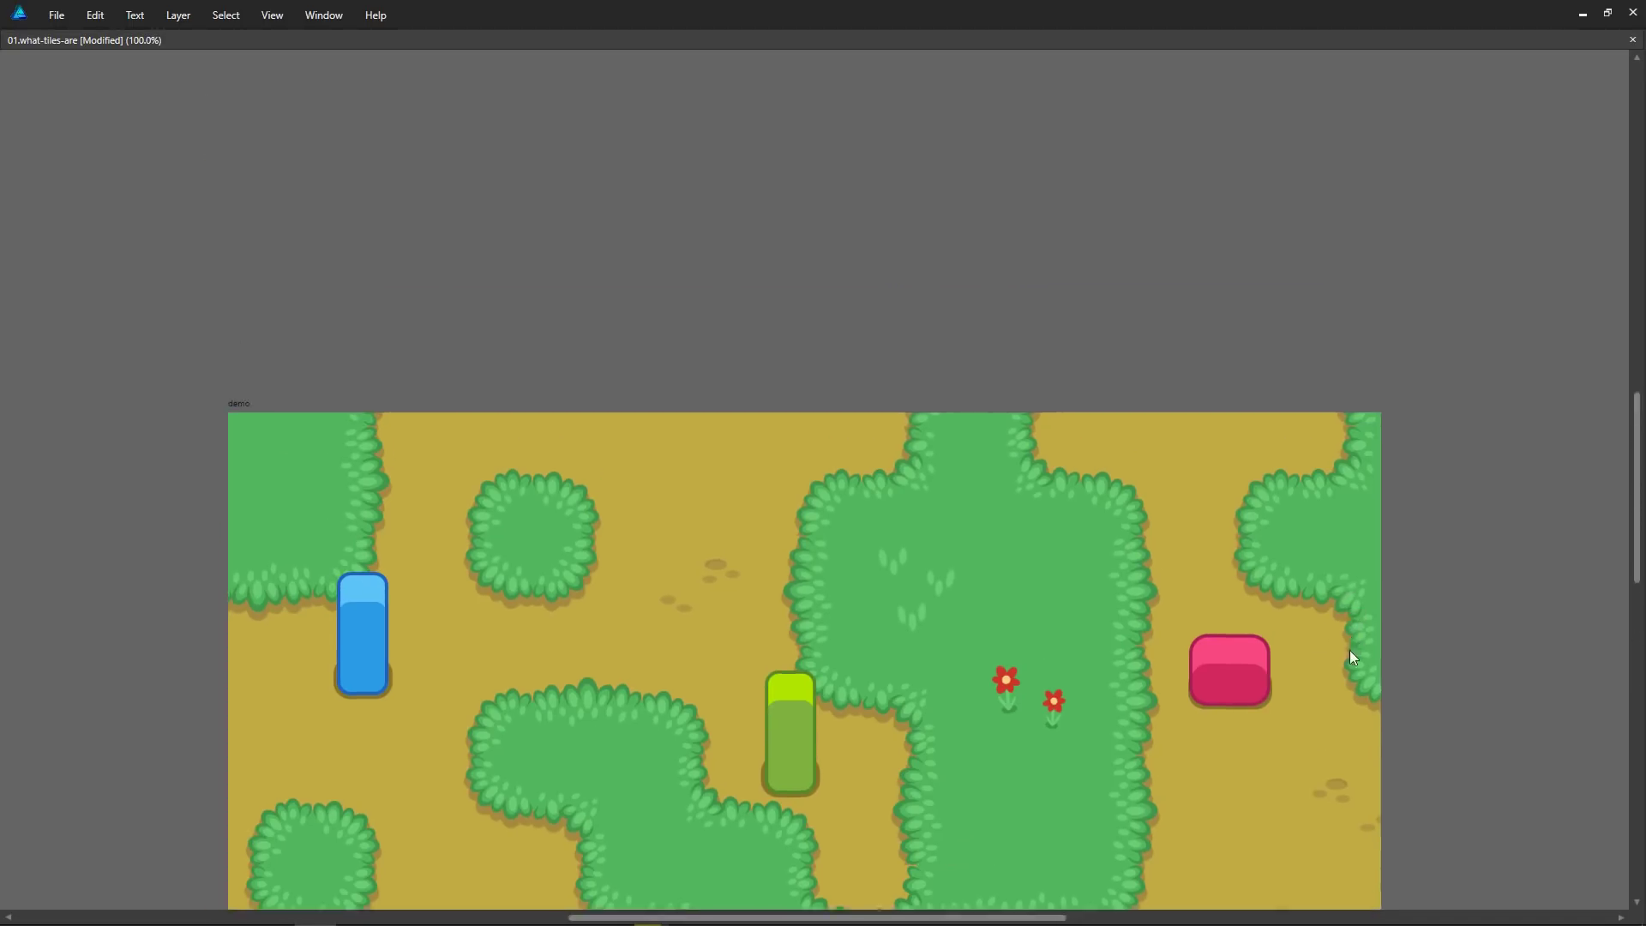
{"action": "scroll", "coordinate": [1324, 605], "scroll_direction": "up", "scroll_amount": 3}
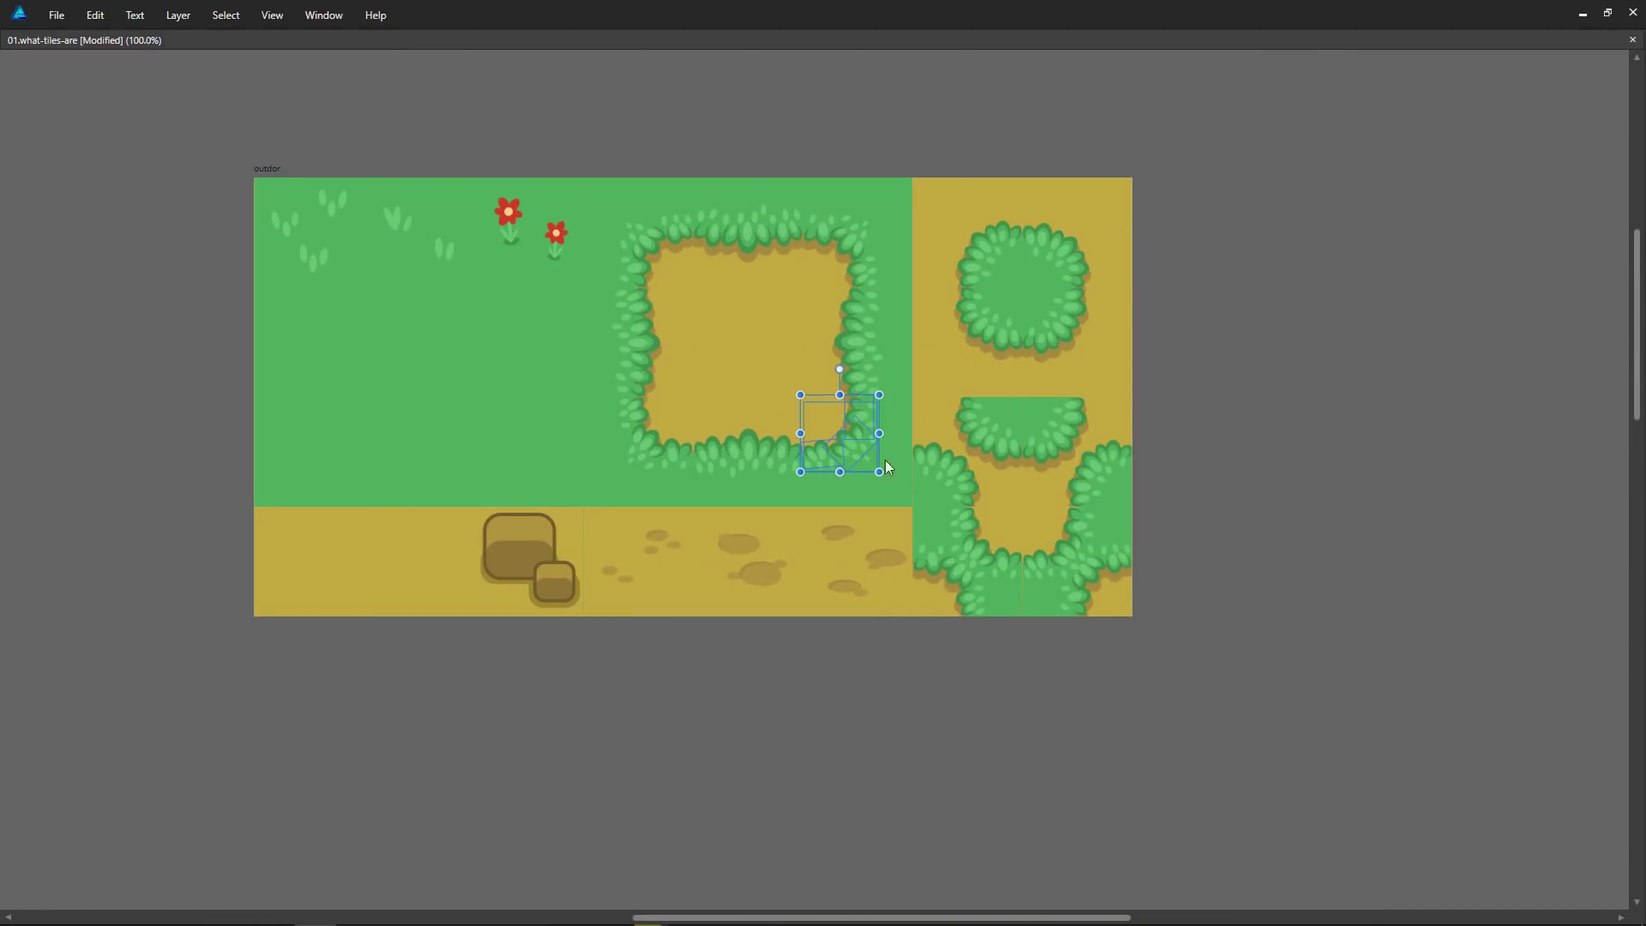
{"action": "mouse_move", "coordinate": [849, 447]}
{"action": "left_mouse_down"}
{"action": "mouse_move", "coordinate": [838, 403]}
{"action": "mouse_move", "coordinate": [828, 441]}
{"action": "mouse_move", "coordinate": [849, 455]}
{"action": "left_mouse_up"}
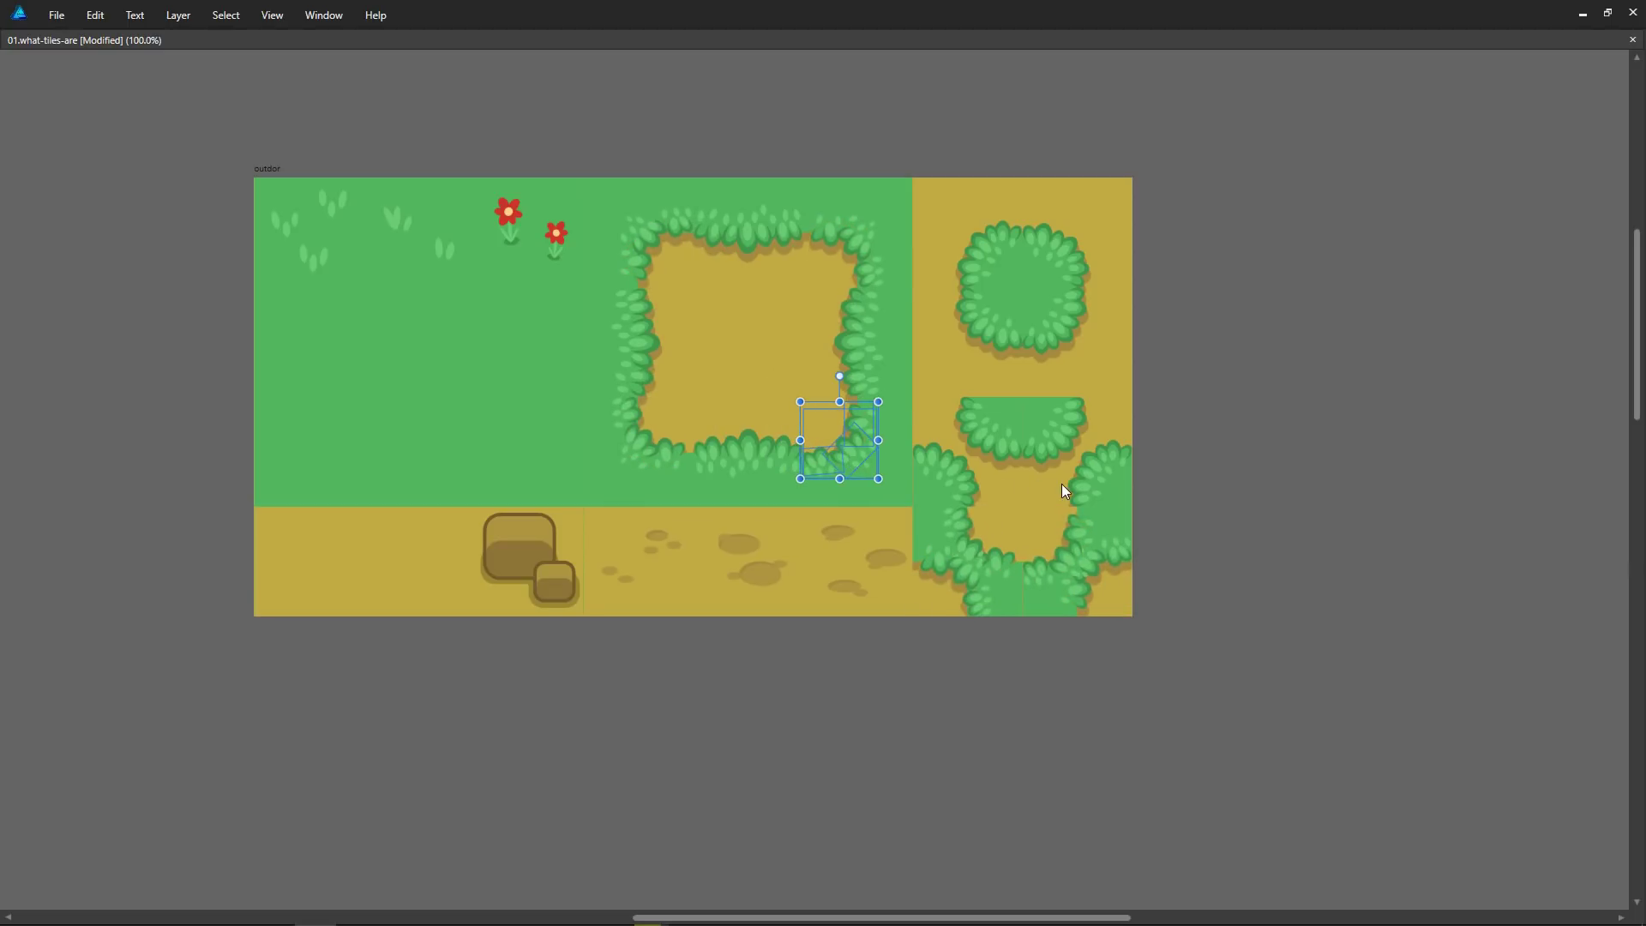
{"action": "key", "text": "ctrl+z"}
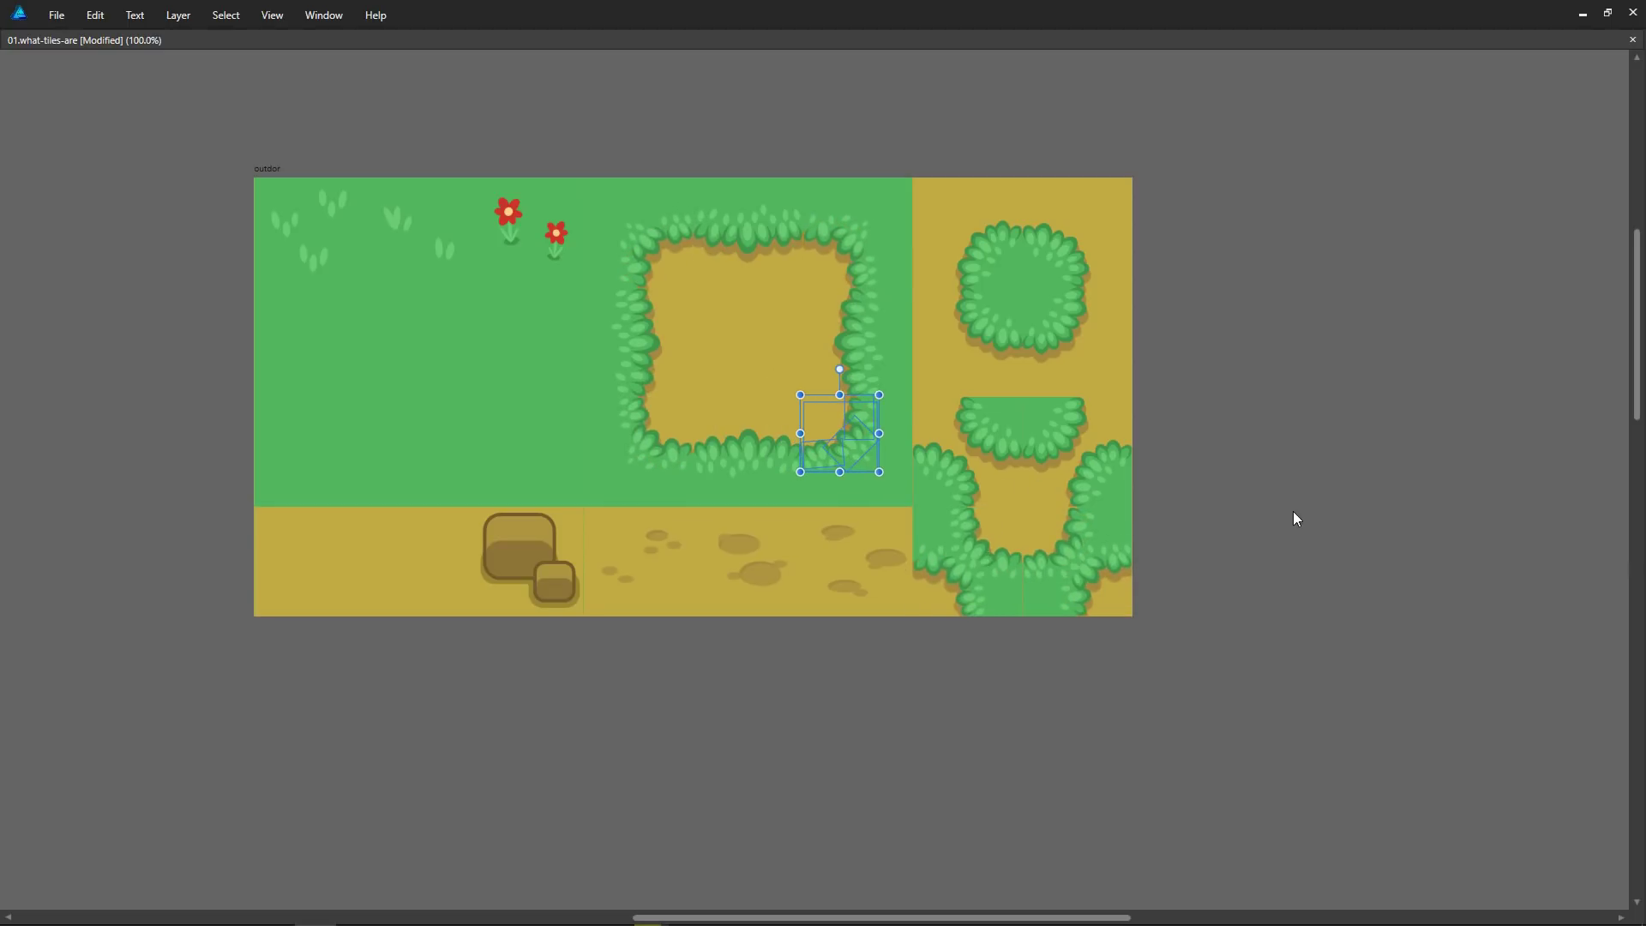
Deselect, show the tile grid overlay, and select the hedge and bush tile sections.
{"action": "left_click", "coordinate": [1293, 511]}
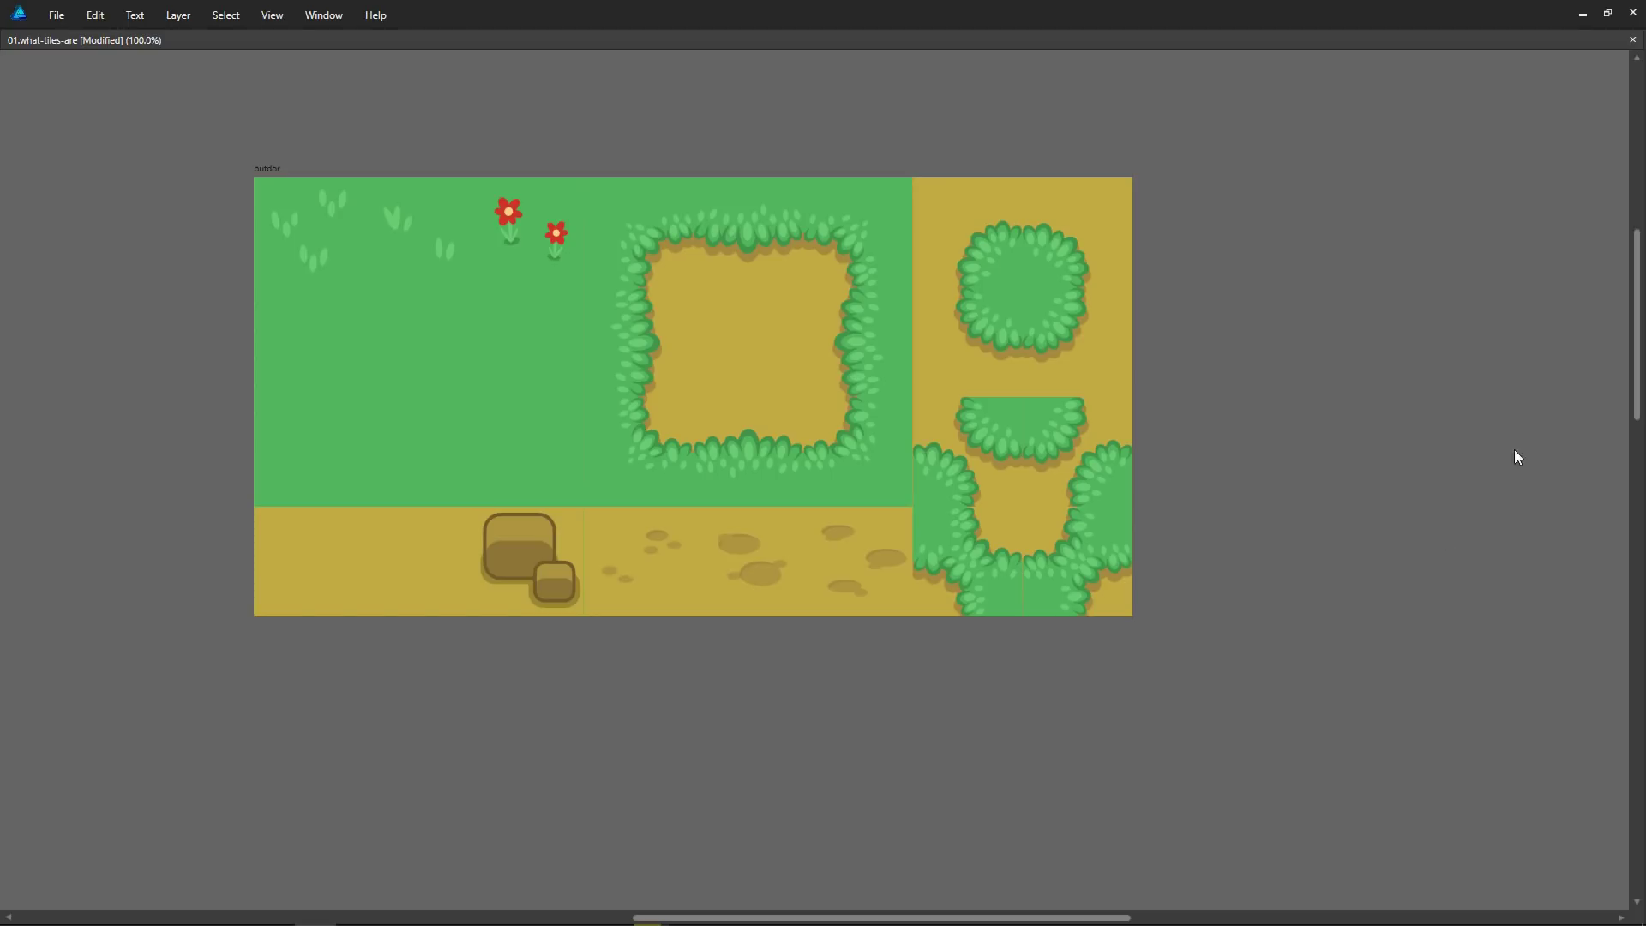
{"action": "key", "text": "ctrl+apostrophe"}
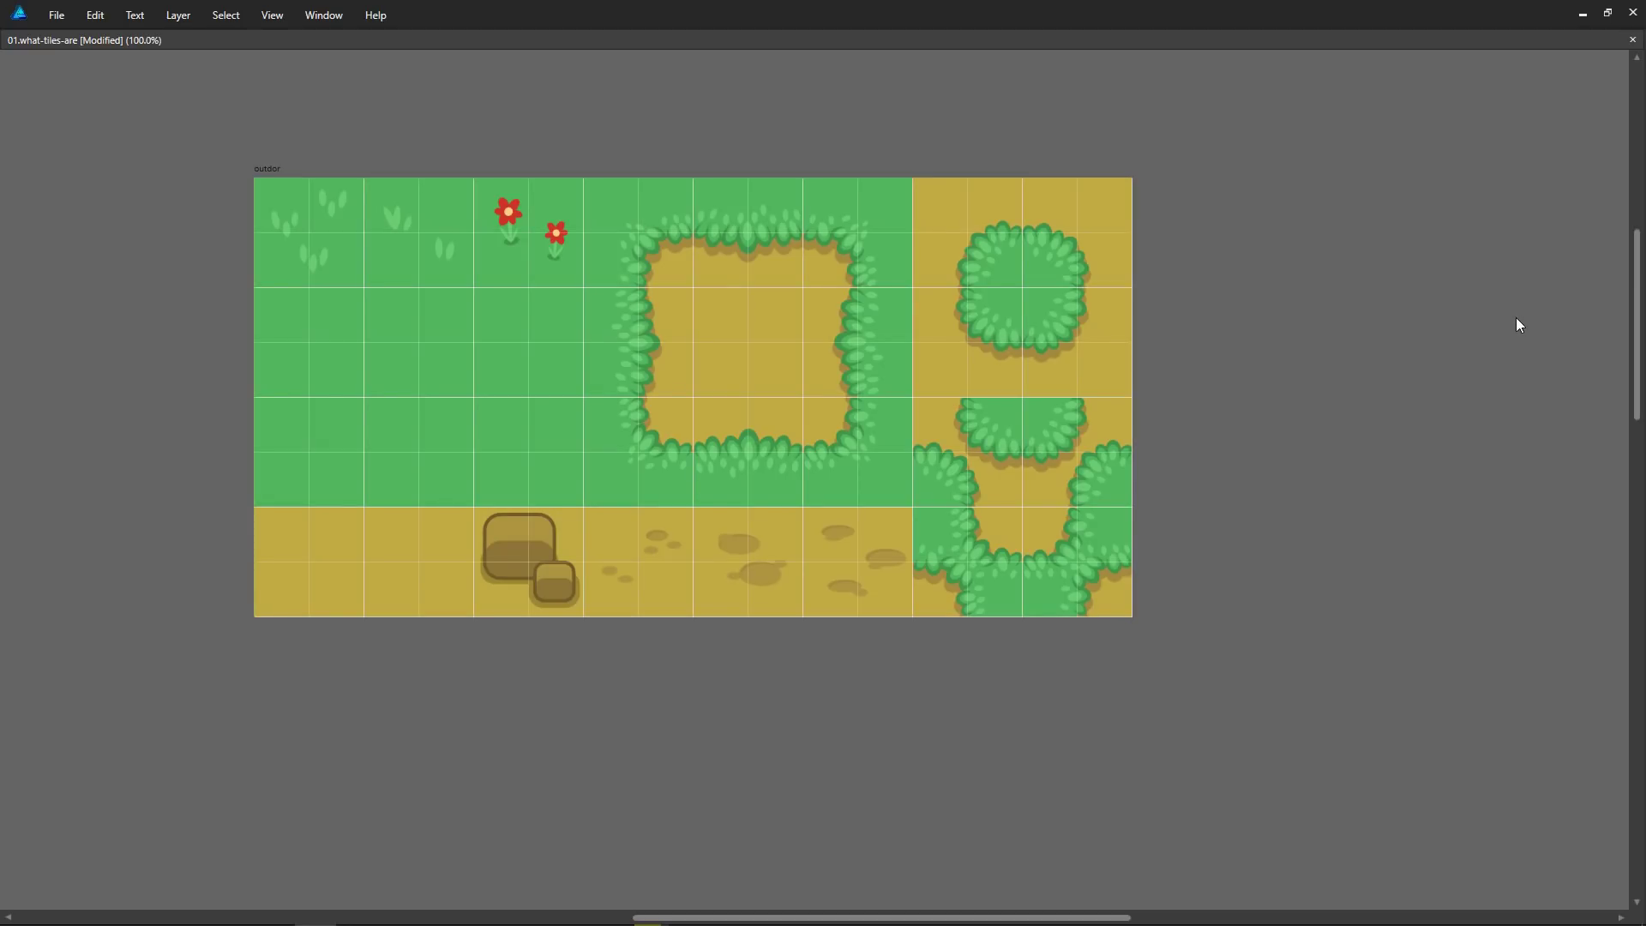
{"action": "left_click", "coordinate": [774, 221]}
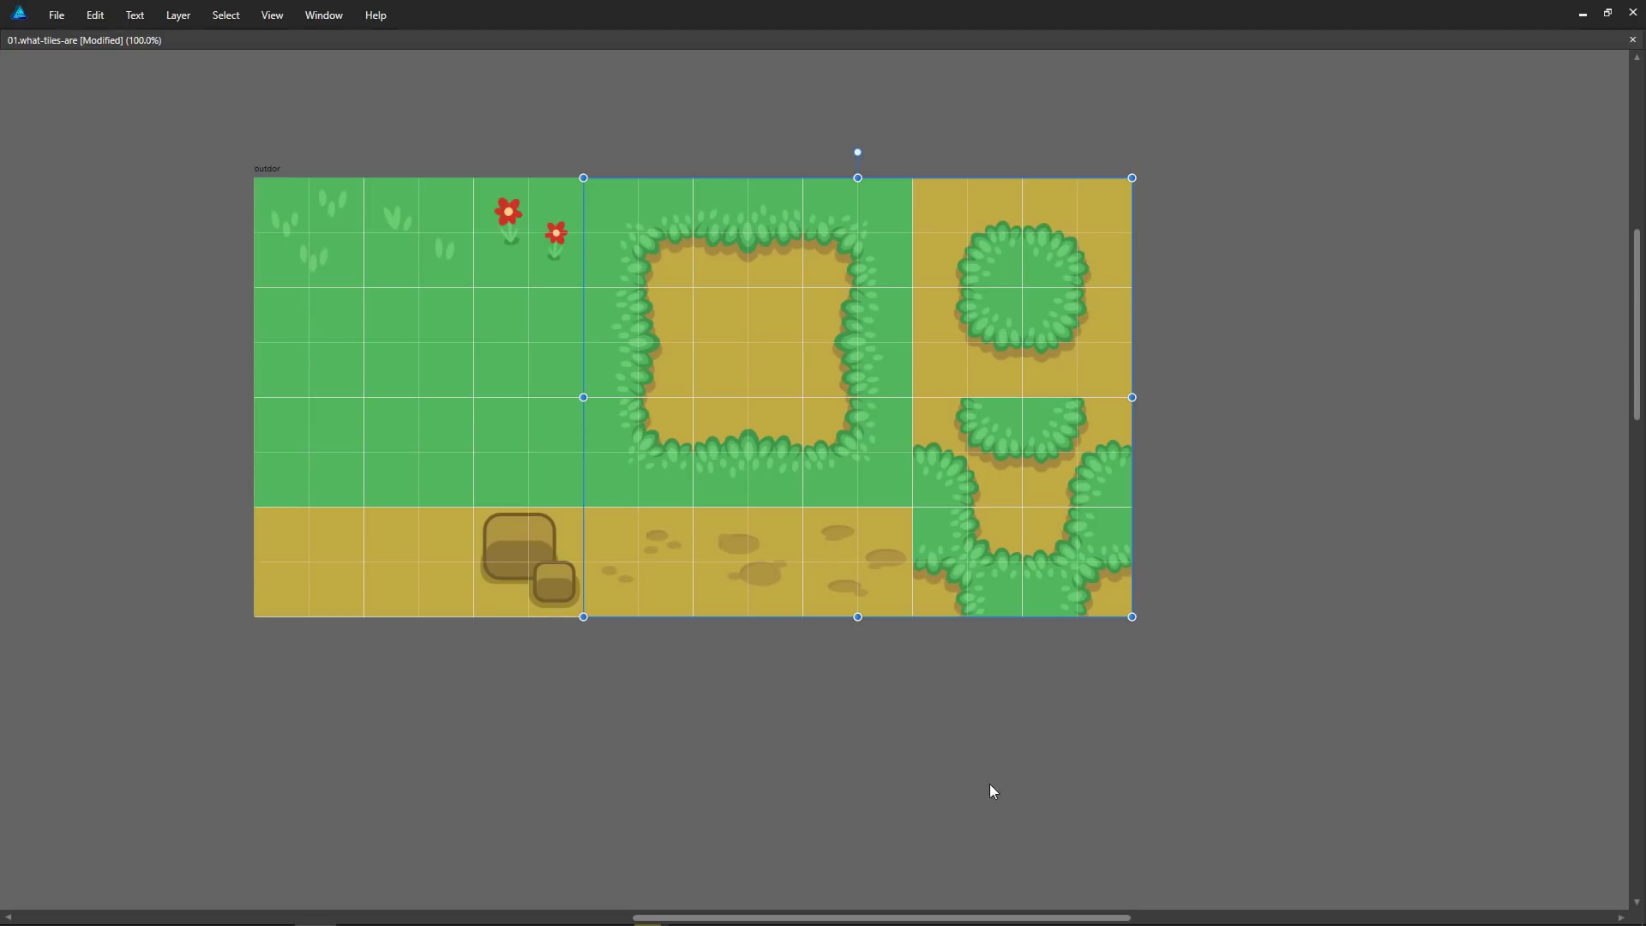
Move the pink block onto the dirt and undo it, then shift the green block up-left.
{"action": "scroll", "coordinate": [948, 846], "scroll_direction": "down", "scroll_amount": 10}
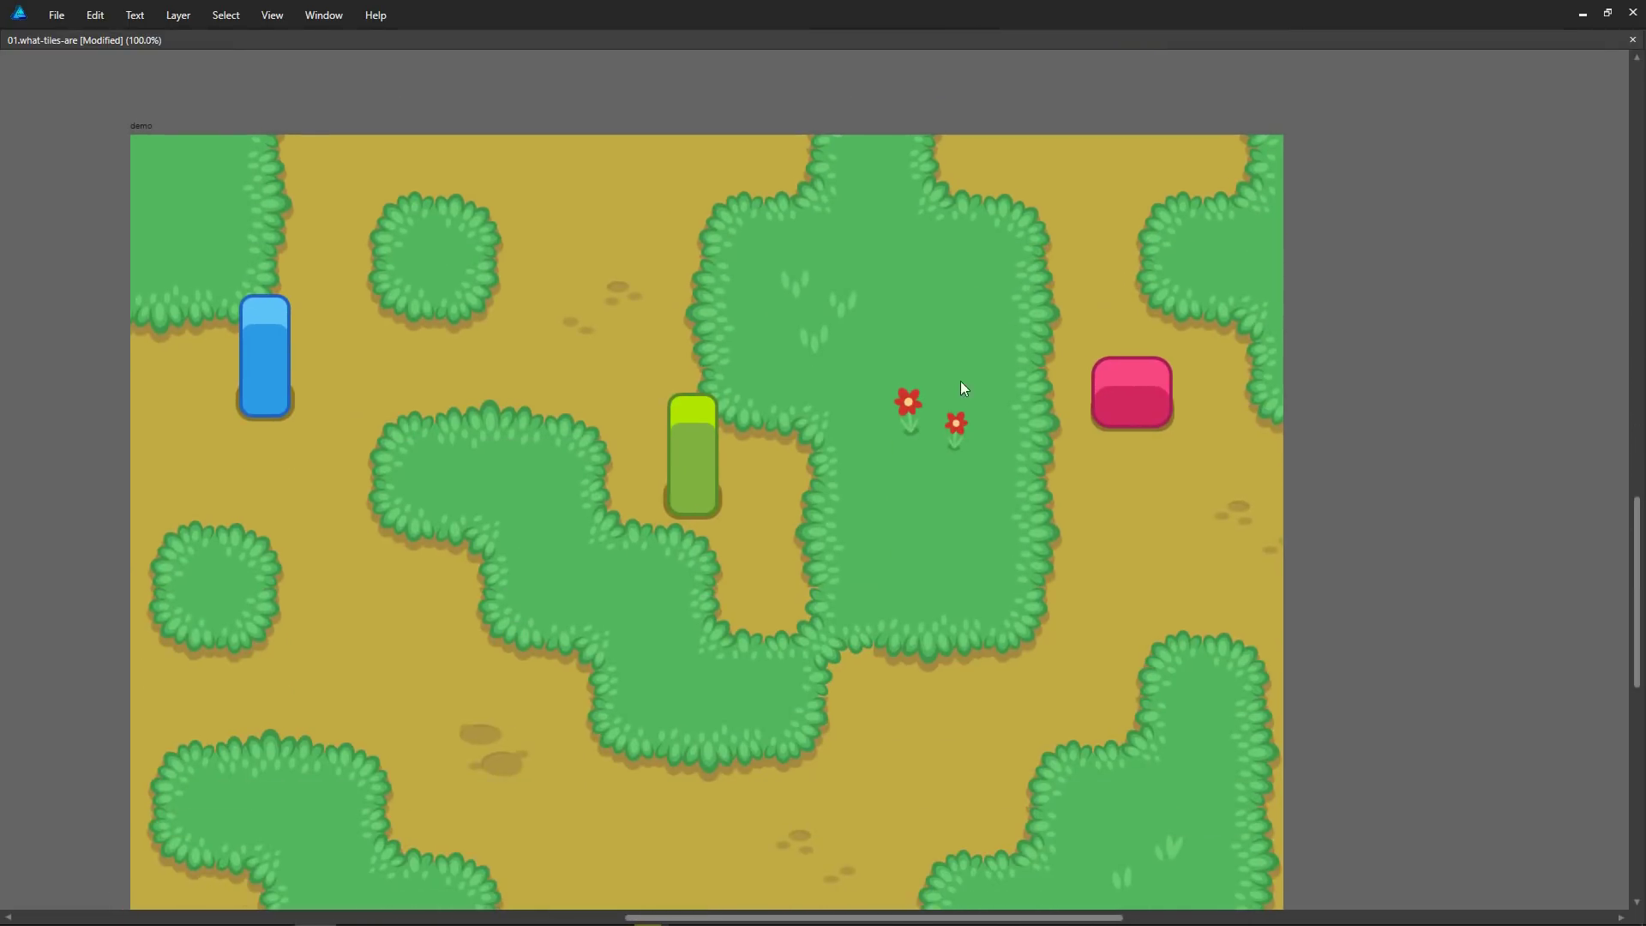
{"action": "left_click_drag", "start_coordinate": [942, 568], "coordinate": [1009, 580]}
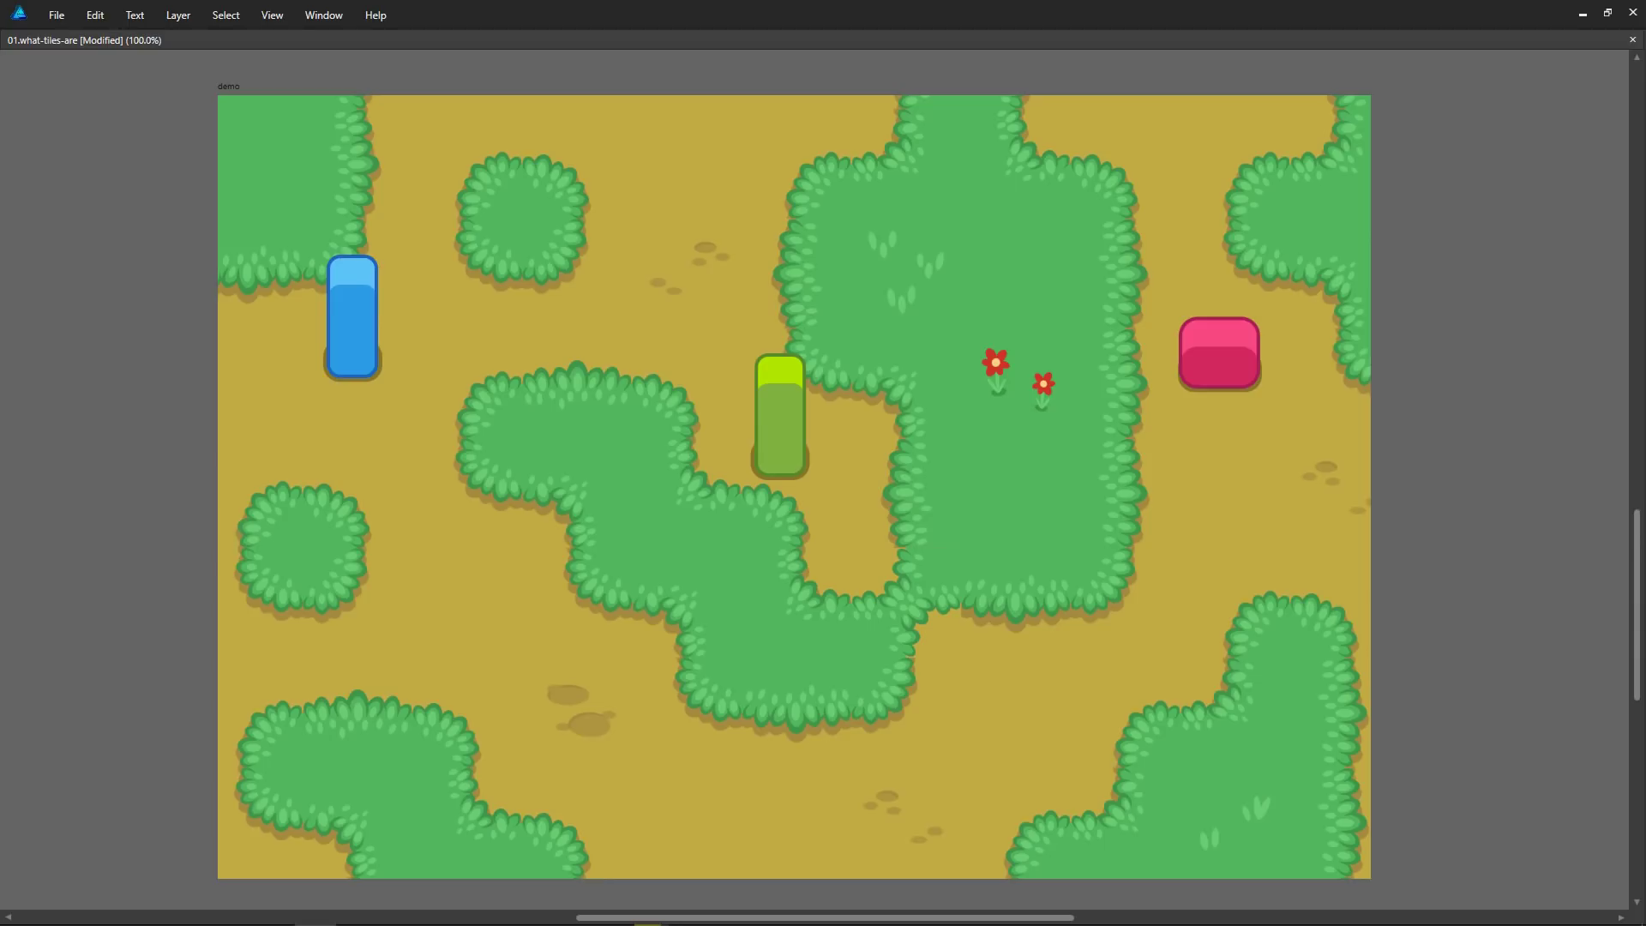
{"action": "left_click", "coordinate": [1233, 357]}
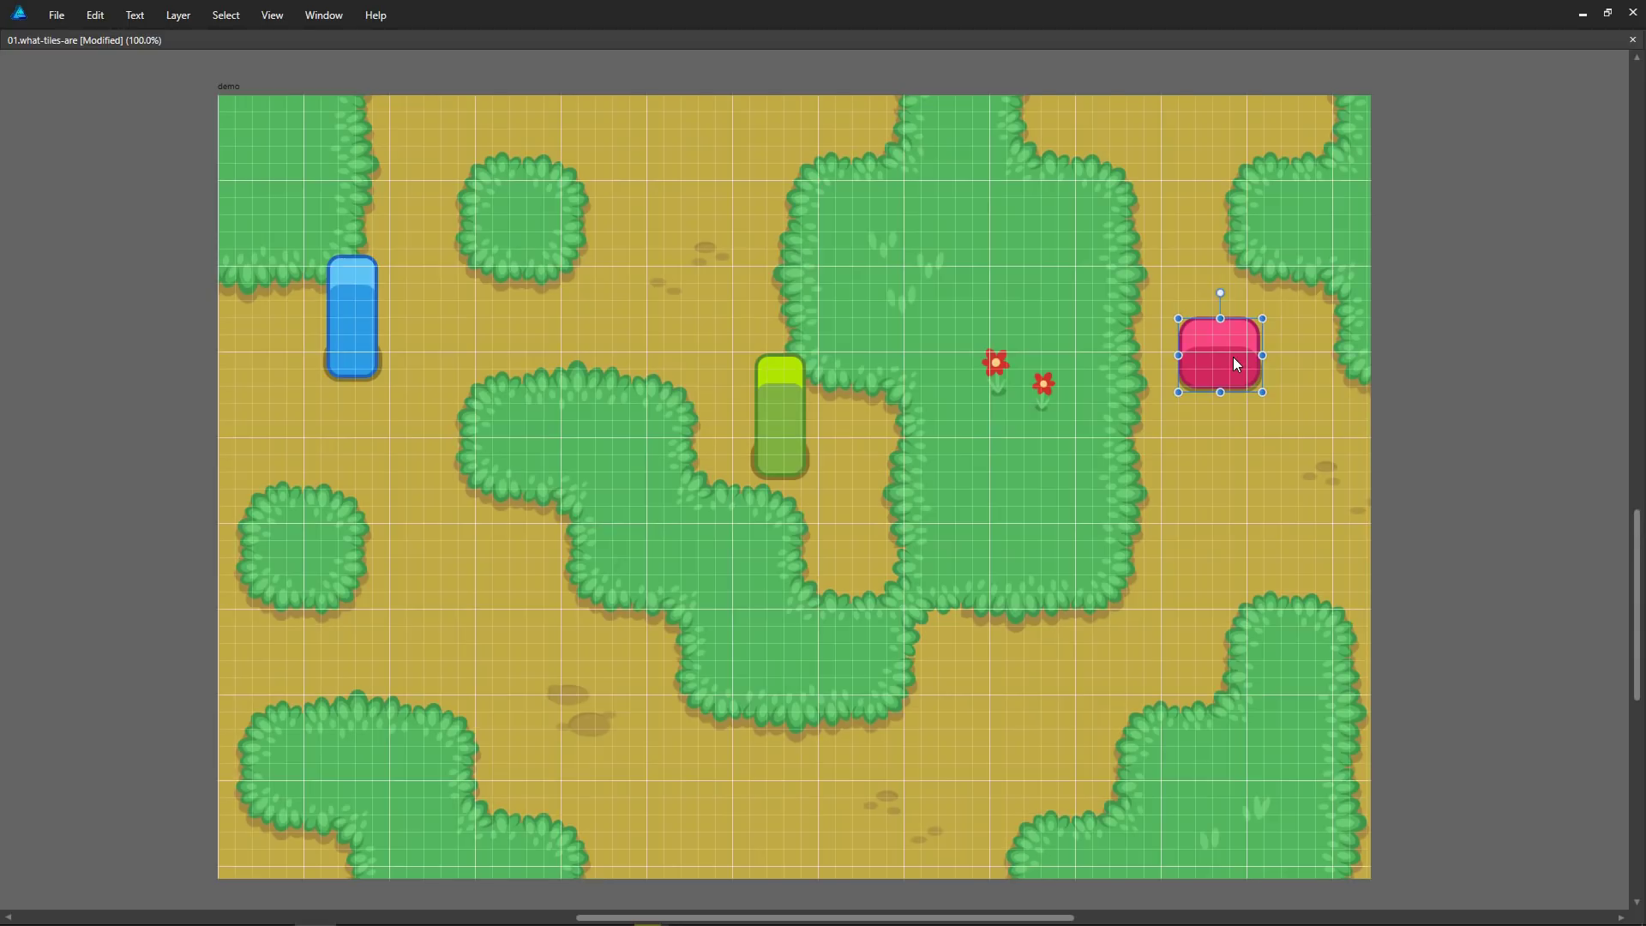
{"action": "left_click_drag", "start_coordinate": [1230, 379], "coordinate": [1263, 513]}
{"action": "key", "text": "ctrl+z"}
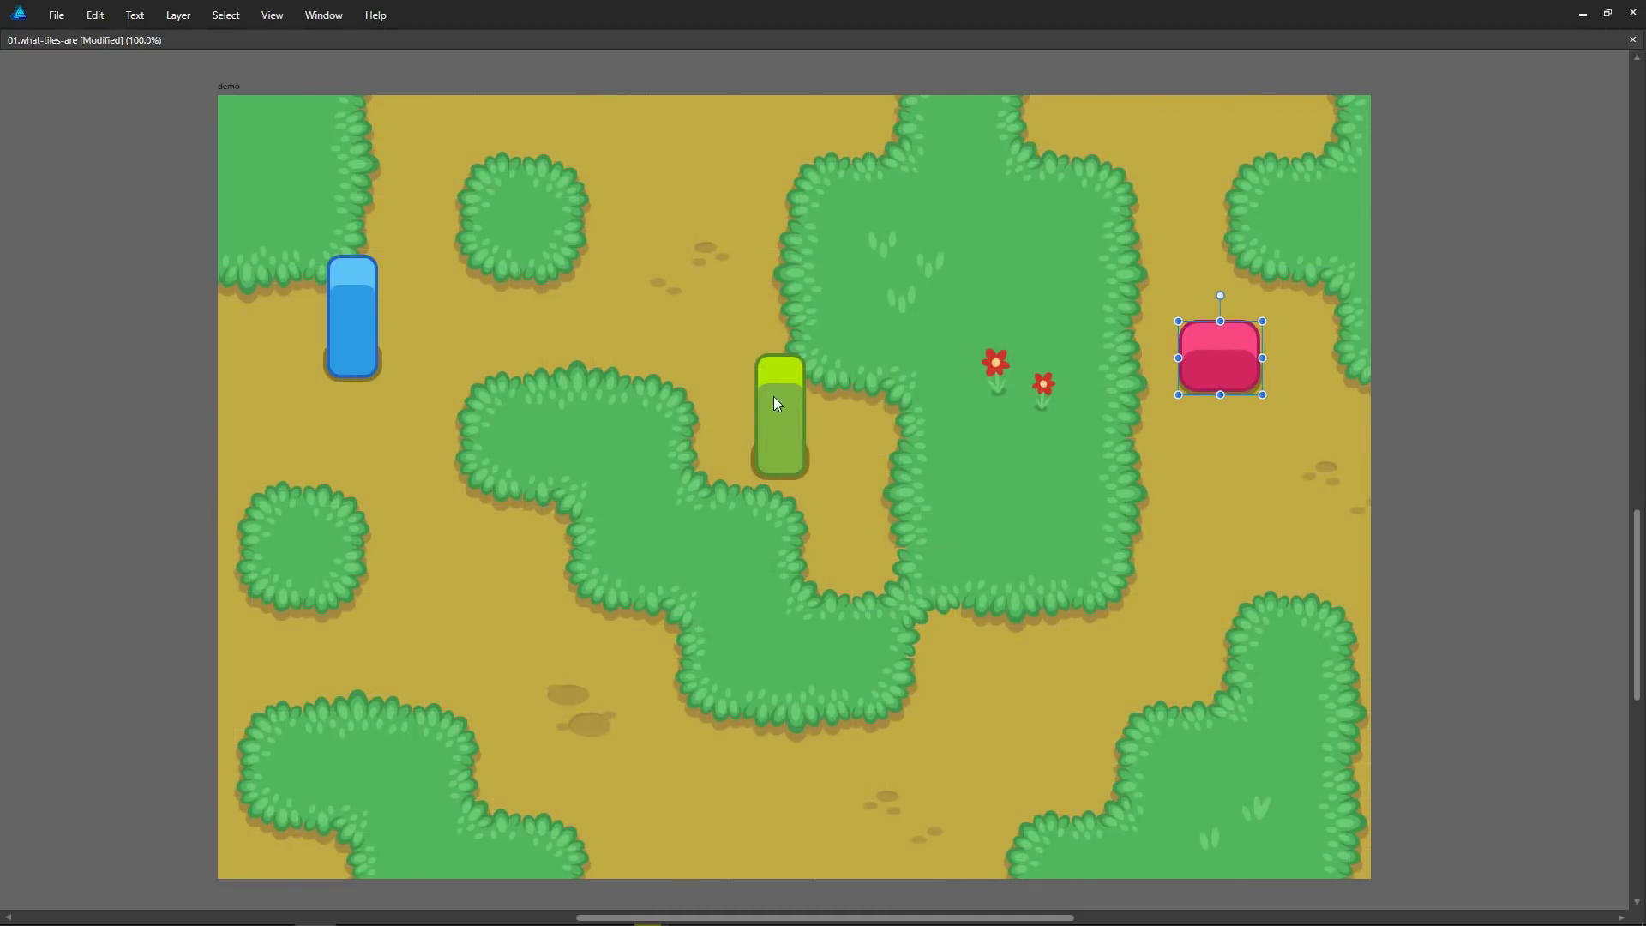
{"action": "mouse_move", "coordinate": [759, 413]}
{"action": "left_mouse_down"}
{"action": "mouse_move", "coordinate": [713, 325]}
{"action": "mouse_move", "coordinate": [729, 431]}
{"action": "mouse_move", "coordinate": [742, 396]}
{"action": "left_mouse_up"}
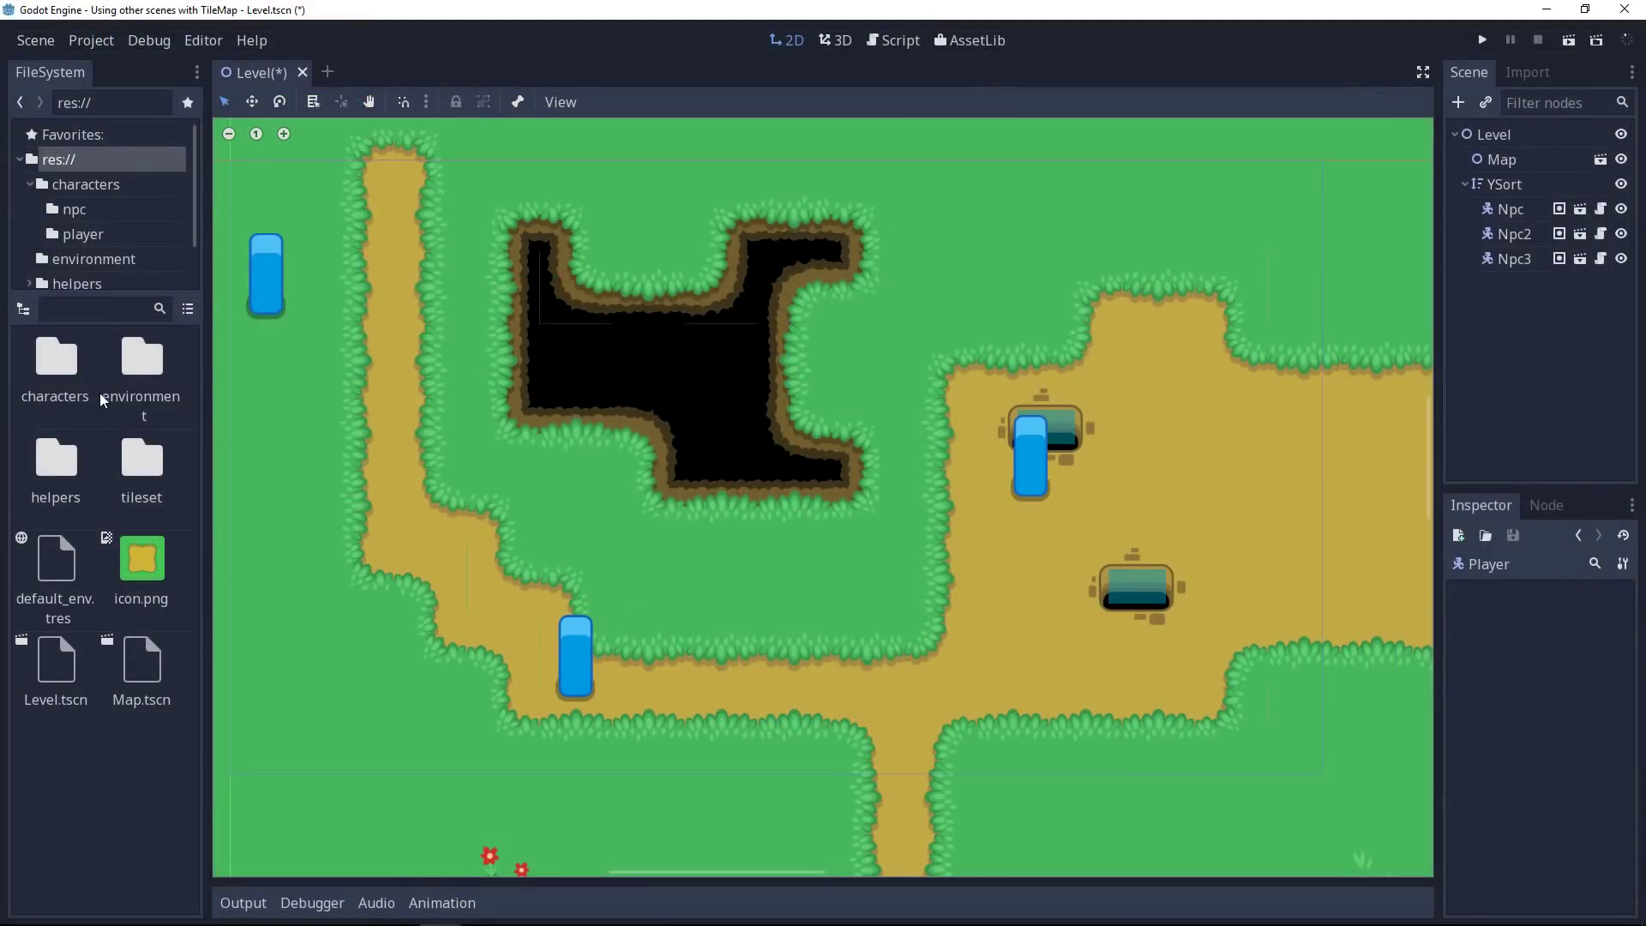
Open characters/player in the FileSystem dock and drop player.tscn into the level viewport.
{"action": "double_click", "coordinate": [79, 372]}
{"action": "double_click", "coordinate": [63, 470]}
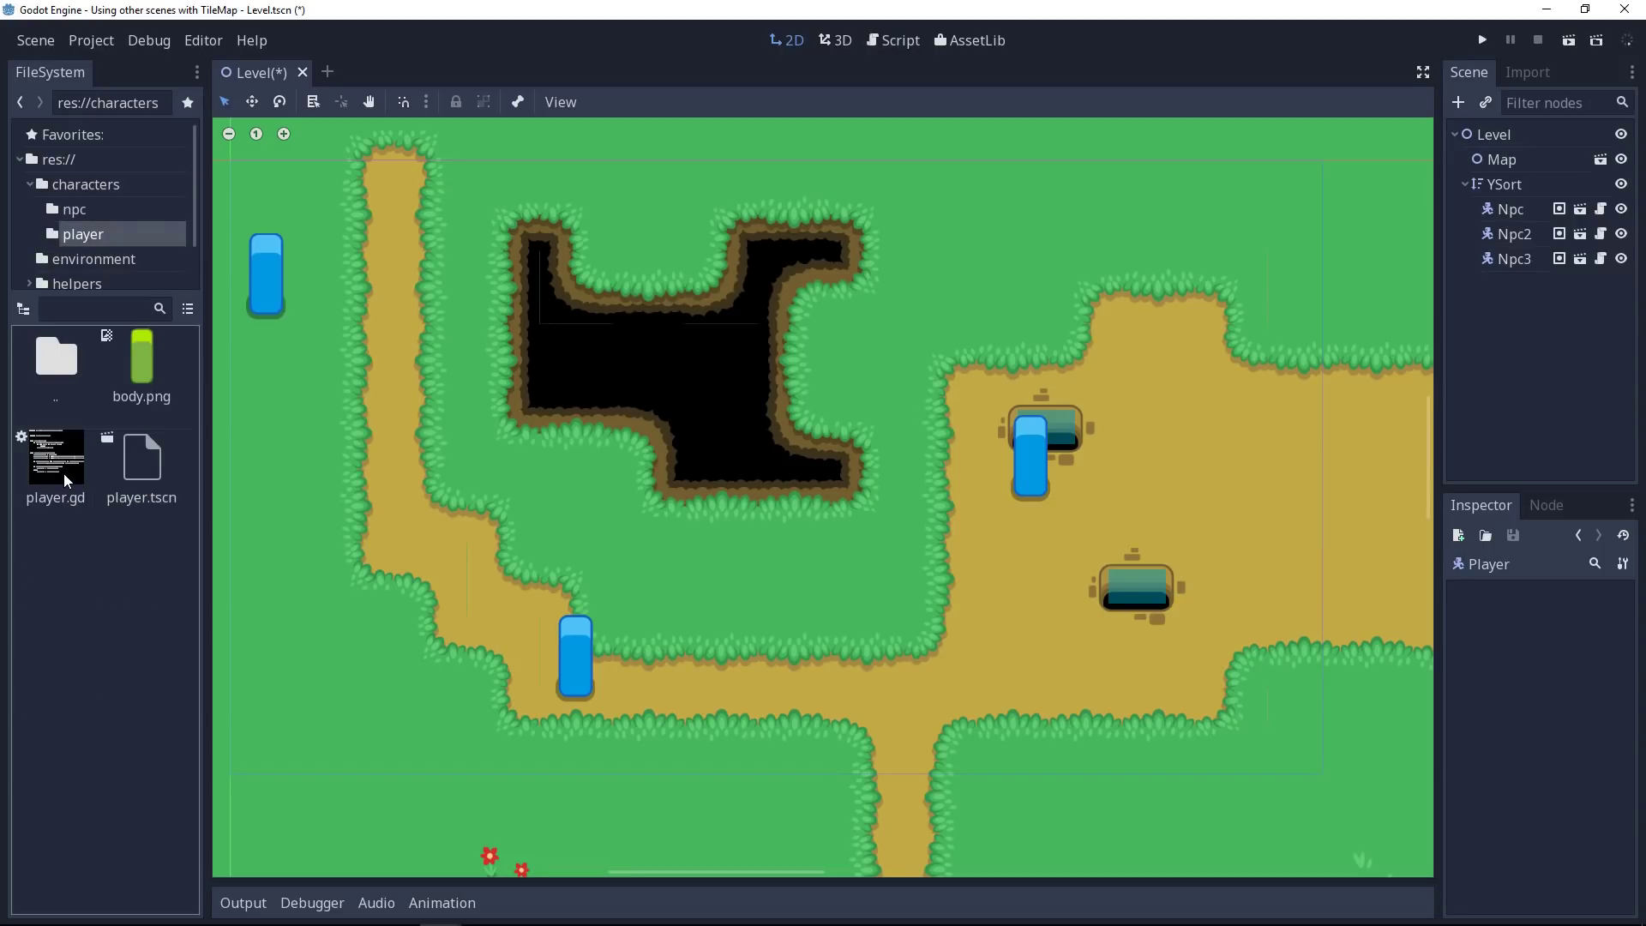
{"action": "left_click_drag", "start_coordinate": [122, 468], "coordinate": [788, 598]}
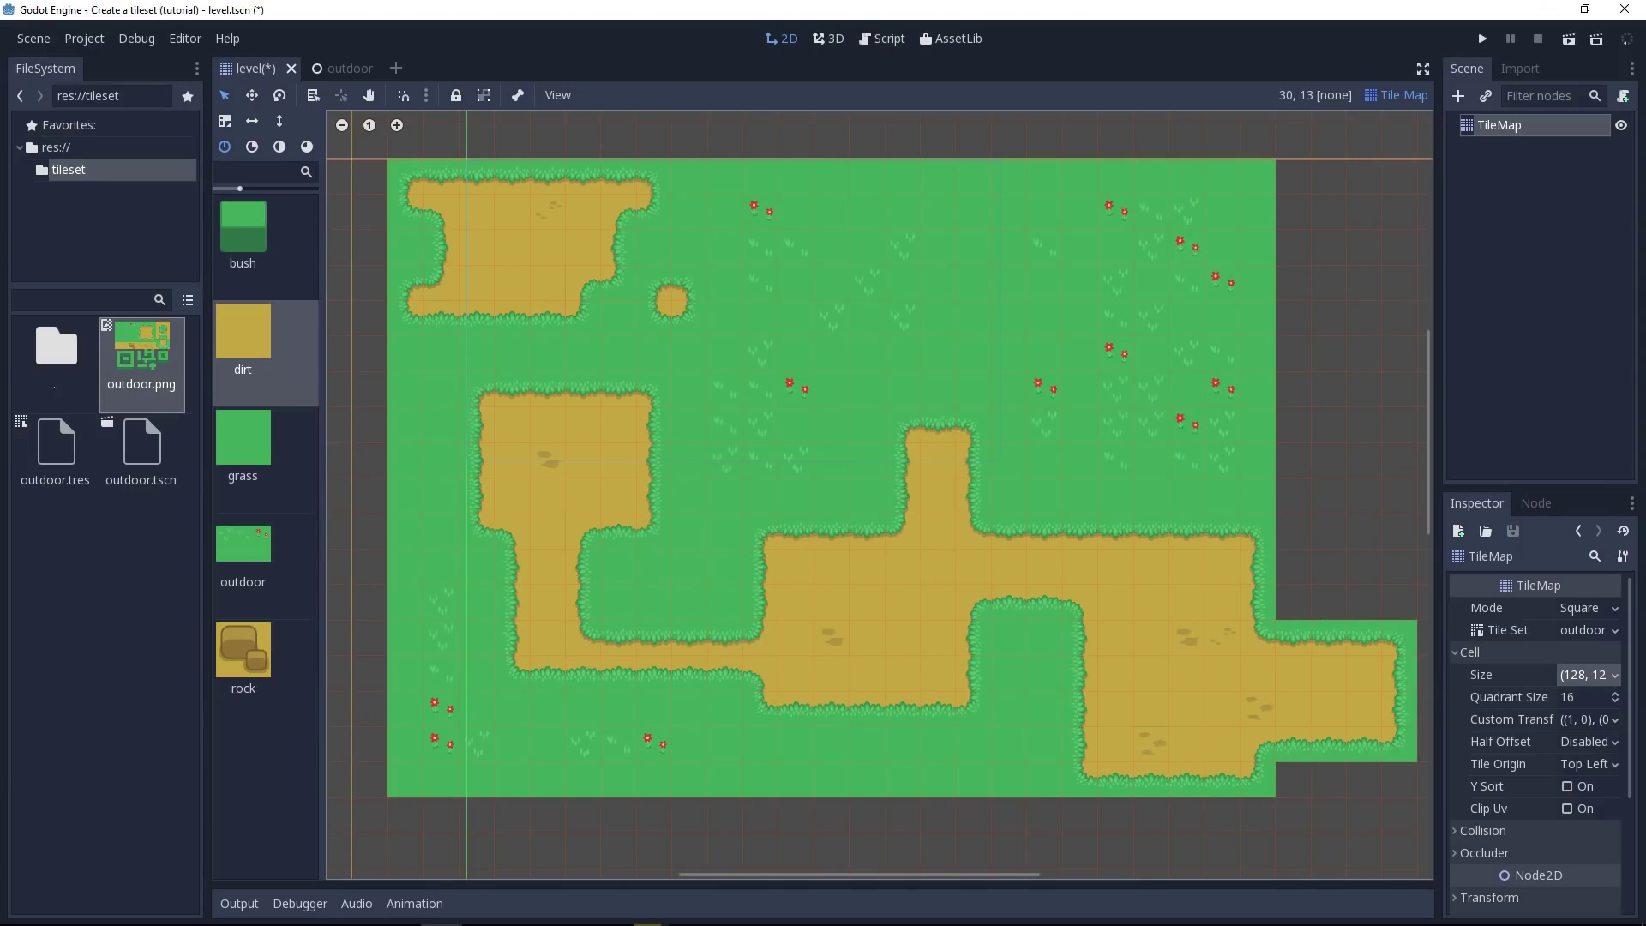
Paint a dirt column up to row 6, a joined dirt block, and fill the gap.
{"action": "mouse_move", "coordinate": [1185, 587]}
{"action": "left_mouse_down"}
{"action": "mouse_move", "coordinate": [1012, 563]}
{"action": "mouse_move", "coordinate": [1145, 578]}
{"action": "mouse_move", "coordinate": [1140, 401]}
{"action": "mouse_move", "coordinate": [1132, 536]}
{"action": "mouse_move", "coordinate": [1132, 569]}
{"action": "mouse_move", "coordinate": [1161, 305]}
{"action": "mouse_move", "coordinate": [1168, 343]}
{"action": "left_mouse_up"}
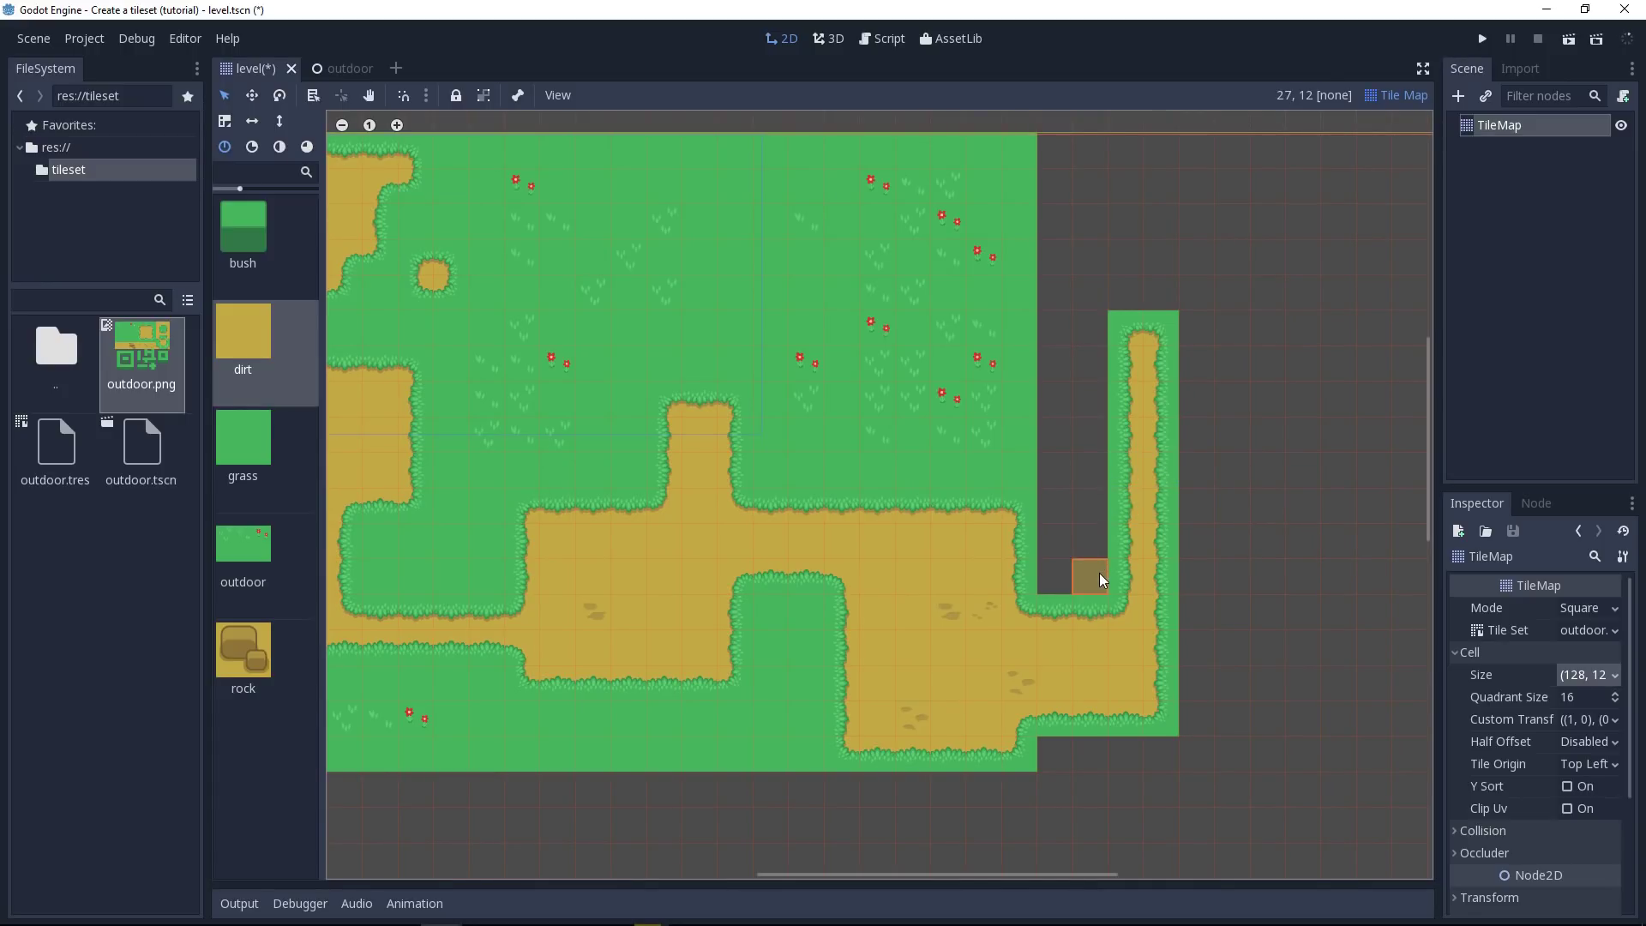
{"action": "left_click_drag", "start_coordinate": [1099, 573], "coordinate": [1084, 339]}
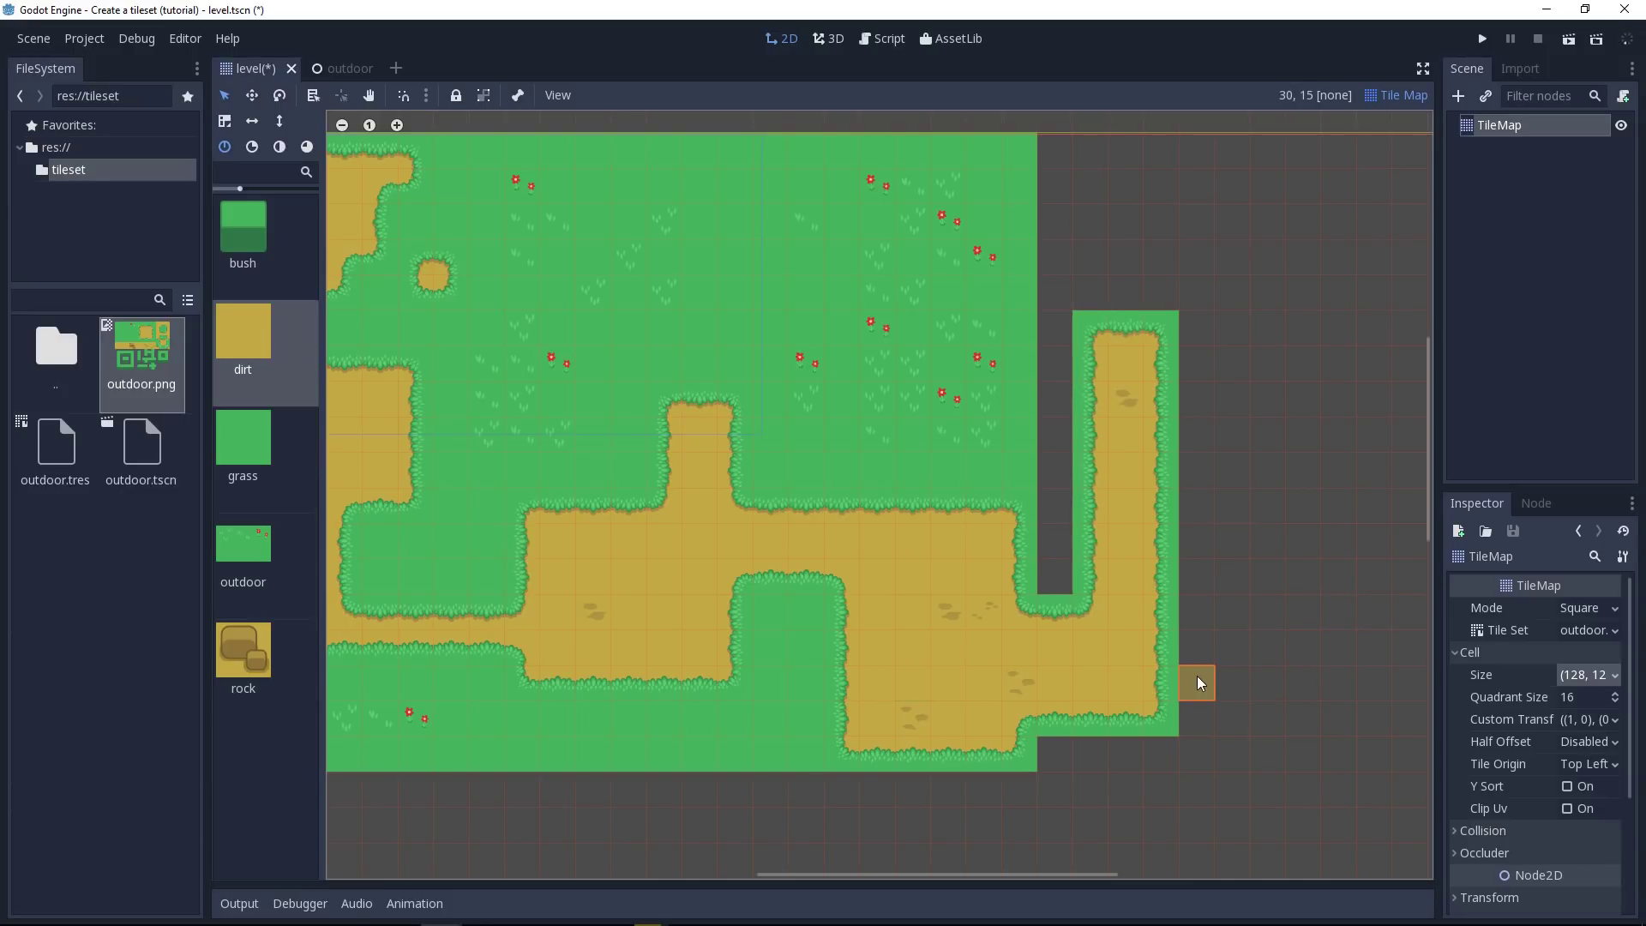
{"action": "mouse_move", "coordinate": [1196, 684]}
{"action": "left_mouse_down"}
{"action": "mouse_move", "coordinate": [1201, 631]}
{"action": "mouse_move", "coordinate": [1372, 506]}
{"action": "left_mouse_up"}
{"action": "scroll", "coordinate": [1130, 609], "scroll_direction": "right", "scroll_amount": 3}
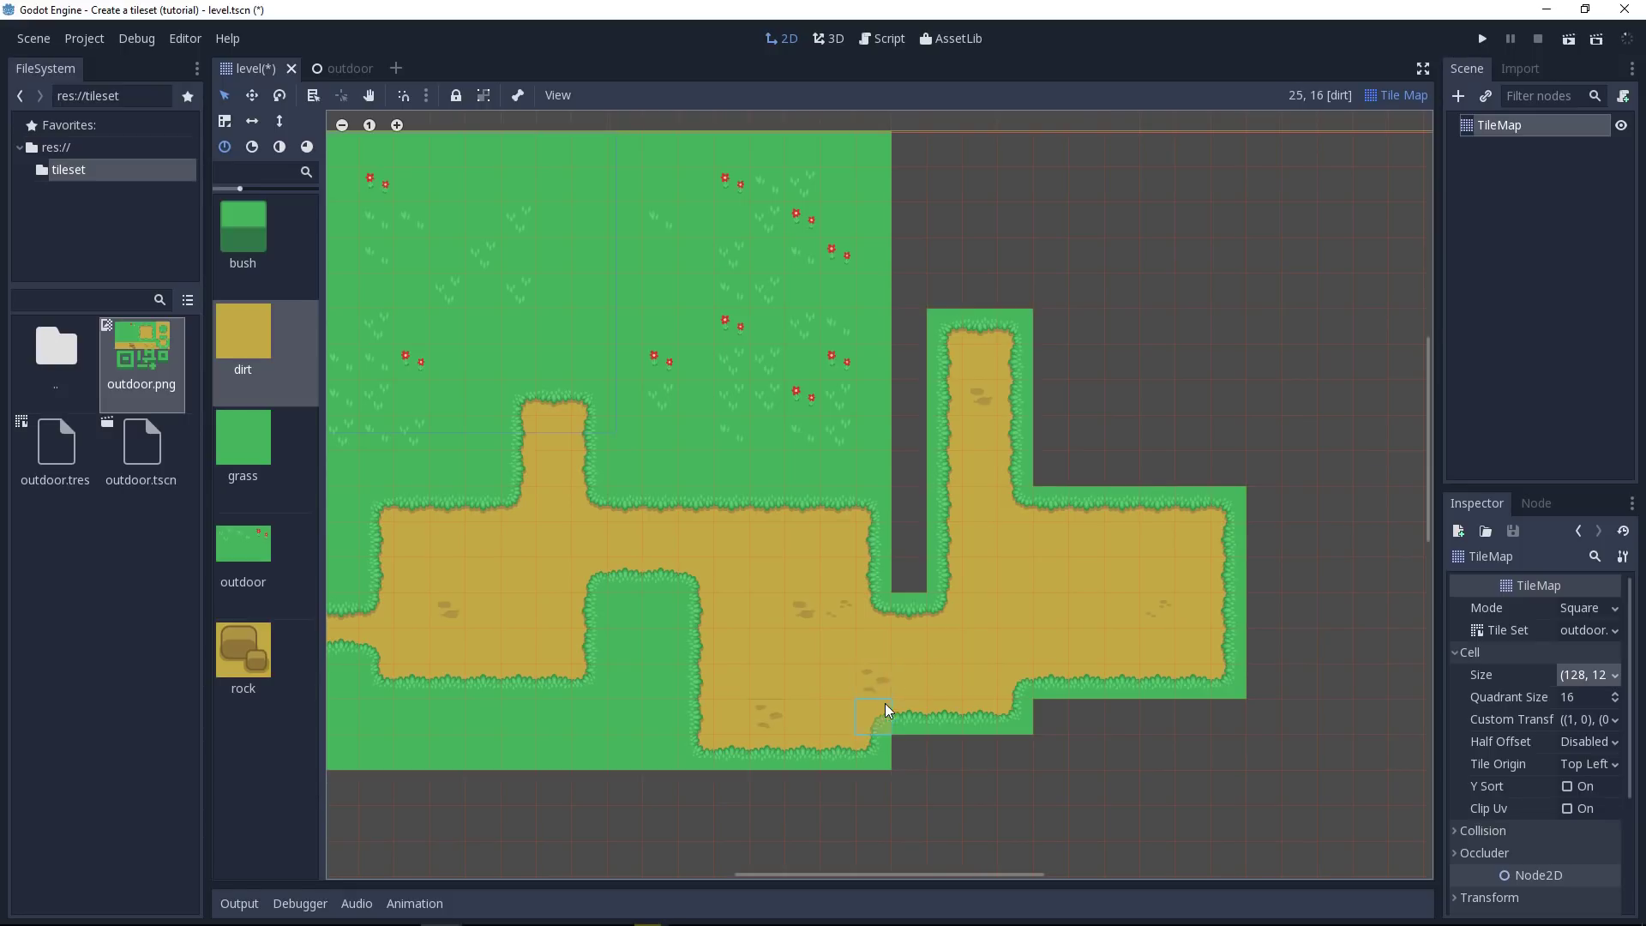
{"action": "scroll", "coordinate": [885, 703], "scroll_direction": "up", "scroll_amount": 3}
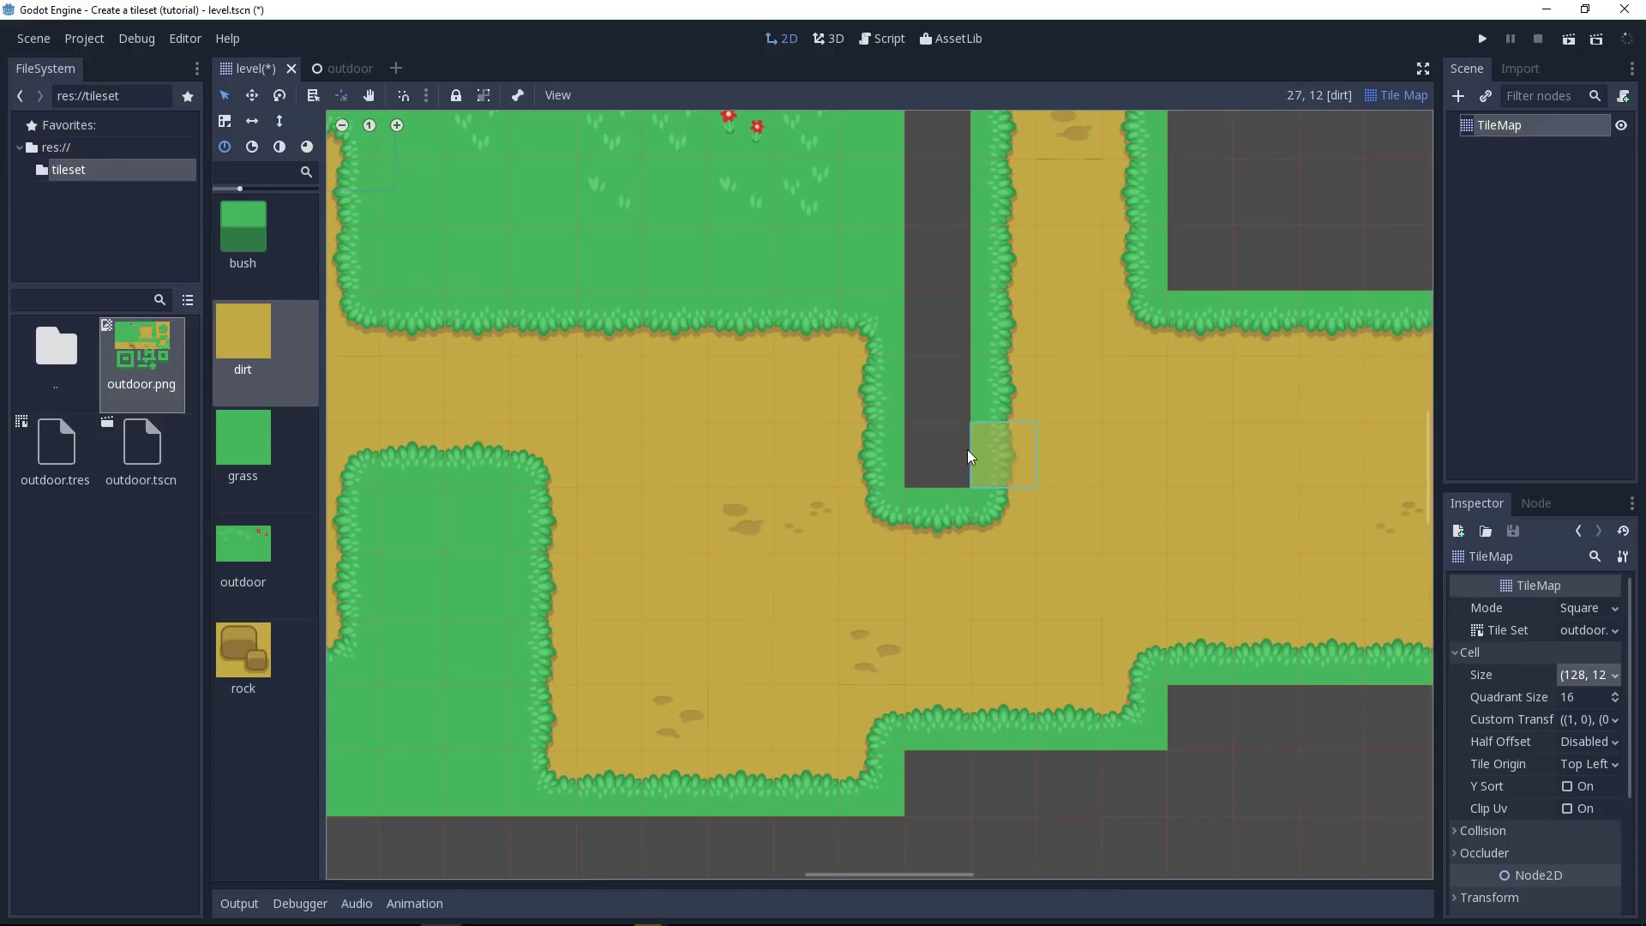
{"action": "left_click_drag", "start_coordinate": [967, 450], "coordinate": [922, 344]}
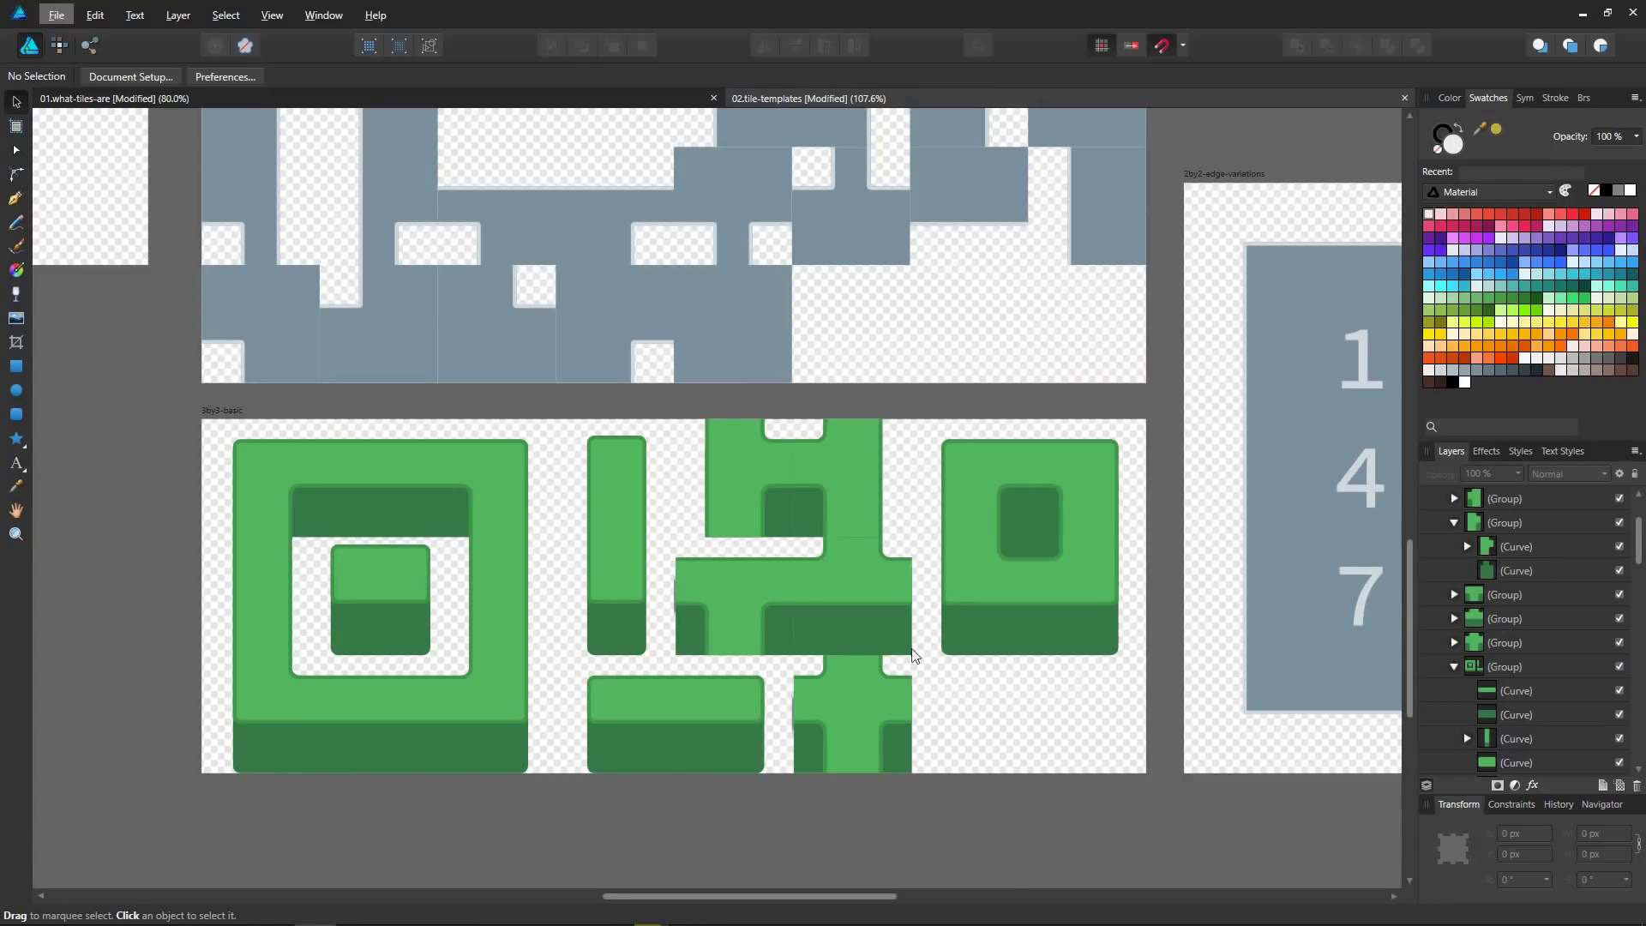
Group two curves of the bush tile, flip the group horizontally and move it right.
{"action": "left_click", "coordinate": [771, 509]}
{"action": "double_click", "coordinate": [769, 504]}
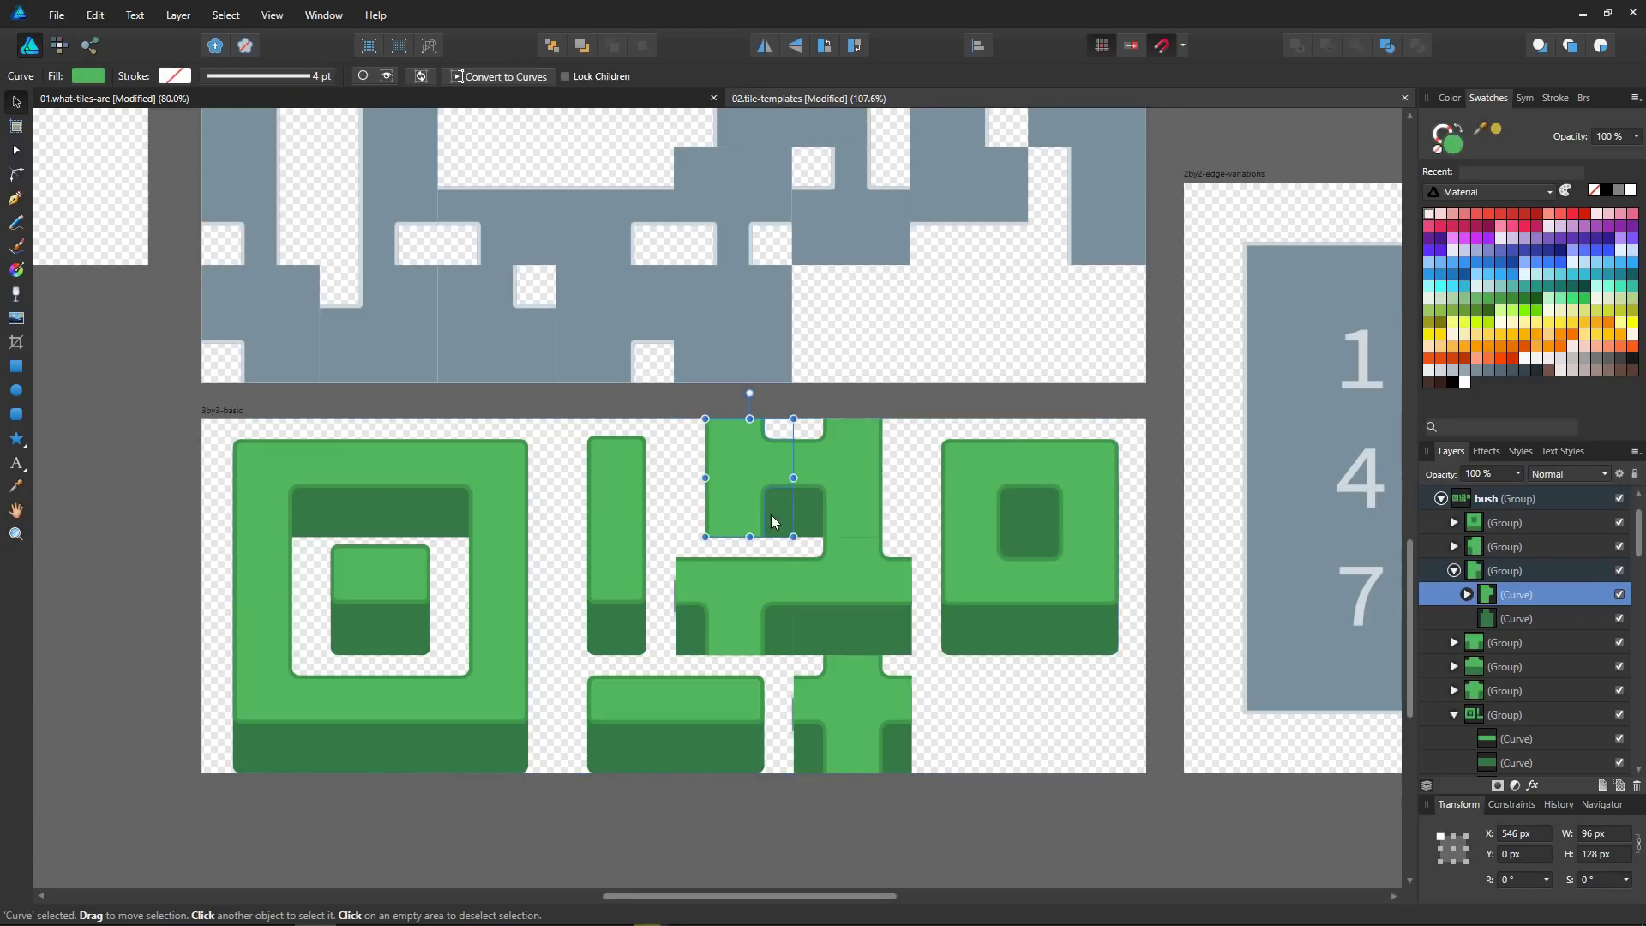
{"action": "left_click", "coordinate": [770, 515], "text": "shift"}
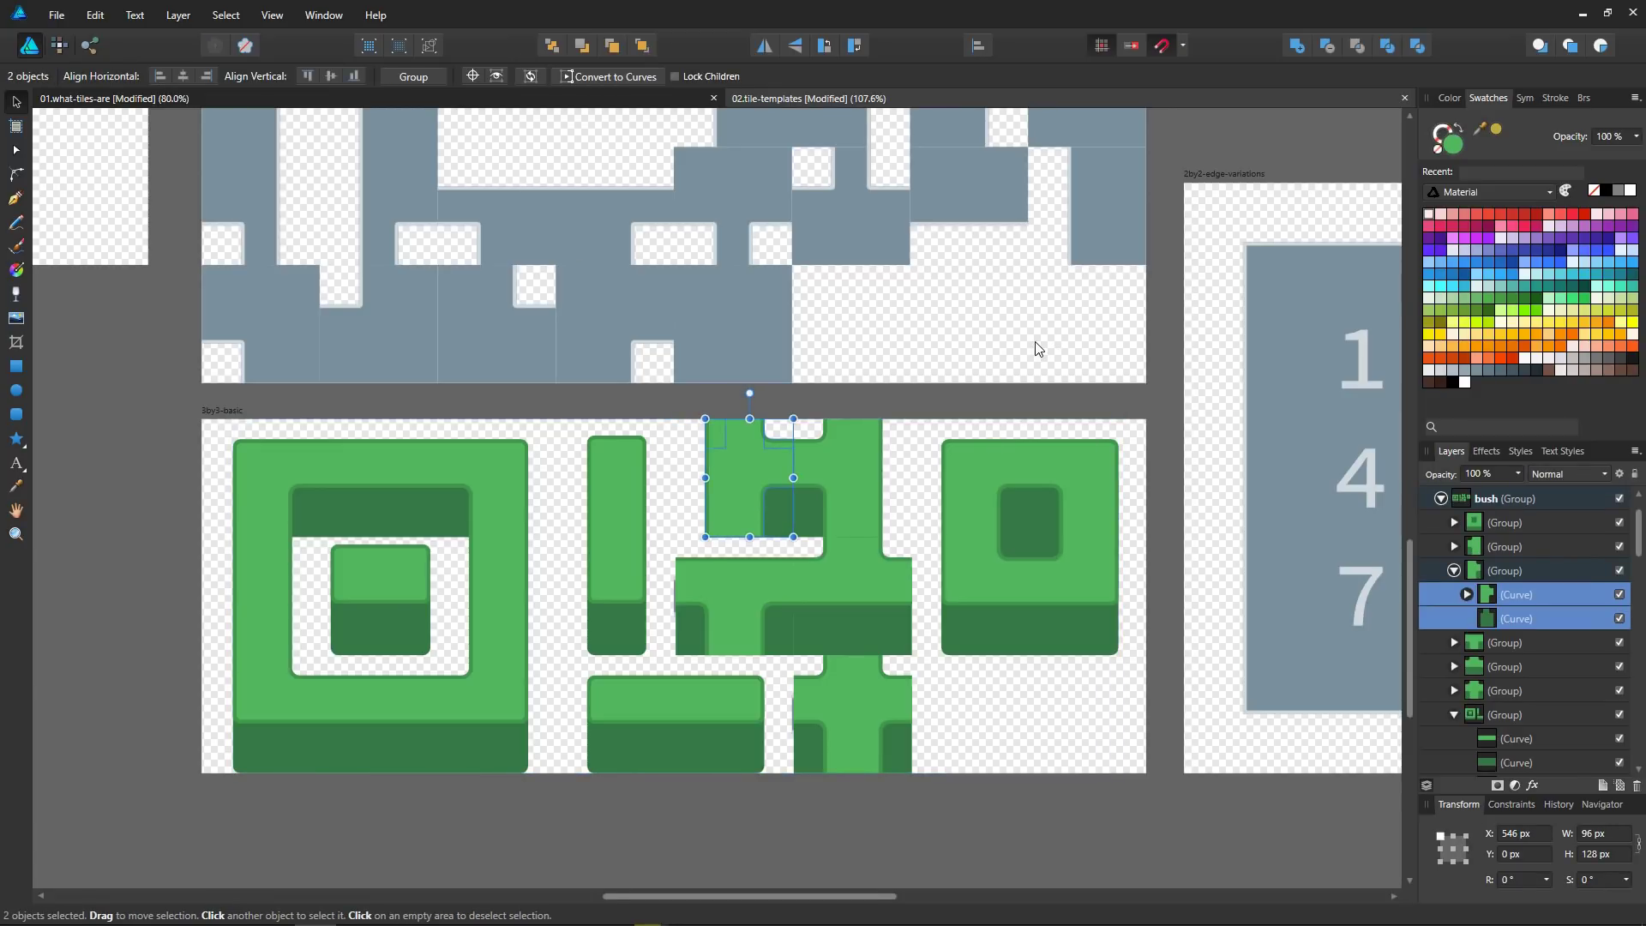
{"action": "key", "text": "ctrl+g"}
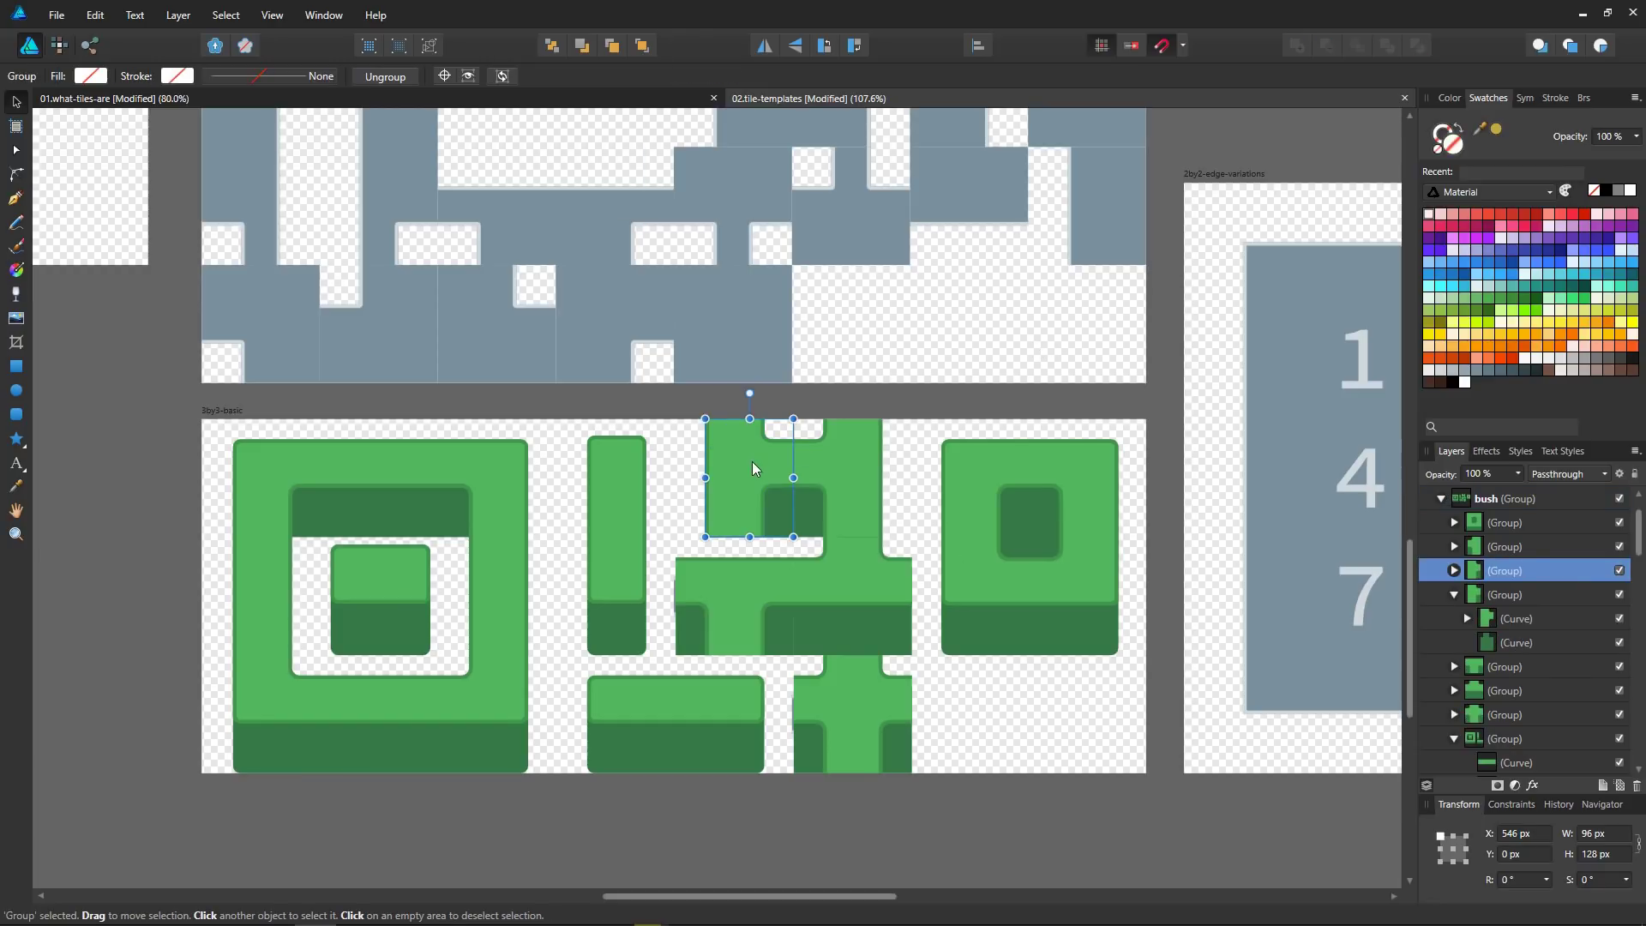
{"action": "right_click", "coordinate": [752, 467]}
{"action": "mouse_move", "coordinate": [651, 690]}
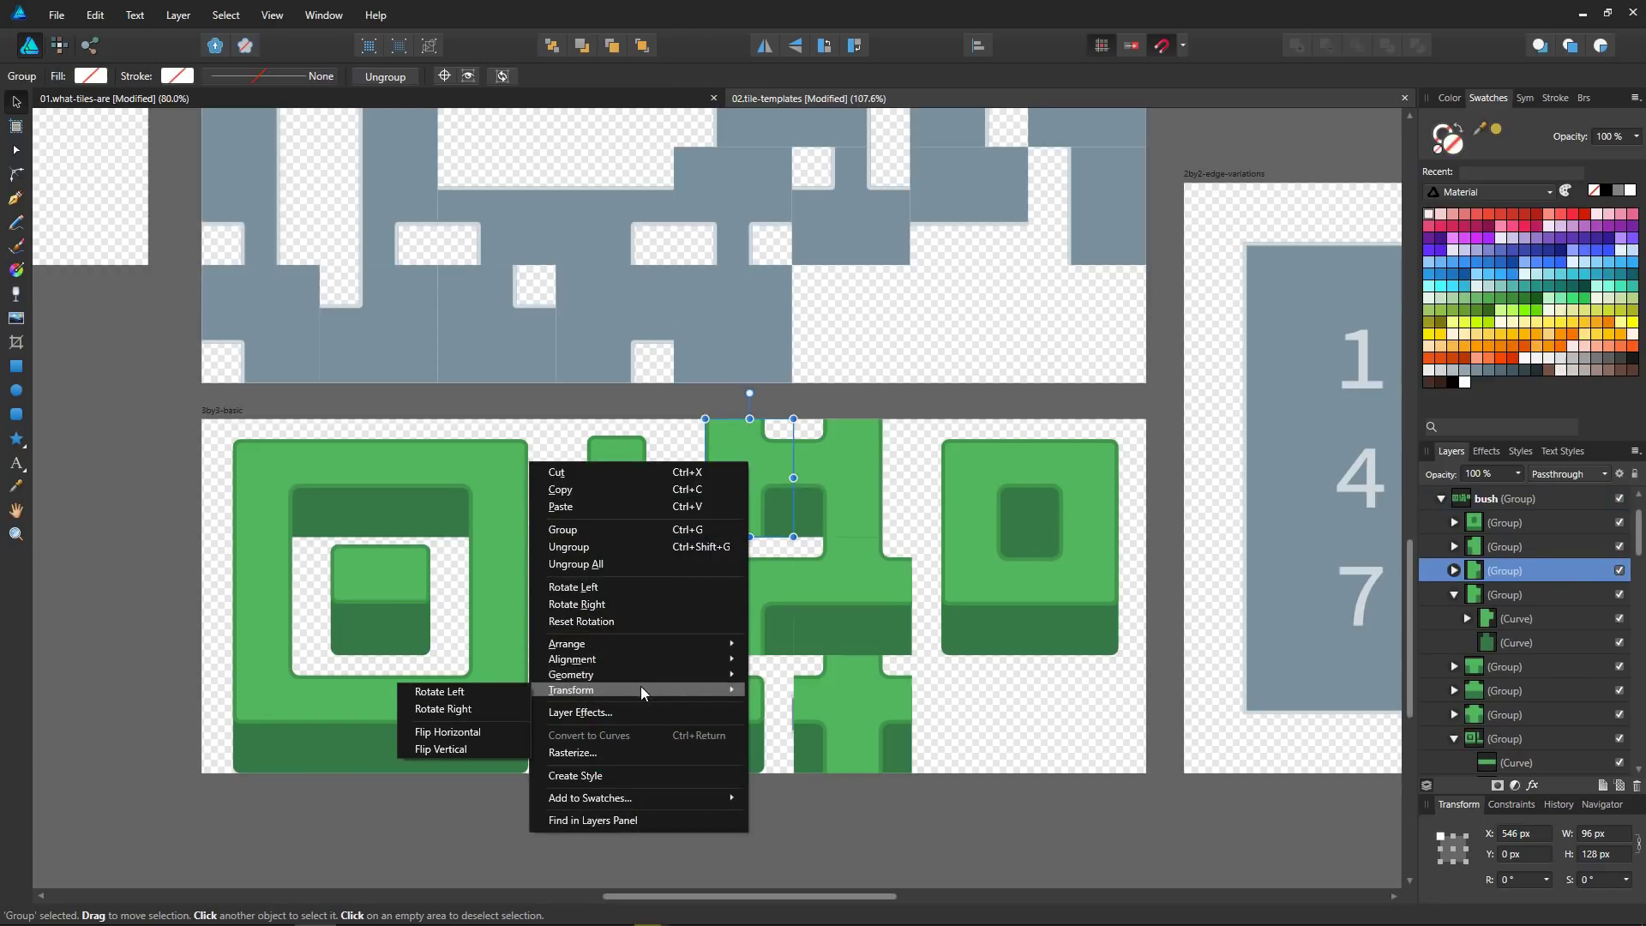
{"action": "left_click", "coordinate": [463, 734]}
{"action": "scroll", "coordinate": [773, 511], "scroll_direction": "up", "scroll_amount": 3}
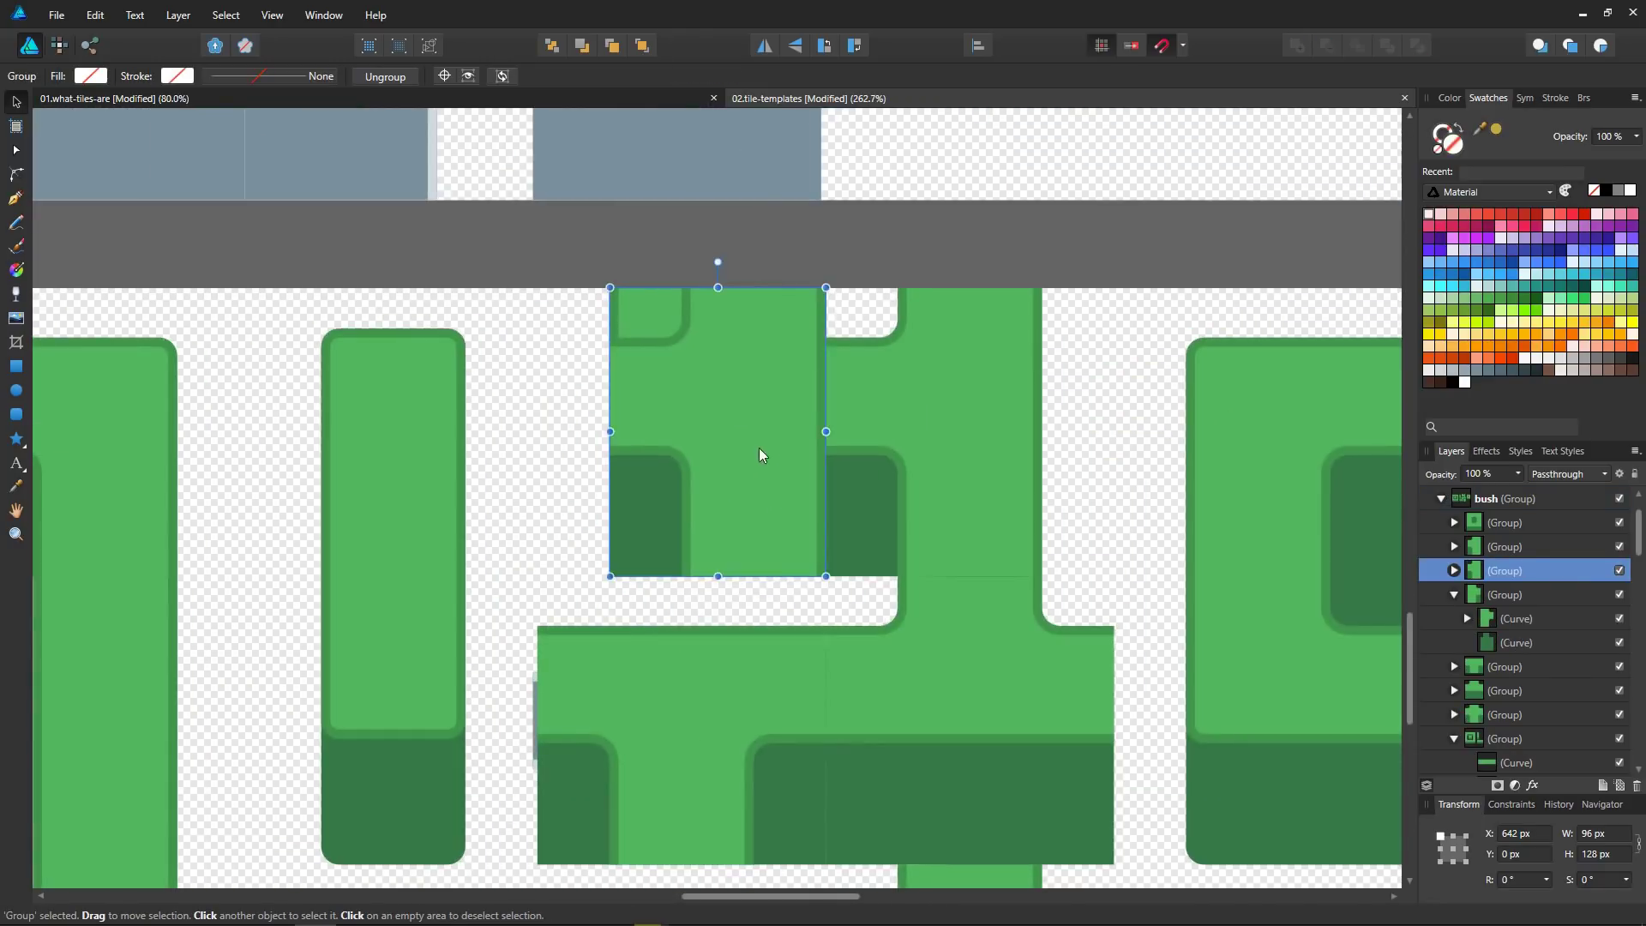
{"action": "left_click_drag", "start_coordinate": [759, 448], "coordinate": [981, 449]}
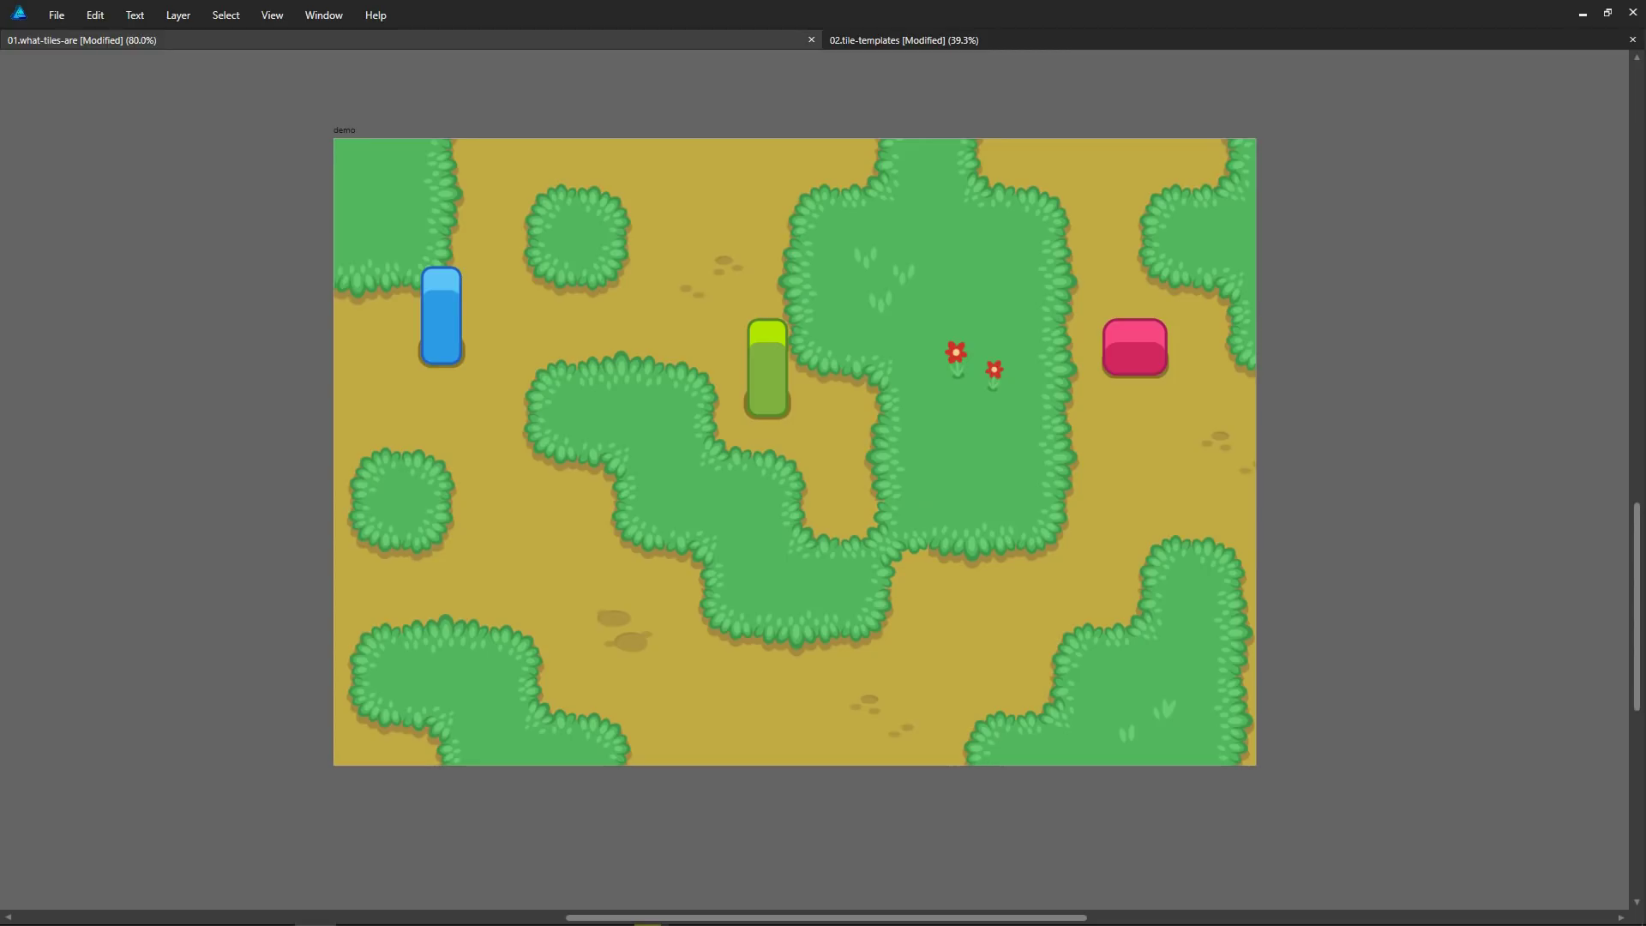
Scroll to the outdoor template artboard and select its left, middle and lower bush tiles.
{"action": "scroll", "coordinate": [1364, 360], "scroll_direction": "up", "scroll_amount": 5}
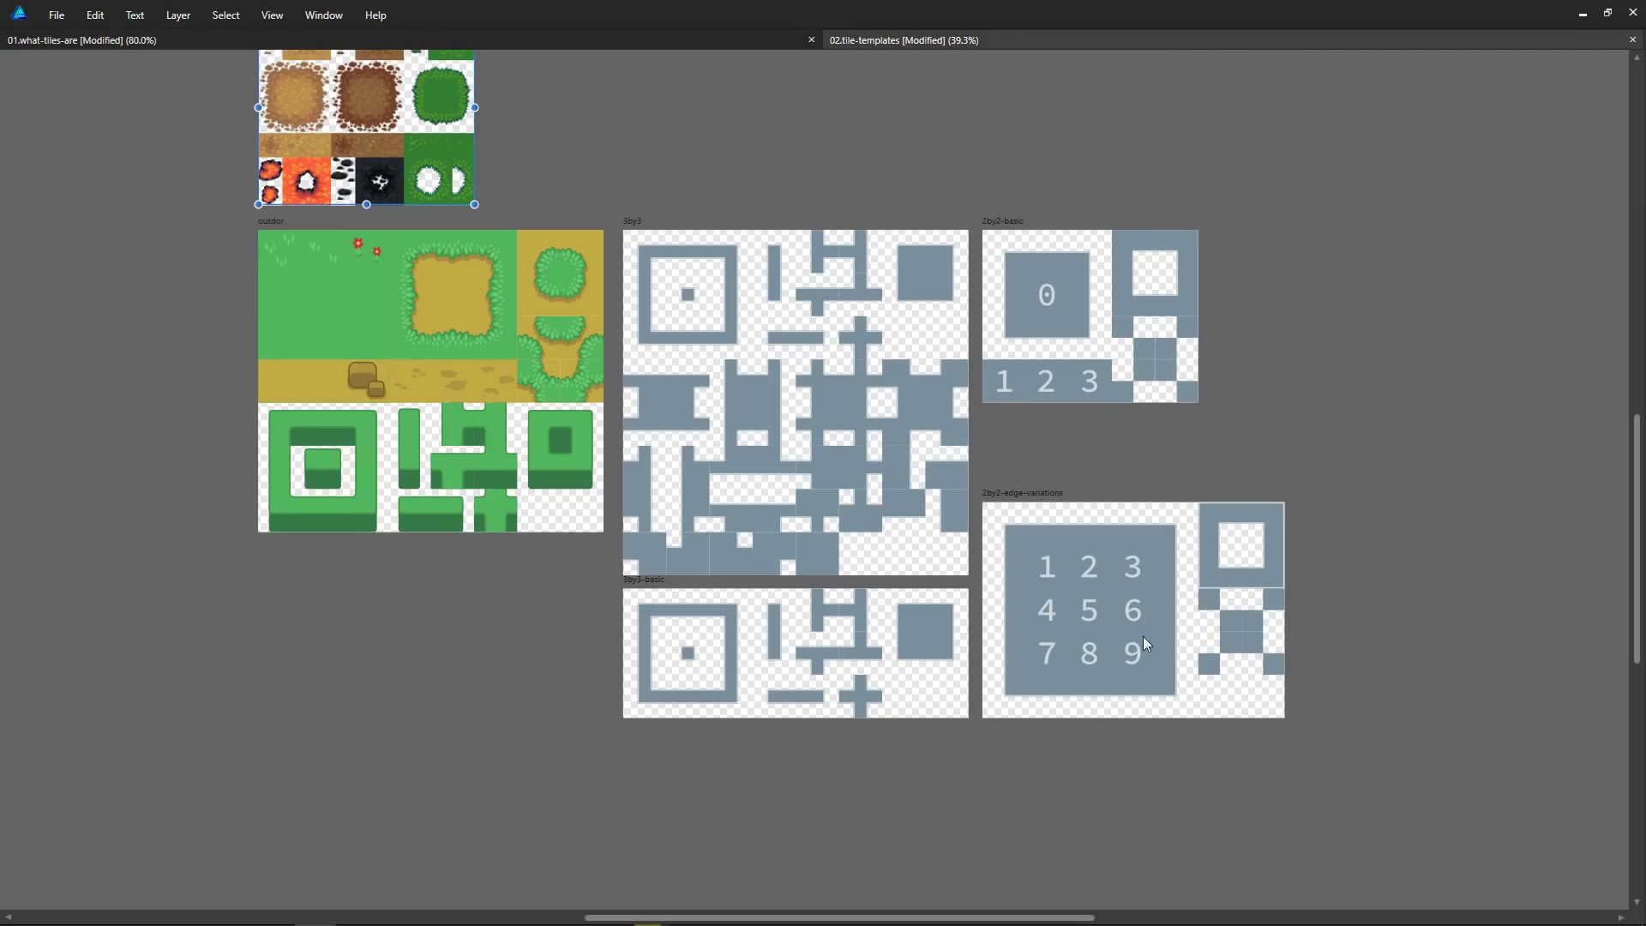
{"action": "scroll", "coordinate": [677, 320], "scroll_direction": "up", "scroll_amount": 3}
{"action": "scroll", "coordinate": [678, 321], "scroll_direction": "left", "scroll_amount": 3}
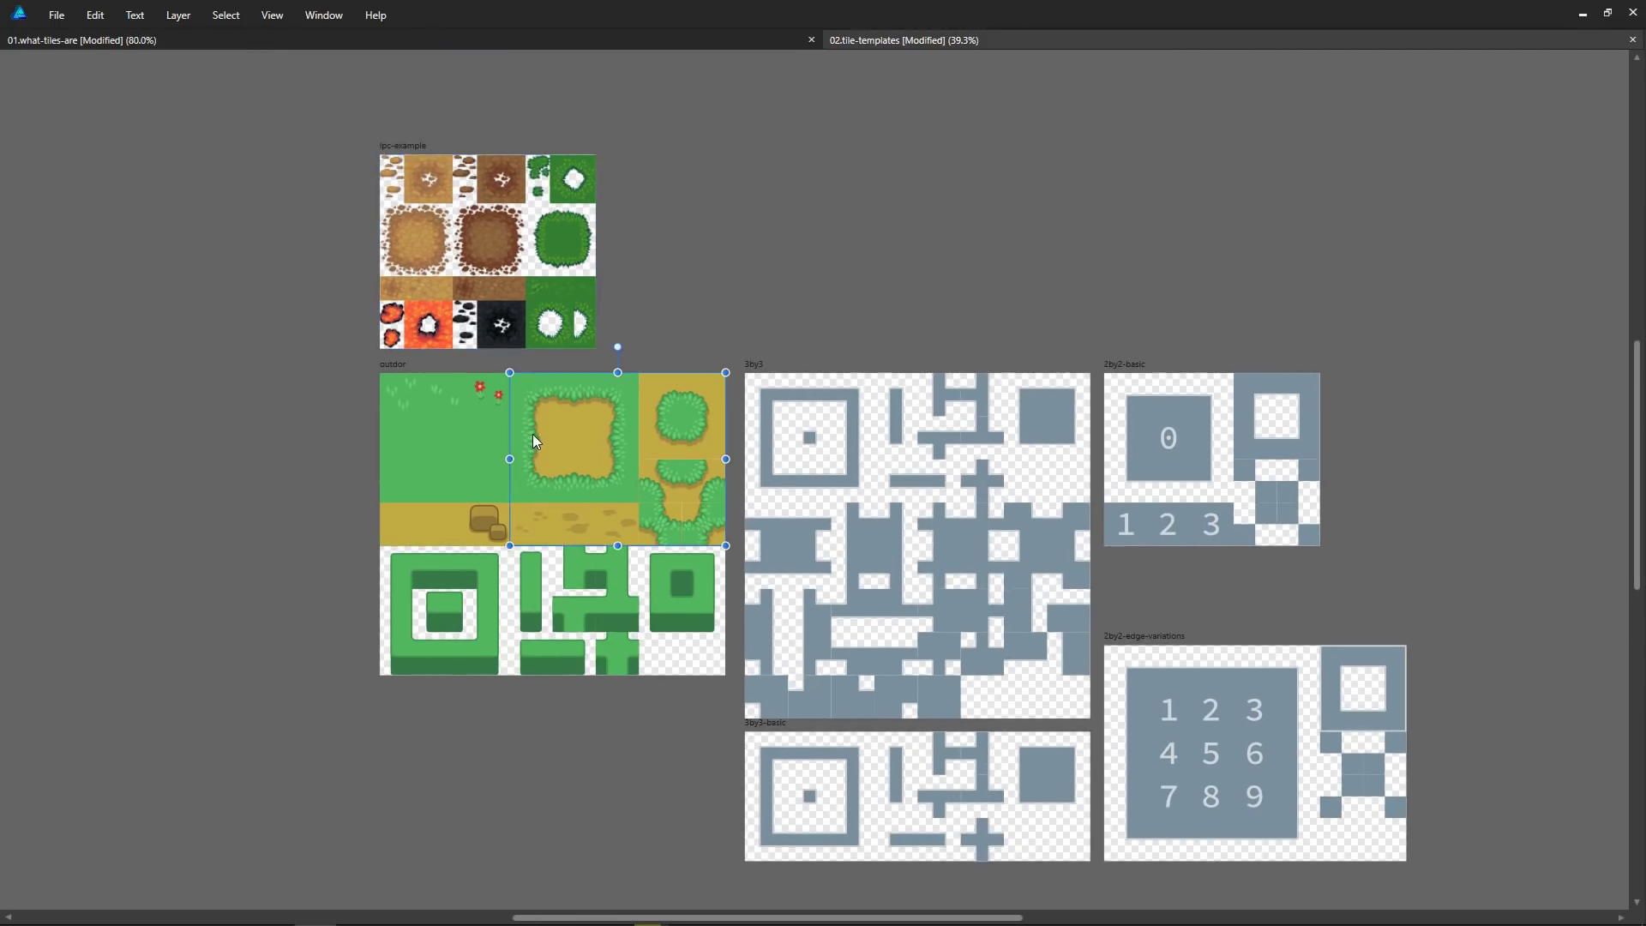
{"action": "left_click", "coordinate": [470, 396]}
{"action": "left_click", "coordinate": [584, 439]}
{"action": "left_click", "coordinate": [452, 602]}
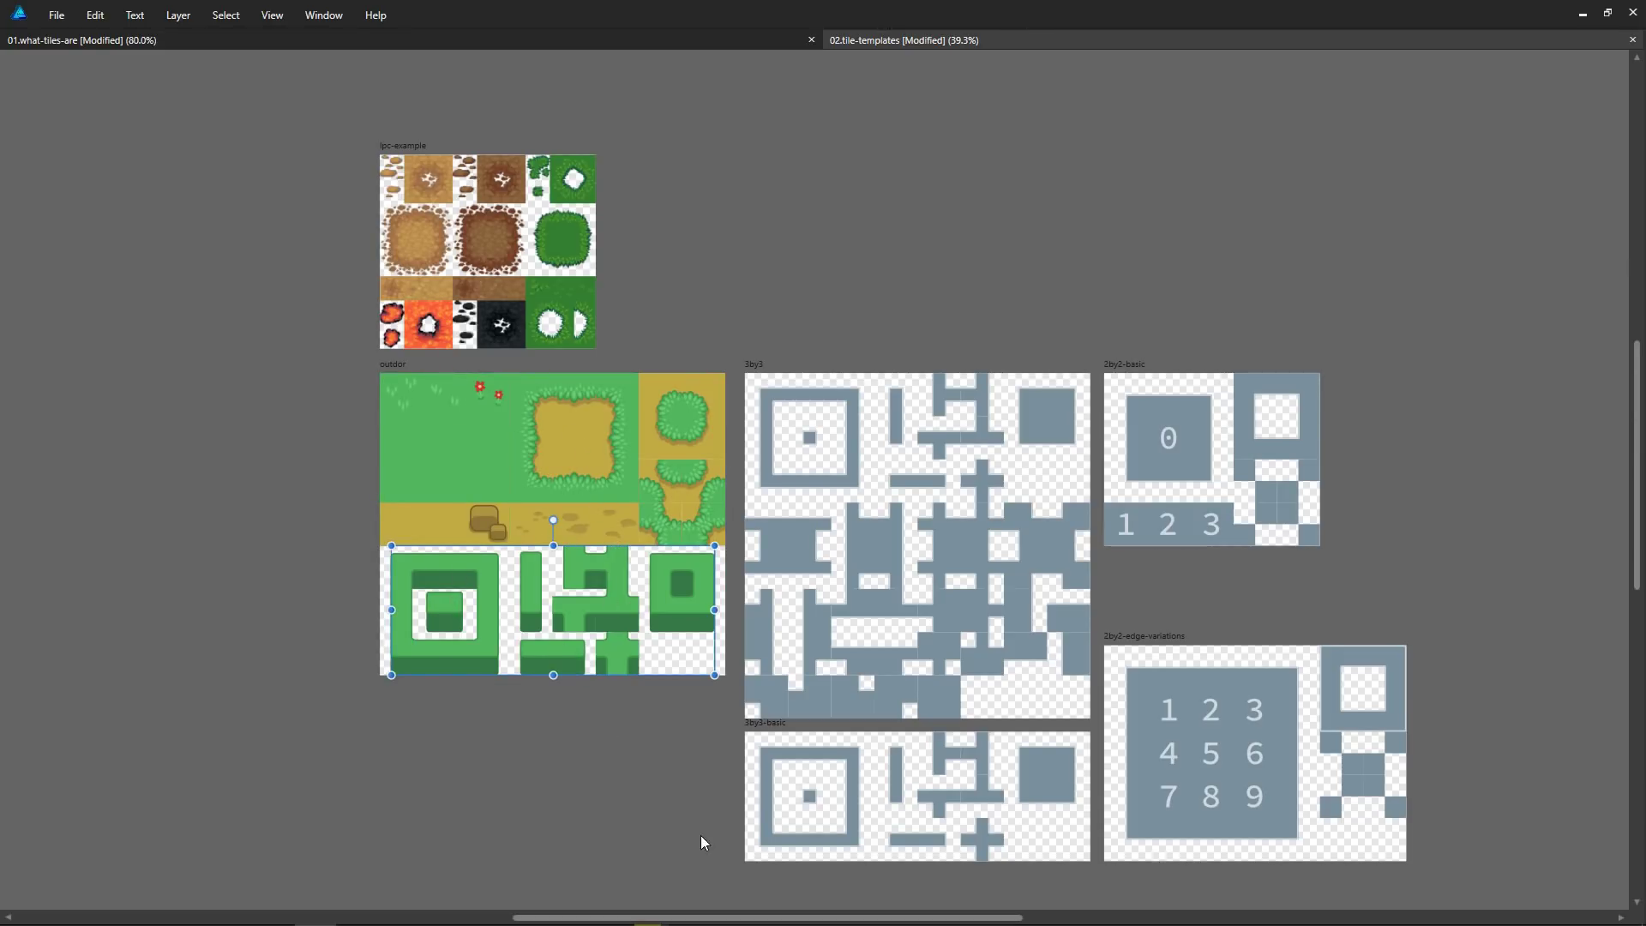
Open 3-by-3-bitmask.tres and inspect its variations and basic tiles in an enlarged, zoomed autotile panel.
{"action": "left_click", "coordinate": [836, 783]}
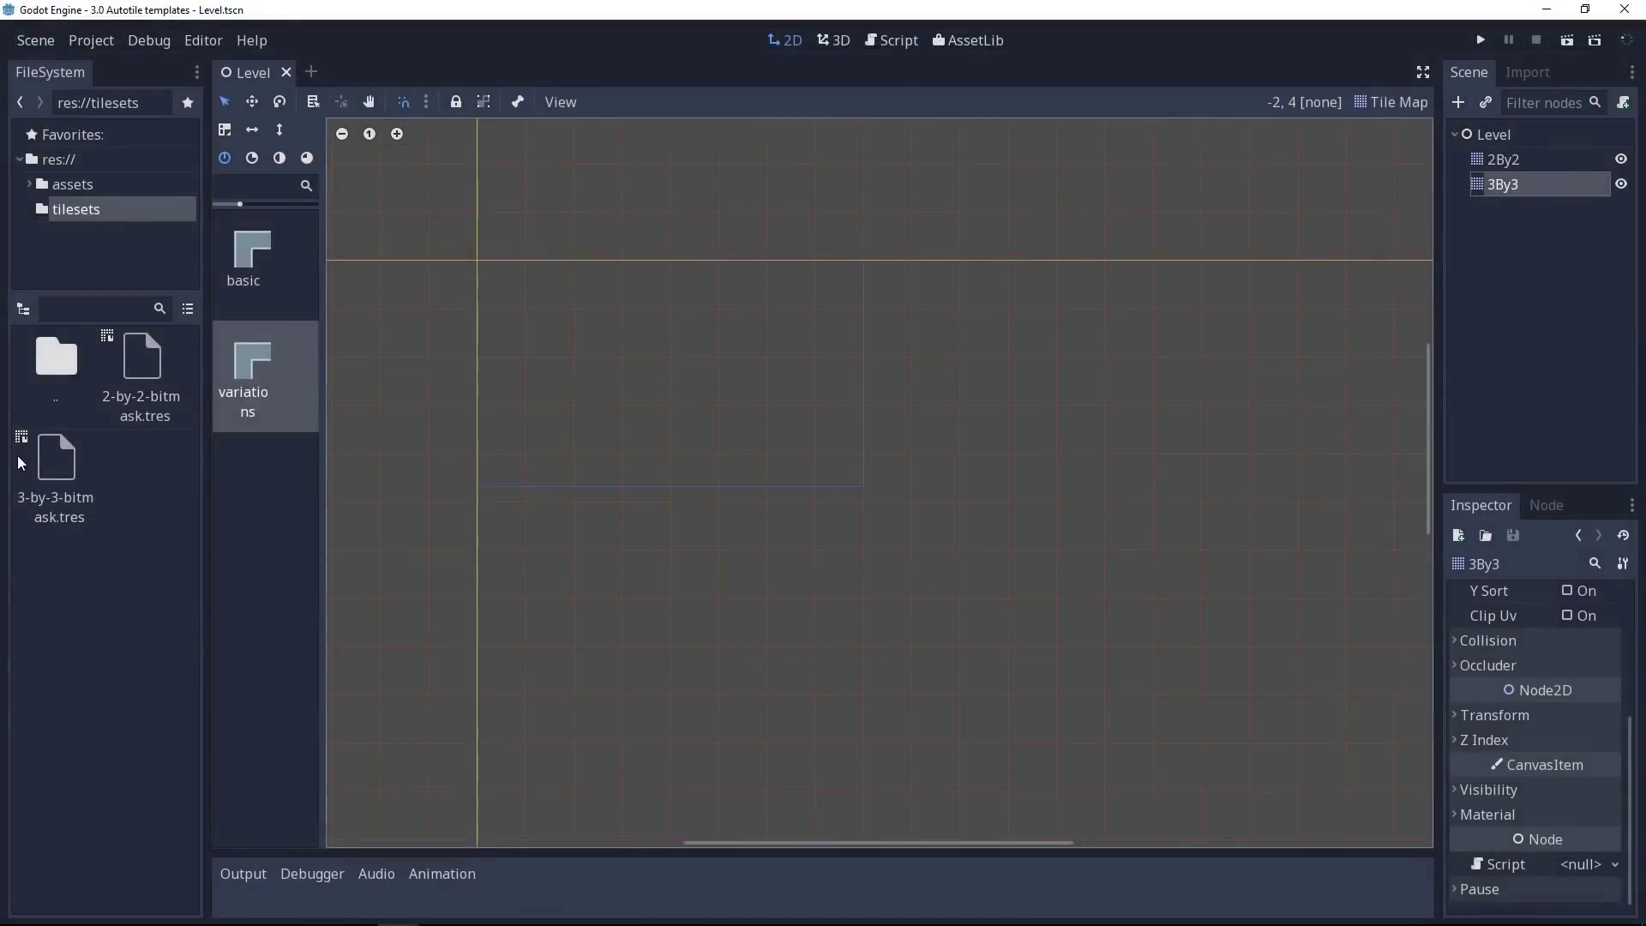
{"action": "double_click", "coordinate": [53, 471]}
{"action": "left_click", "coordinate": [367, 332]}
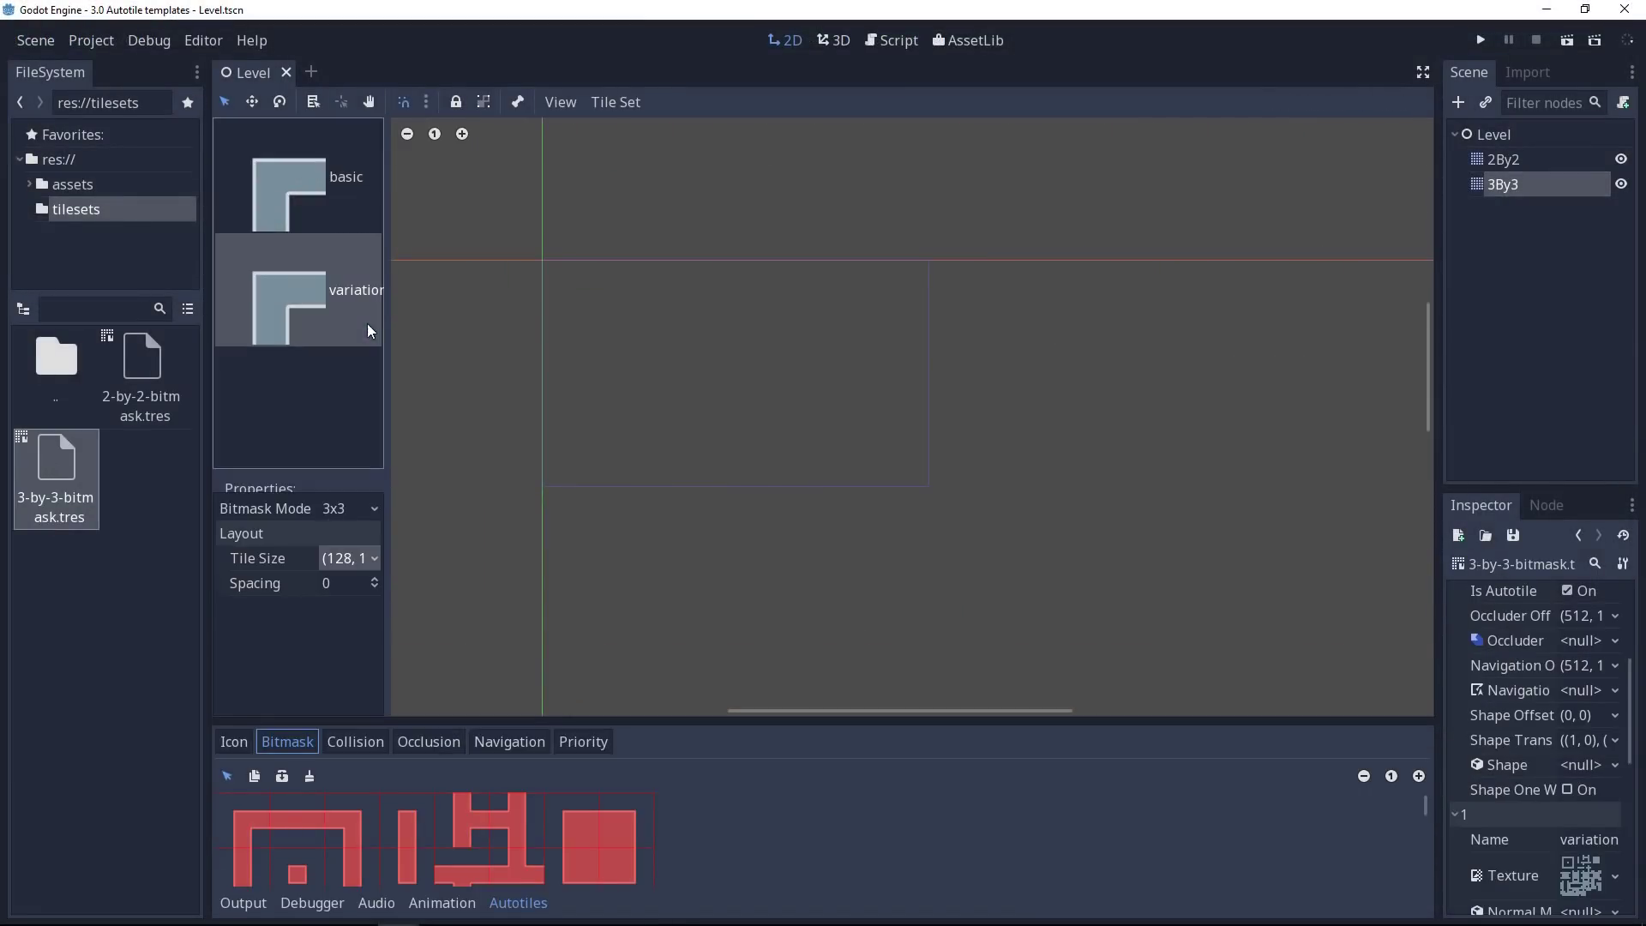
{"action": "left_click_drag", "start_coordinate": [801, 723], "coordinate": [869, 409]}
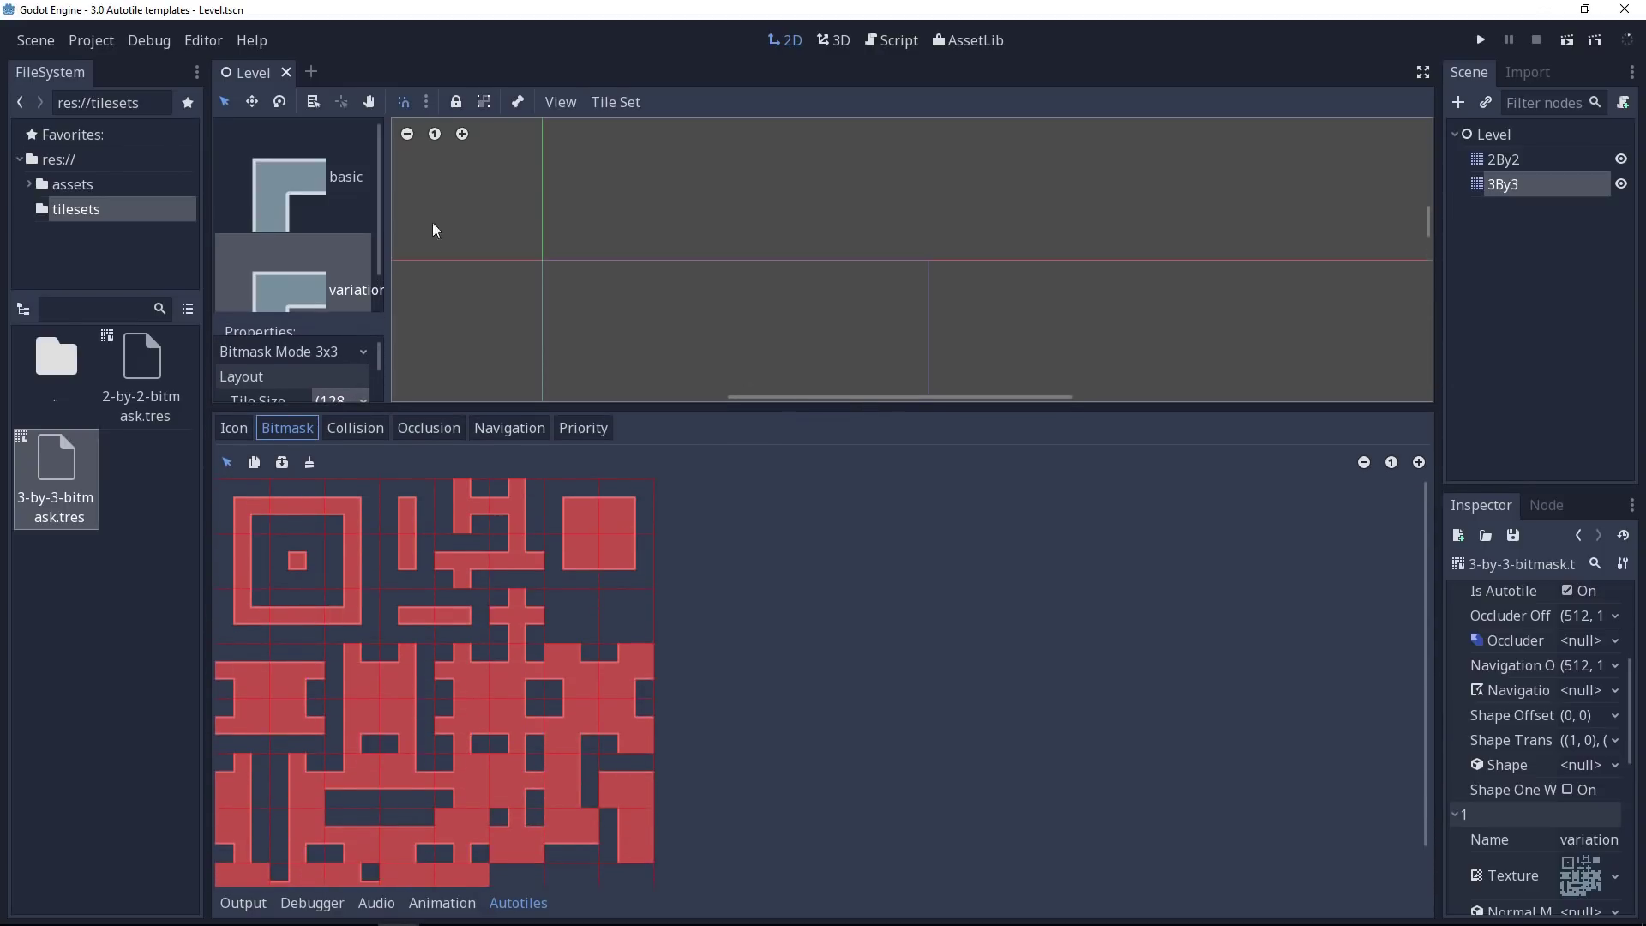
{"action": "left_click", "coordinate": [333, 193]}
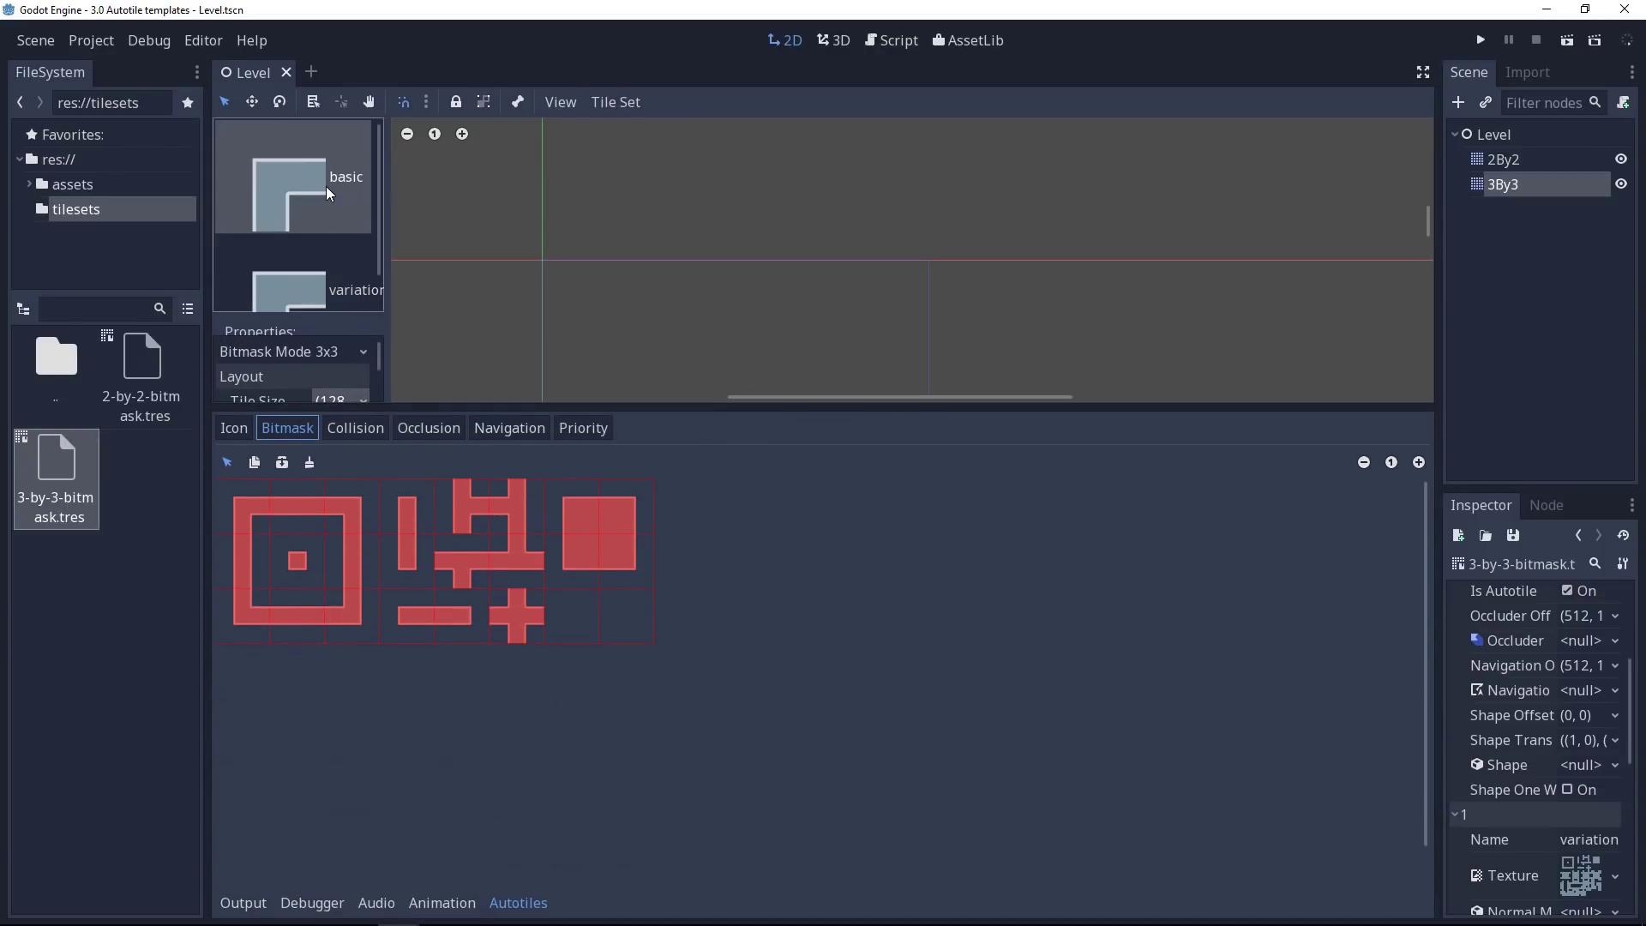
{"action": "left_click", "coordinate": [1419, 462]}
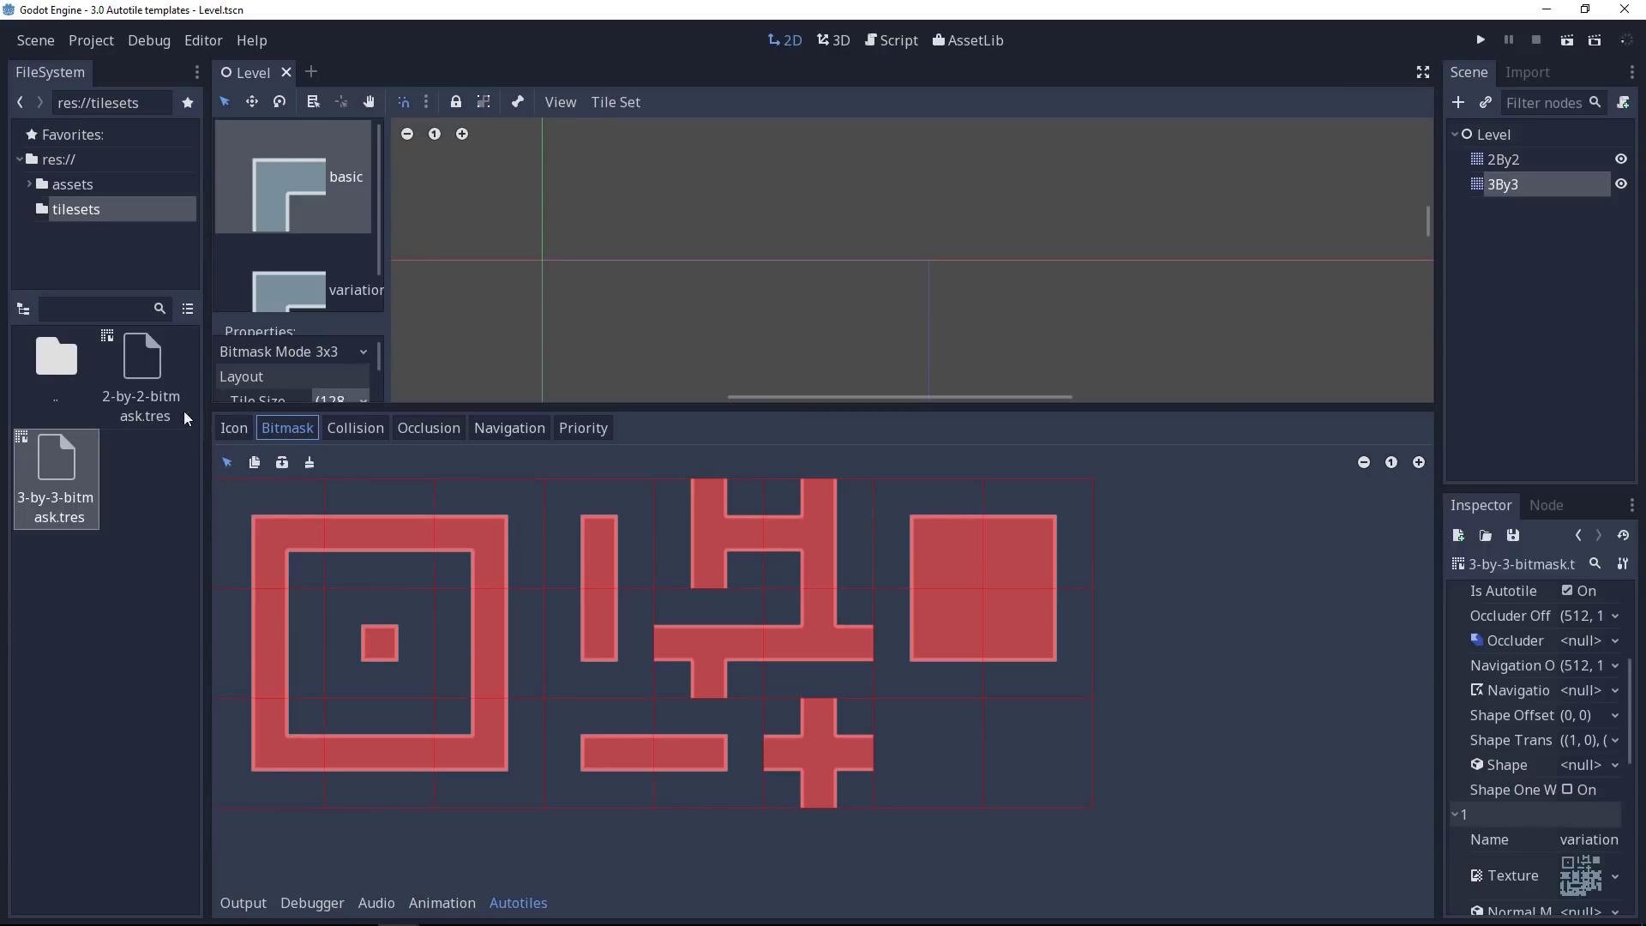
Switch to 2-by-2-bitmask.tres, select the 1-to-9 variation tile, and zoom out.
{"action": "left_click", "coordinate": [156, 388]}
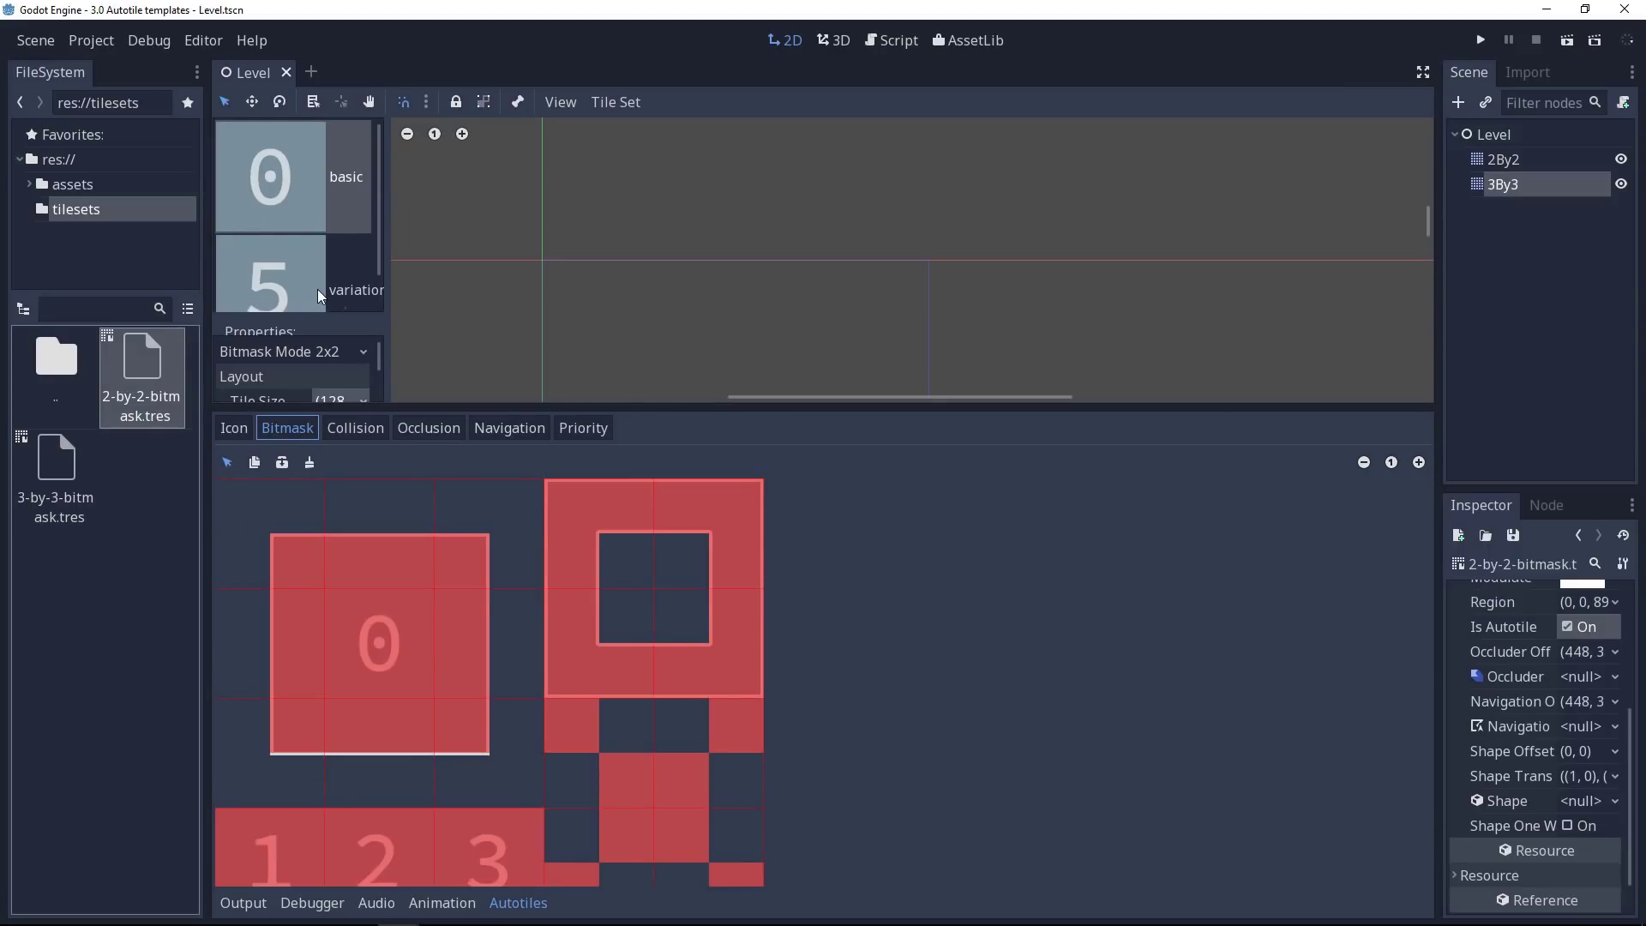
{"action": "left_click", "coordinate": [311, 305]}
{"action": "left_click", "coordinate": [1364, 470]}
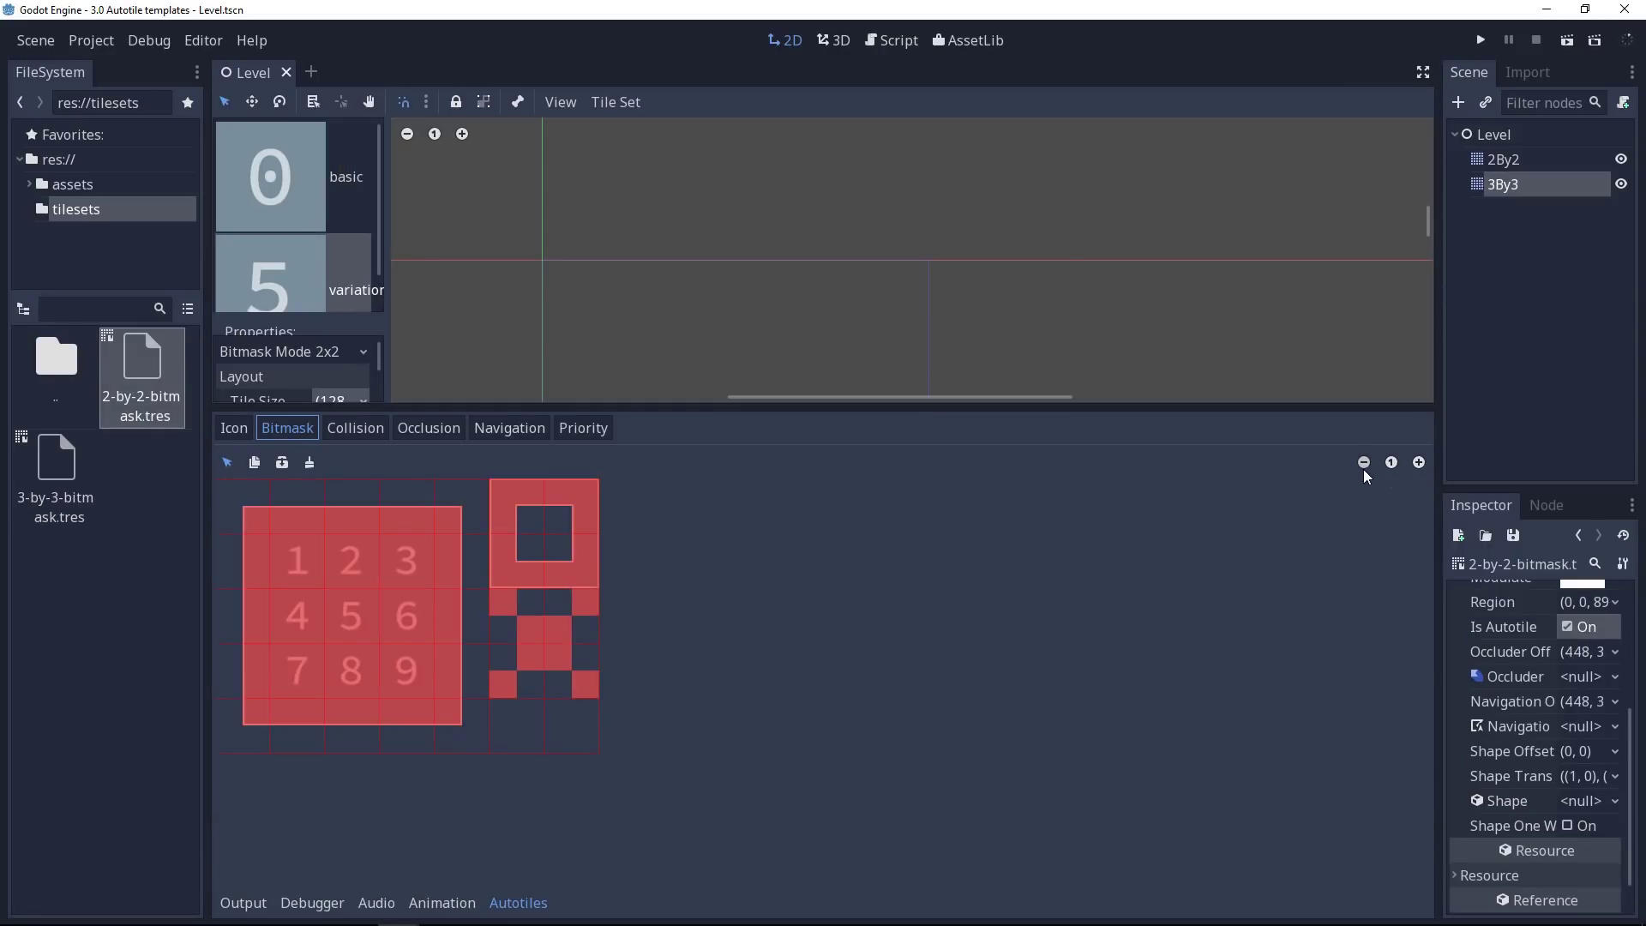
{"action": "key", "text": "alt+Tab"}
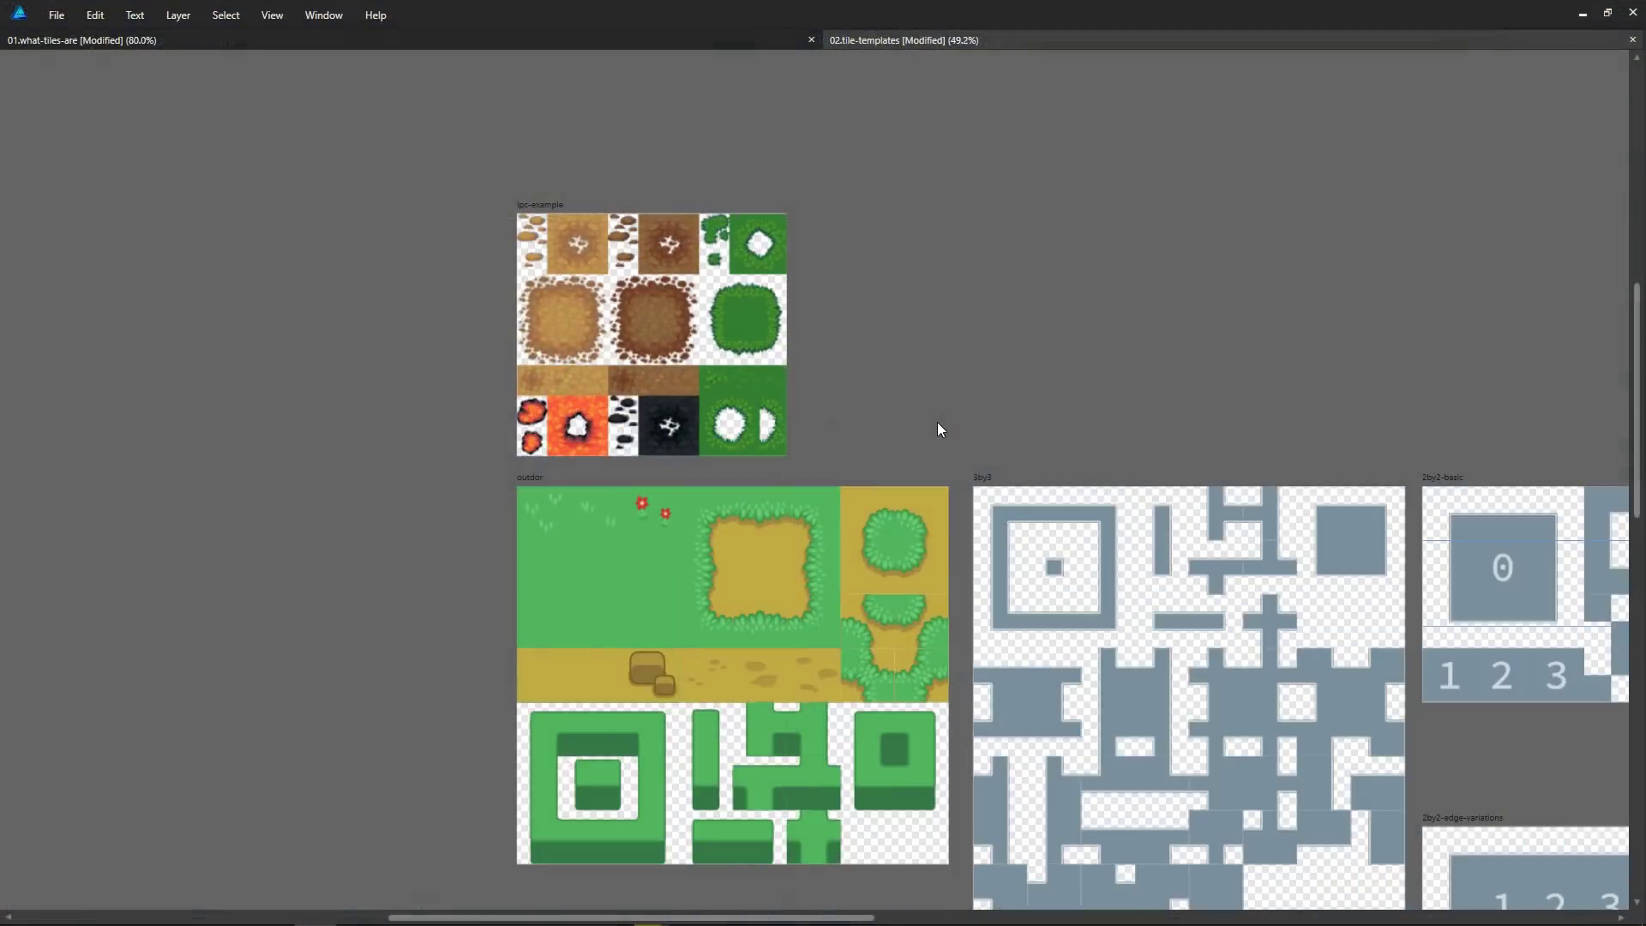
{"action": "scroll", "coordinate": [938, 422], "scroll_direction": "up", "scroll_amount": 2}
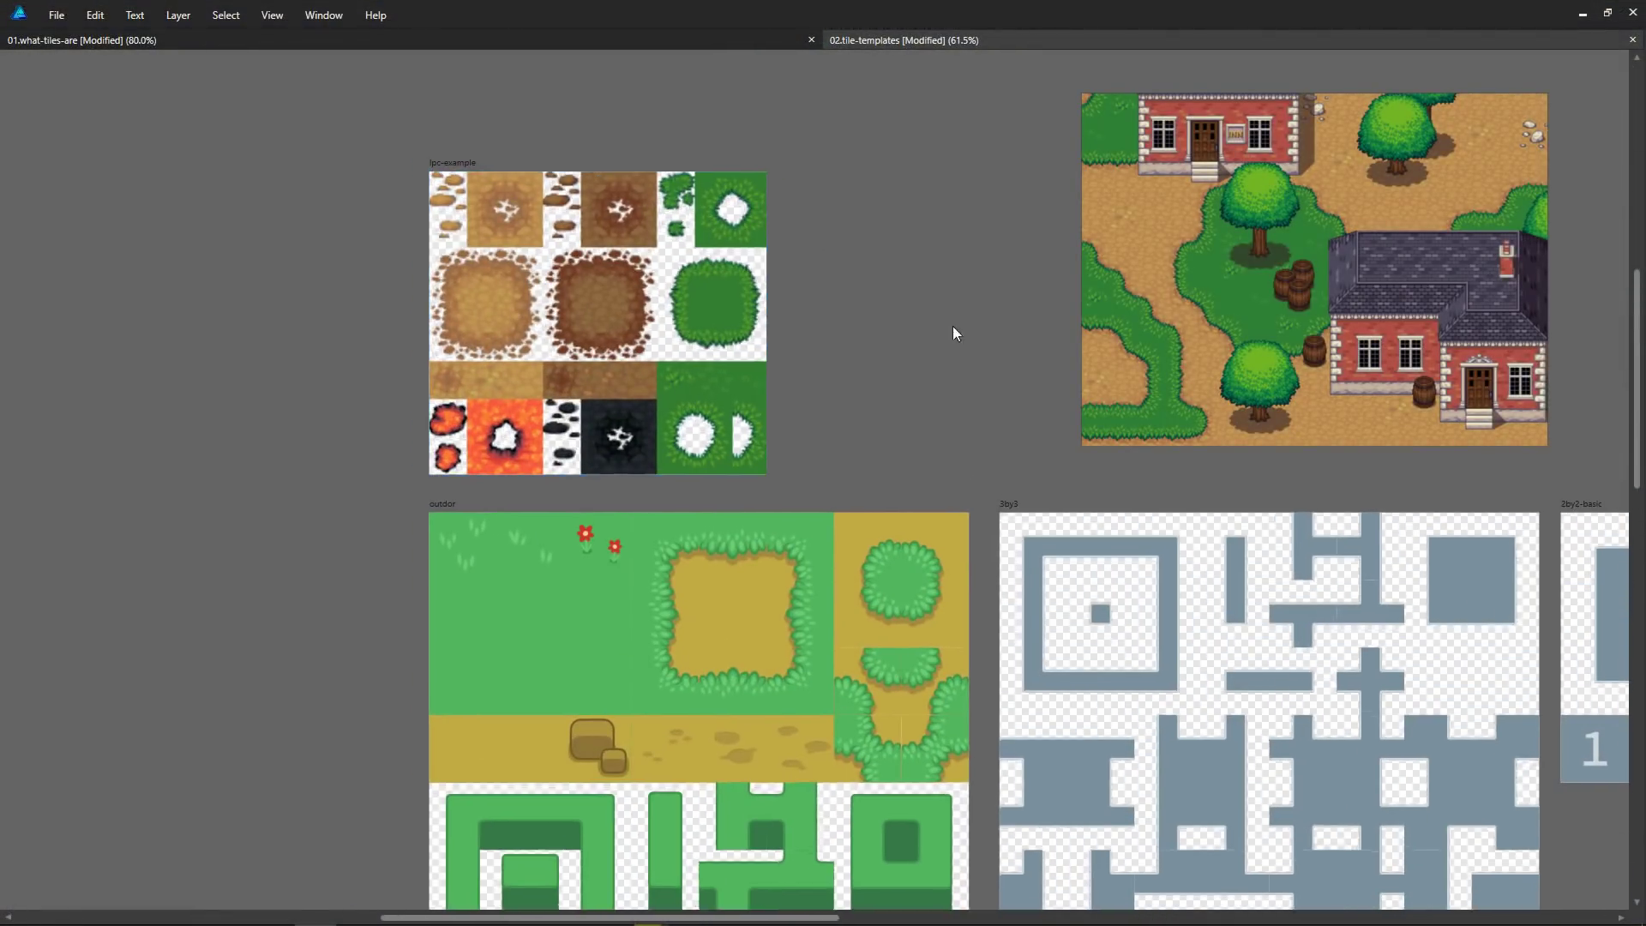
{"action": "scroll", "coordinate": [522, 129], "scroll_direction": "up", "scroll_amount": 3}
{"action": "scroll", "coordinate": [1206, 478], "scroll_direction": "left", "scroll_amount": 3}
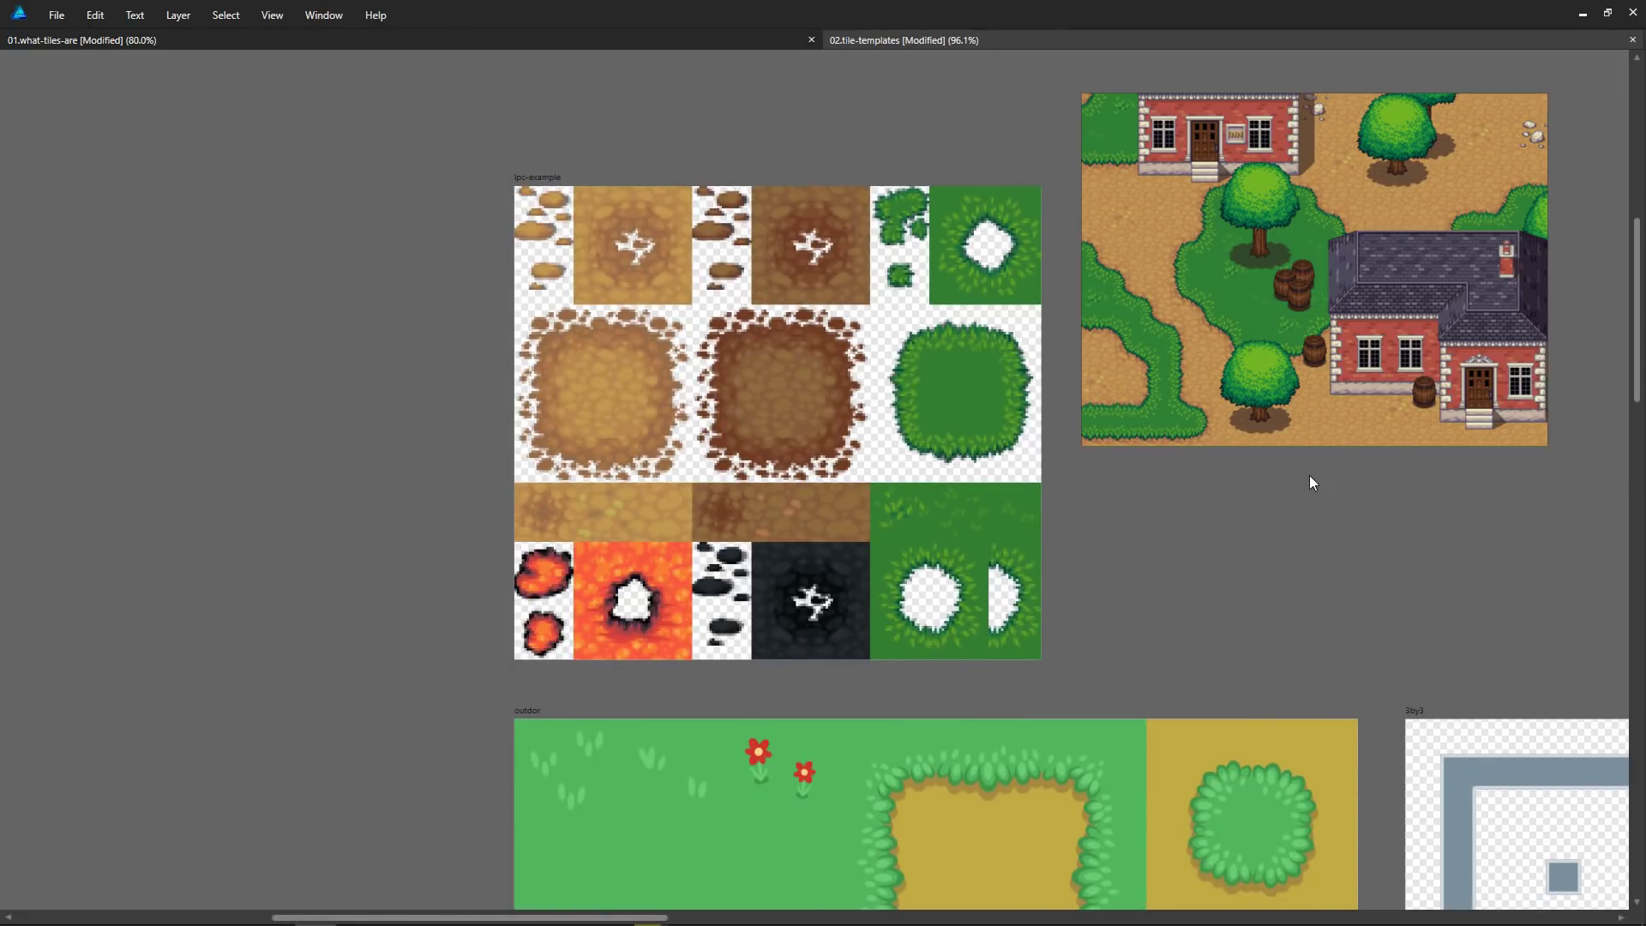
{"action": "left_click", "coordinate": [1316, 523]}
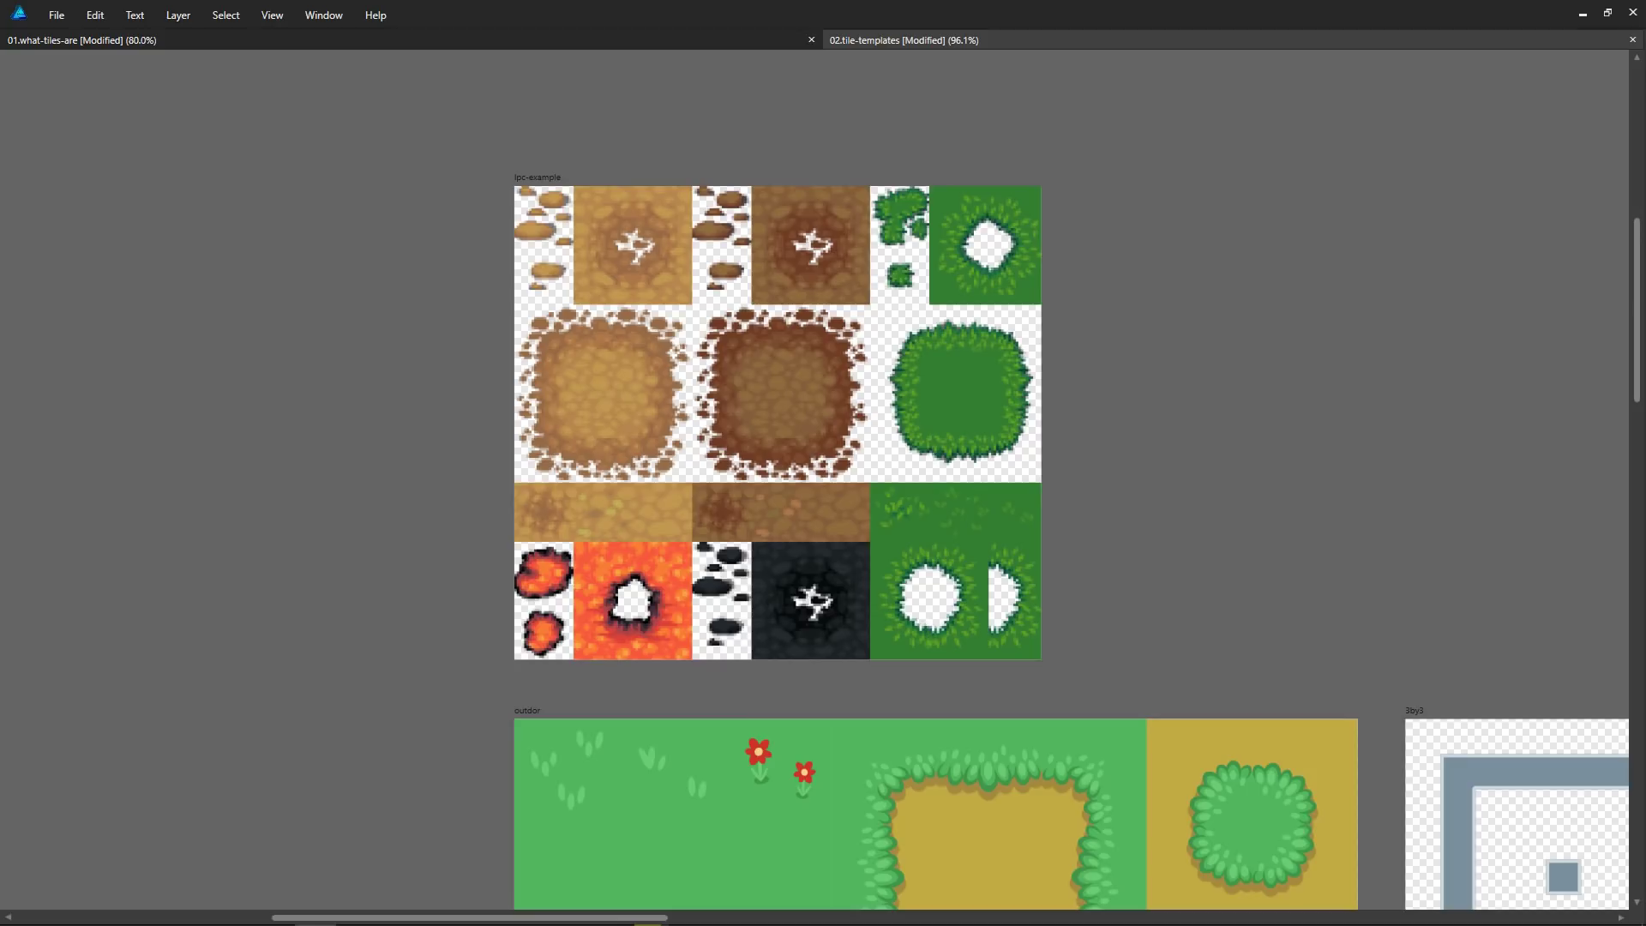
{"action": "scroll", "coordinate": [823, 480], "scroll_direction": "down", "scroll_amount": 7}
{"action": "scroll", "coordinate": [823, 481], "scroll_direction": "right", "scroll_amount": 2}
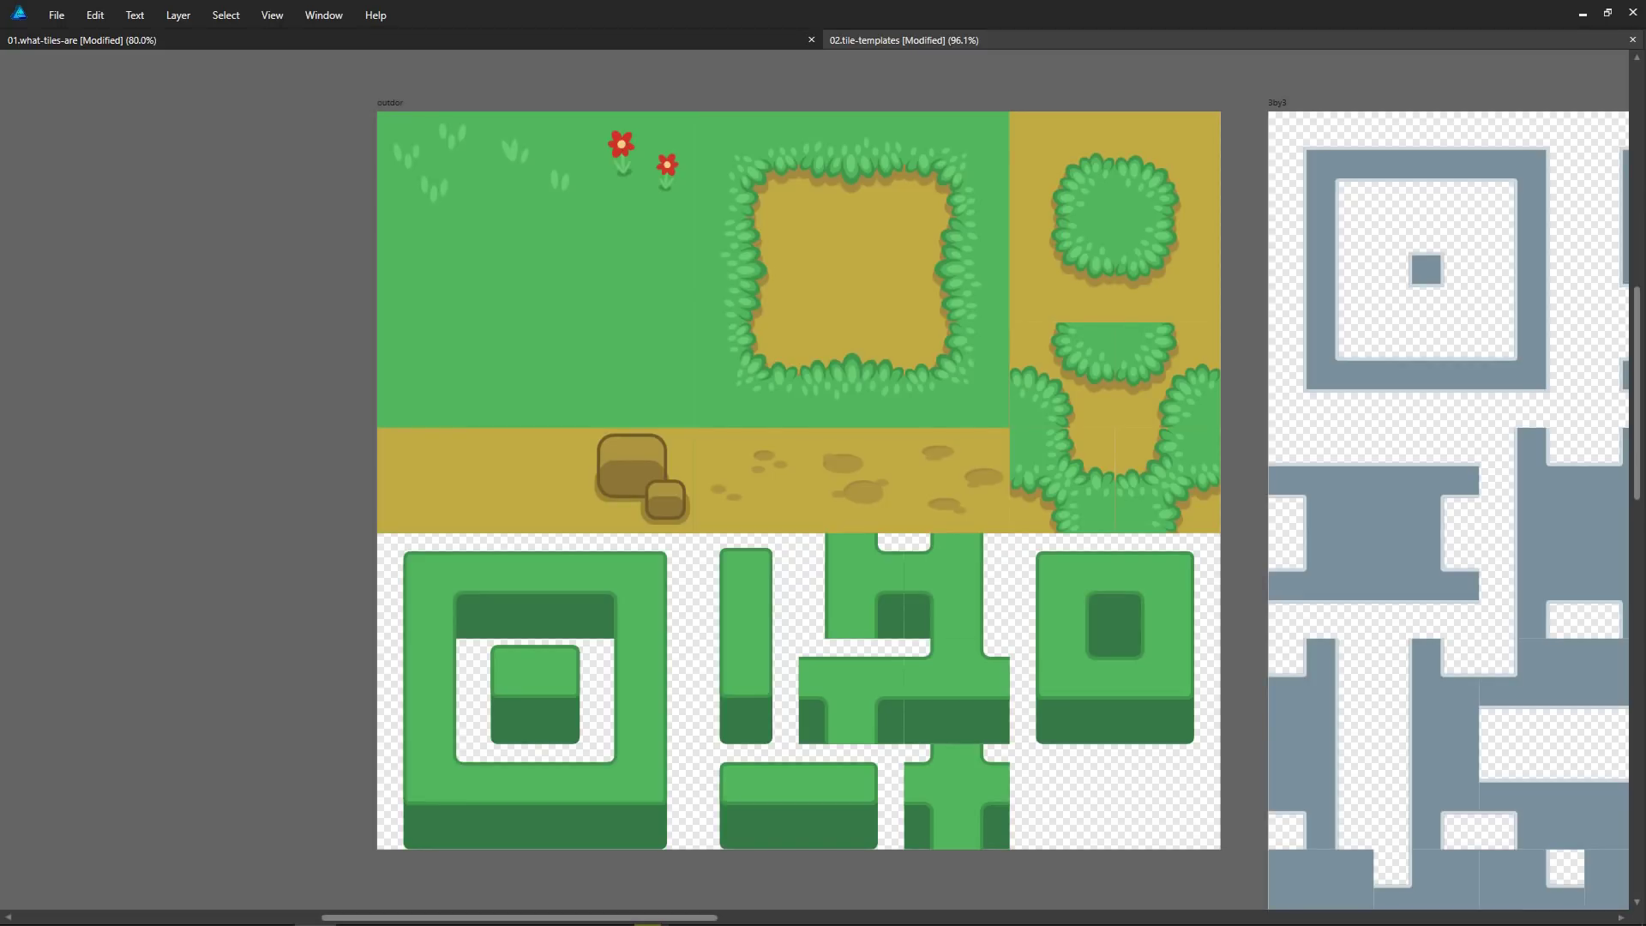
{"action": "left_click", "coordinate": [892, 325]}
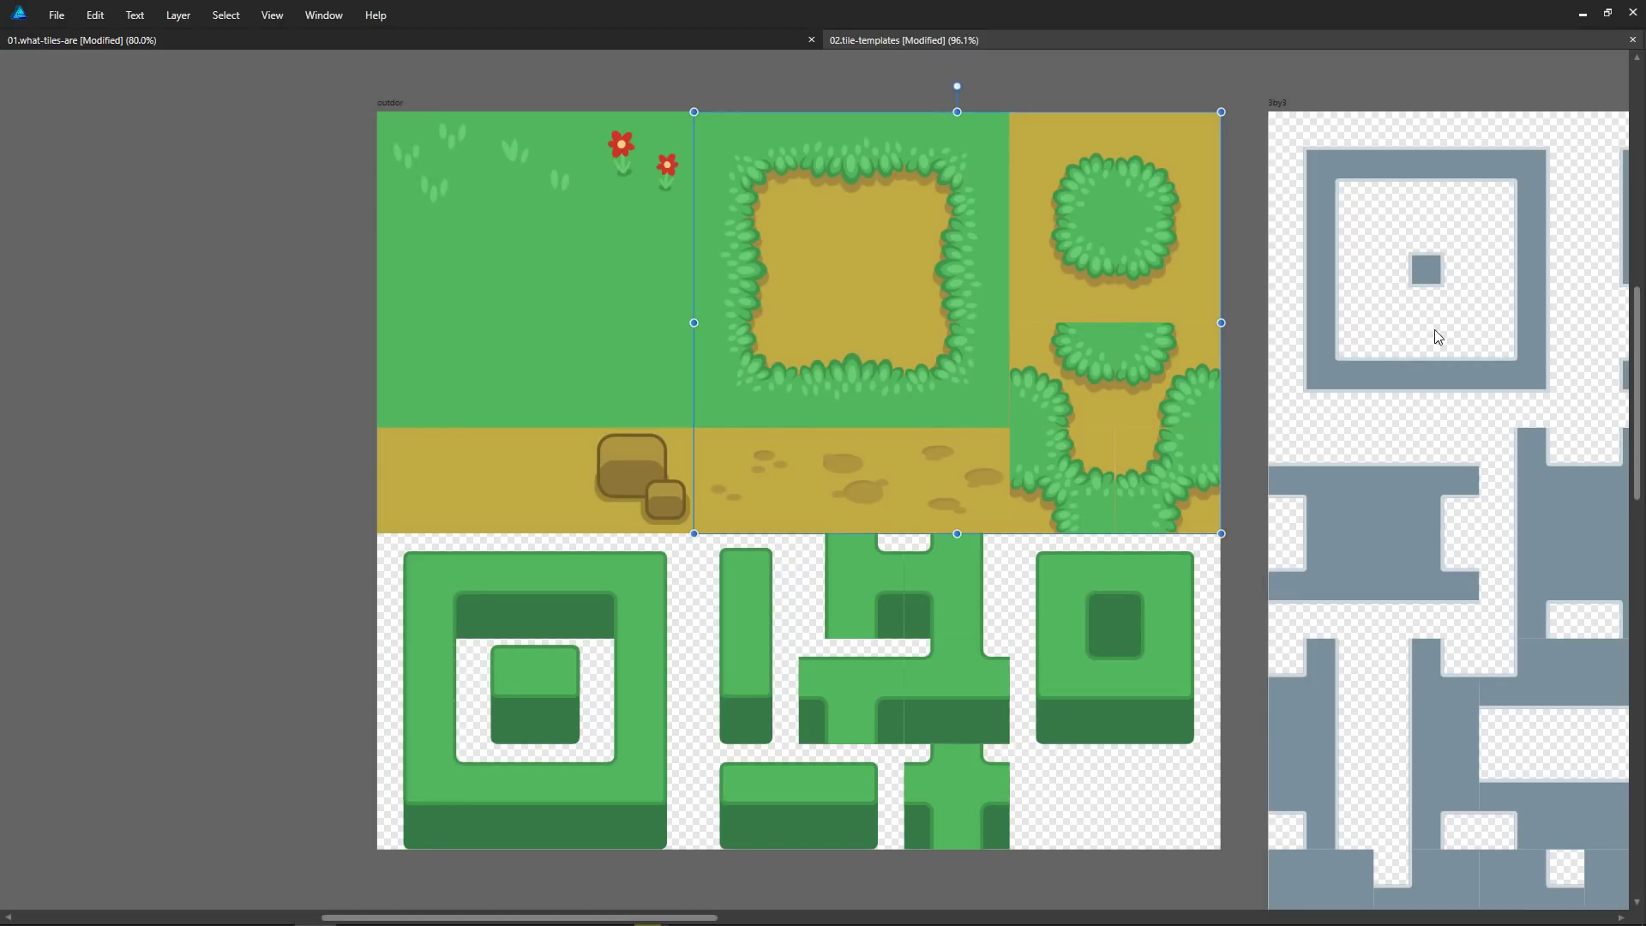
{"action": "left_click_drag", "start_coordinate": [938, 320], "coordinate": [1031, 319]}
{"action": "key", "text": "ctrl+z"}
{"action": "left_click", "coordinate": [564, 159]}
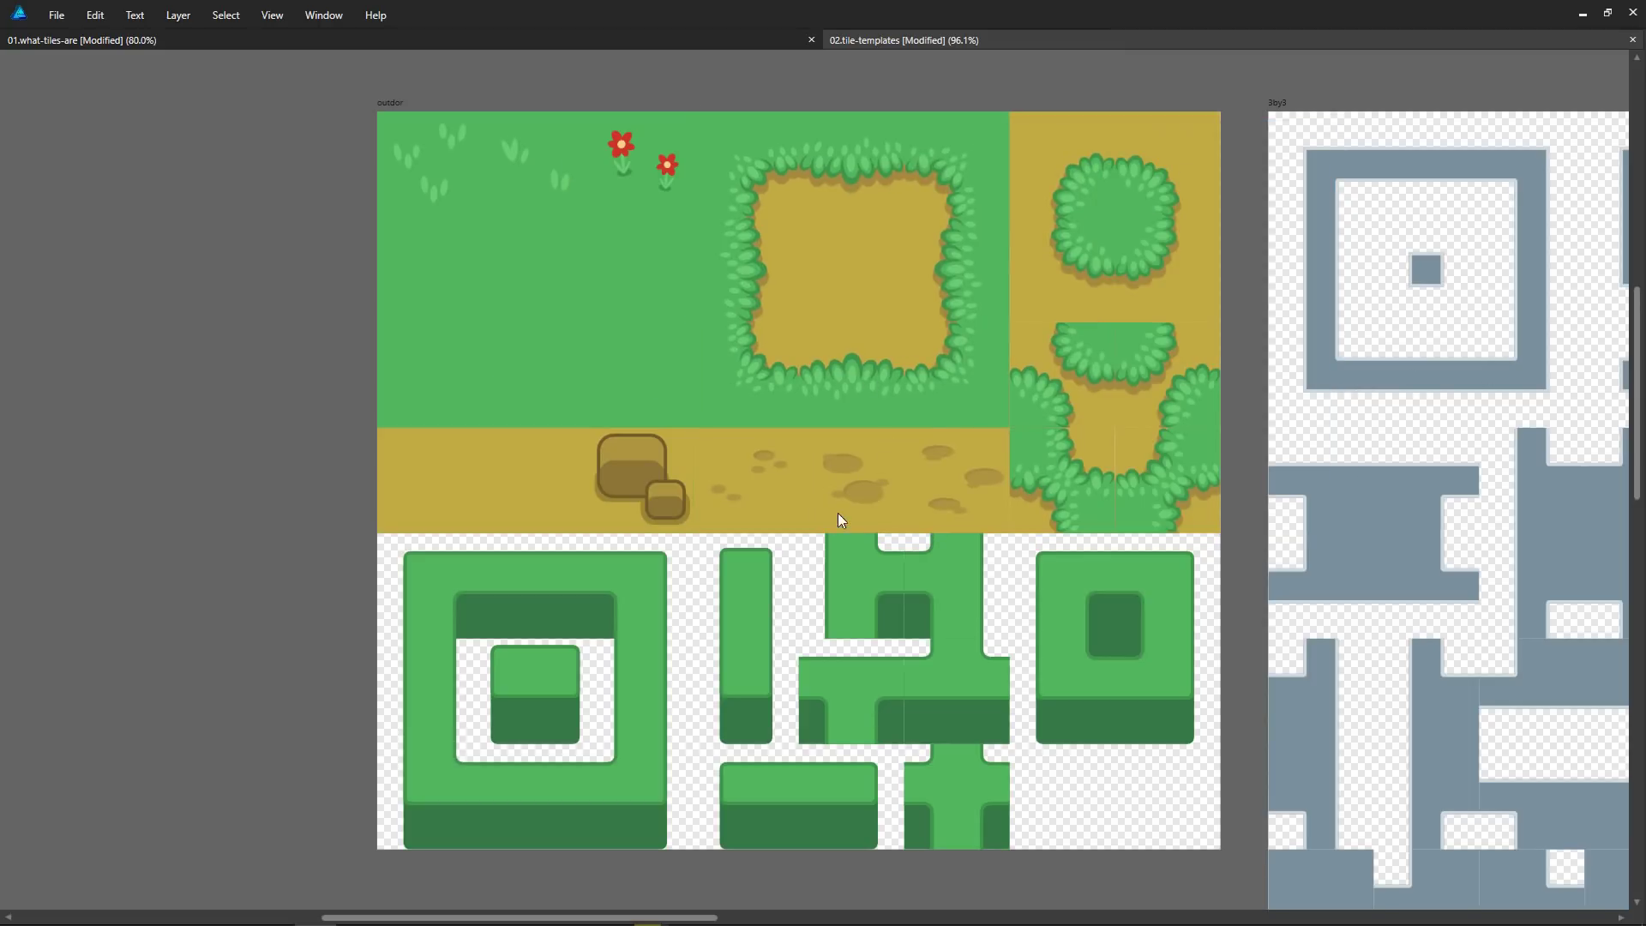
{"action": "left_click", "coordinate": [651, 631]}
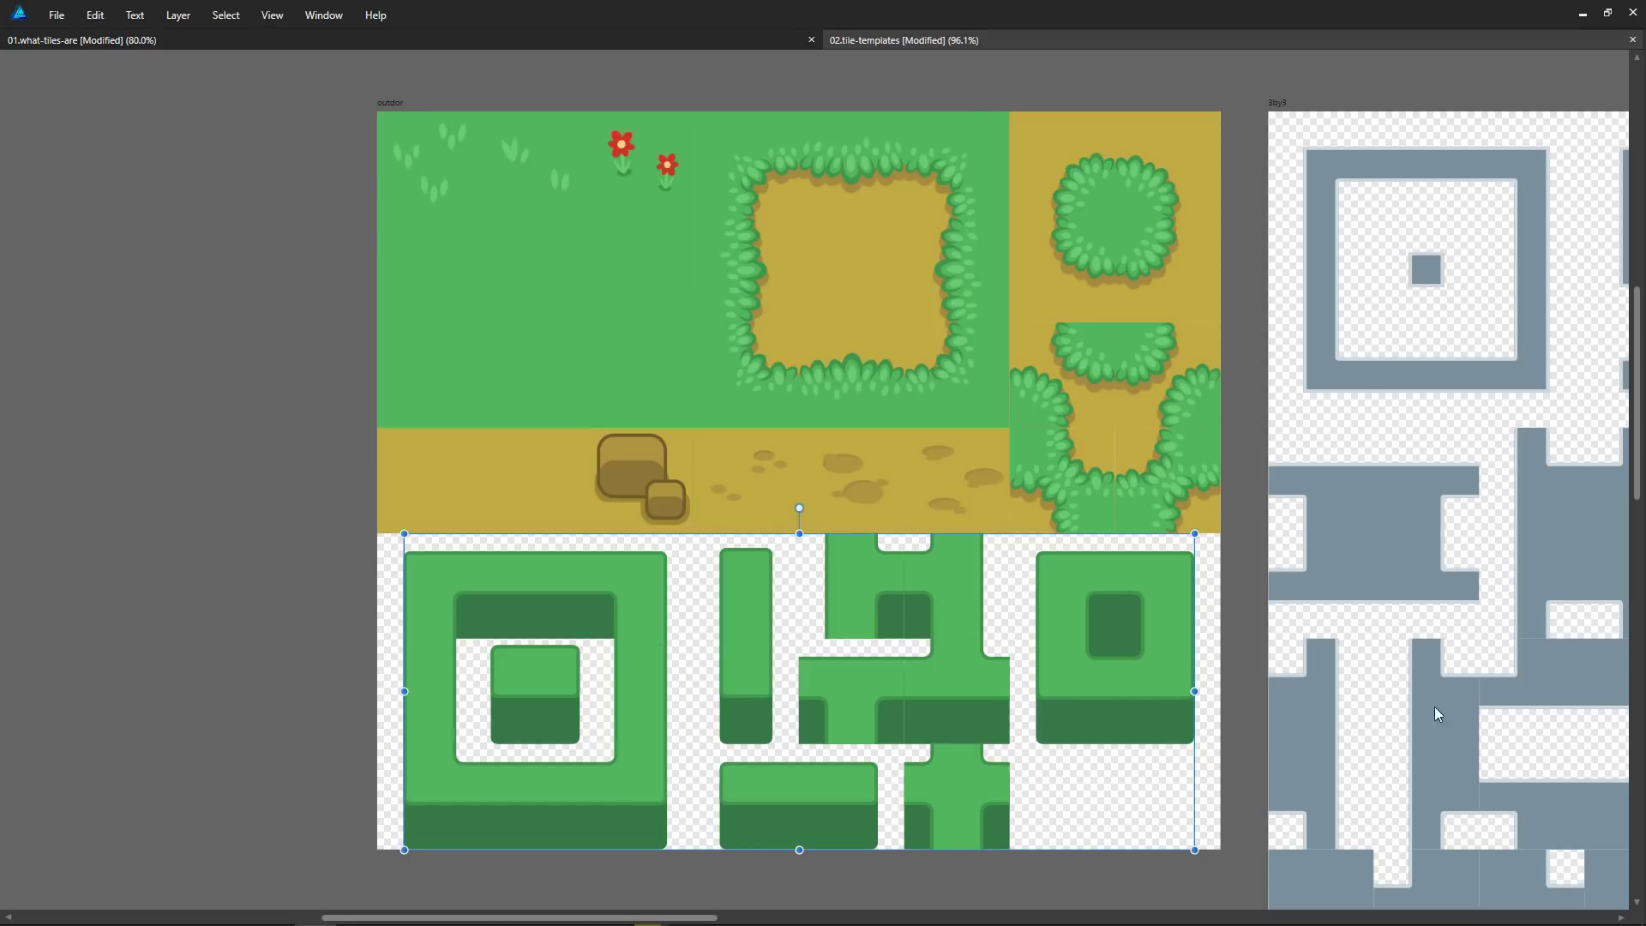
{"action": "left_click_drag", "start_coordinate": [1335, 597], "coordinate": [563, 461]}
{"action": "scroll", "coordinate": [990, 654], "scroll_direction": "down", "scroll_amount": 3}
{"action": "left_click_drag", "start_coordinate": [991, 660], "coordinate": [966, 588]}
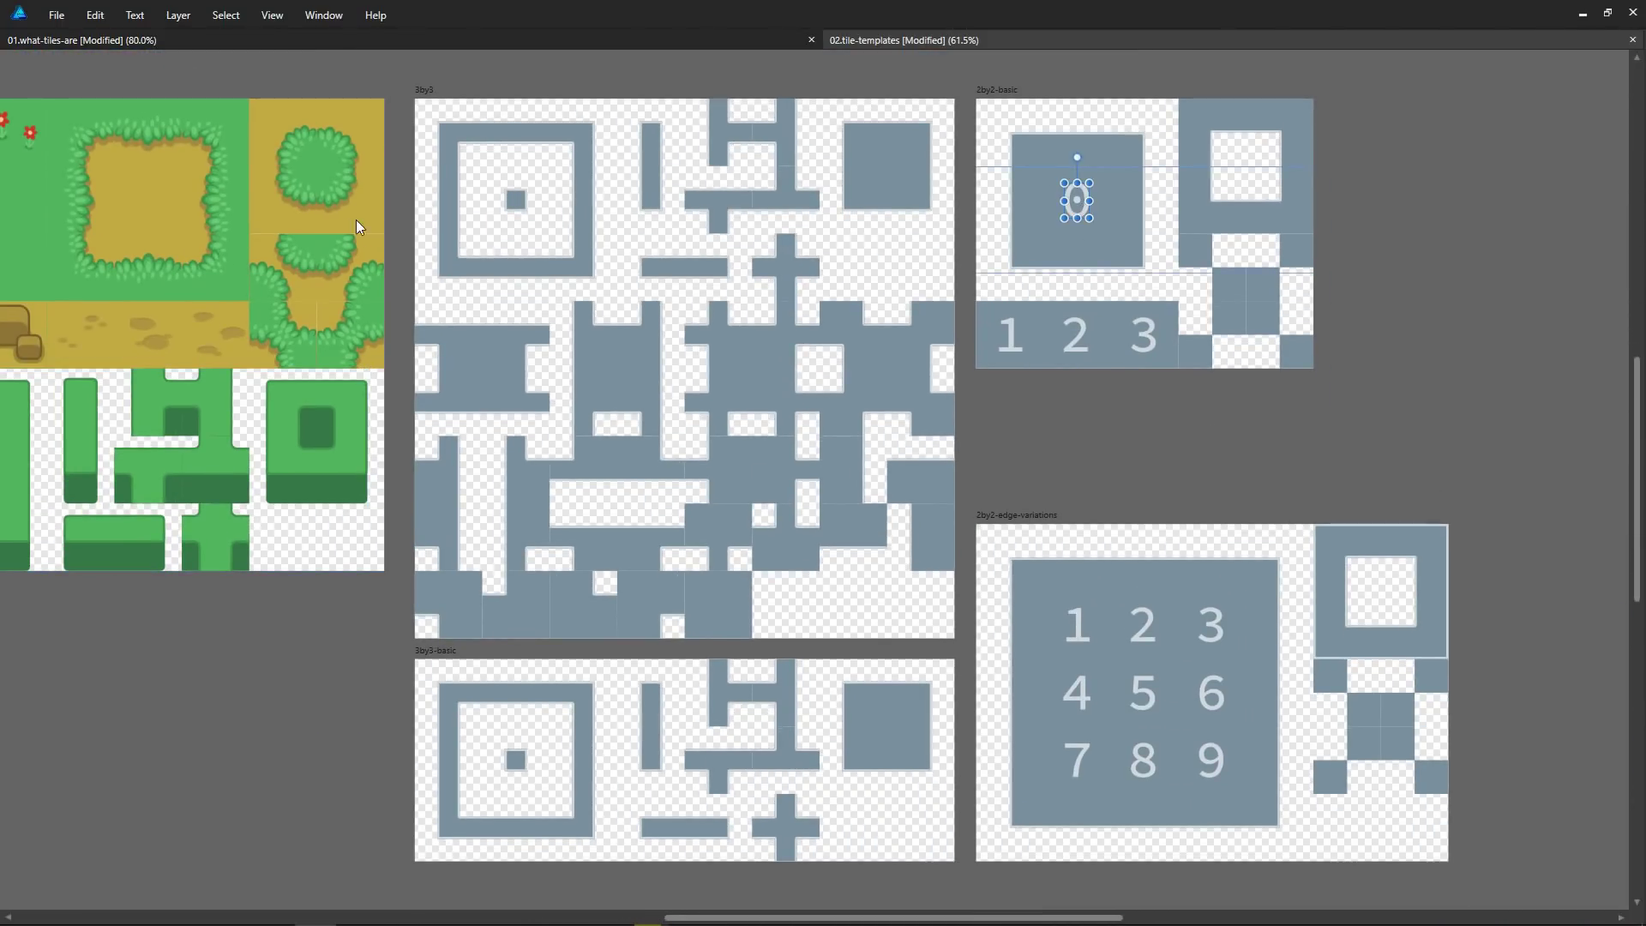
Move the grass-and-dirt tile image onto the 2by2-basic artboard and make it see-through to reveal the numbers.
{"action": "left_click", "coordinate": [189, 228]}
{"action": "left_click_drag", "start_coordinate": [189, 228], "coordinate": [1098, 223]}
{"action": "key", "text": "5"}
{"action": "scroll", "coordinate": [1098, 224], "scroll_direction": "up", "scroll_amount": 2}
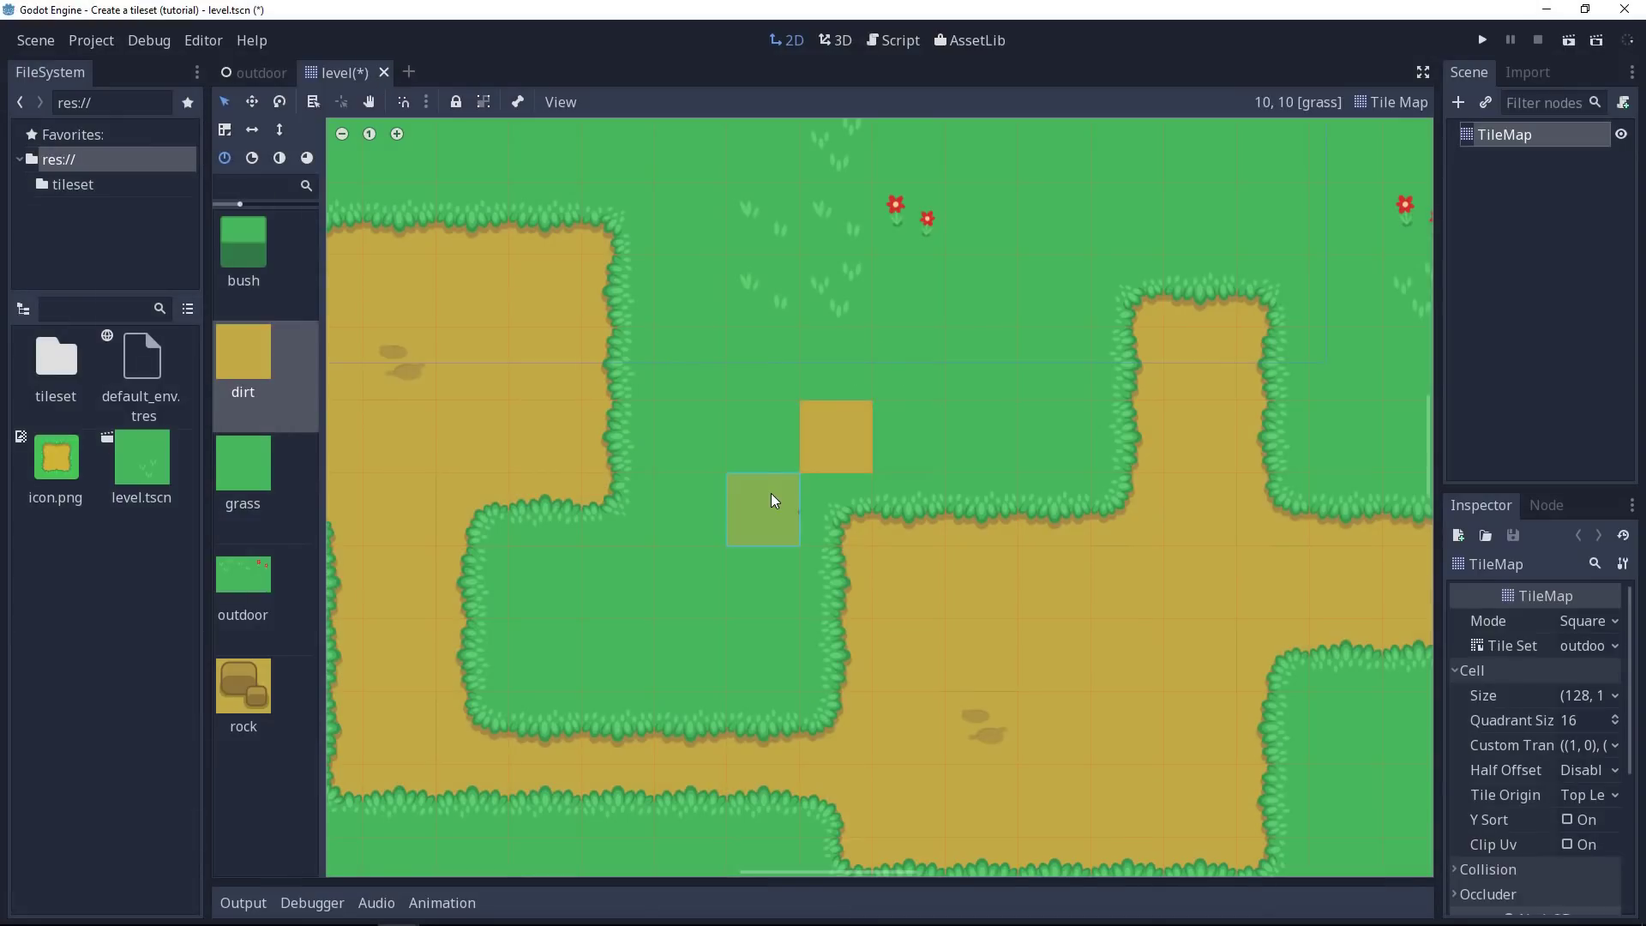
Paint a dirt tile onto a cell of the outdoor level's TileMap.
{"action": "left_click", "coordinate": [779, 429]}
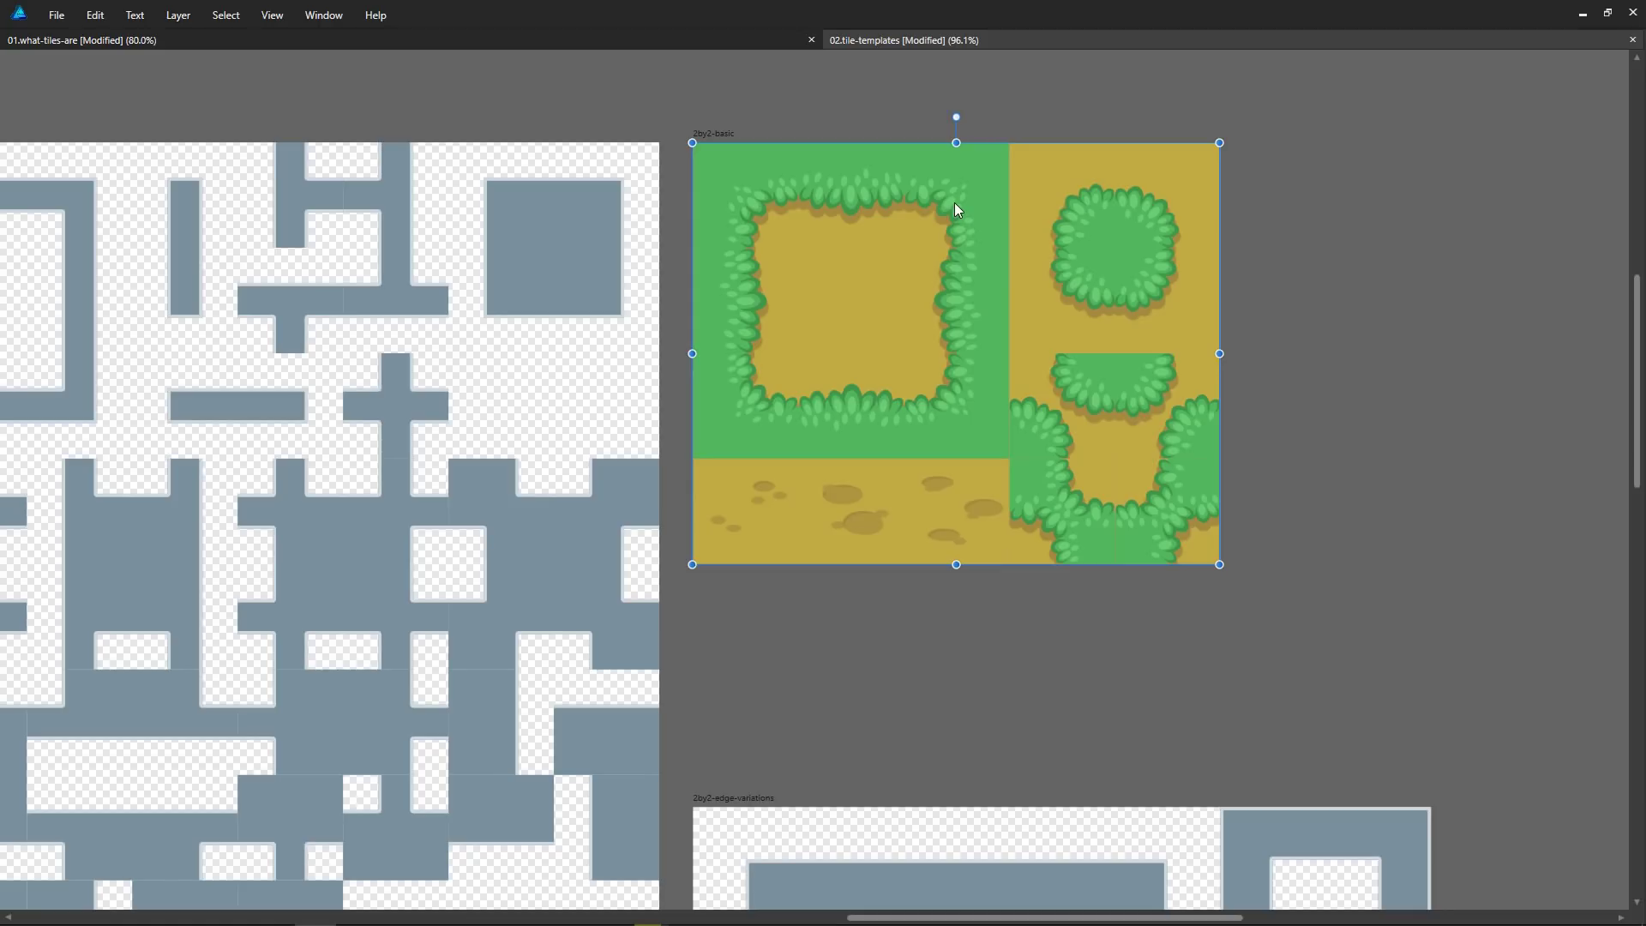
{"action": "key", "text": "Tab"}
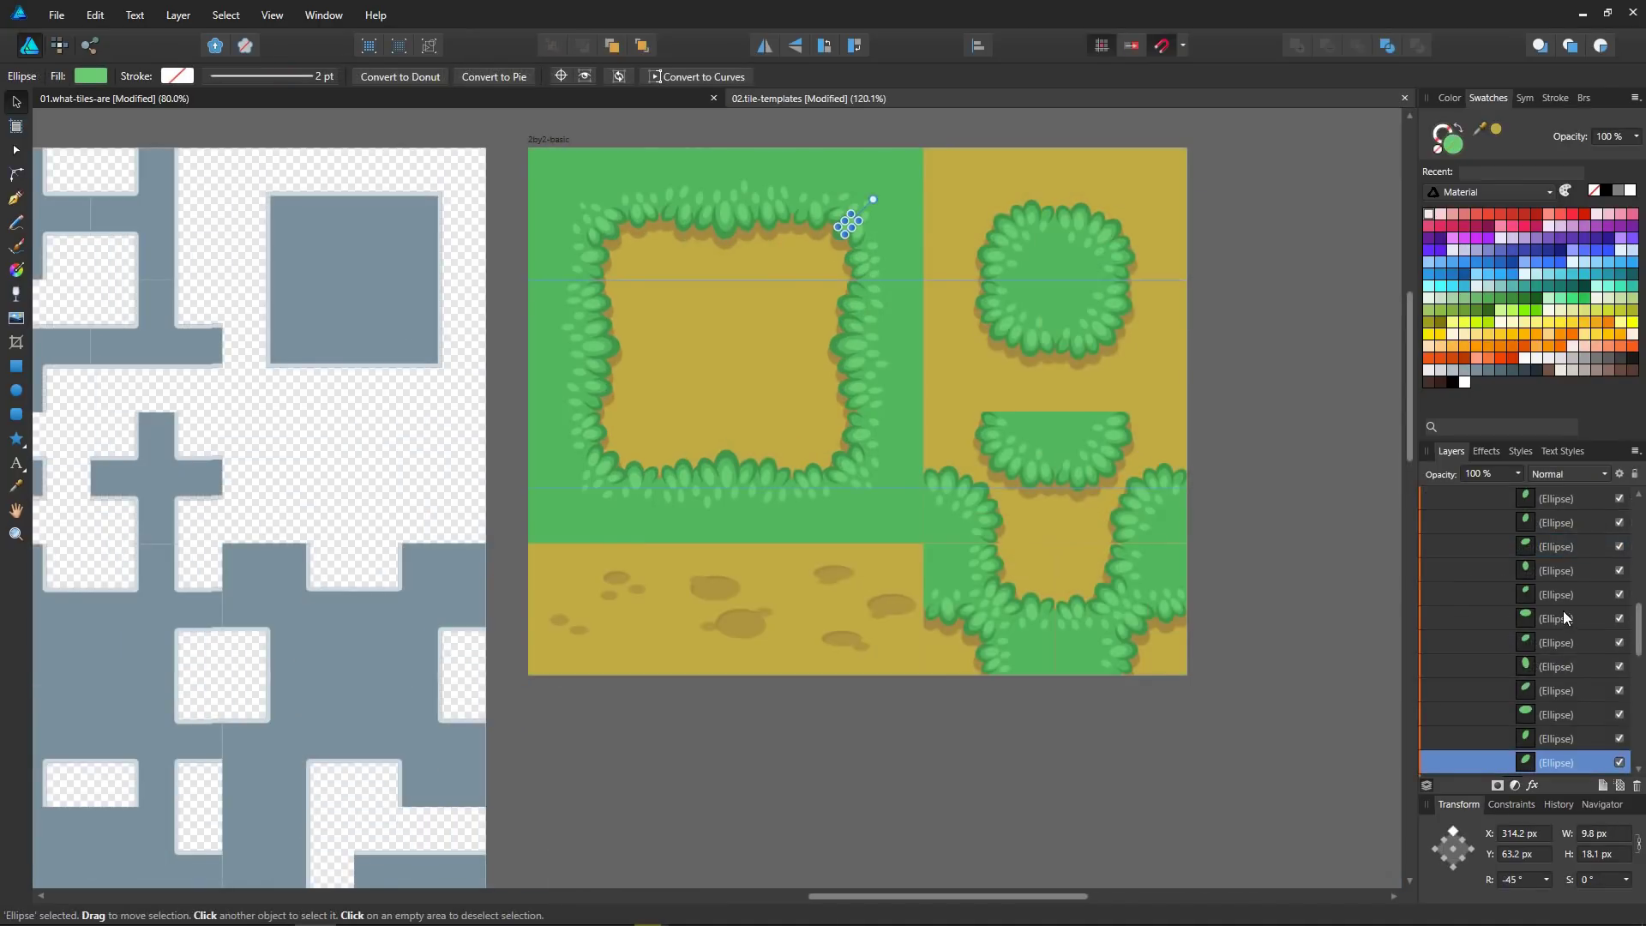
{"action": "scroll", "coordinate": [1535, 609], "scroll_direction": "down", "scroll_amount": 2}
{"action": "scroll", "coordinate": [1504, 667], "scroll_direction": "down", "scroll_amount": 3}
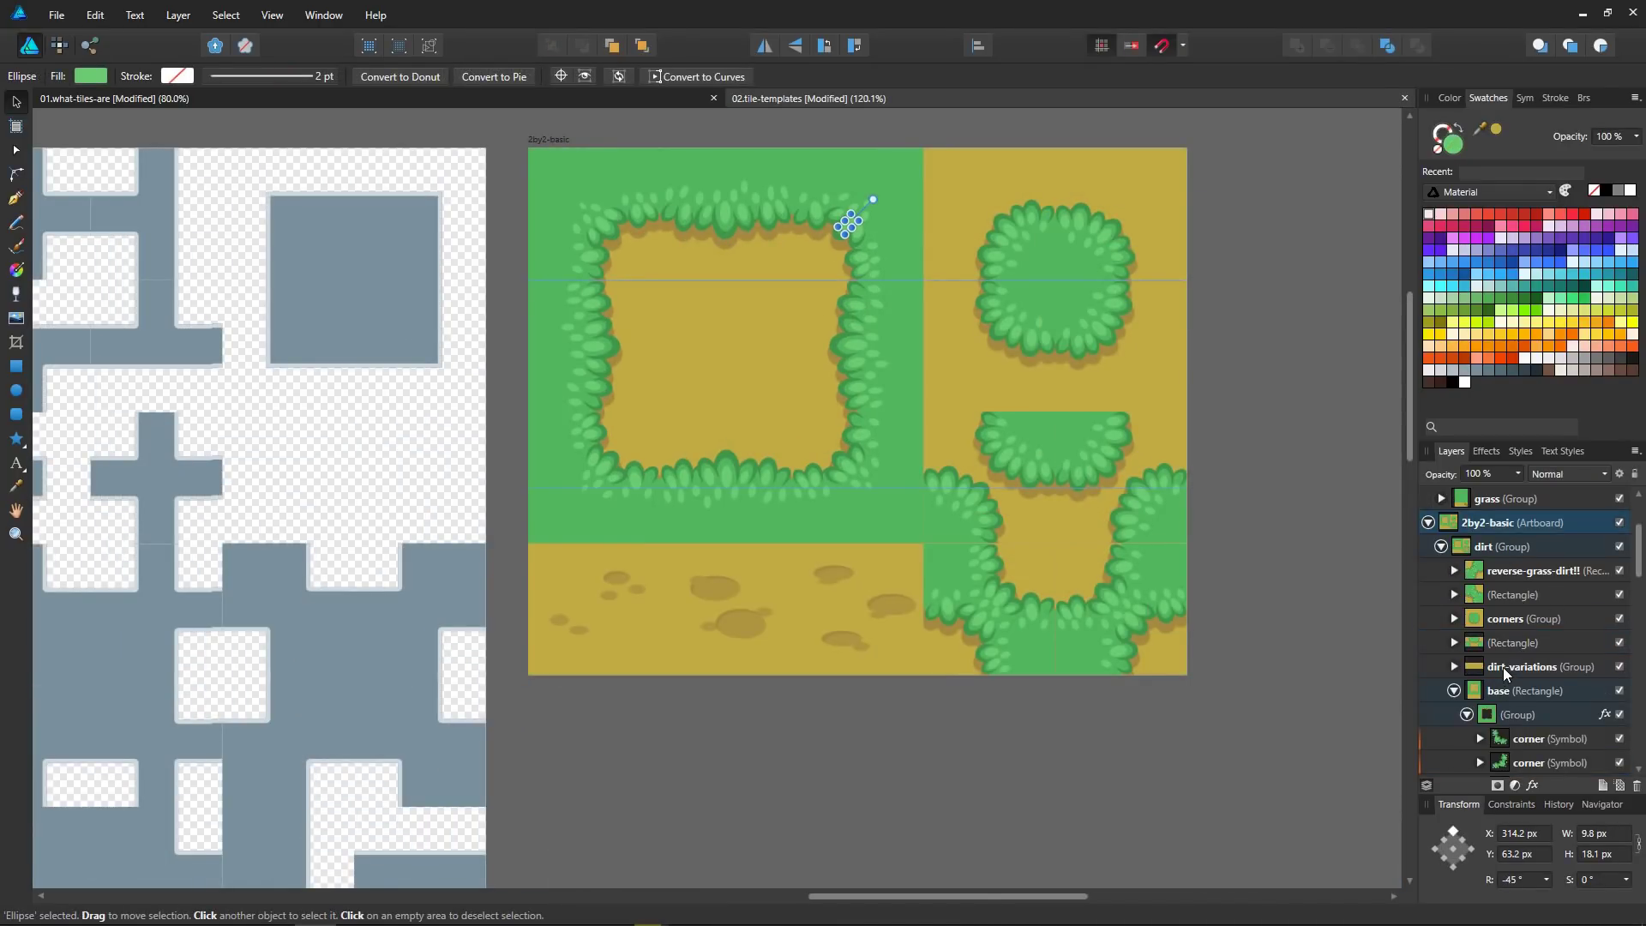
{"action": "left_click", "coordinate": [1514, 715]}
{"action": "left_click", "coordinate": [1527, 741]}
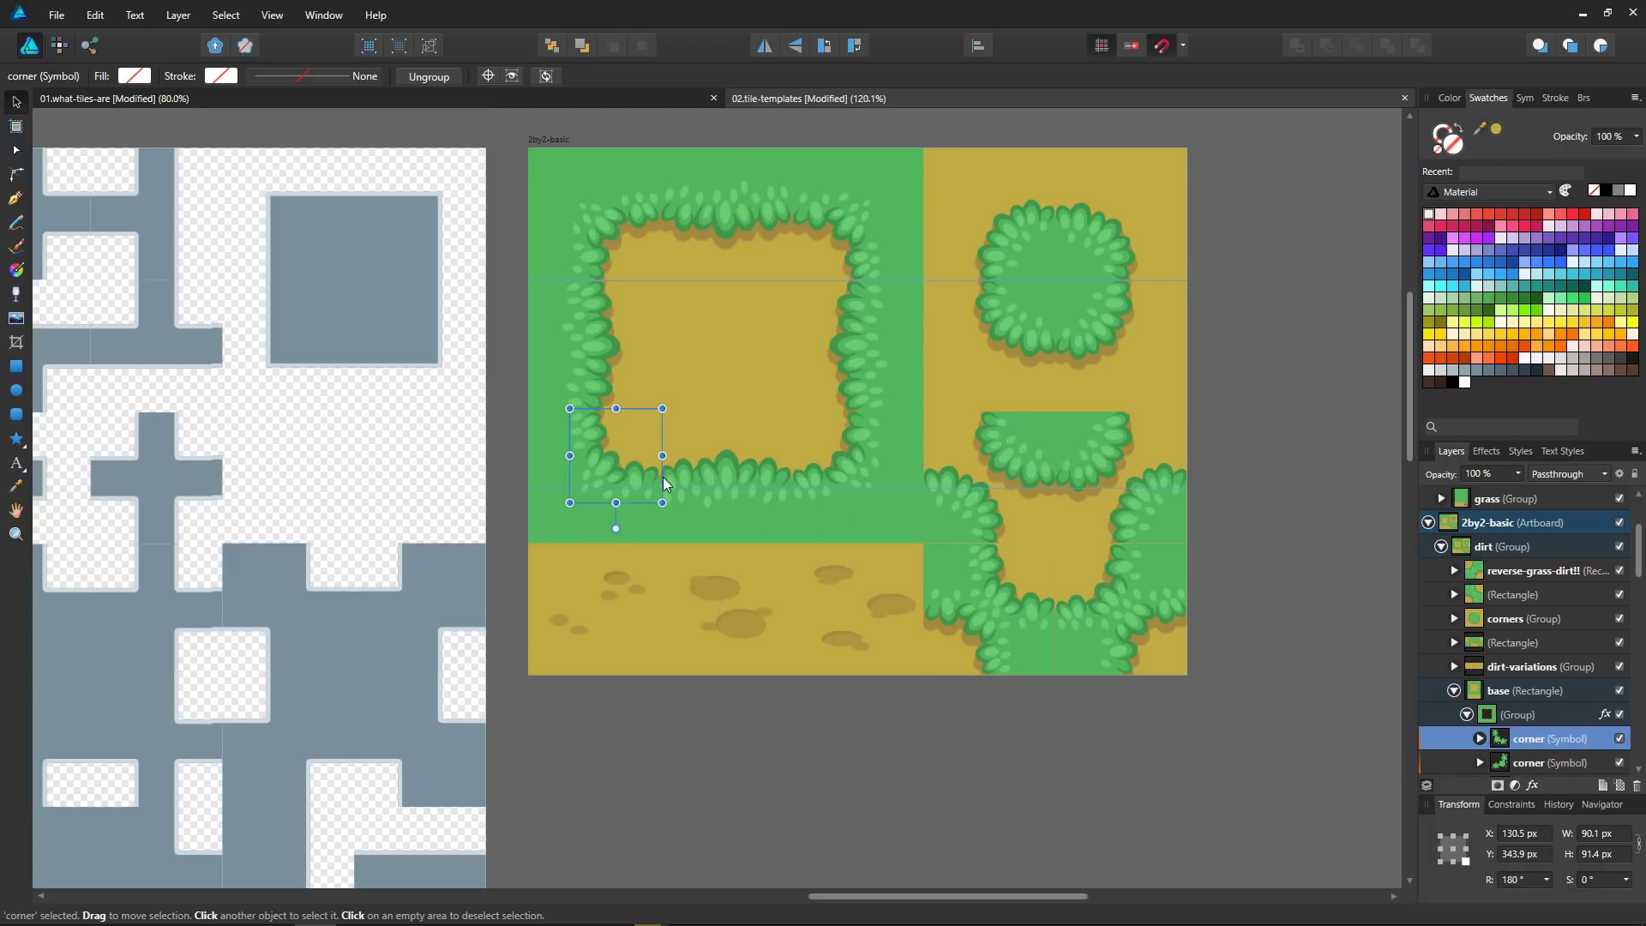
{"action": "left_click_drag", "start_coordinate": [664, 483], "coordinate": [673, 439]}
{"action": "key", "text": "ctrl+z"}
{"action": "left_click", "coordinate": [850, 221], "text": "ctrl"}
{"action": "scroll", "coordinate": [851, 221], "scroll_direction": "up", "scroll_amount": 3}
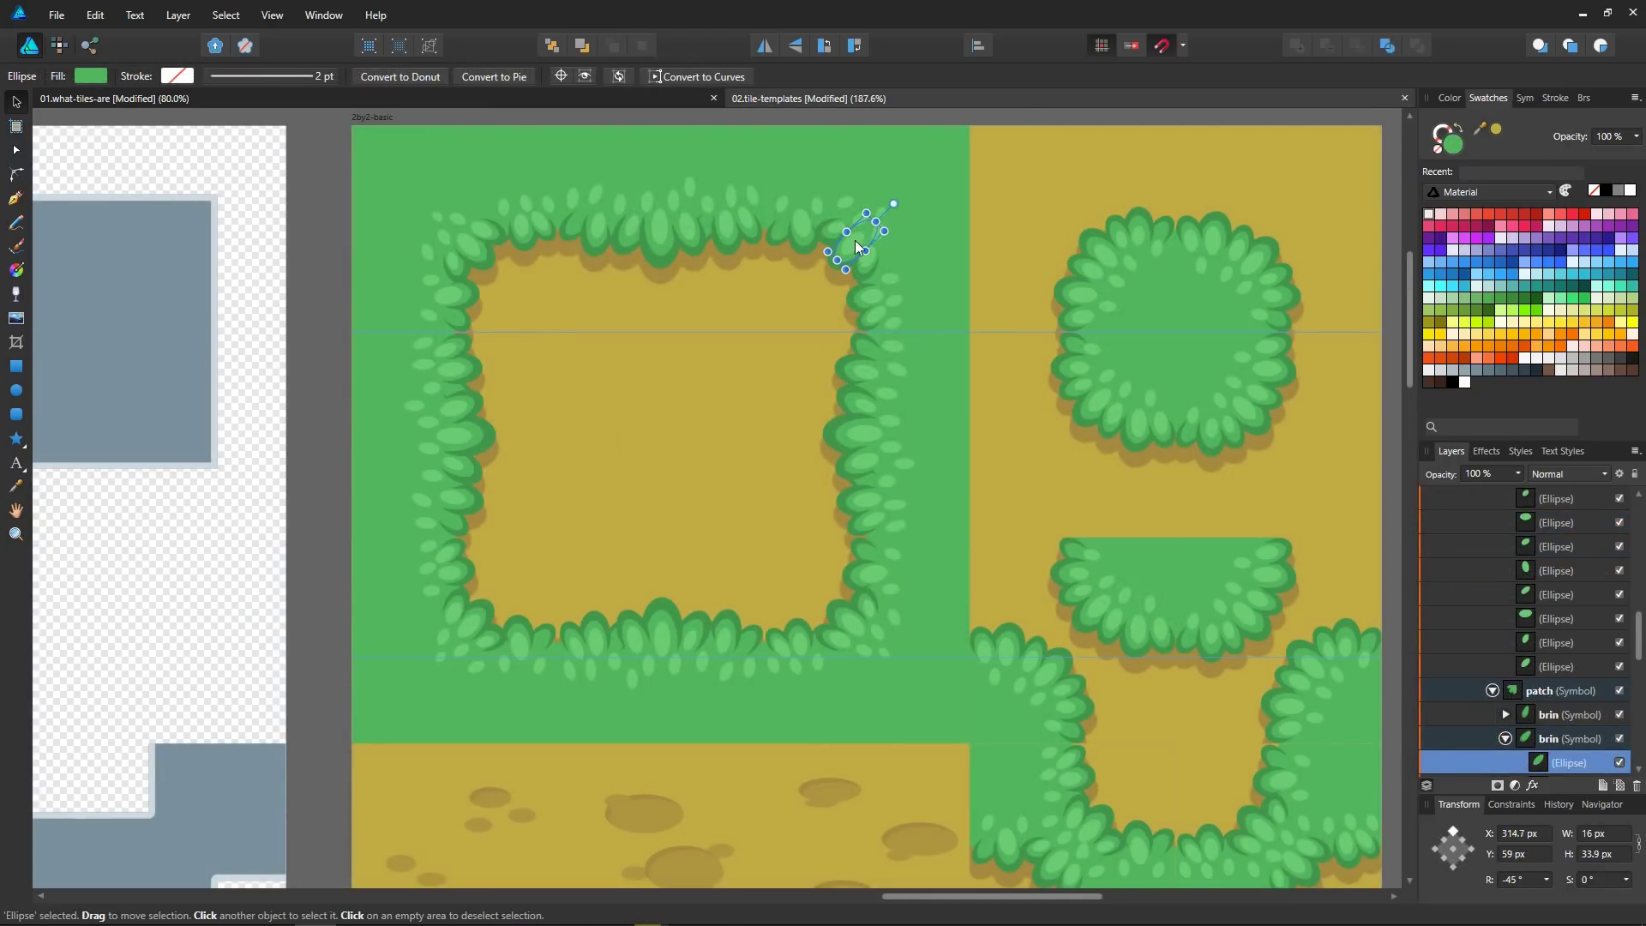
{"action": "left_click_drag", "start_coordinate": [856, 240], "coordinate": [817, 280]}
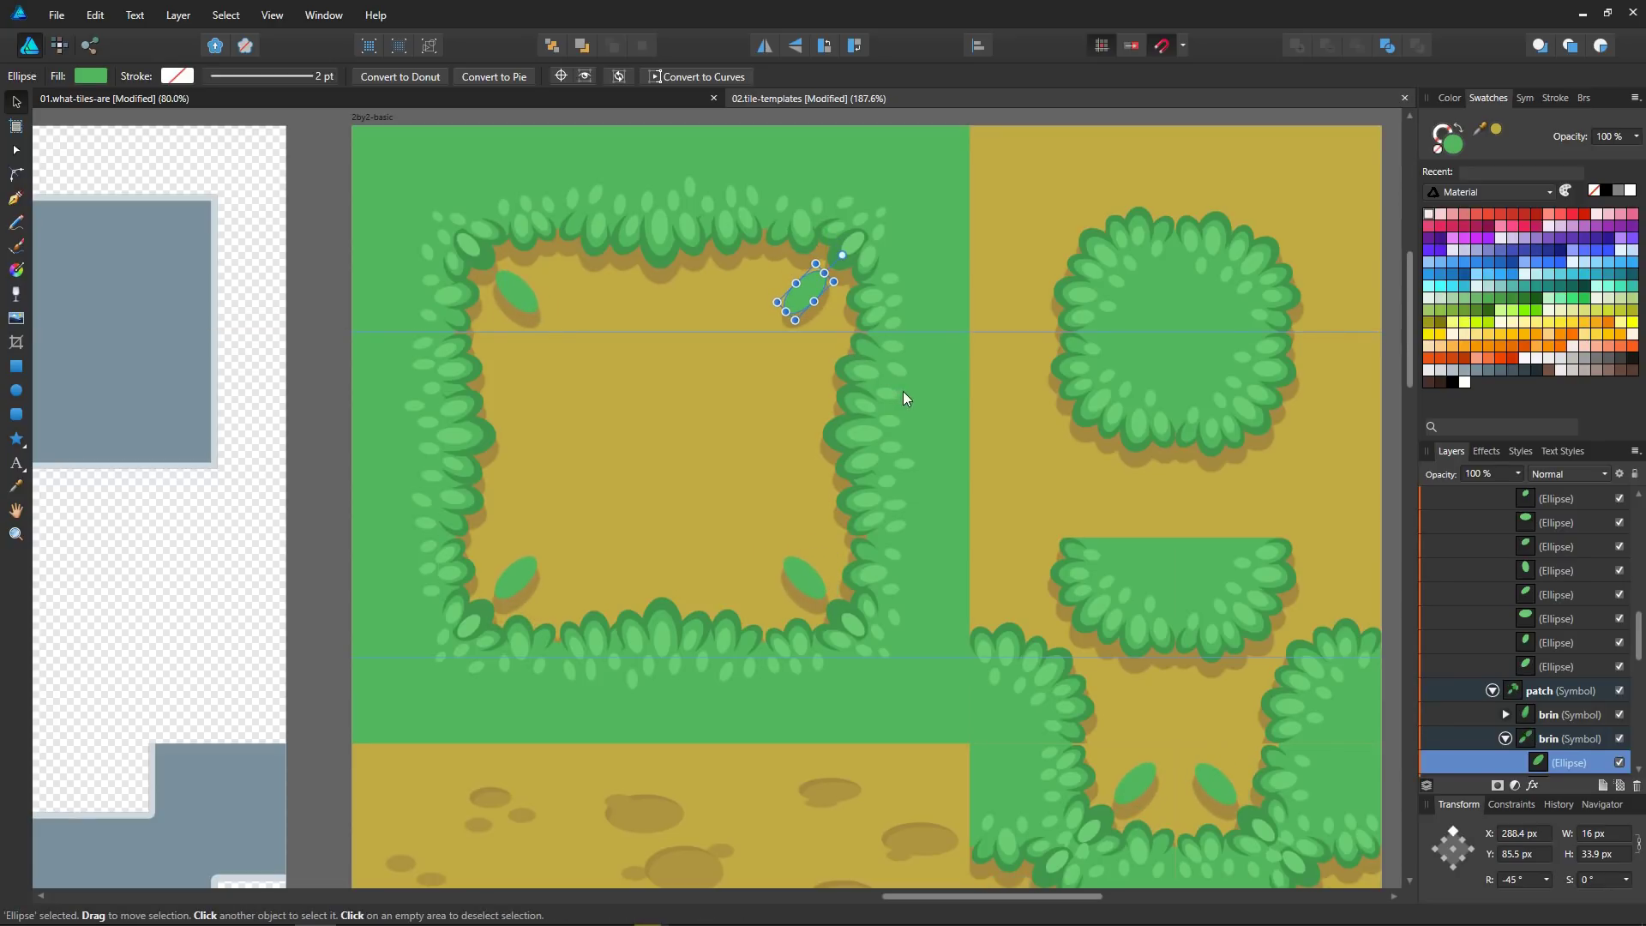
{"action": "key", "text": "ctrl+z"}
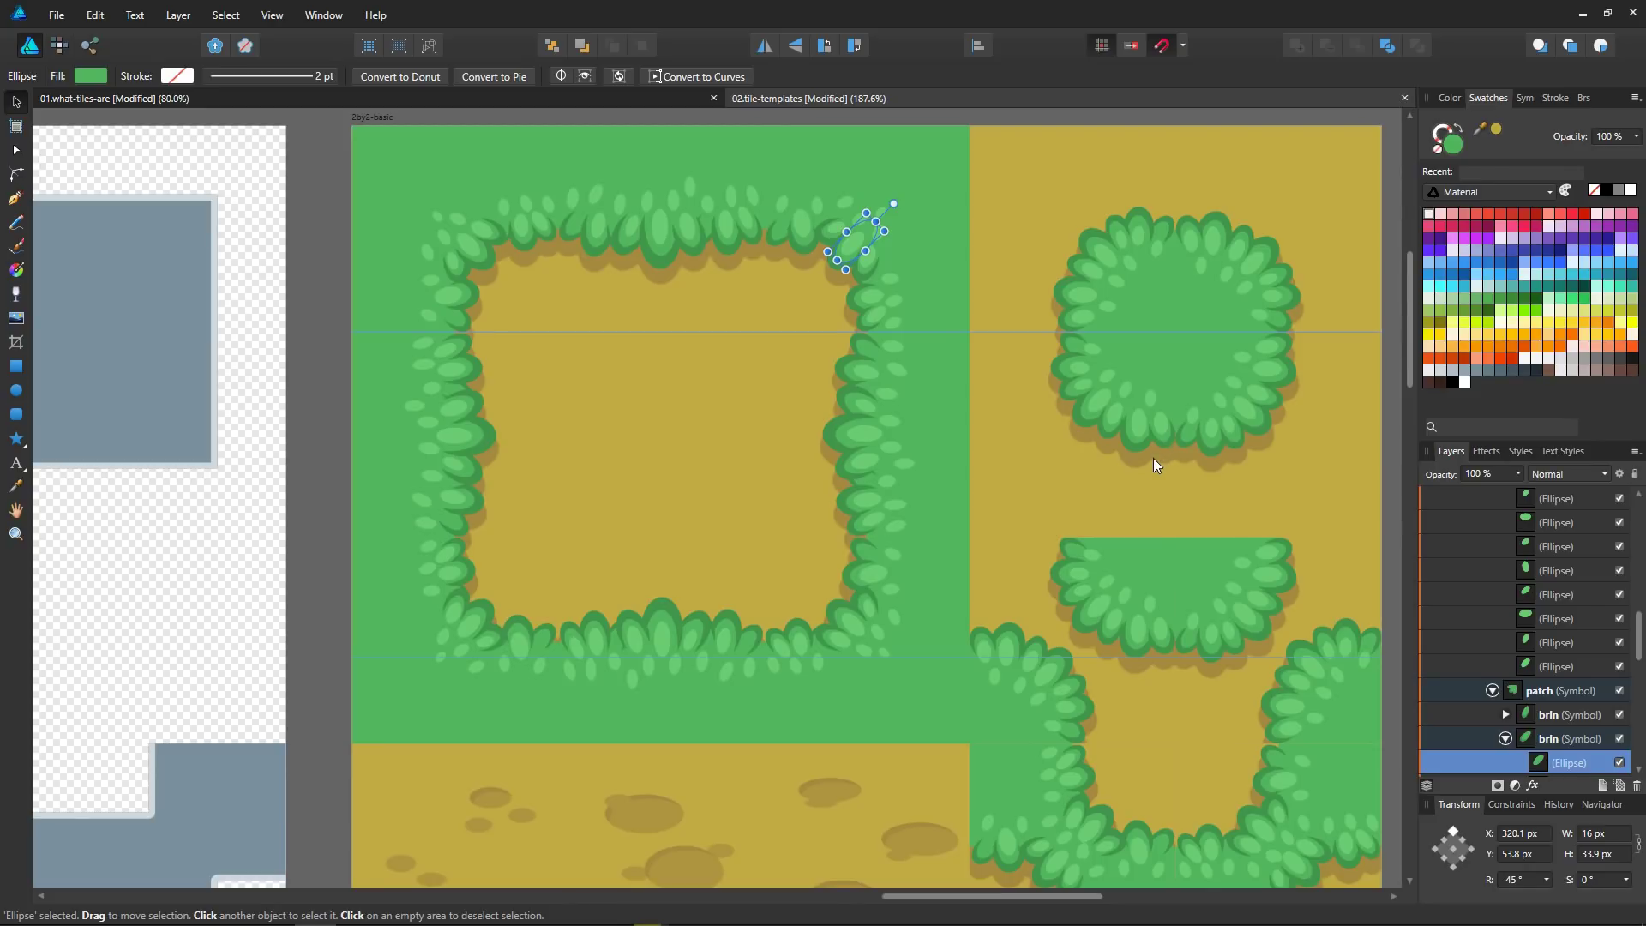
{"action": "scroll", "coordinate": [1037, 718], "scroll_direction": "down", "scroll_amount": 1}
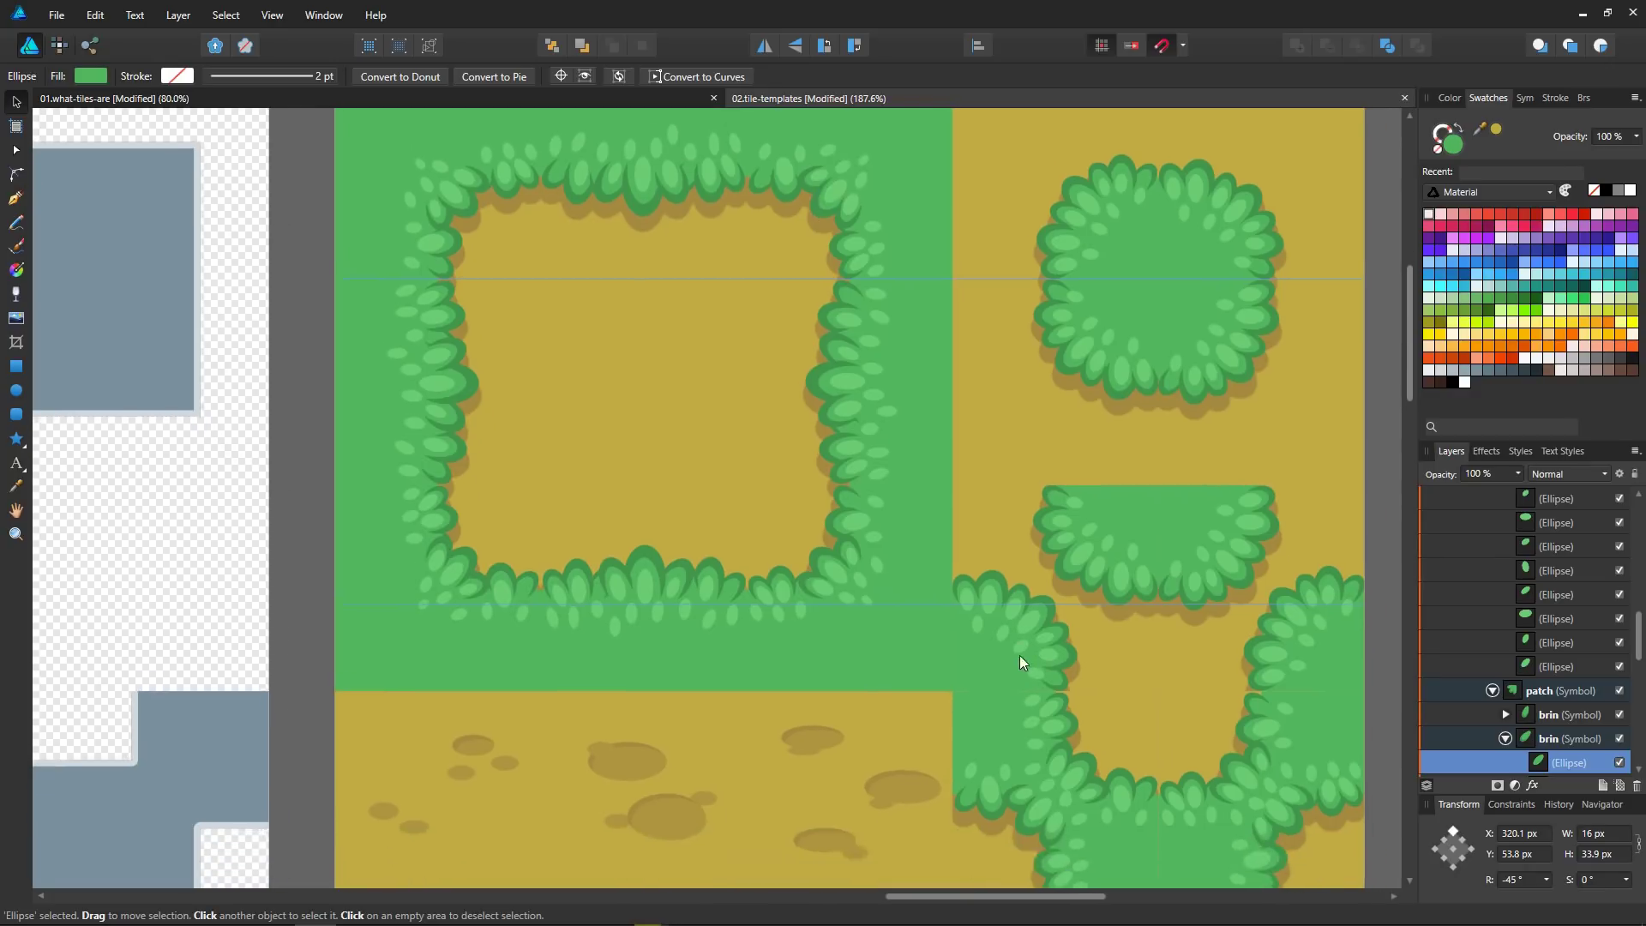
{"action": "scroll", "coordinate": [1166, 648], "scroll_direction": "down", "scroll_amount": 3}
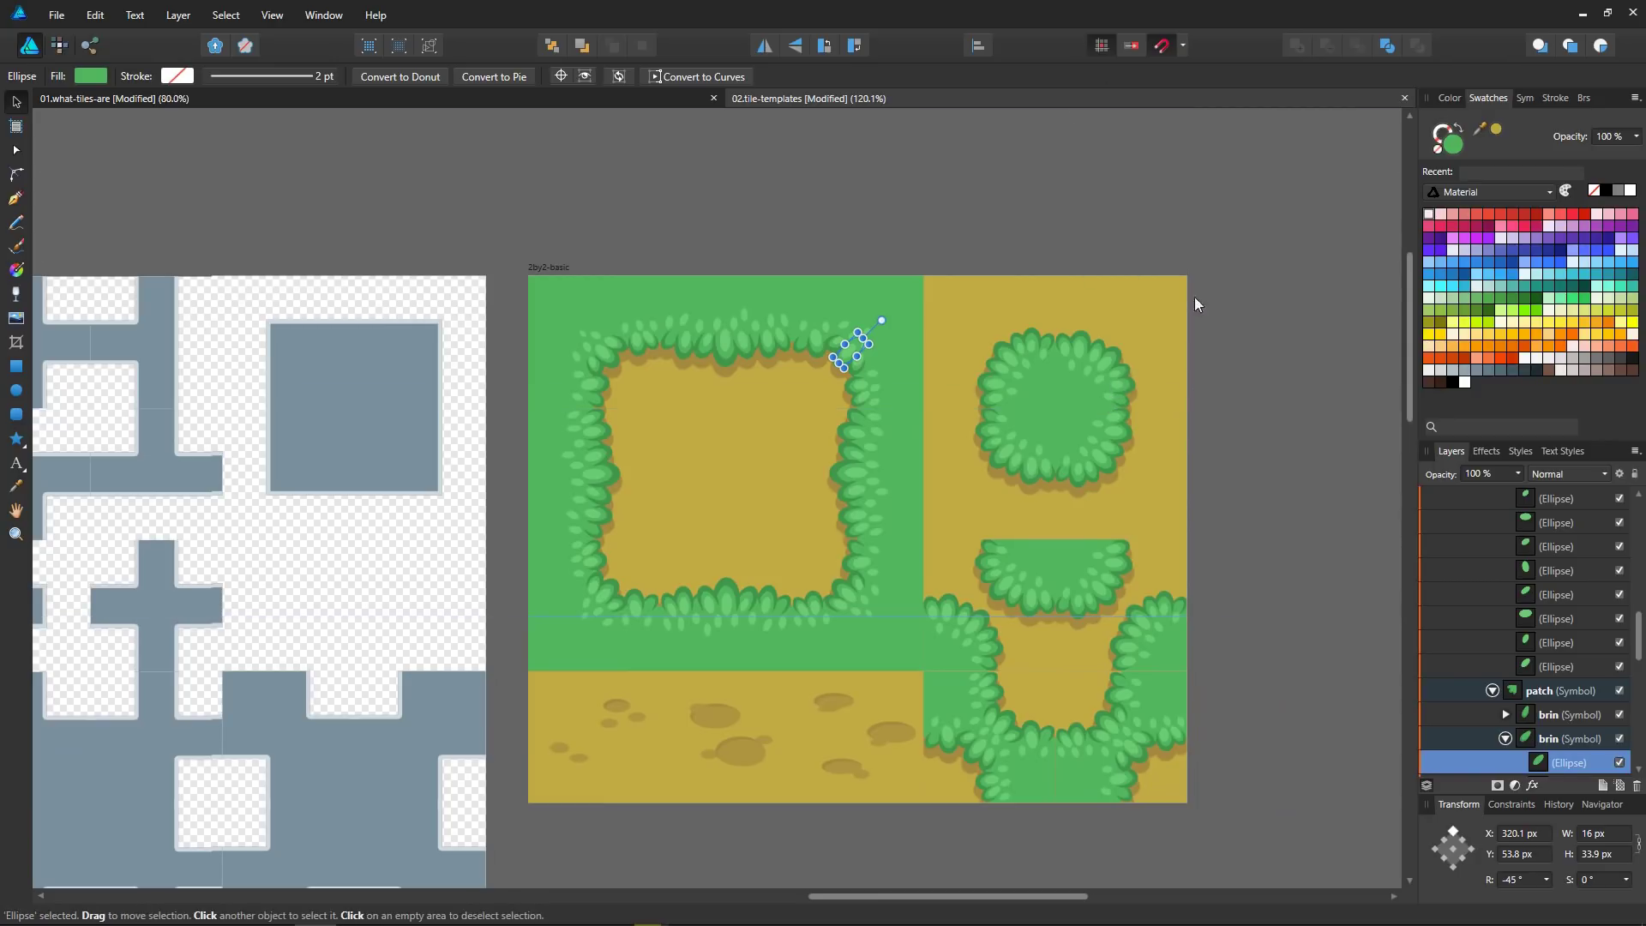
{"action": "scroll", "coordinate": [1072, 641], "scroll_direction": "down", "scroll_amount": 7}
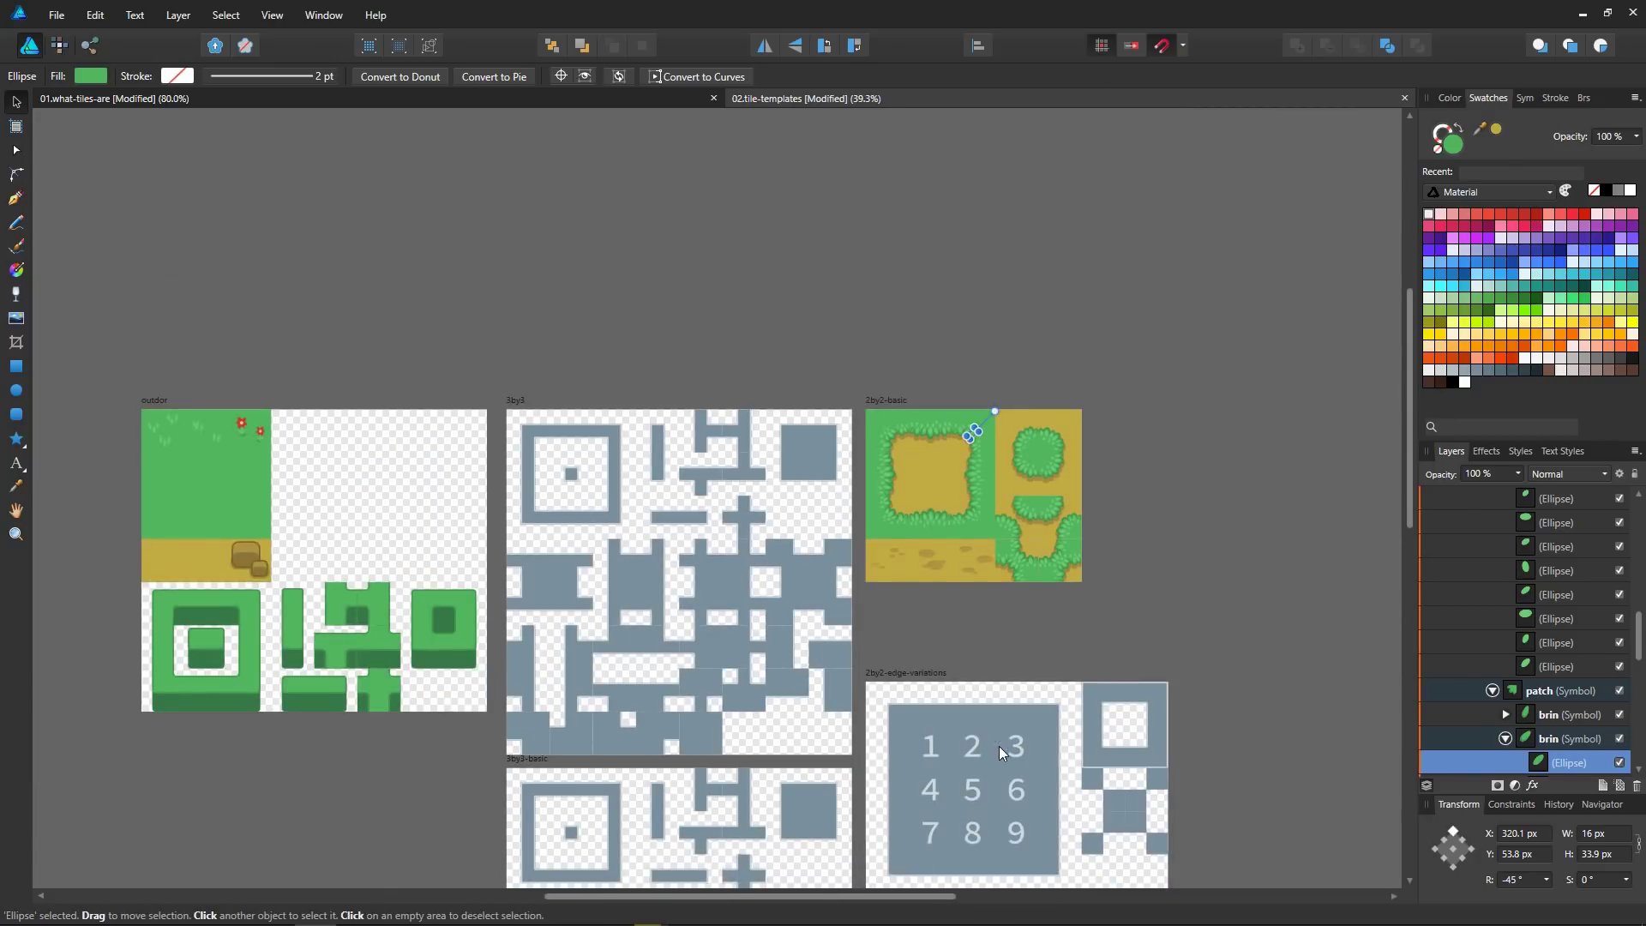
Drag the green bush tile group onto the 3by3-basic artboard and nudge it into alignment.
{"action": "scroll", "coordinate": [719, 582], "scroll_direction": "down", "scroll_amount": 3}
{"action": "left_click", "coordinate": [355, 524]}
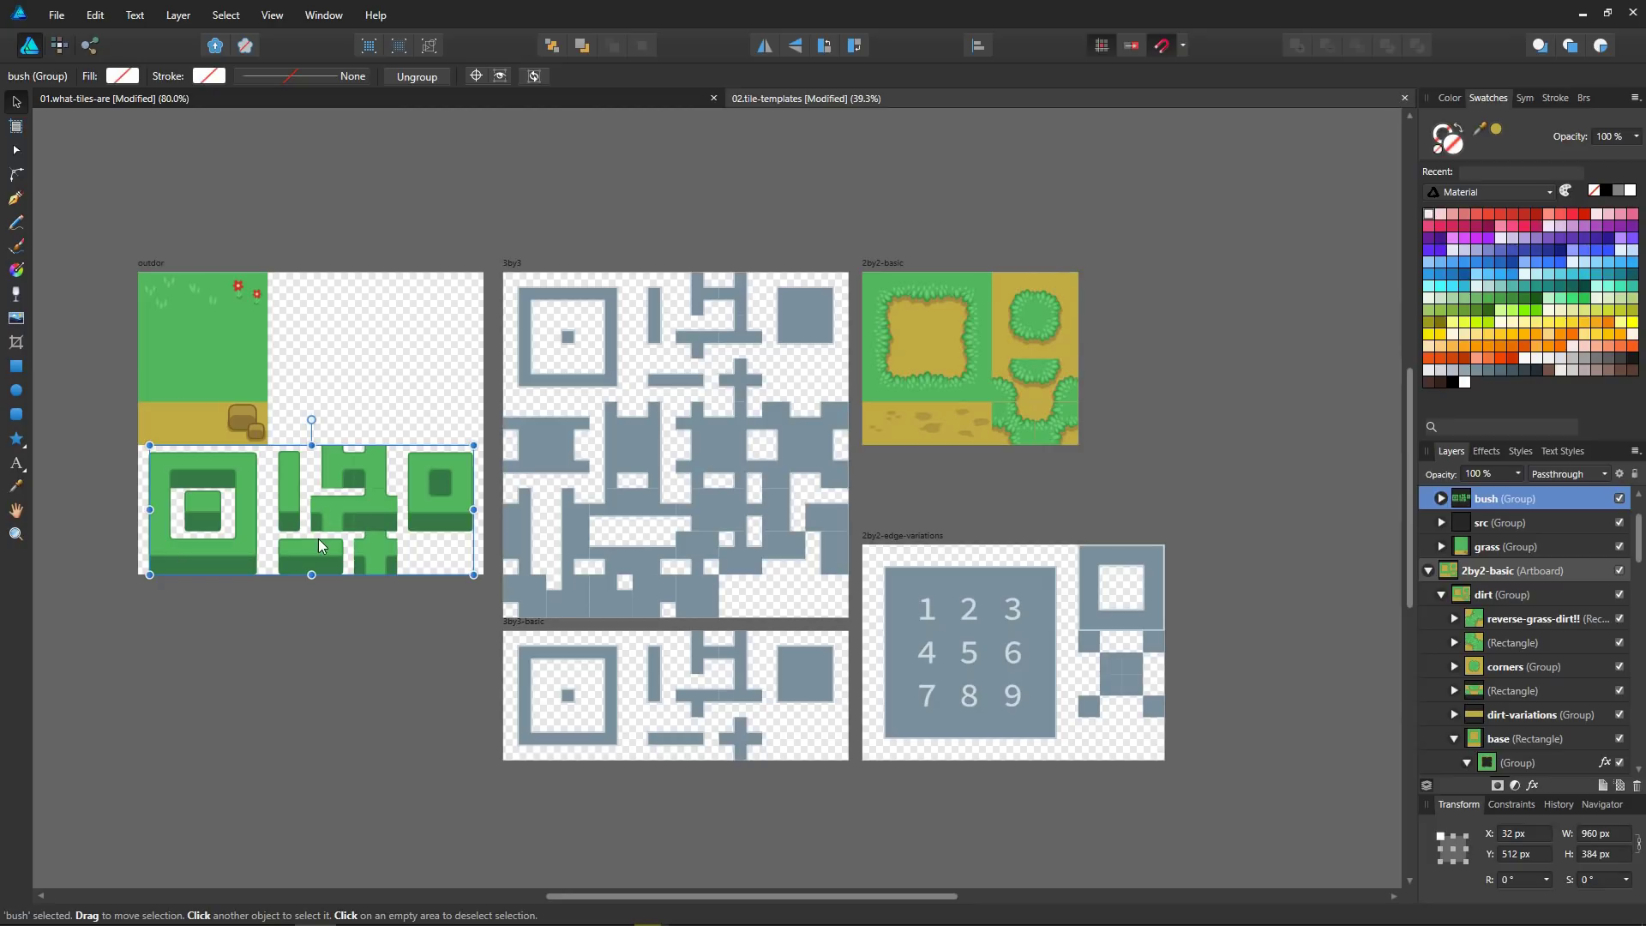
{"action": "left_click_drag", "start_coordinate": [314, 535], "coordinate": [693, 712]}
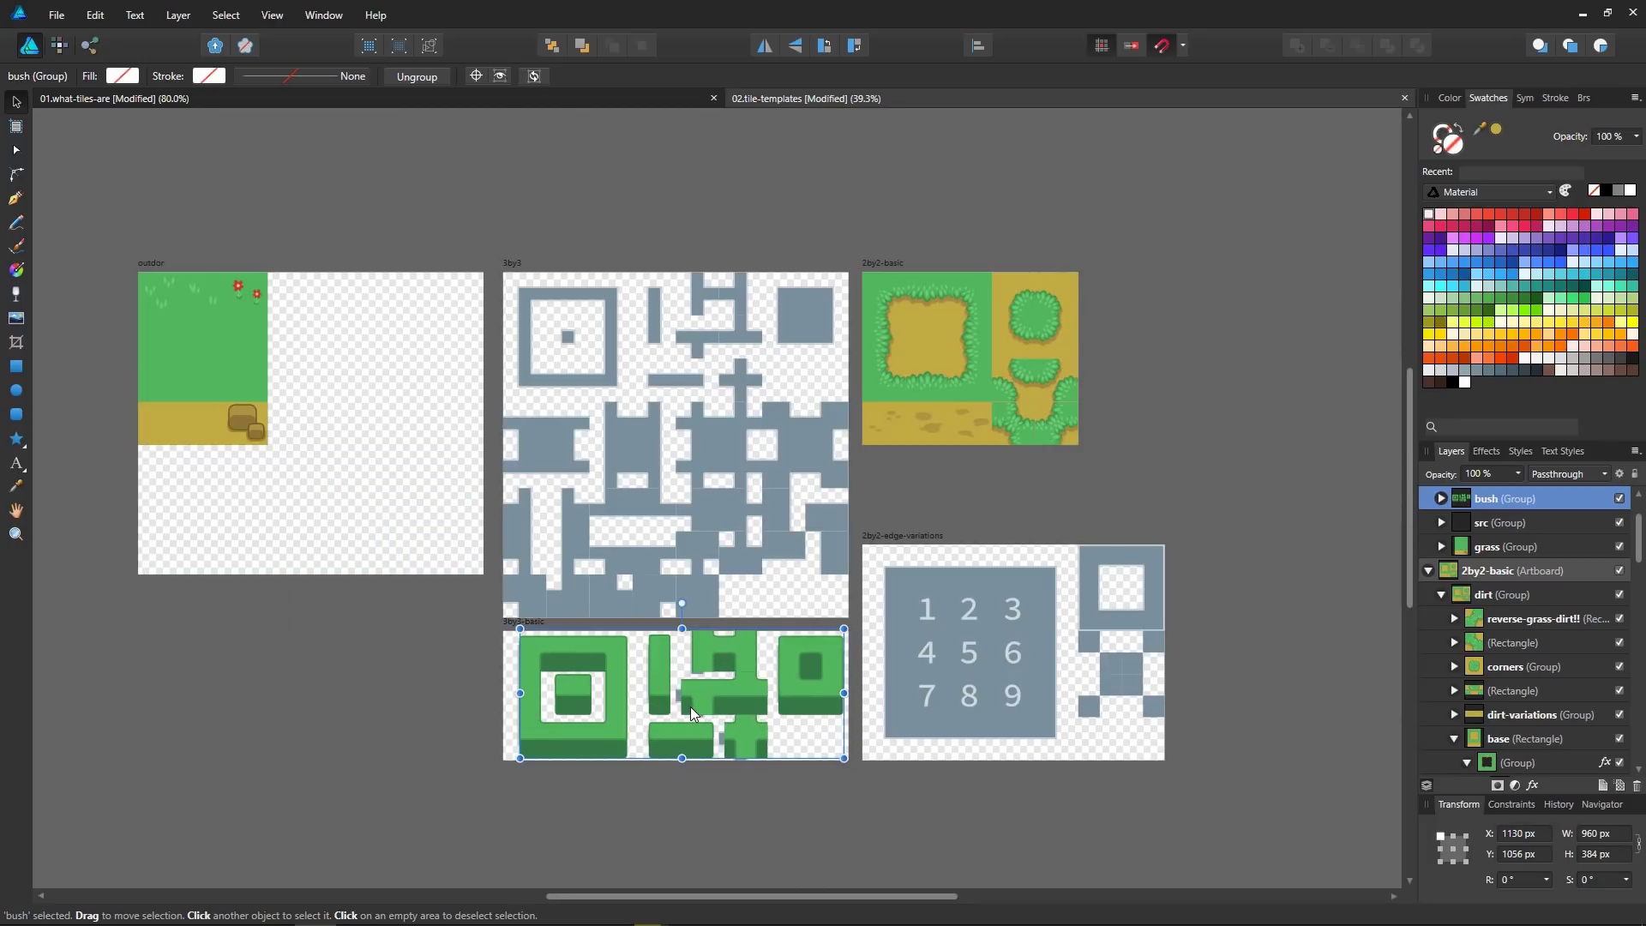
{"action": "scroll", "coordinate": [692, 707], "scroll_direction": "up", "scroll_amount": 5}
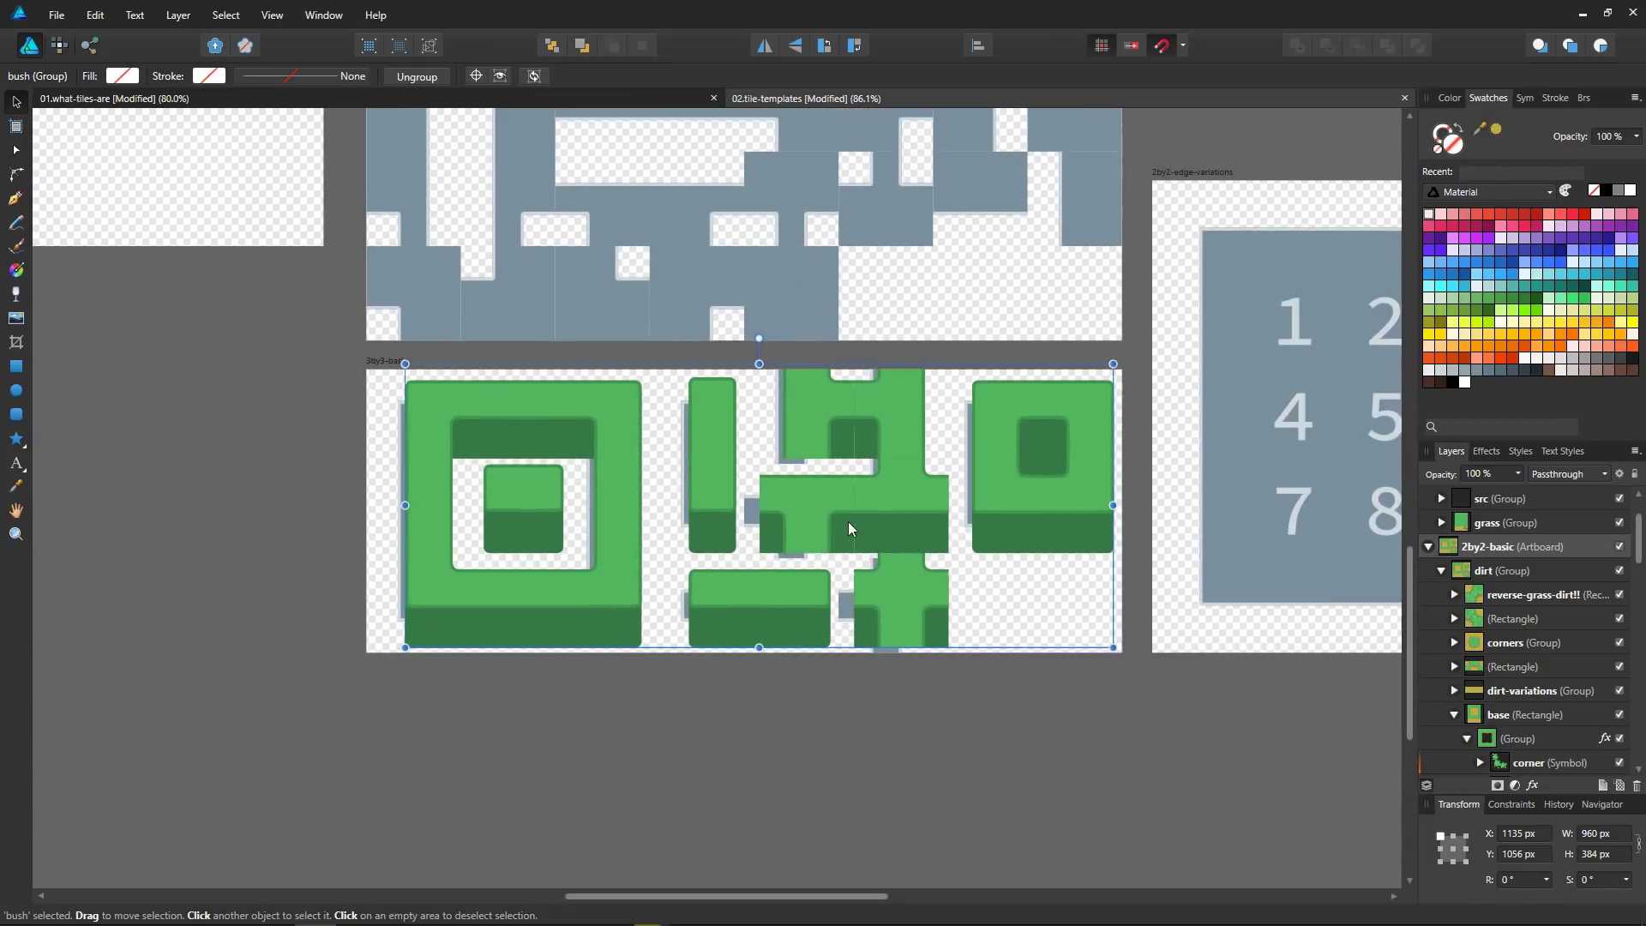
{"action": "left_click_drag", "start_coordinate": [847, 522], "coordinate": [835, 528]}
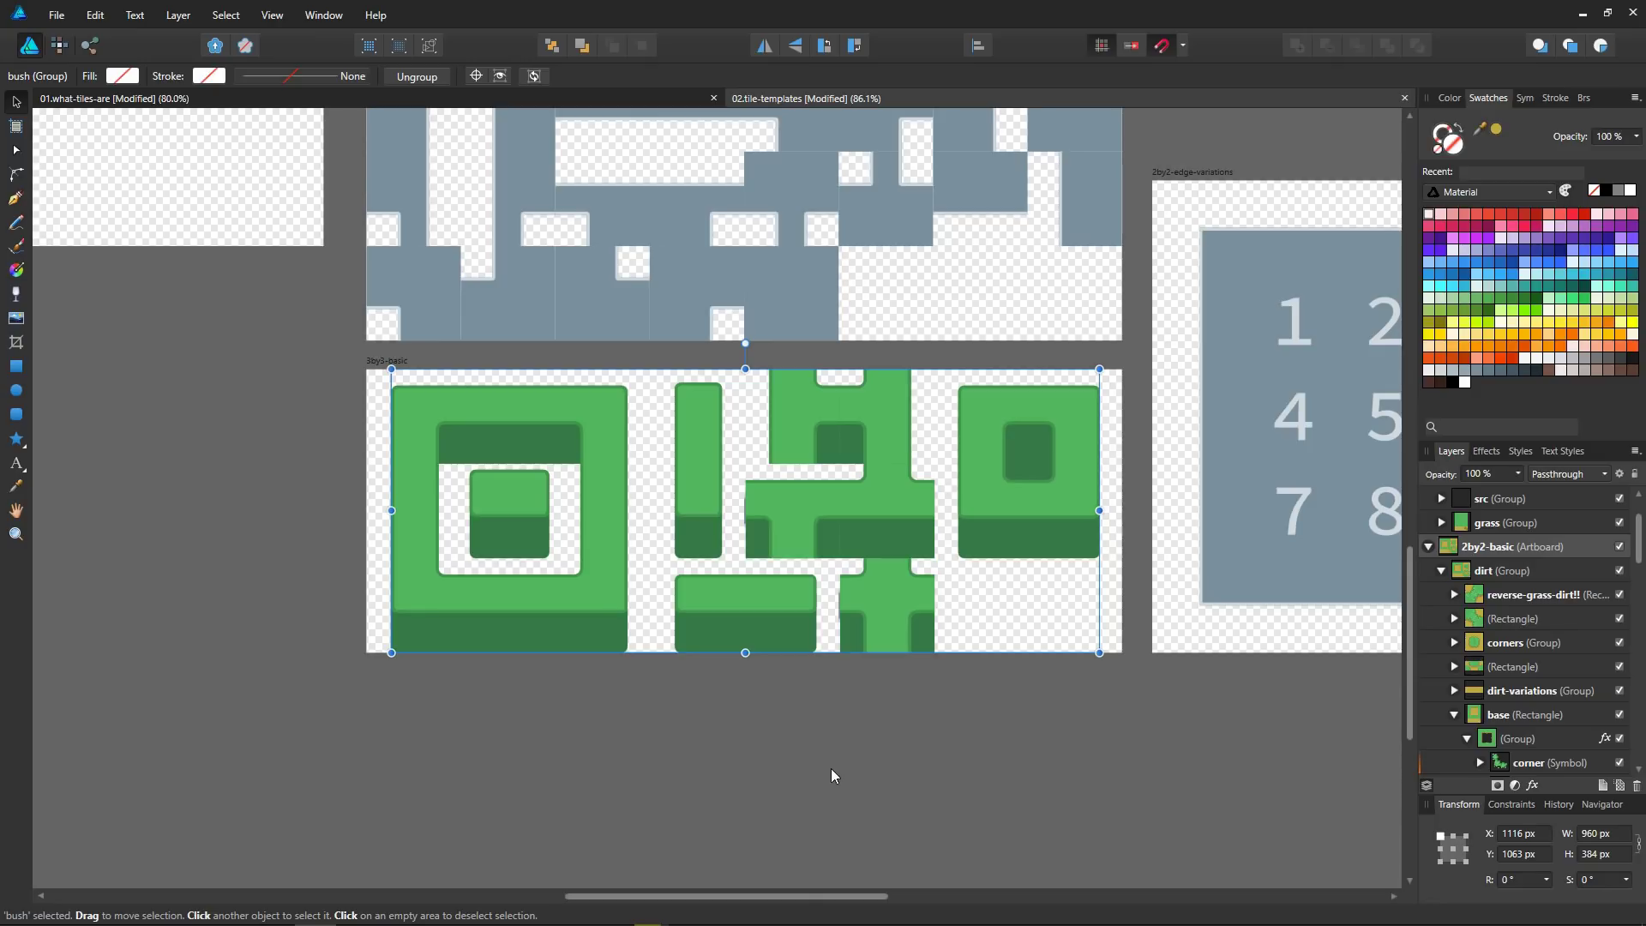
{"action": "scroll", "coordinate": [872, 298], "scroll_direction": "up", "scroll_amount": 8}
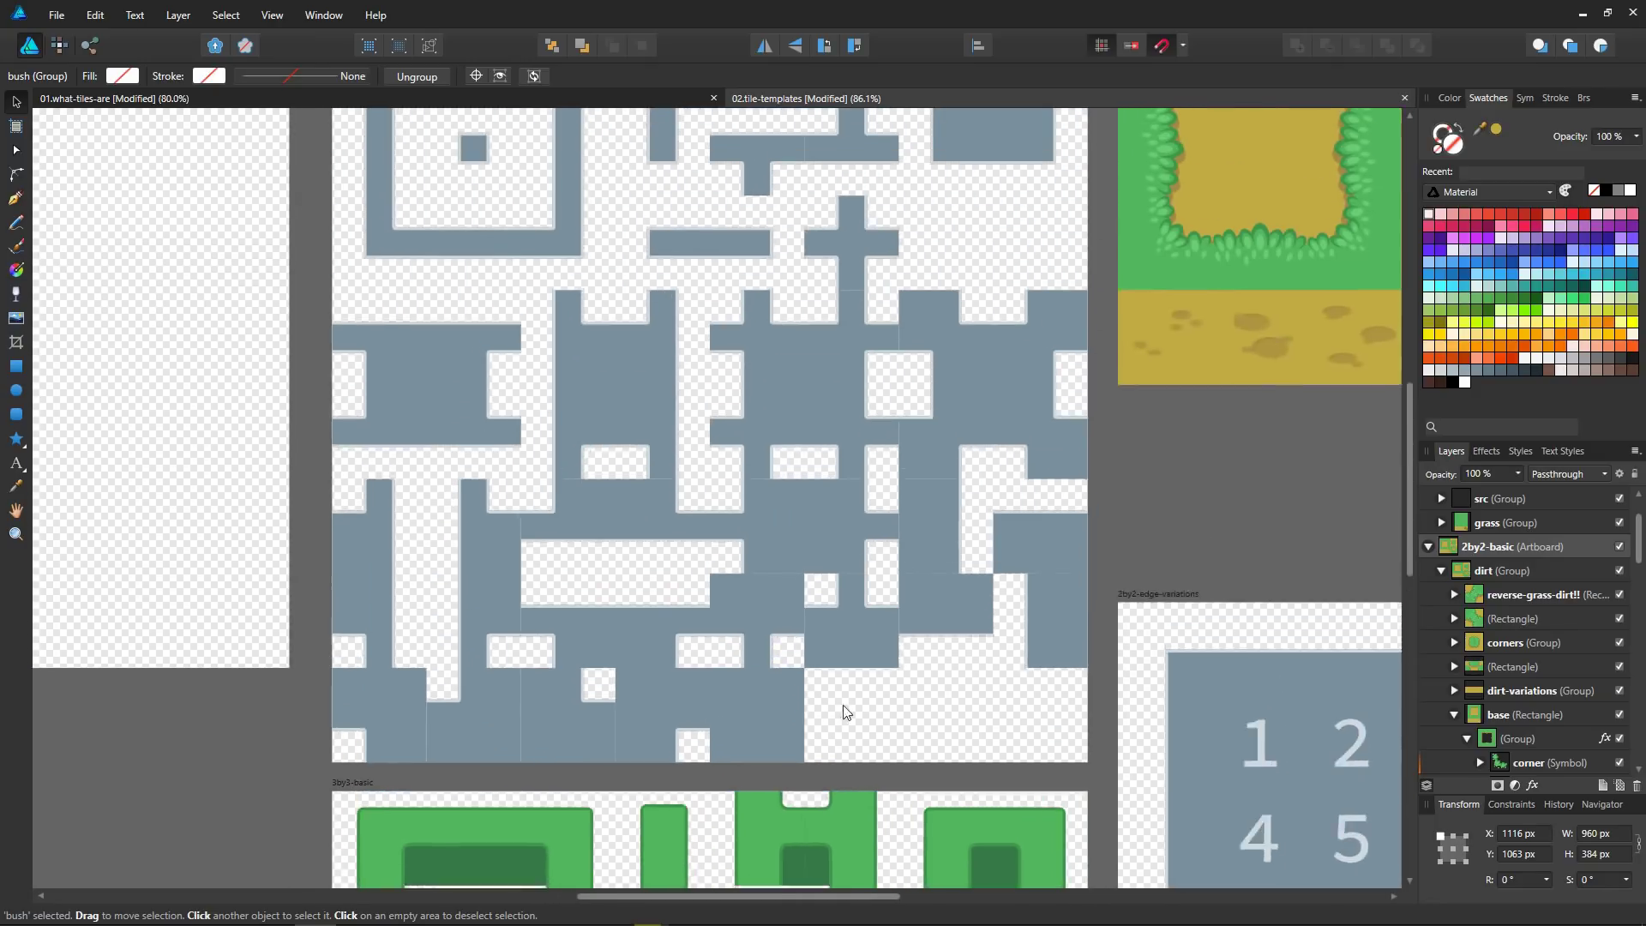
{"action": "scroll", "coordinate": [866, 641], "scroll_direction": "down", "scroll_amount": 3}
{"action": "scroll", "coordinate": [897, 609], "scroll_direction": "up", "scroll_amount": 1}
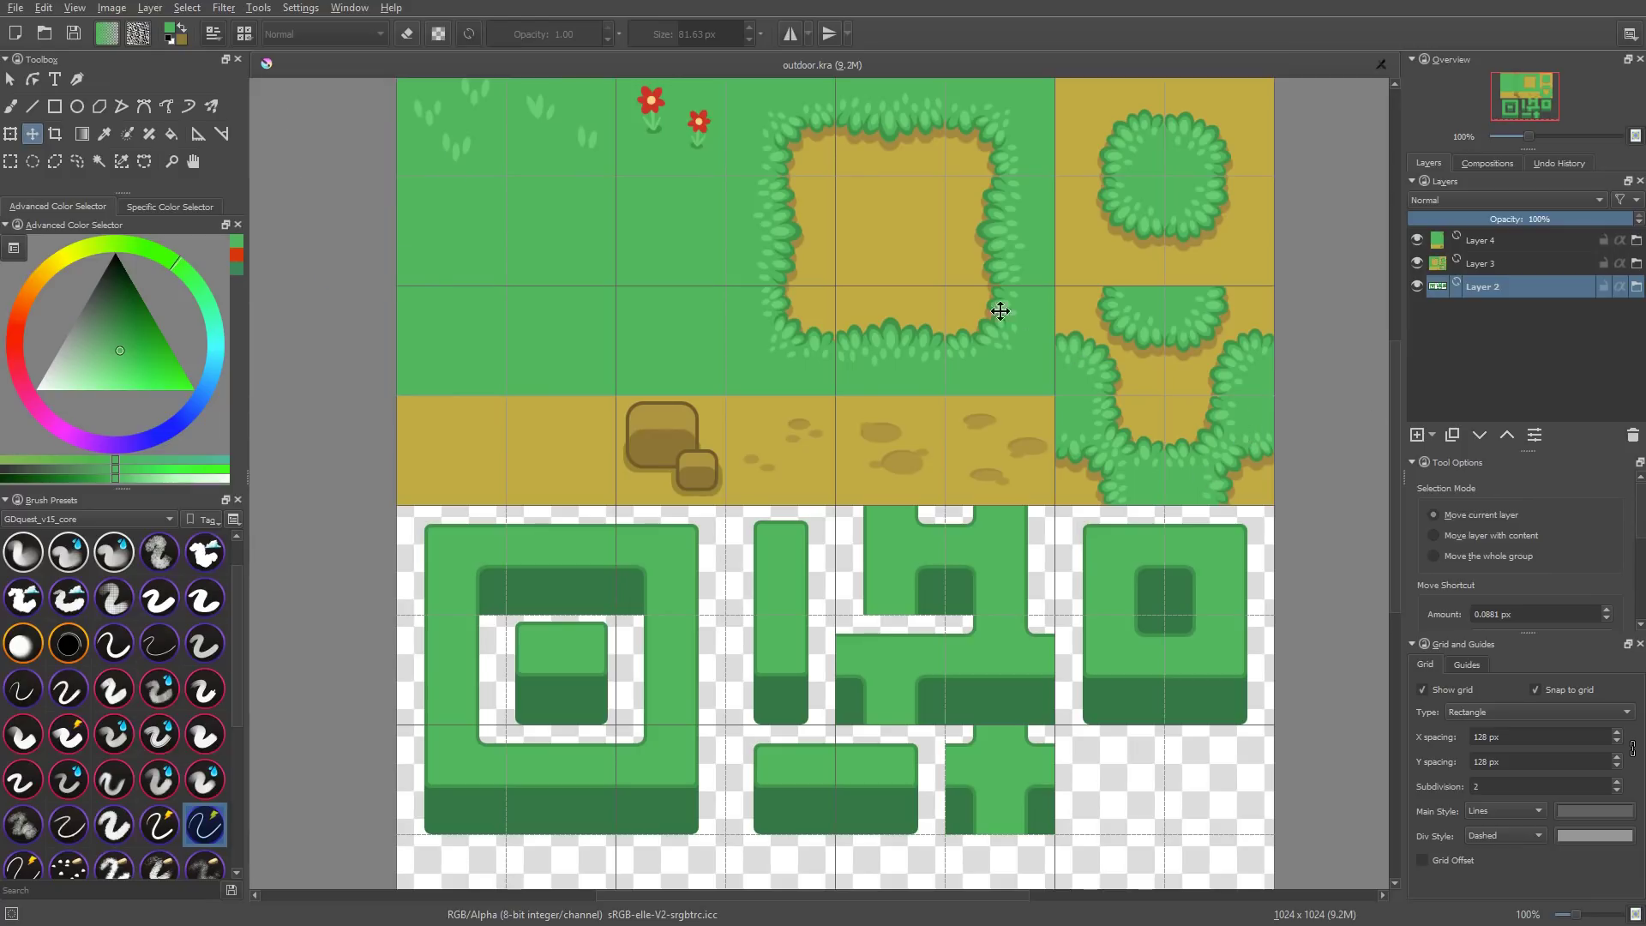
Test-move the tiles on Layer 3 and Layer 4, undoing each move so both stay in place.
{"action": "left_click", "coordinate": [952, 301]}
{"action": "left_click_drag", "start_coordinate": [989, 275], "coordinate": [1024, 413]}
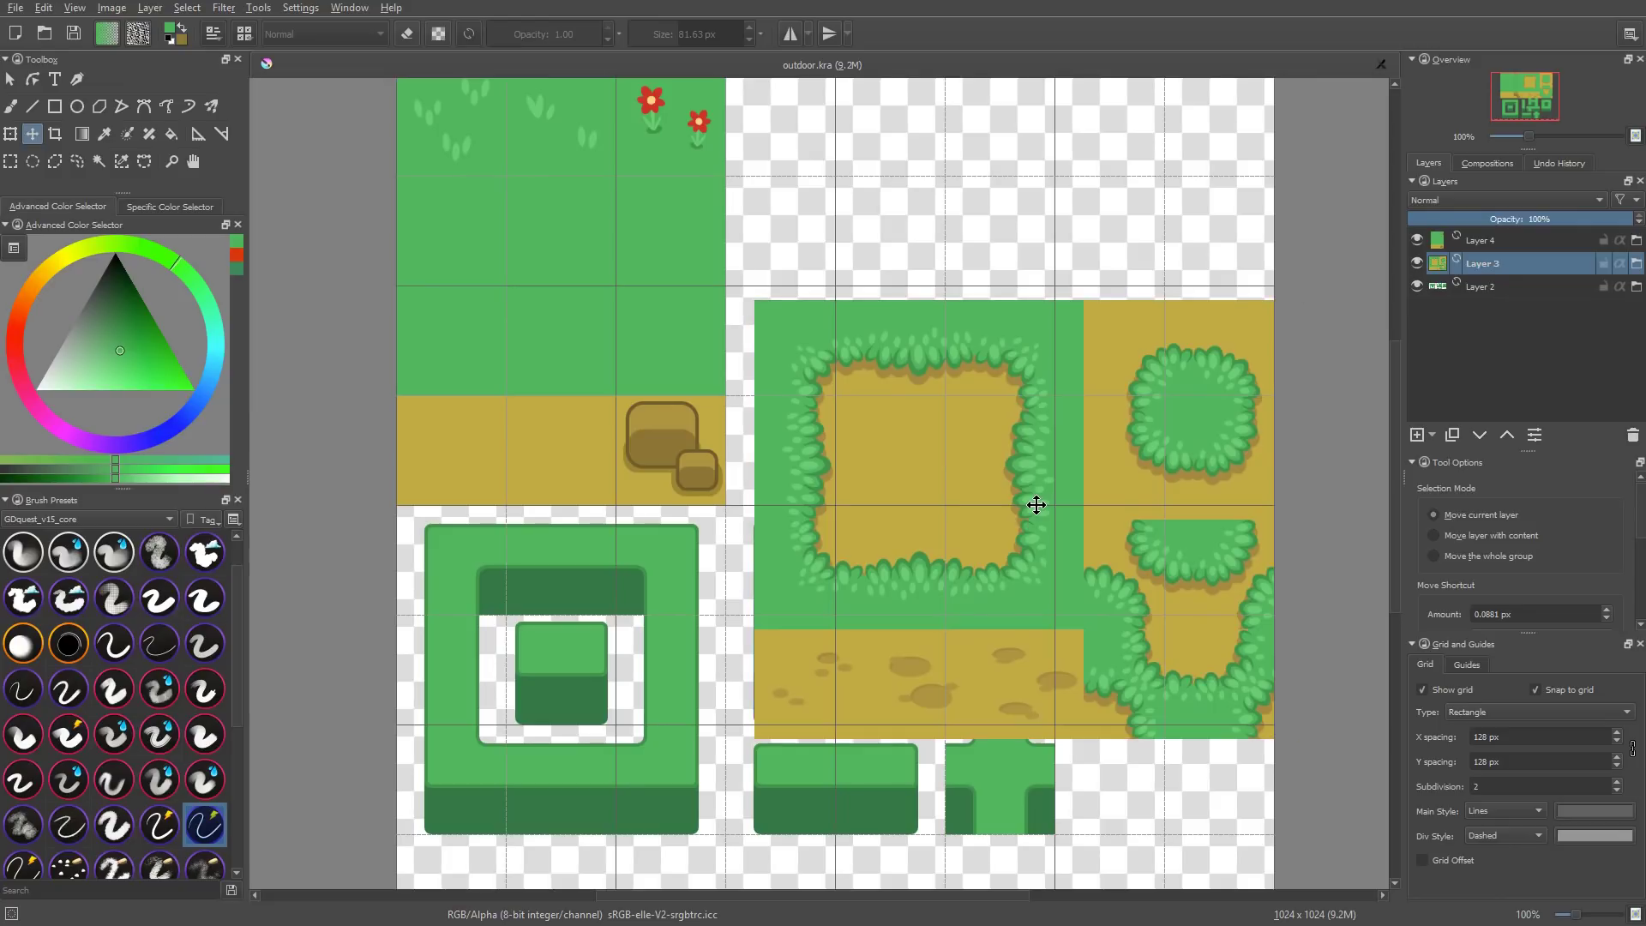
{"action": "key", "text": "ctrl+z"}
{"action": "left_click", "coordinate": [654, 301]}
{"action": "left_click_drag", "start_coordinate": [655, 239], "coordinate": [682, 408]}
{"action": "key", "text": "ctrl+z"}
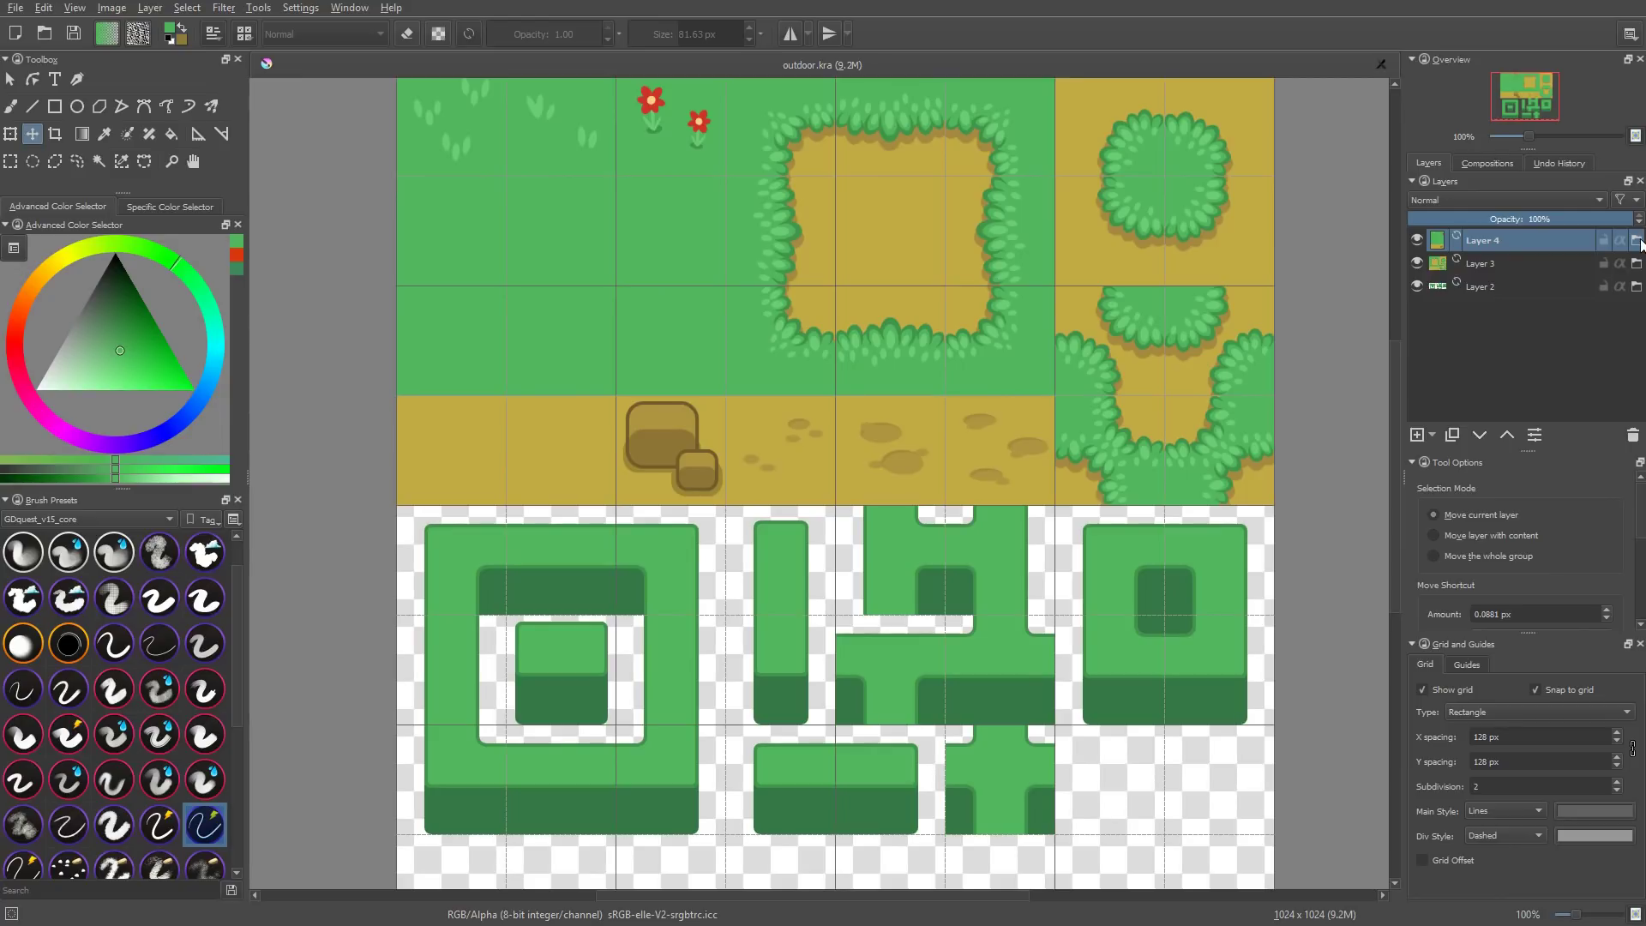
{"action": "mouse_move", "coordinate": [1639, 243]}
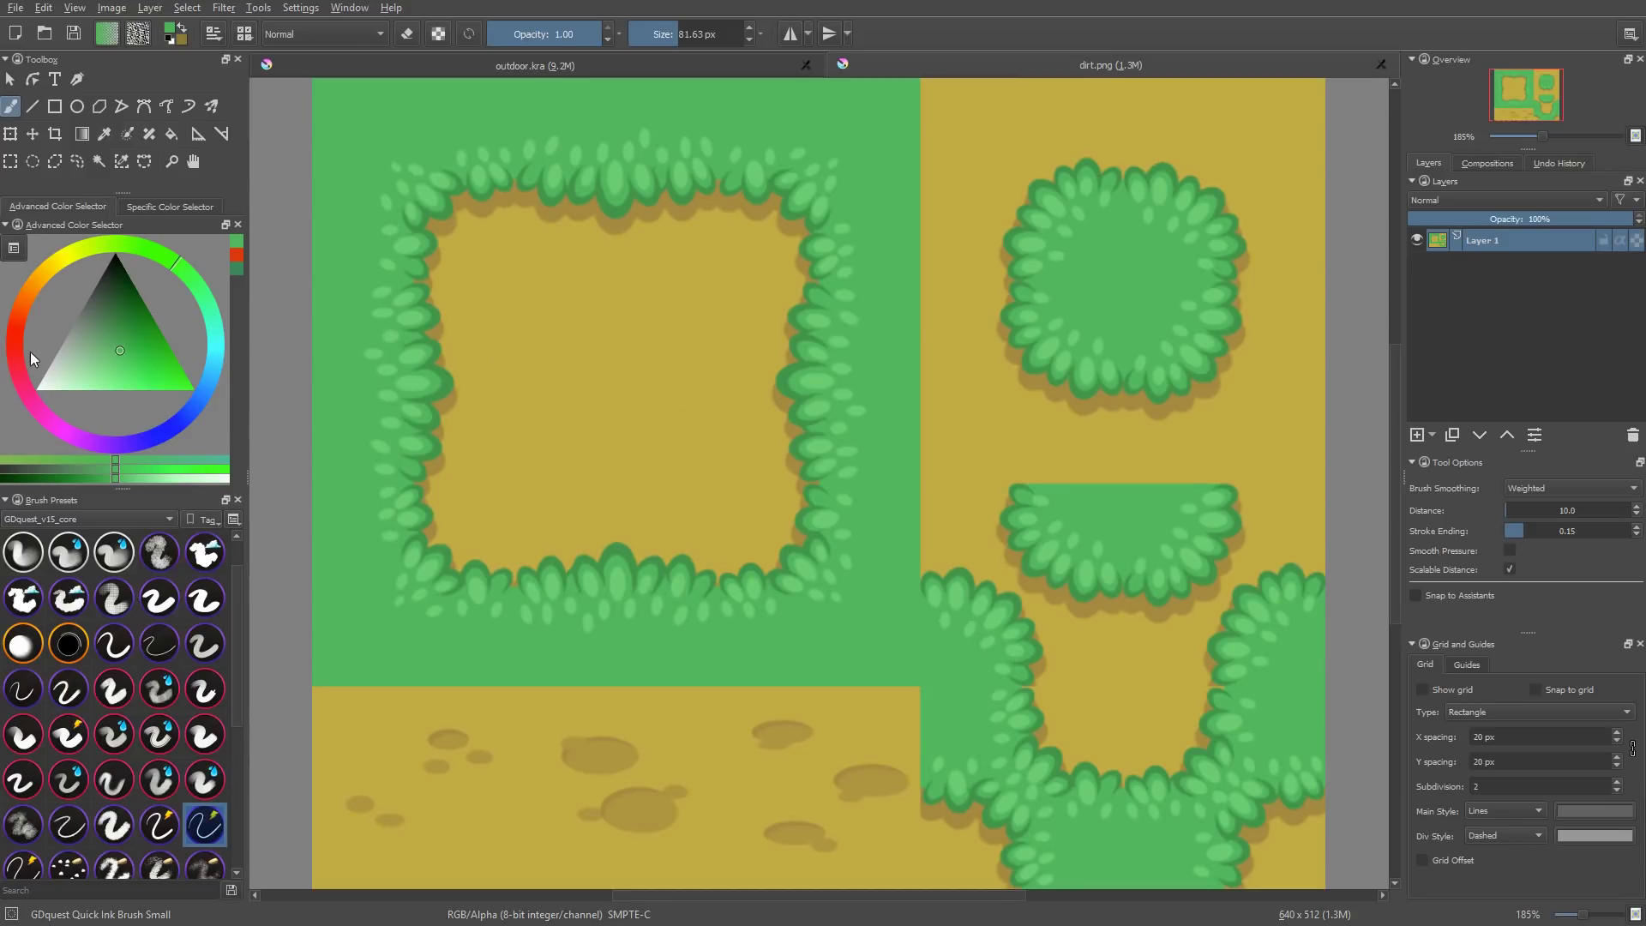
Paint a saturated red blob in dirt.png's dirt square and save it as PNG.
{"action": "left_click_drag", "start_coordinate": [19, 338], "coordinate": [17, 352]}
{"action": "left_click_drag", "start_coordinate": [150, 375], "coordinate": [176, 381]}
{"action": "left_click_drag", "start_coordinate": [526, 355], "coordinate": [505, 355]}
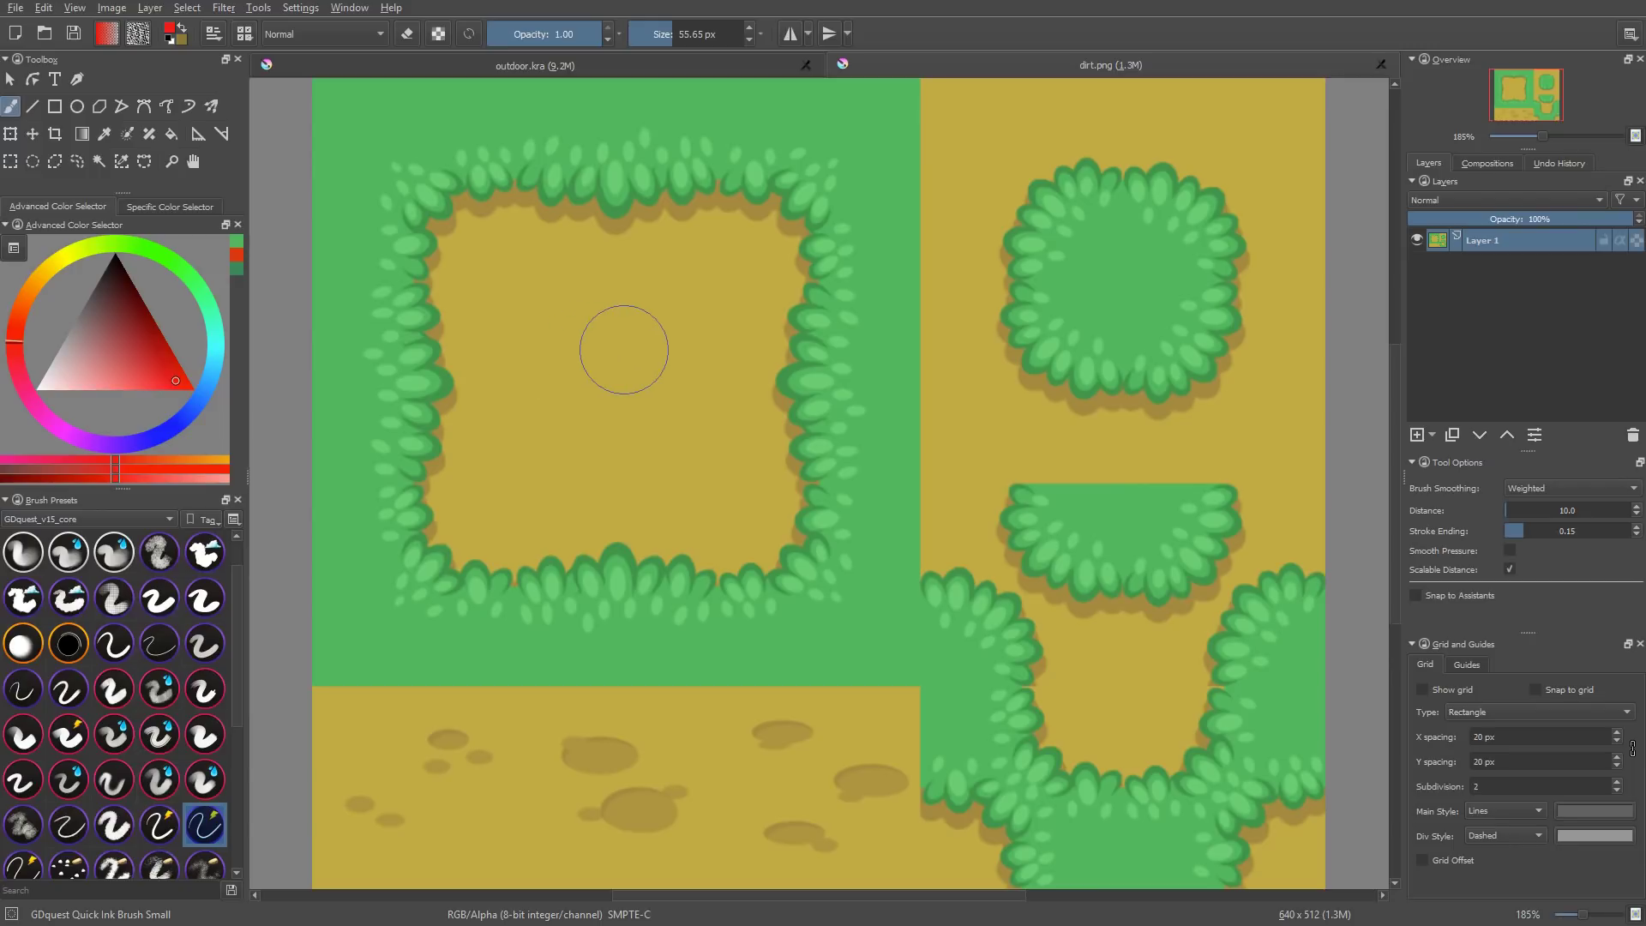
{"action": "mouse_move", "coordinate": [625, 349]}
{"action": "left_mouse_down"}
{"action": "mouse_move", "coordinate": [676, 350]}
{"action": "mouse_move", "coordinate": [597, 367]}
{"action": "mouse_move", "coordinate": [593, 402]}
{"action": "mouse_move", "coordinate": [716, 403]}
{"action": "left_mouse_up"}
{"action": "key", "text": "ctrl+s"}
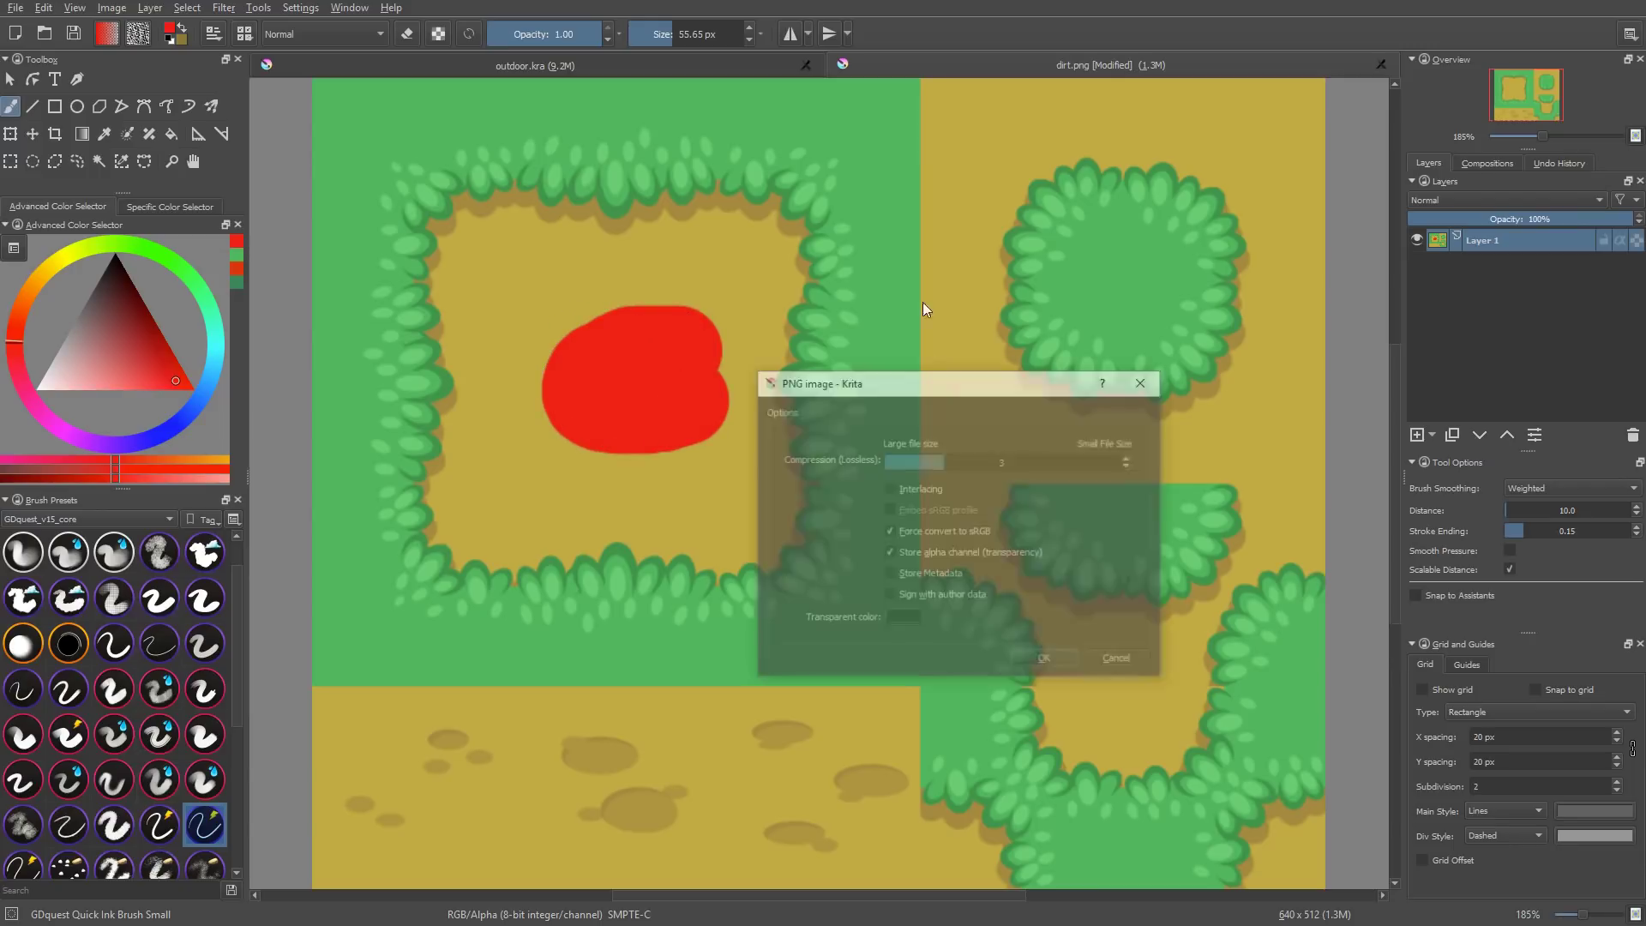
{"action": "key", "text": "Return"}
In outdoor.kra, make Layer 3 active and bring the dirt square with the red blob into view.
{"action": "key", "text": "ctrl+Tab"}
{"action": "key", "text": "t"}
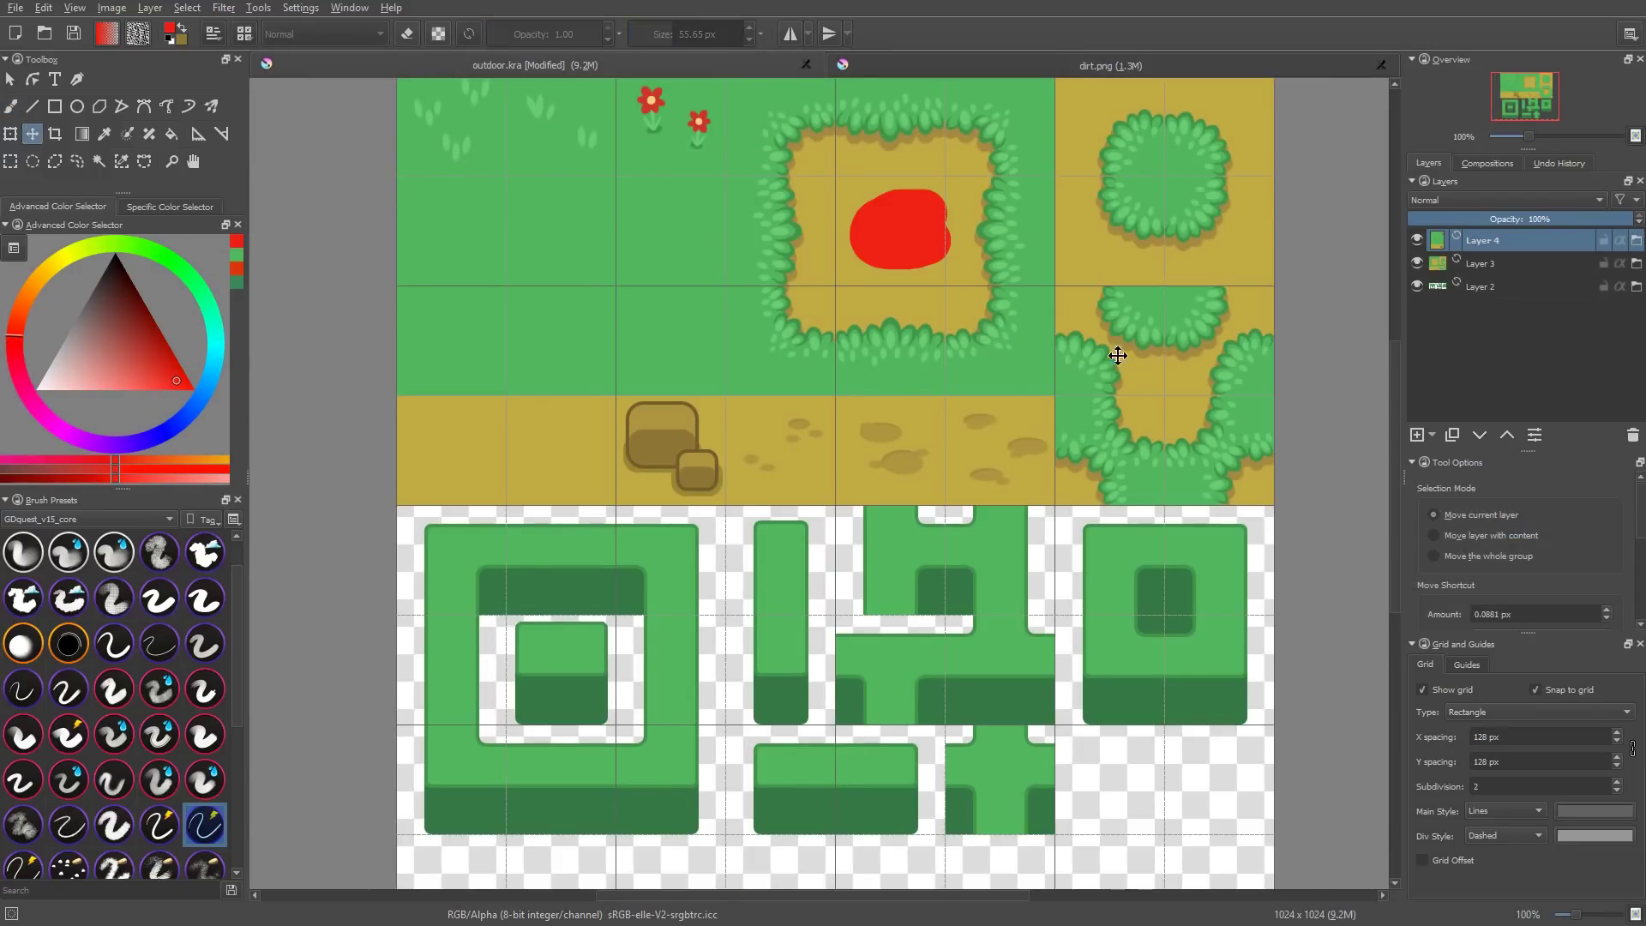
{"action": "scroll", "coordinate": [1232, 212], "scroll_direction": "up", "scroll_amount": 3}
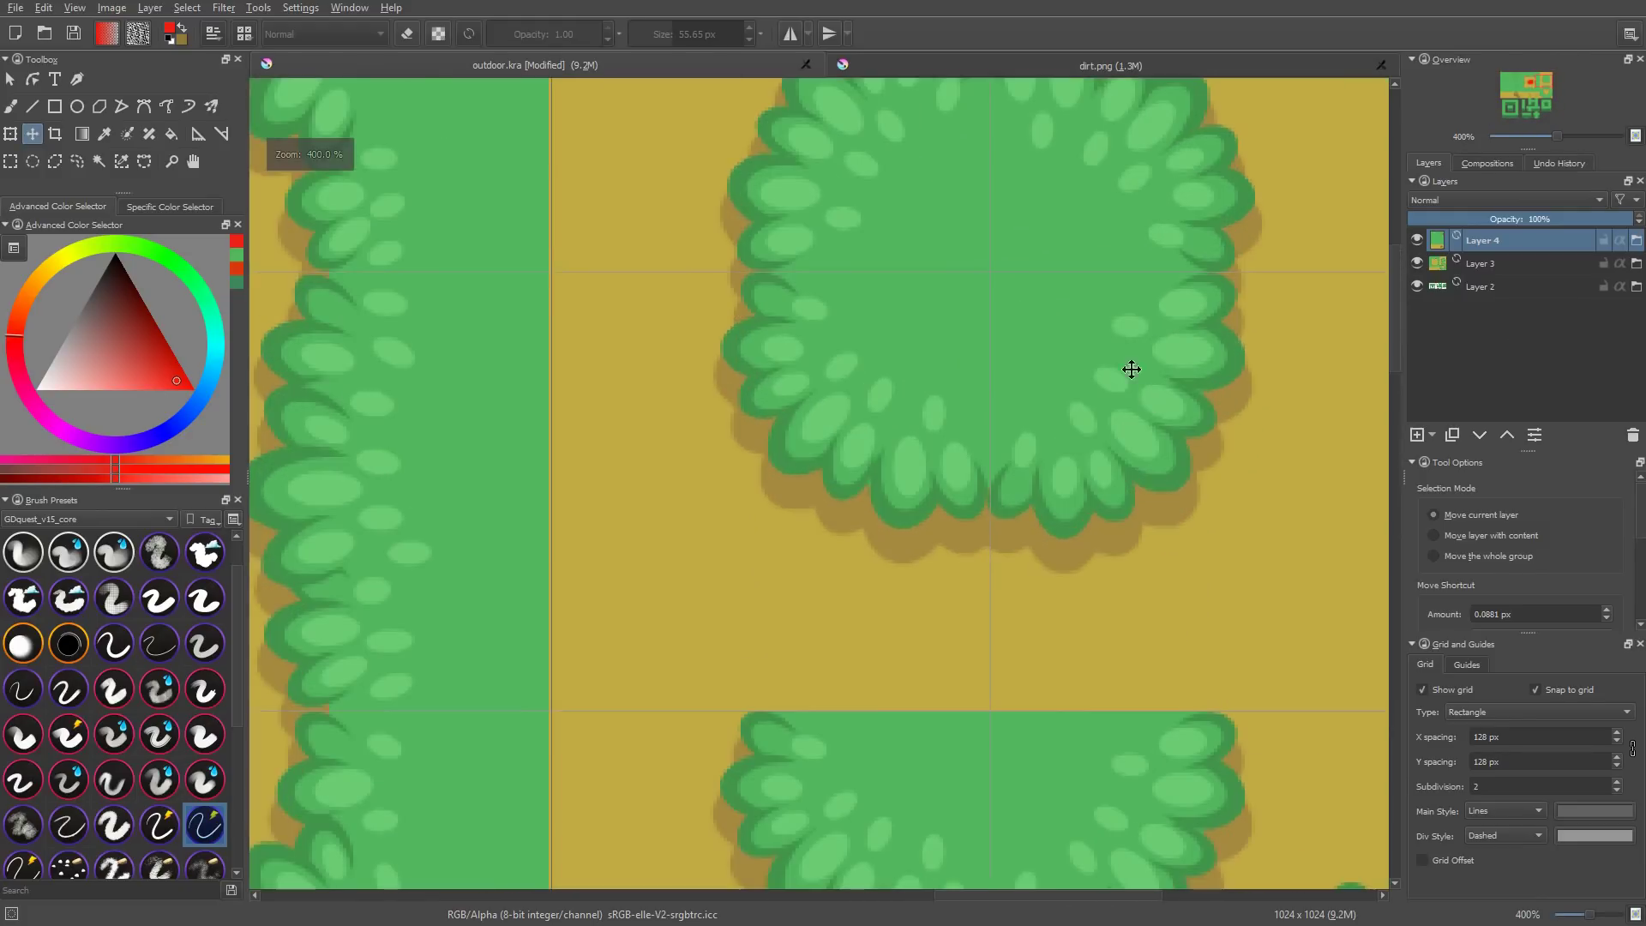
{"action": "key", "text": "Page_Down"}
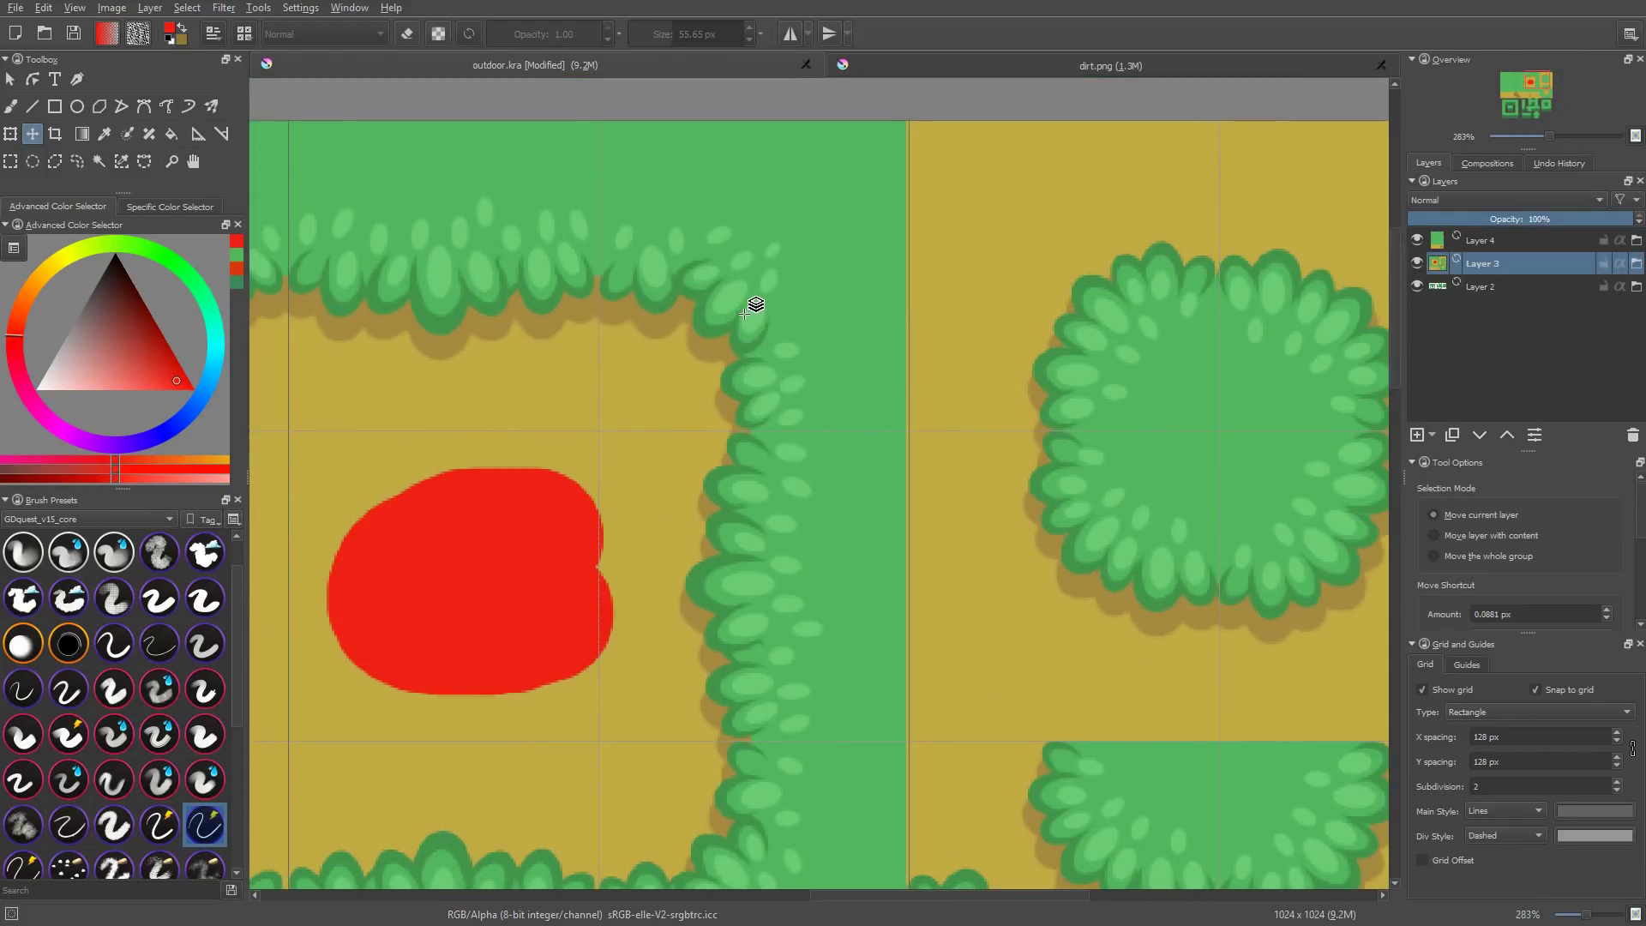
{"action": "left_click_drag", "start_coordinate": [720, 342], "coordinate": [970, 299]}
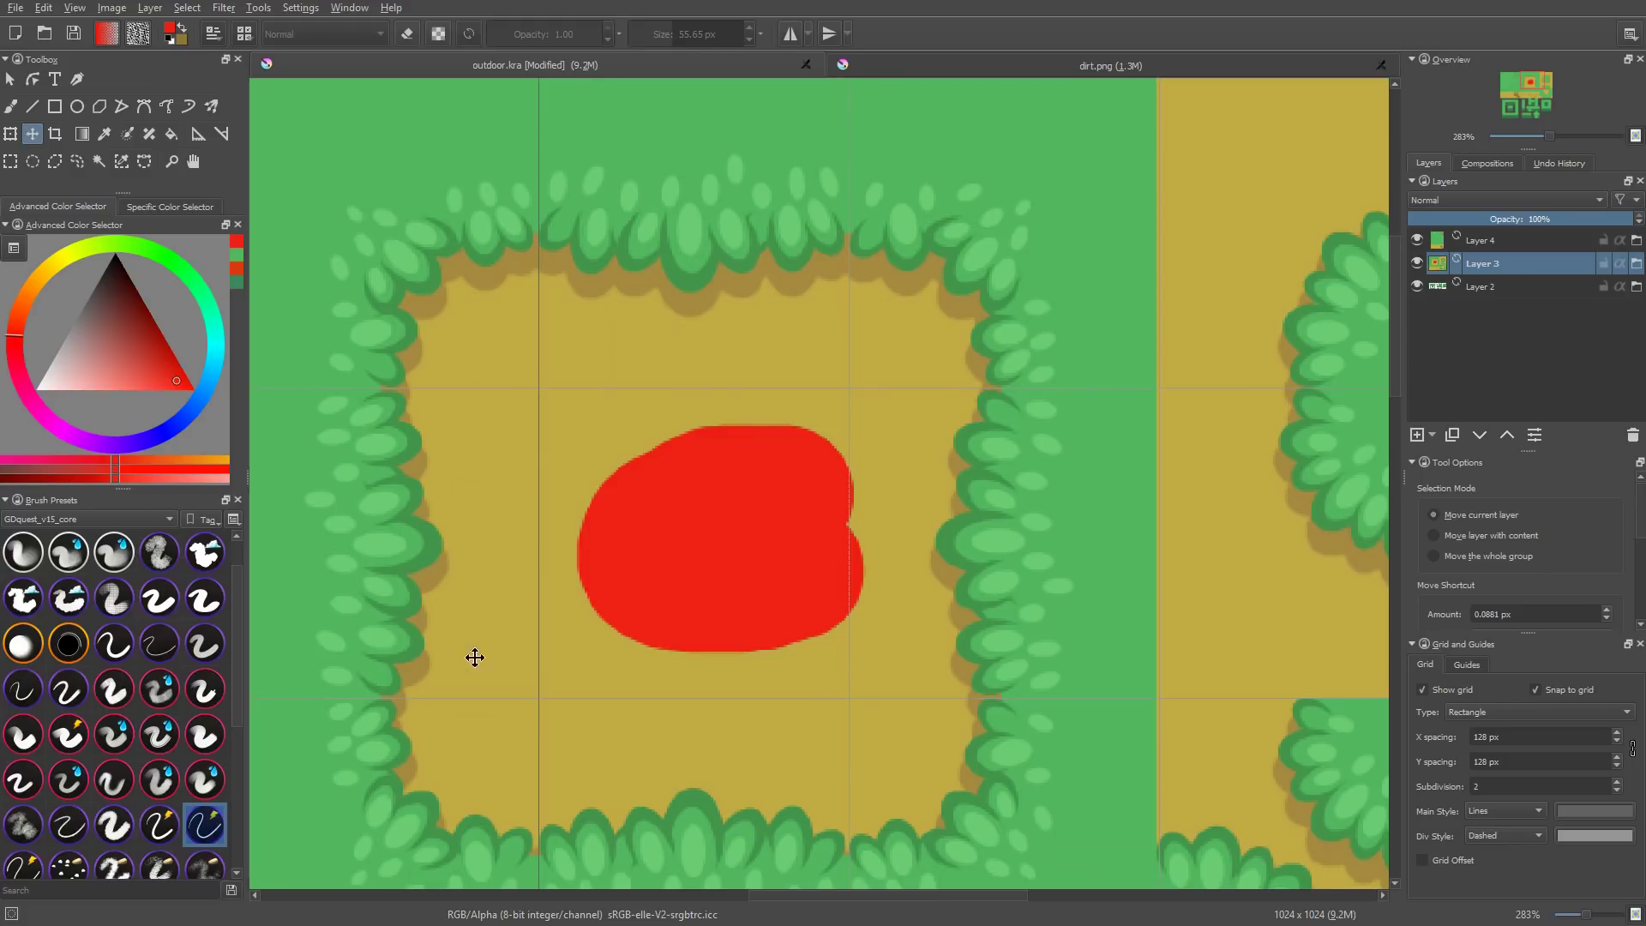
{"action": "left_click_drag", "start_coordinate": [515, 836], "coordinate": [626, 695]}
{"action": "scroll", "coordinate": [626, 695], "scroll_direction": "down", "scroll_amount": 6}
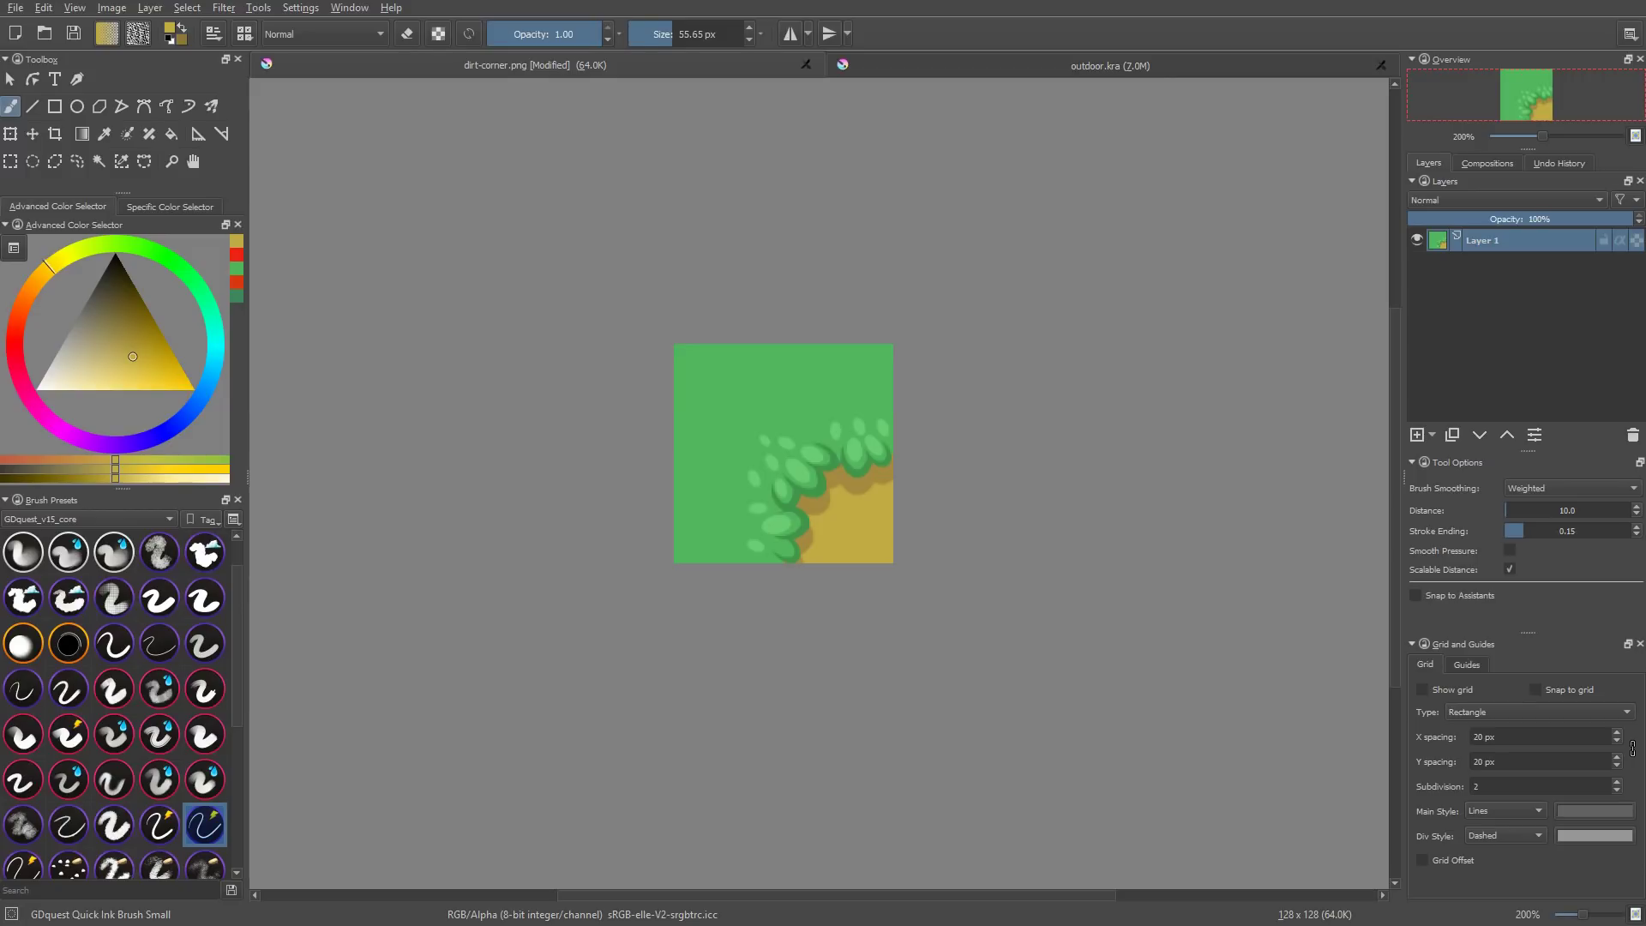
Overwrite dirt-corner.png as a PNG under the same name, then return to outdoor.kra.
{"action": "key", "text": "ctrl+shift+s"}
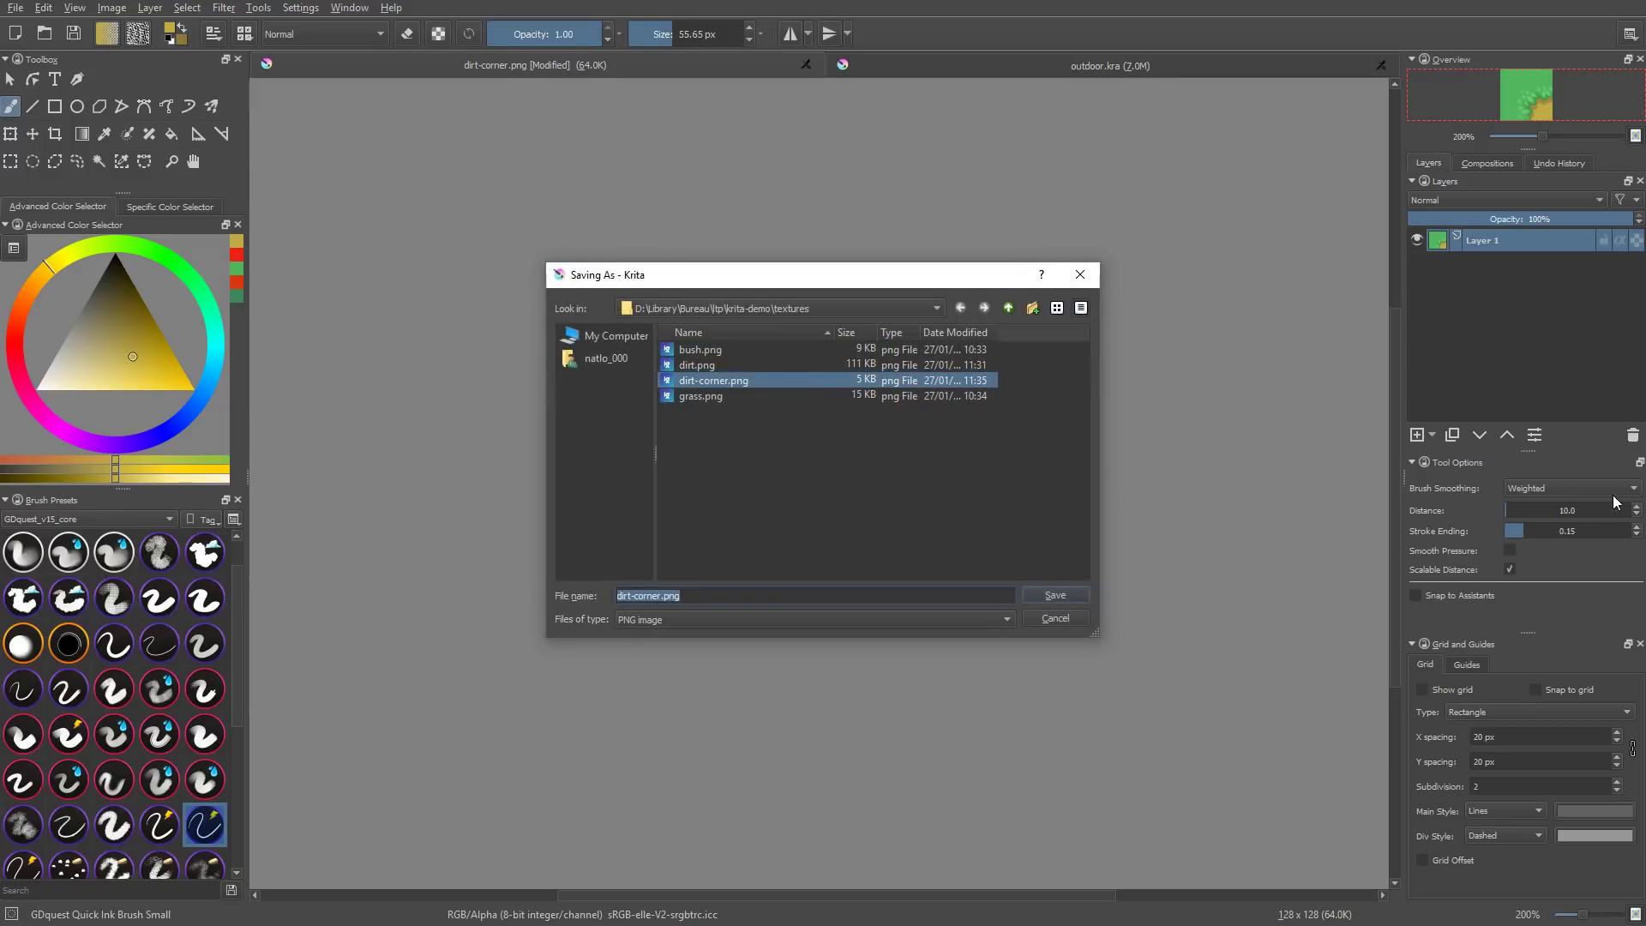
{"action": "key", "text": "Return"}
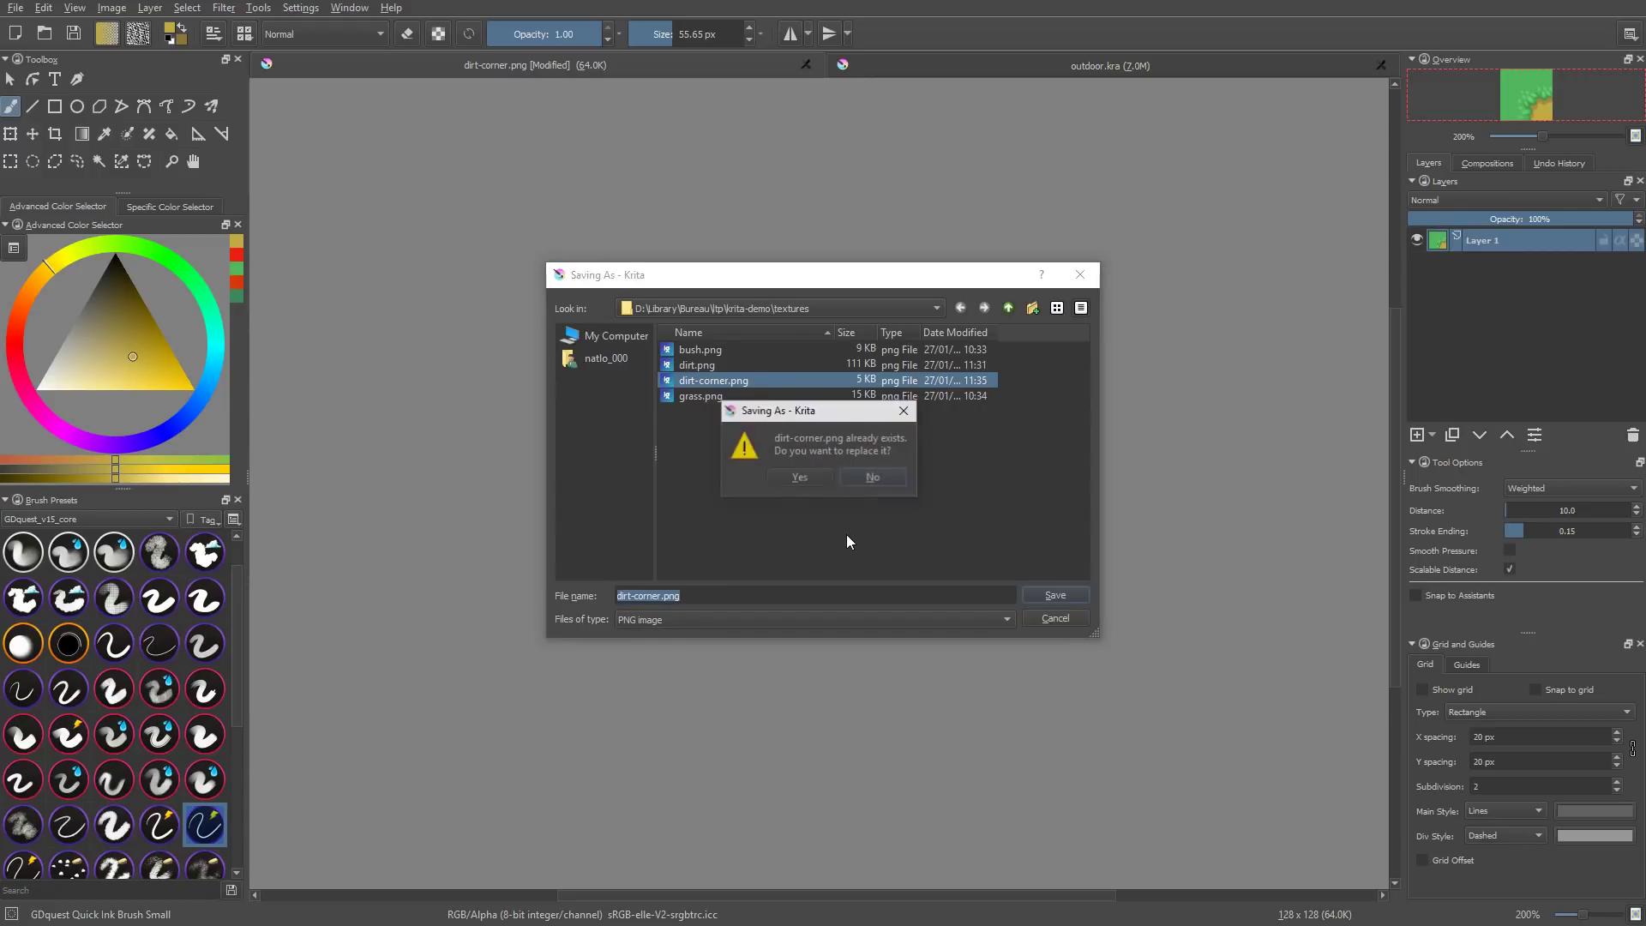
{"action": "left_click", "coordinate": [811, 480]}
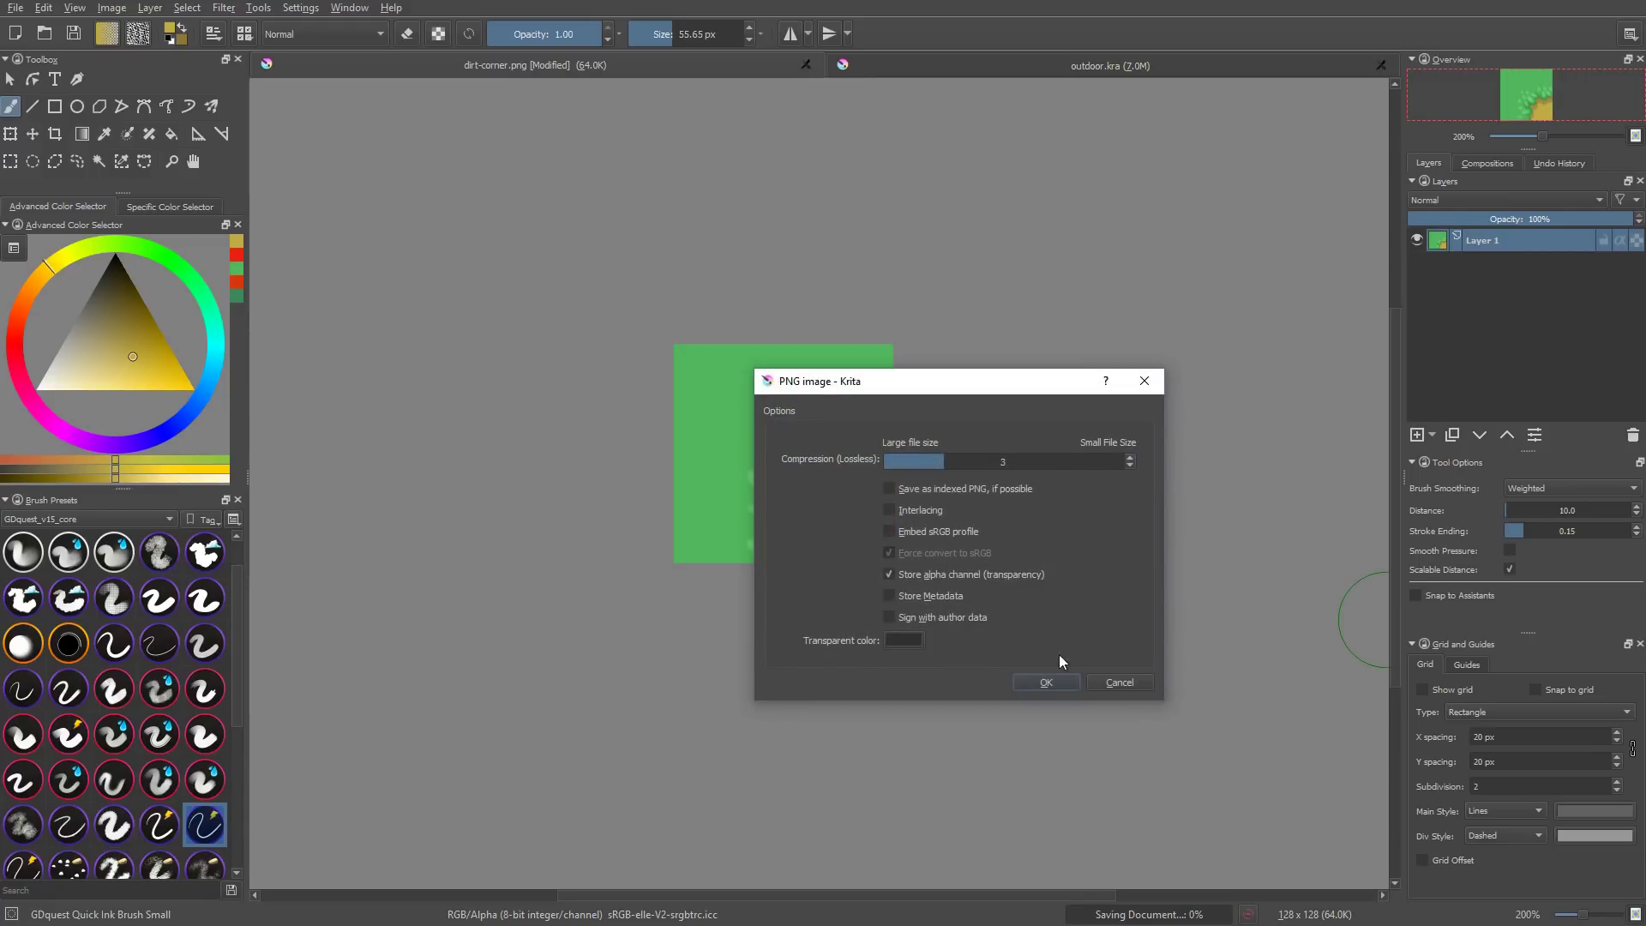
{"action": "key", "text": "Return"}
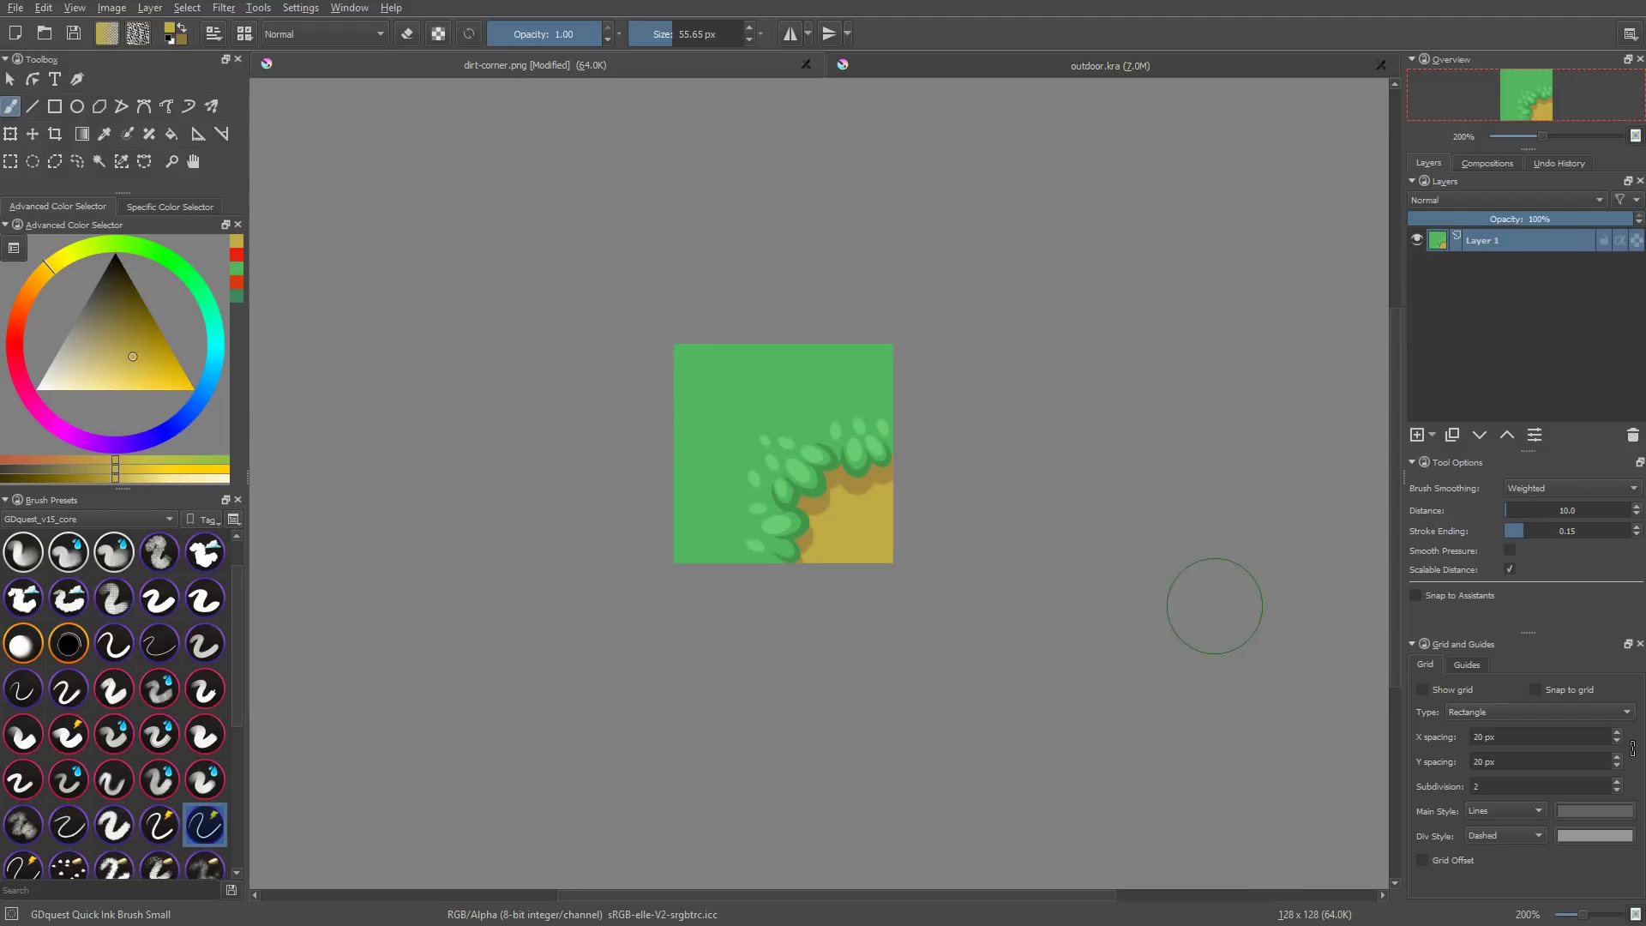
{"action": "left_click", "coordinate": [1149, 64]}
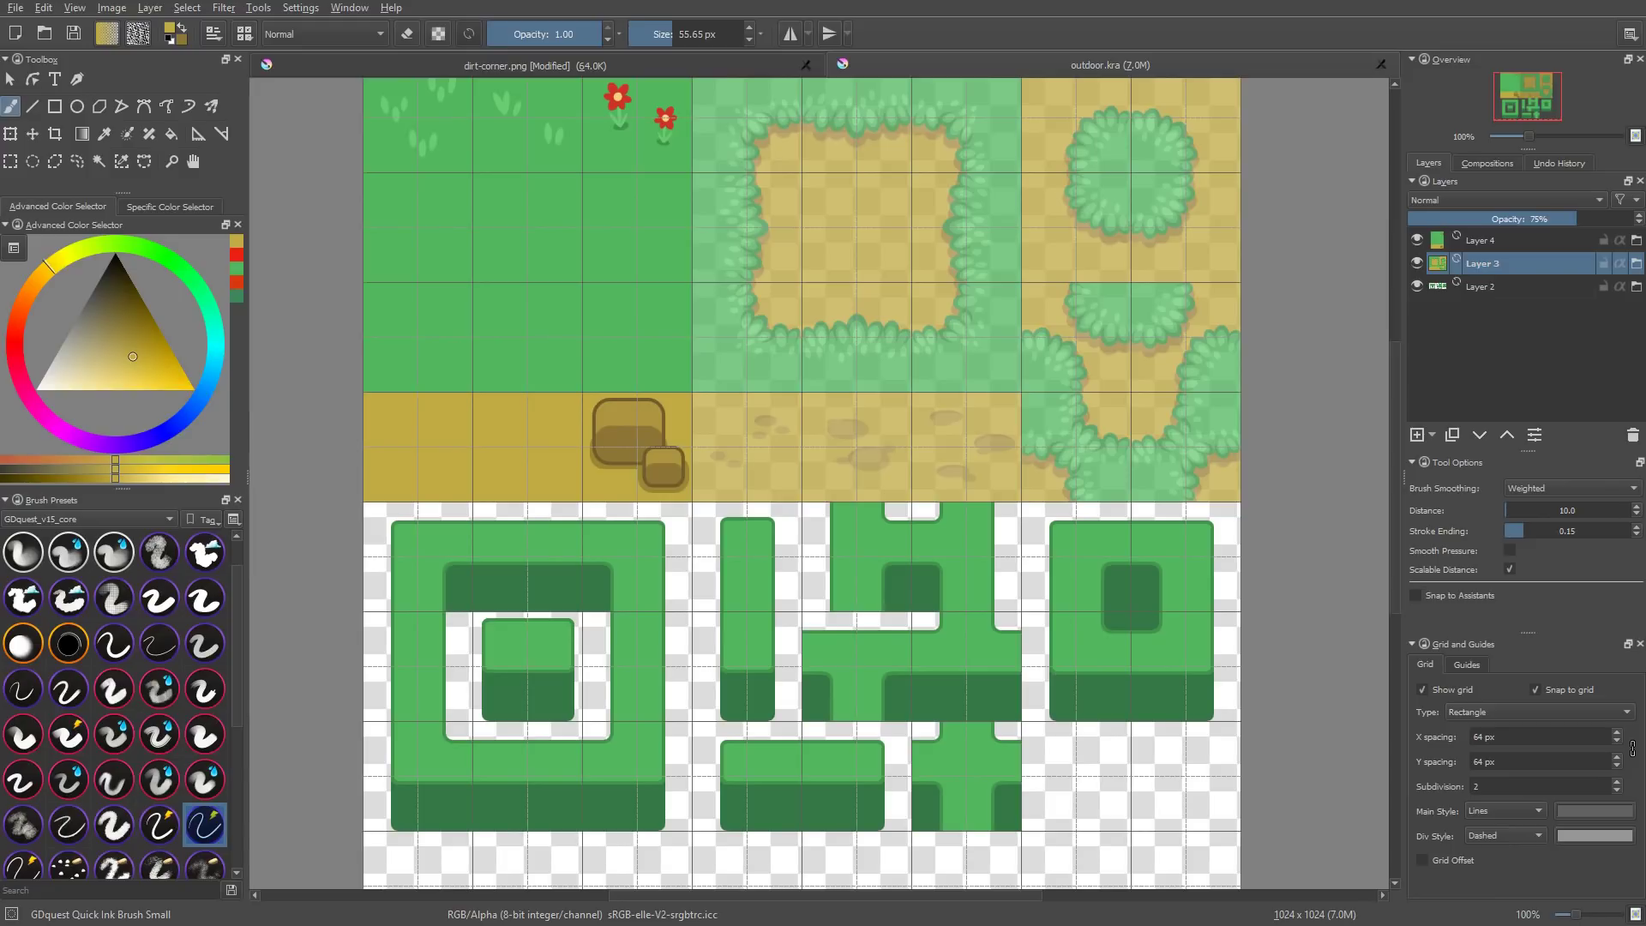
Add a File Layer linked to the relative path textures/dirt-corner.png with No Scaling.
{"action": "left_click", "coordinate": [1433, 436]}
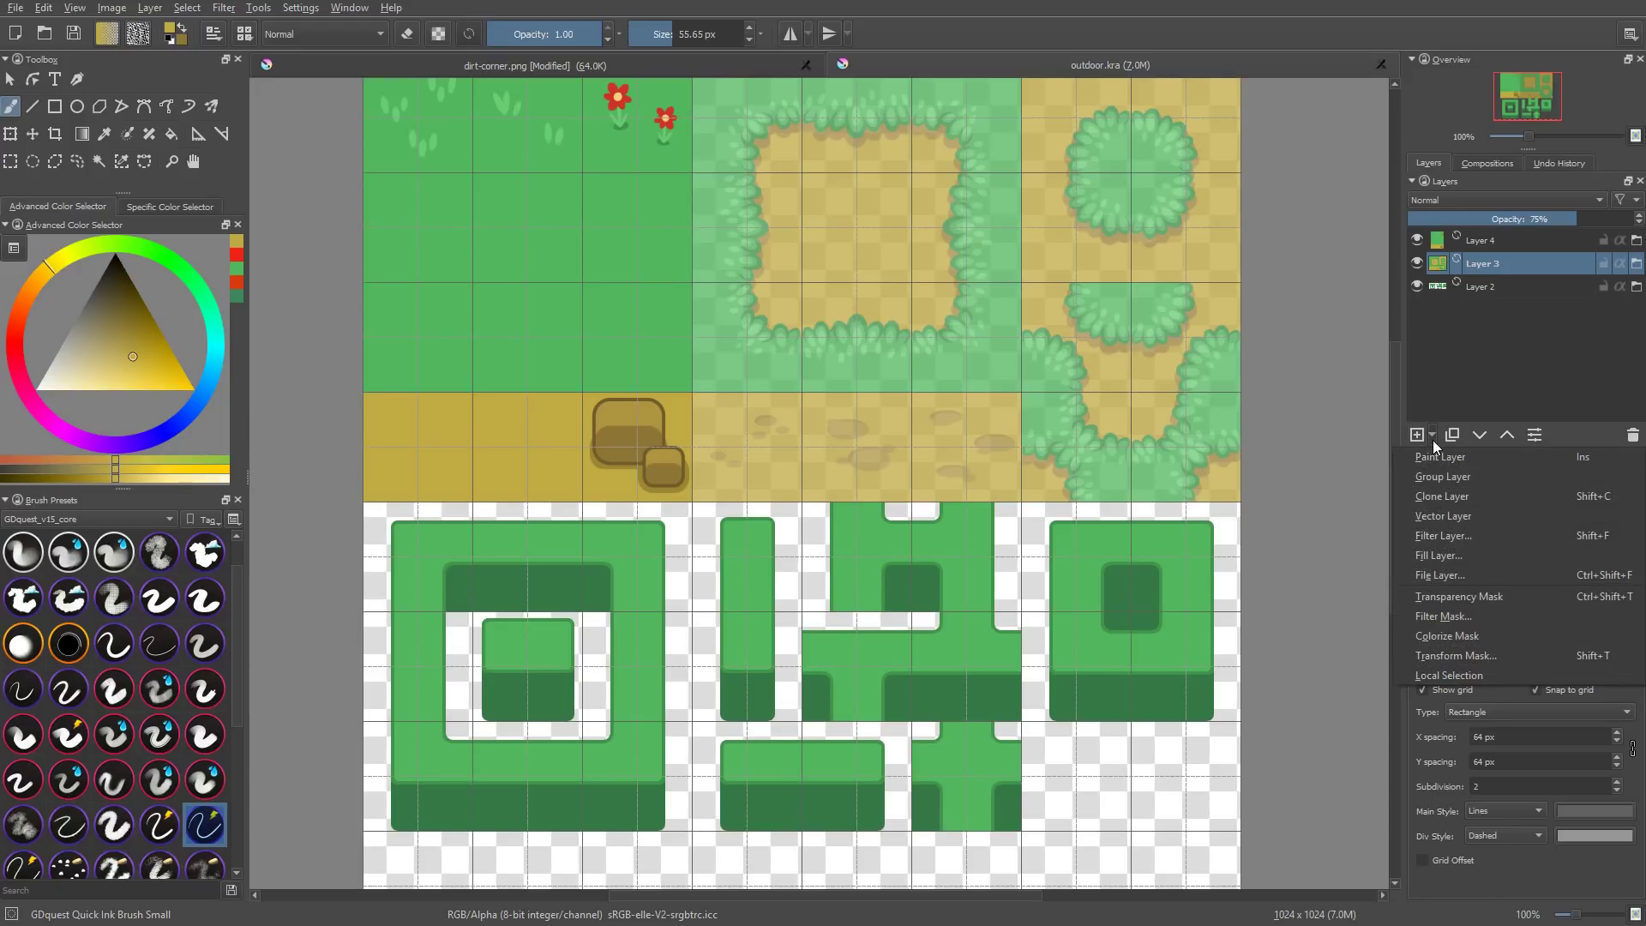
{"action": "left_click", "coordinate": [1456, 580]}
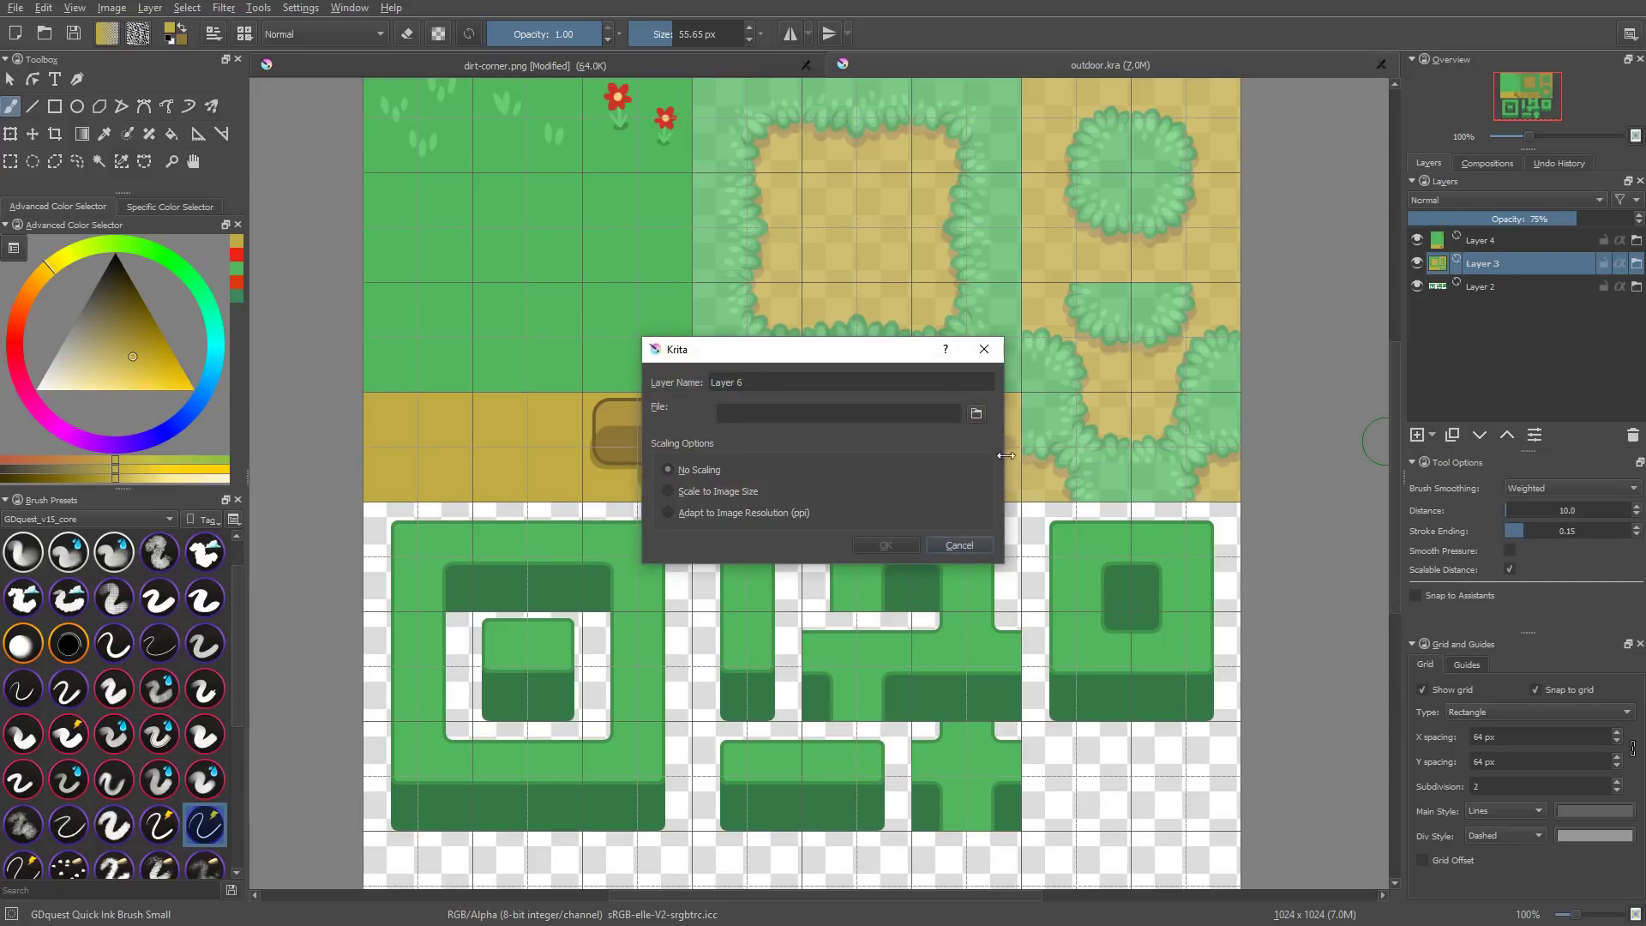
{"action": "left_click", "coordinate": [976, 414]}
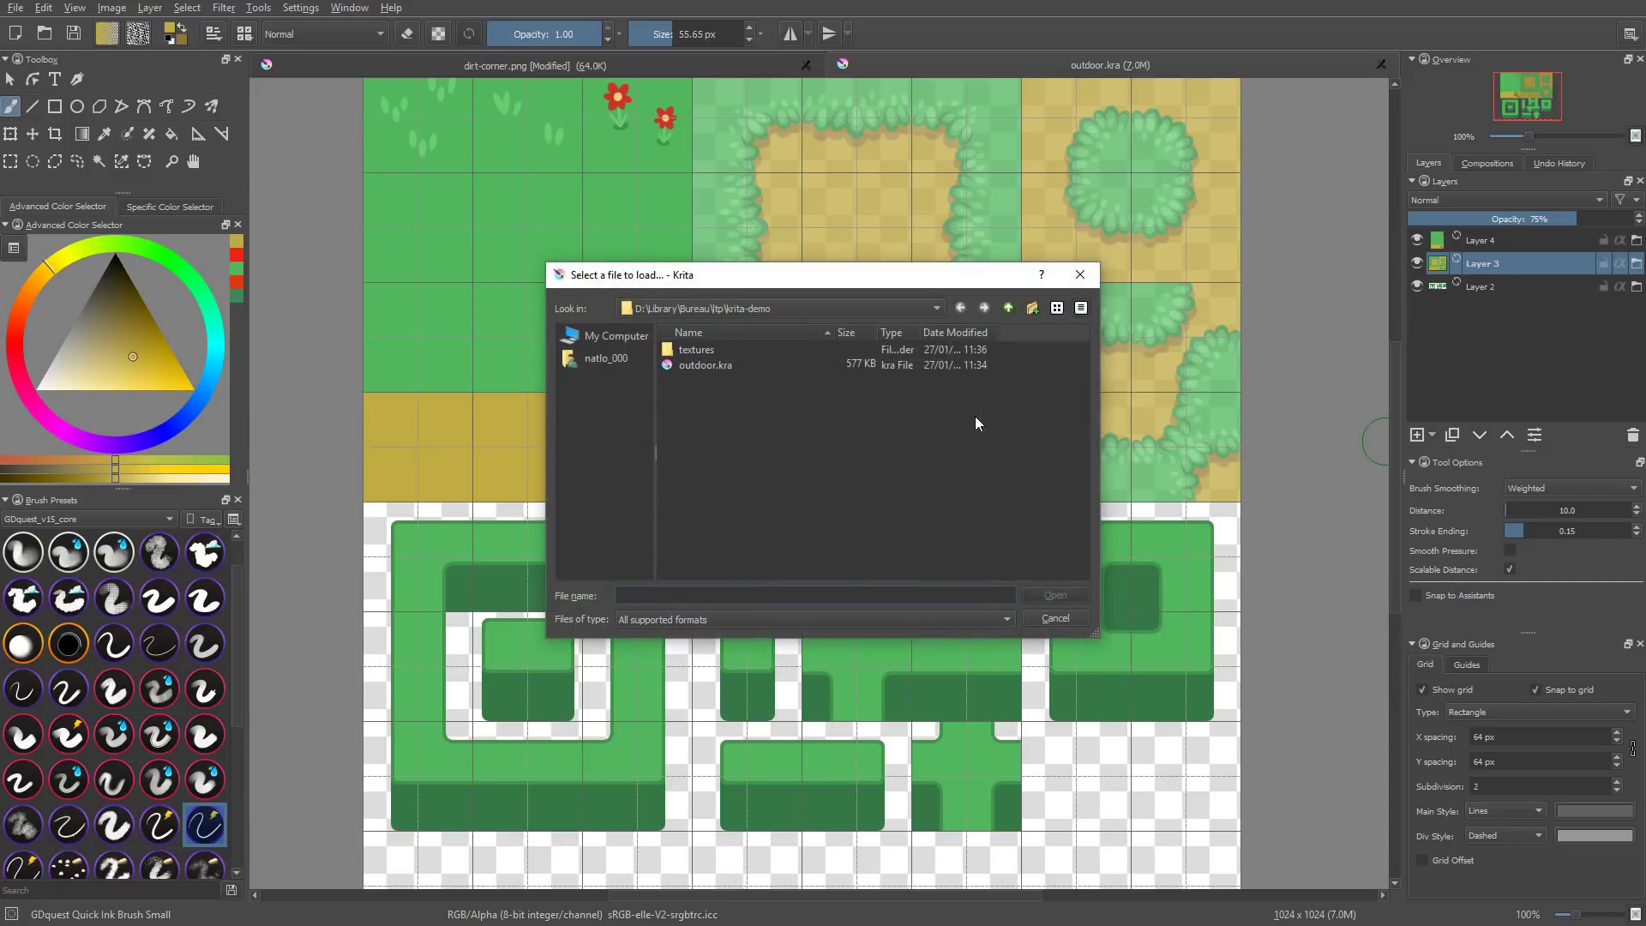
{"action": "left_click", "coordinate": [701, 366]}
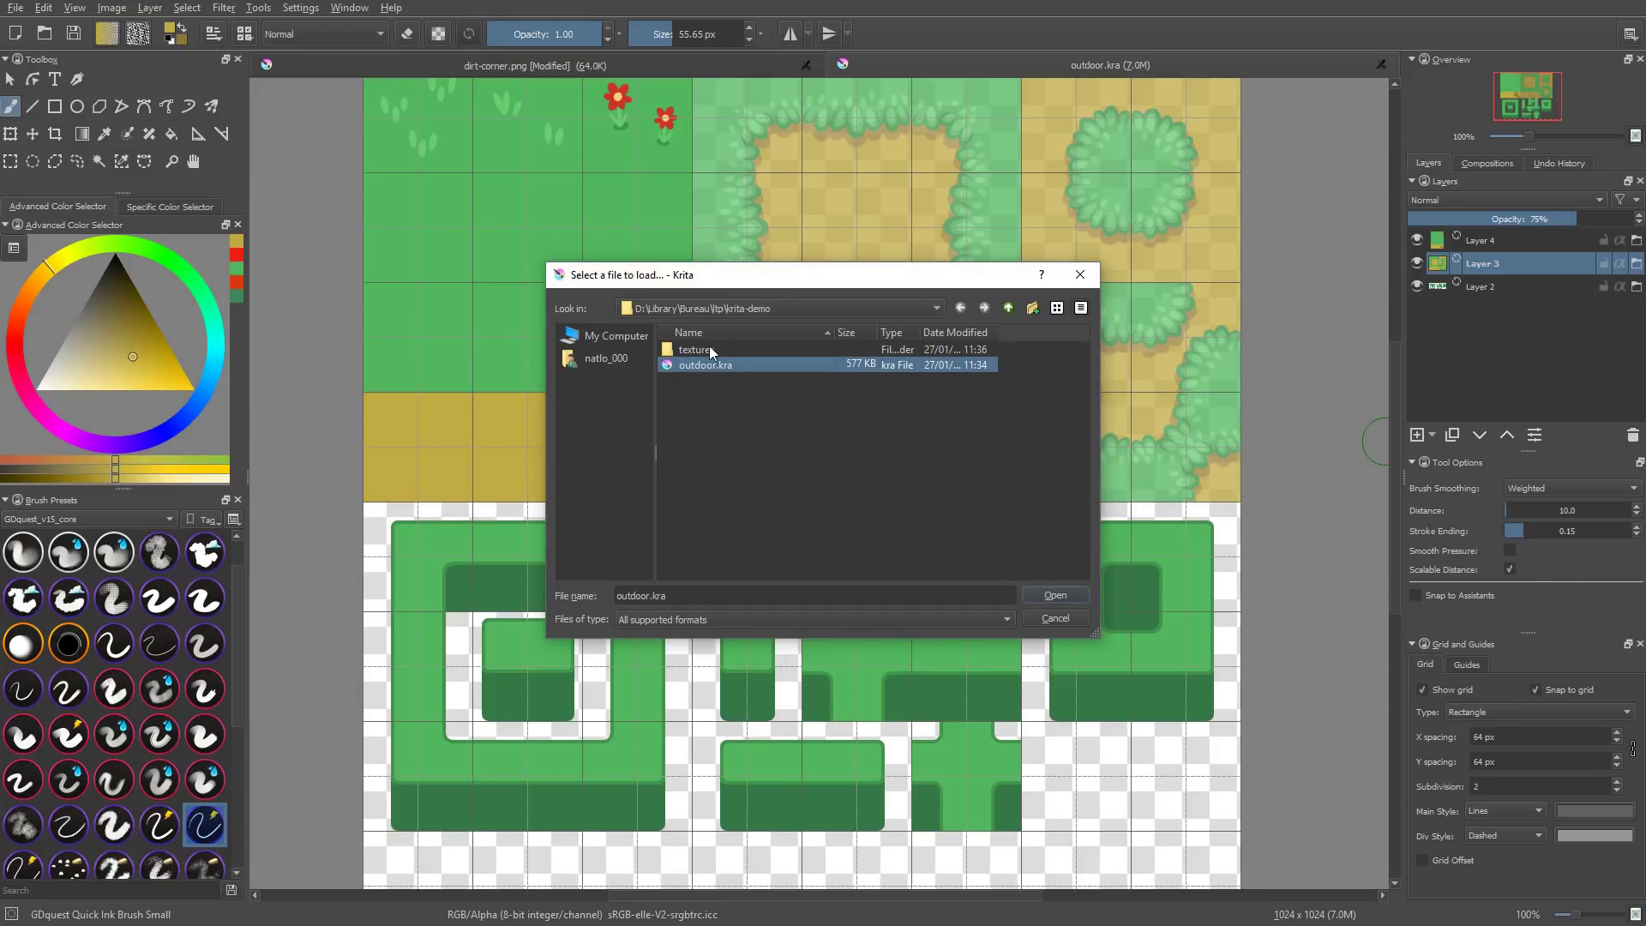
{"action": "left_click", "coordinate": [708, 347]}
{"action": "double_click", "coordinate": [708, 347]}
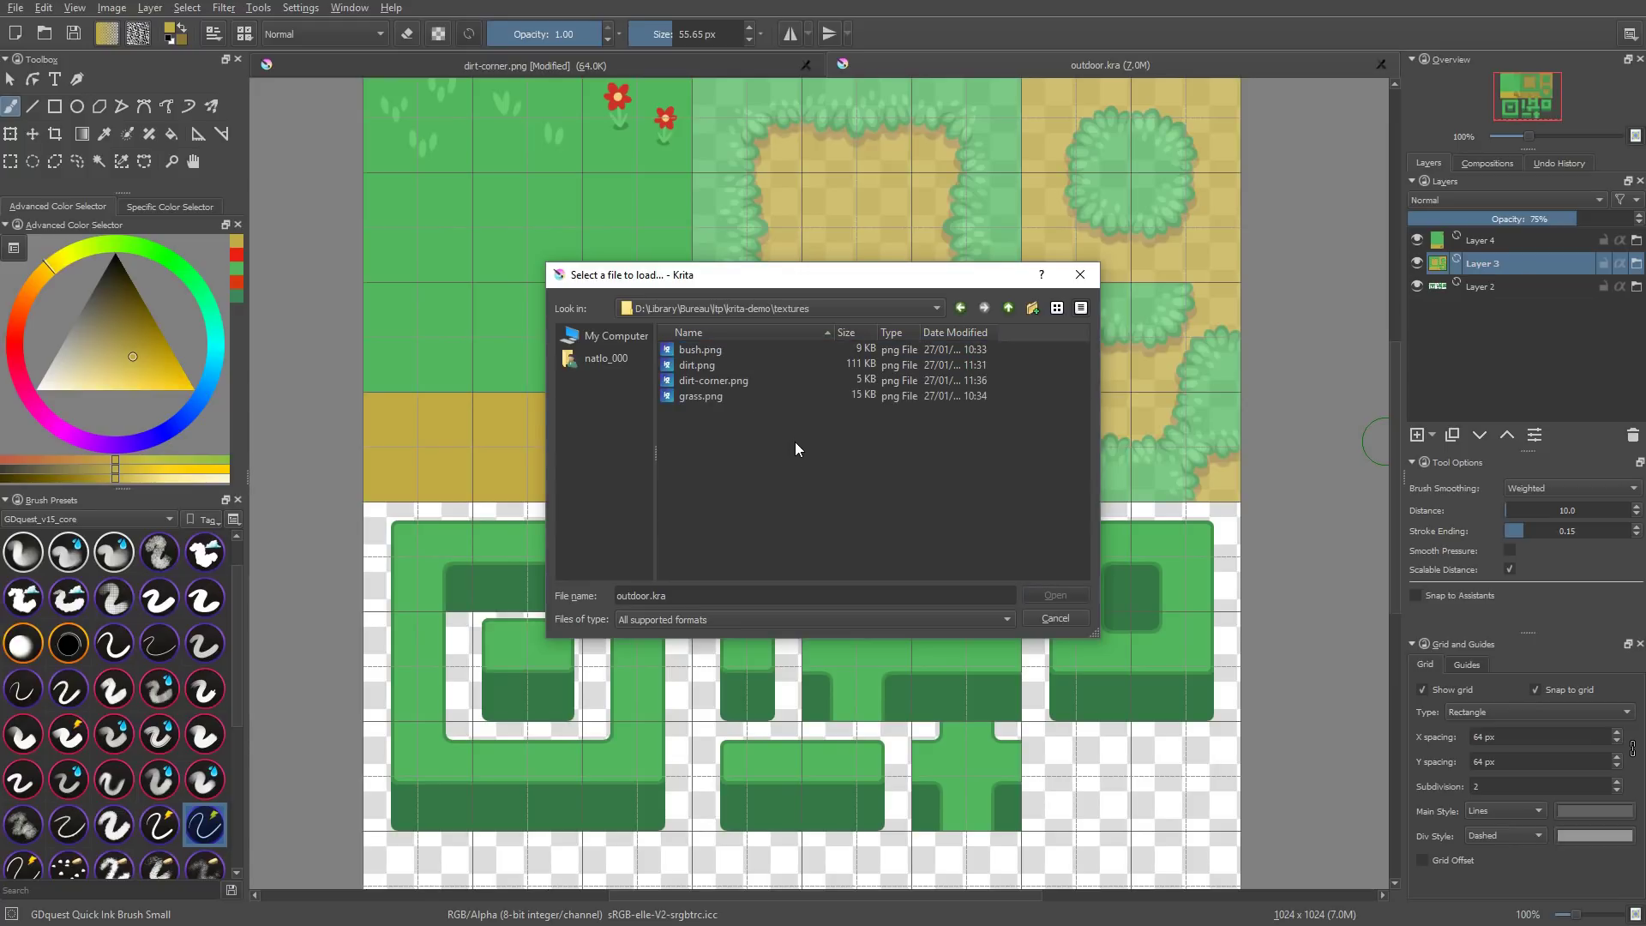
{"action": "left_click", "coordinate": [727, 379]}
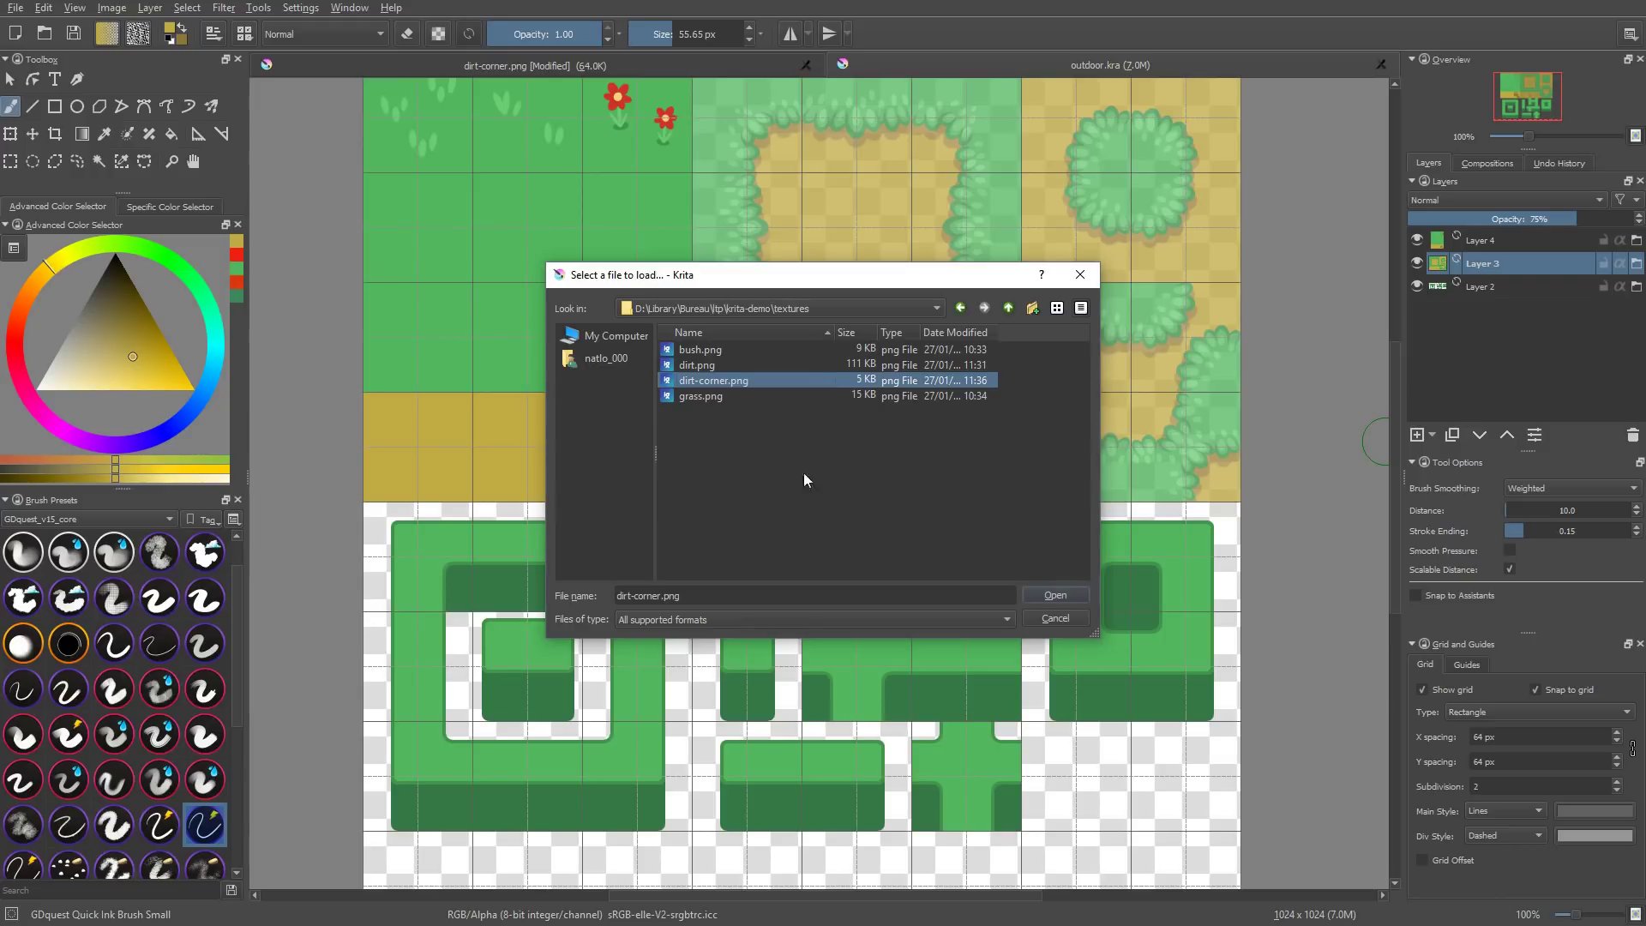
{"action": "left_click", "coordinate": [1035, 595]}
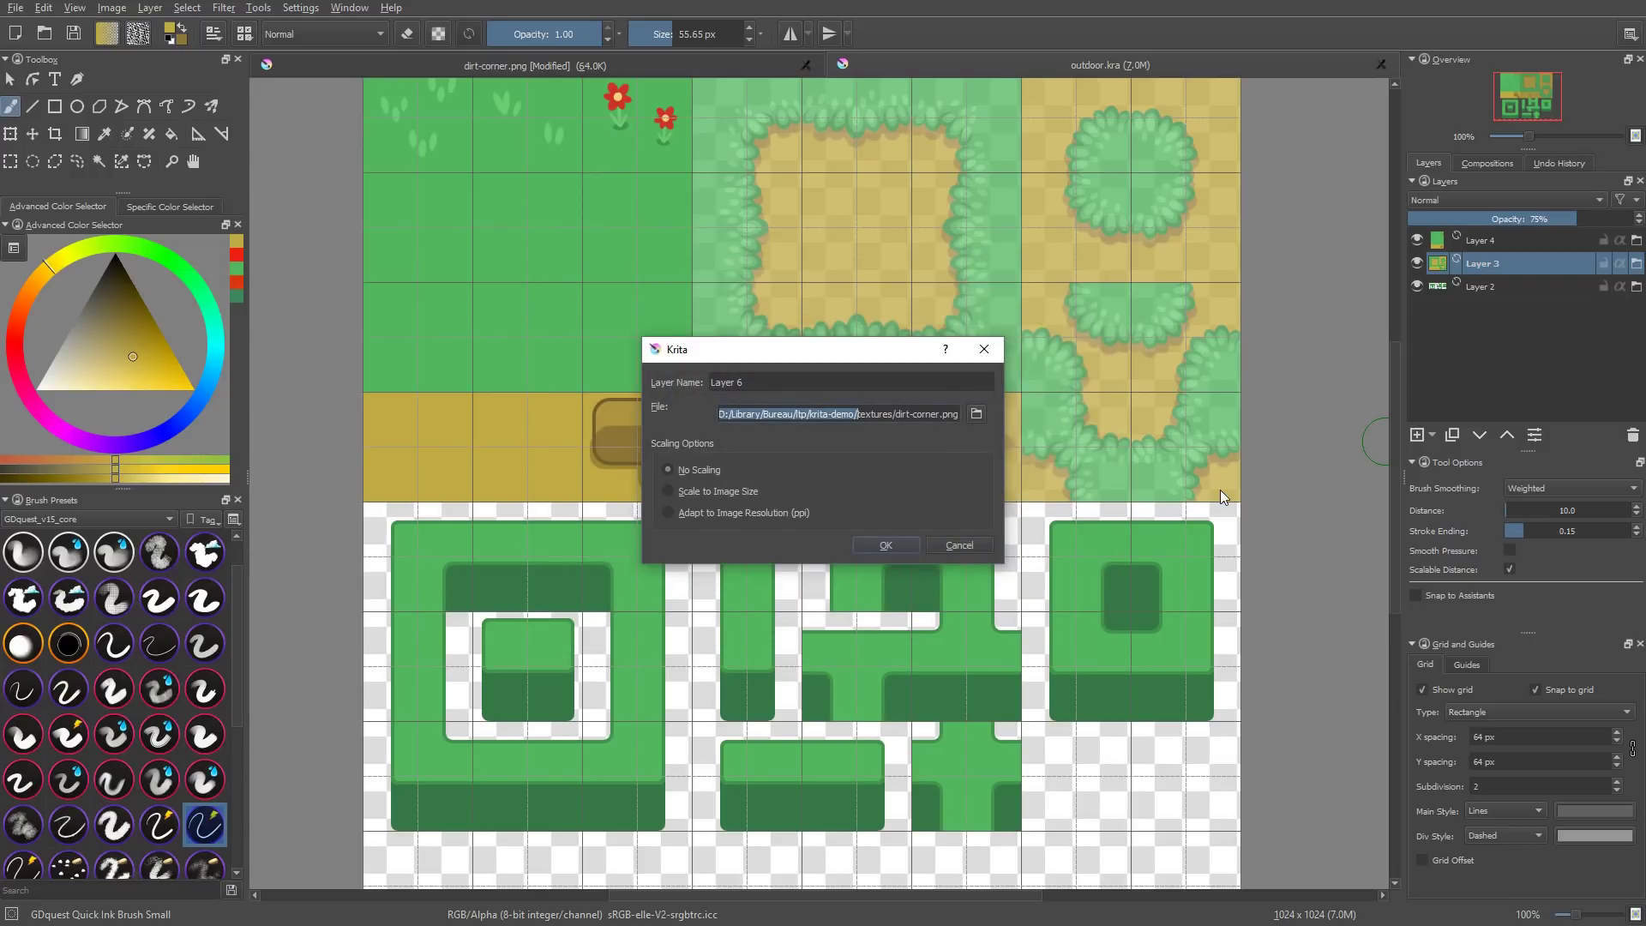
{"action": "key", "text": "BackSpace"}
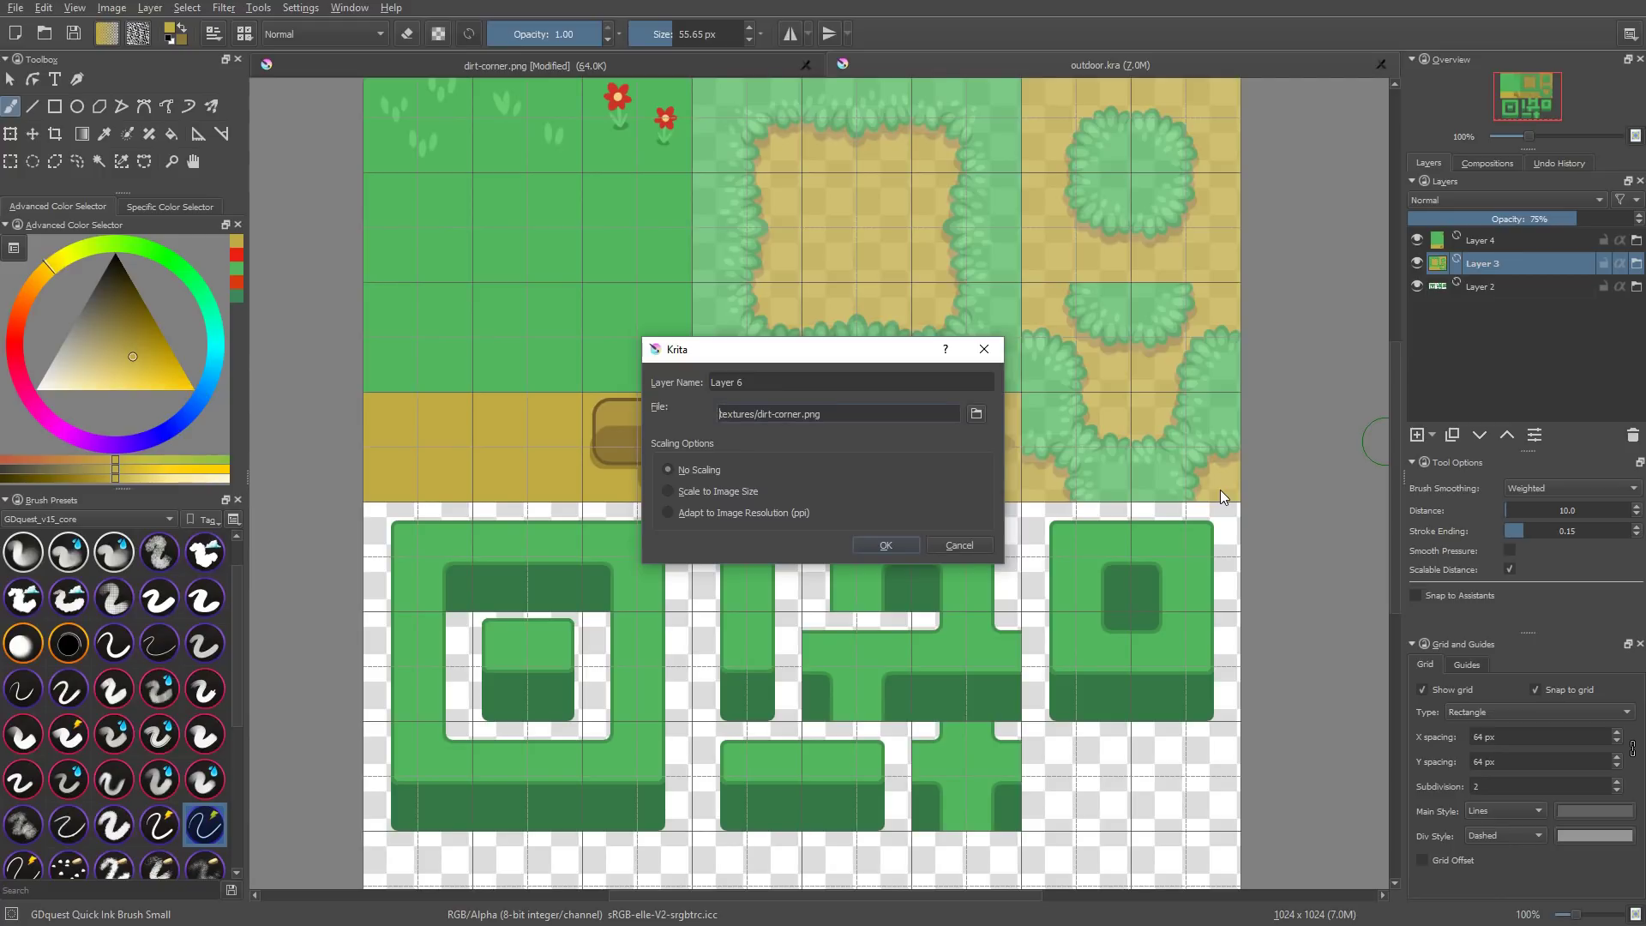
{"action": "left_click", "coordinate": [885, 545]}
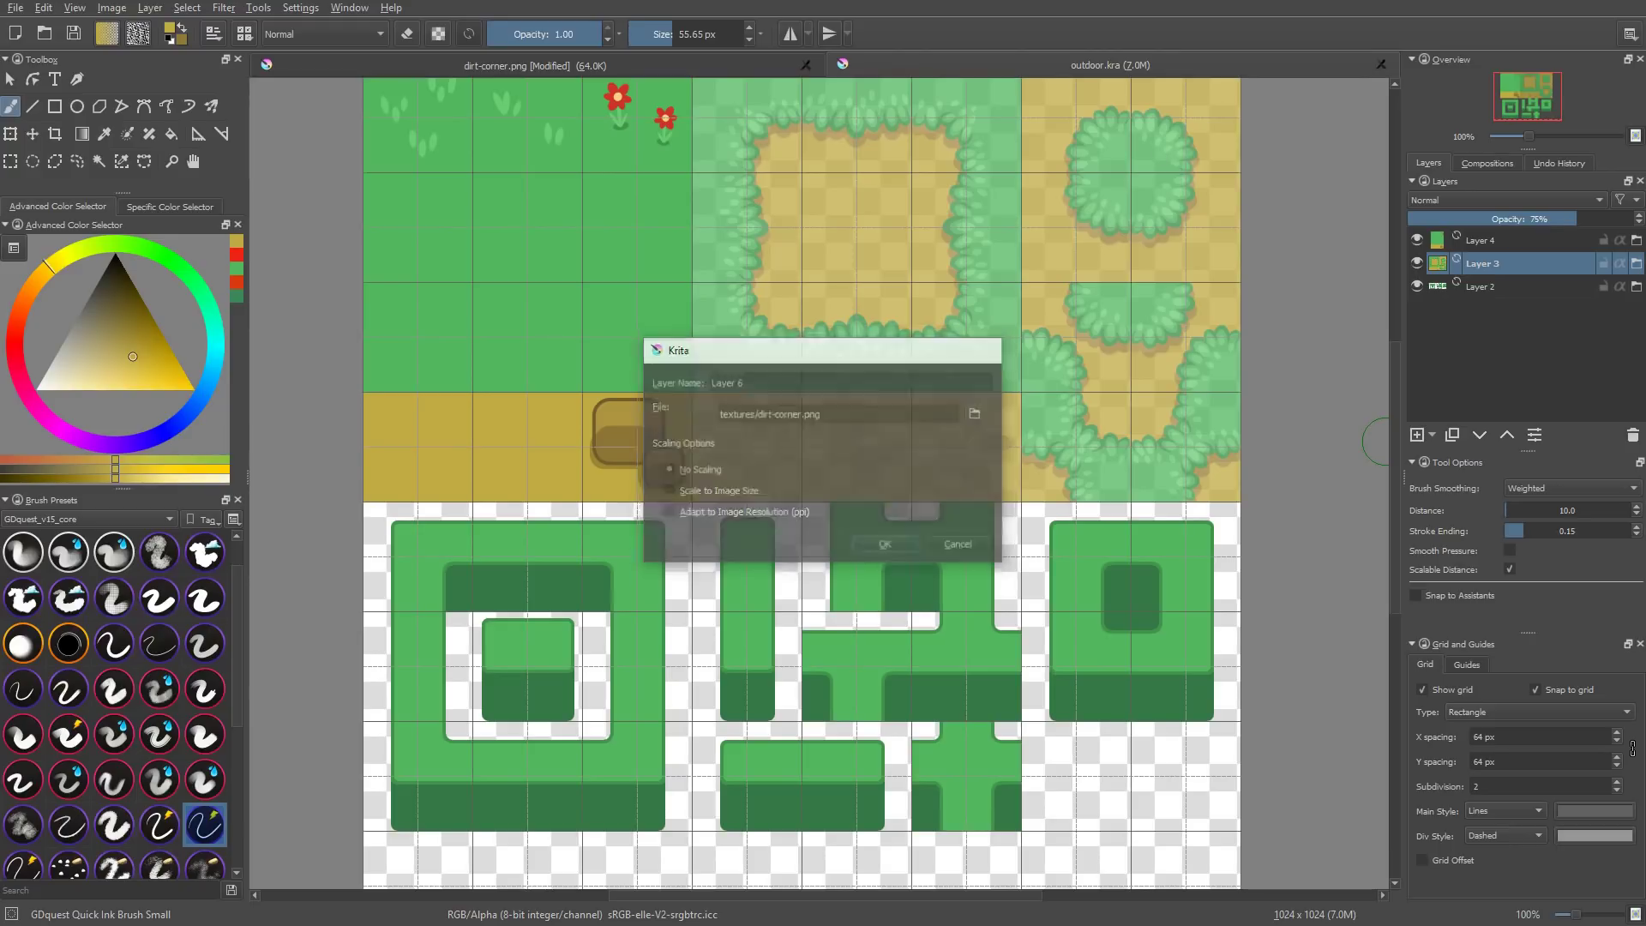
{"action": "left_click_drag", "start_coordinate": [837, 323], "coordinate": [867, 471]}
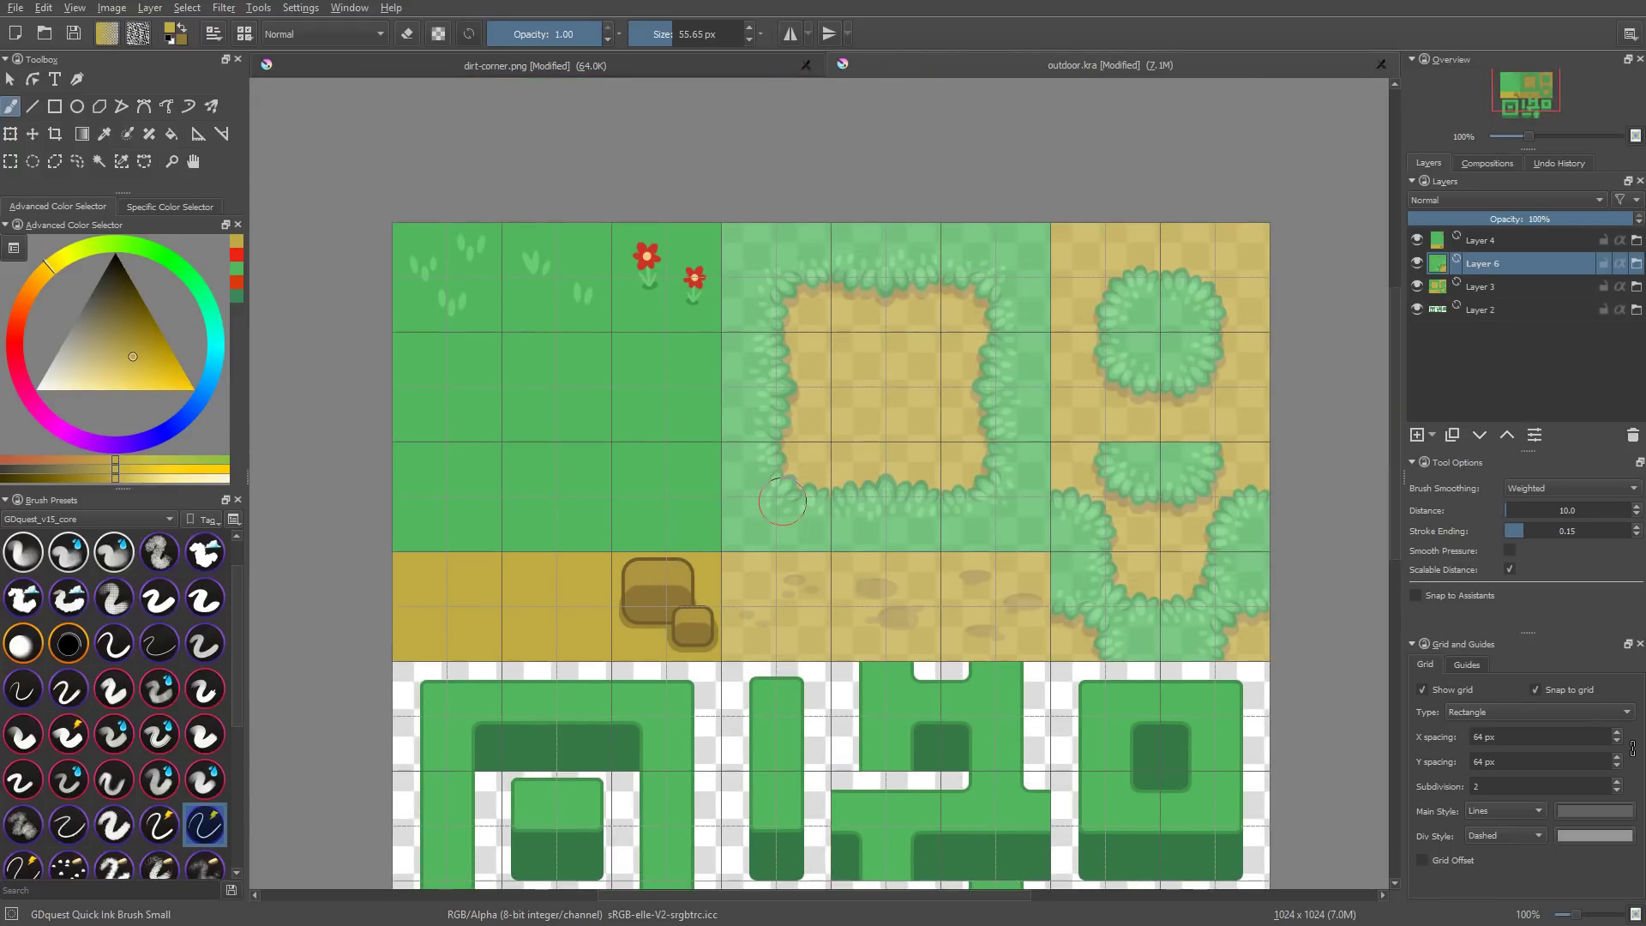
Snap Layer 6's dirt-corner tile into the patch's top-left inner grid cell, then duplicate the layer.
{"action": "key", "text": "t"}
{"action": "left_click_drag", "start_coordinate": [426, 275], "coordinate": [761, 308]}
{"action": "scroll", "coordinate": [767, 307], "scroll_direction": "up", "scroll_amount": 2}
{"action": "scroll", "coordinate": [823, 301], "scroll_direction": "up", "scroll_amount": 2}
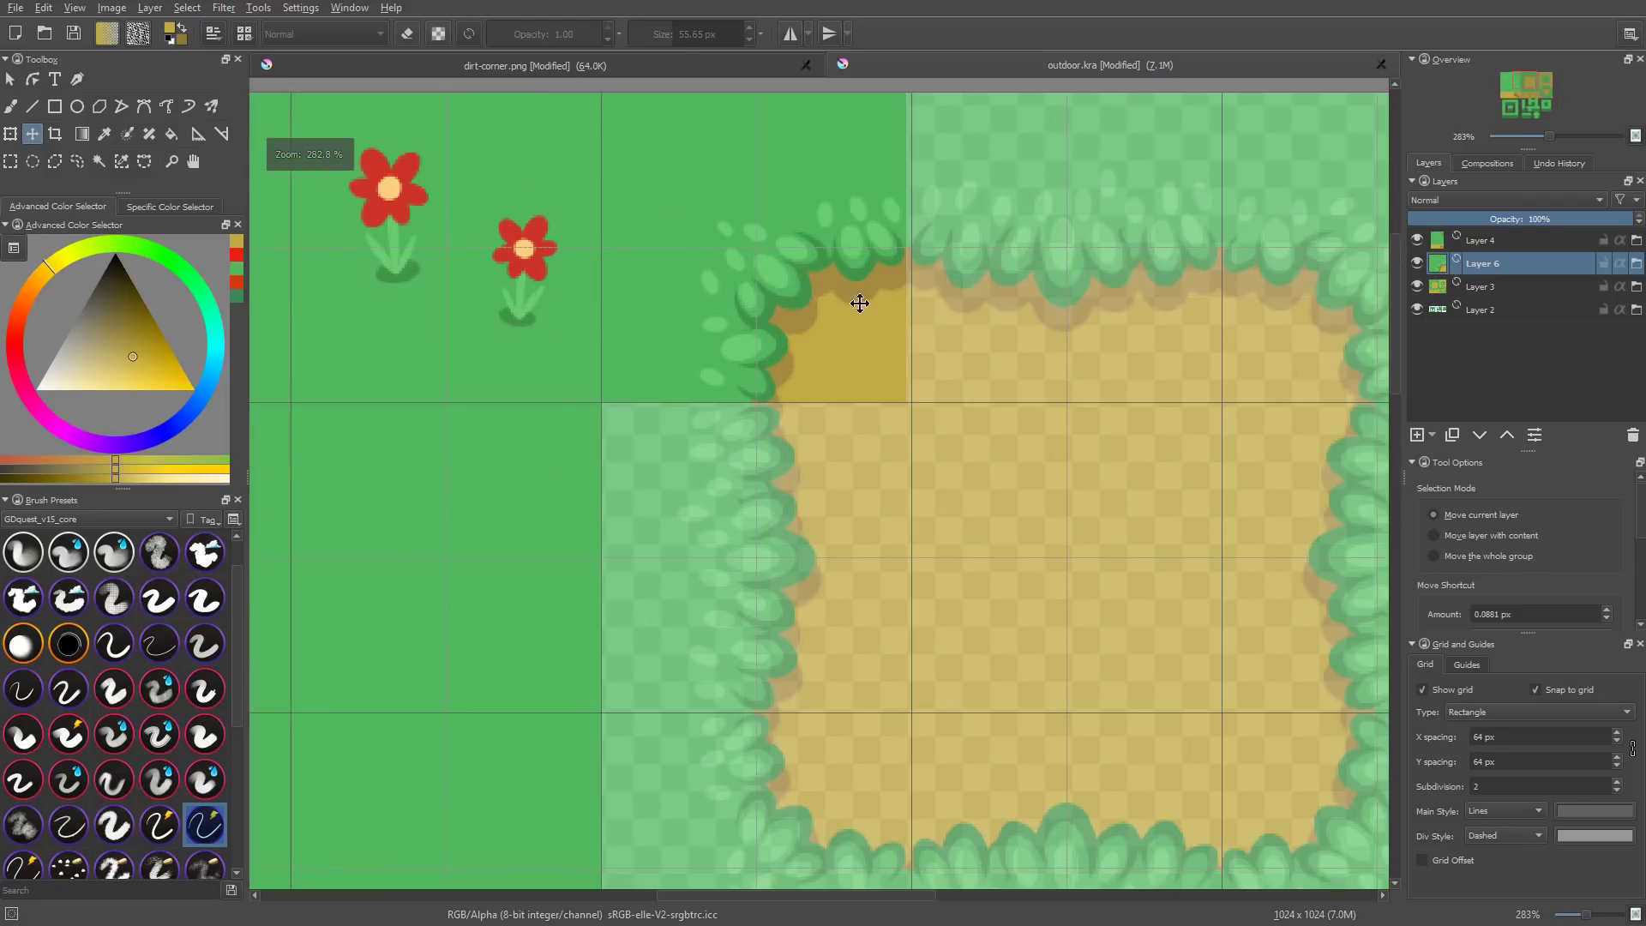
{"action": "scroll", "coordinate": [1106, 389], "scroll_direction": "down", "scroll_amount": 1}
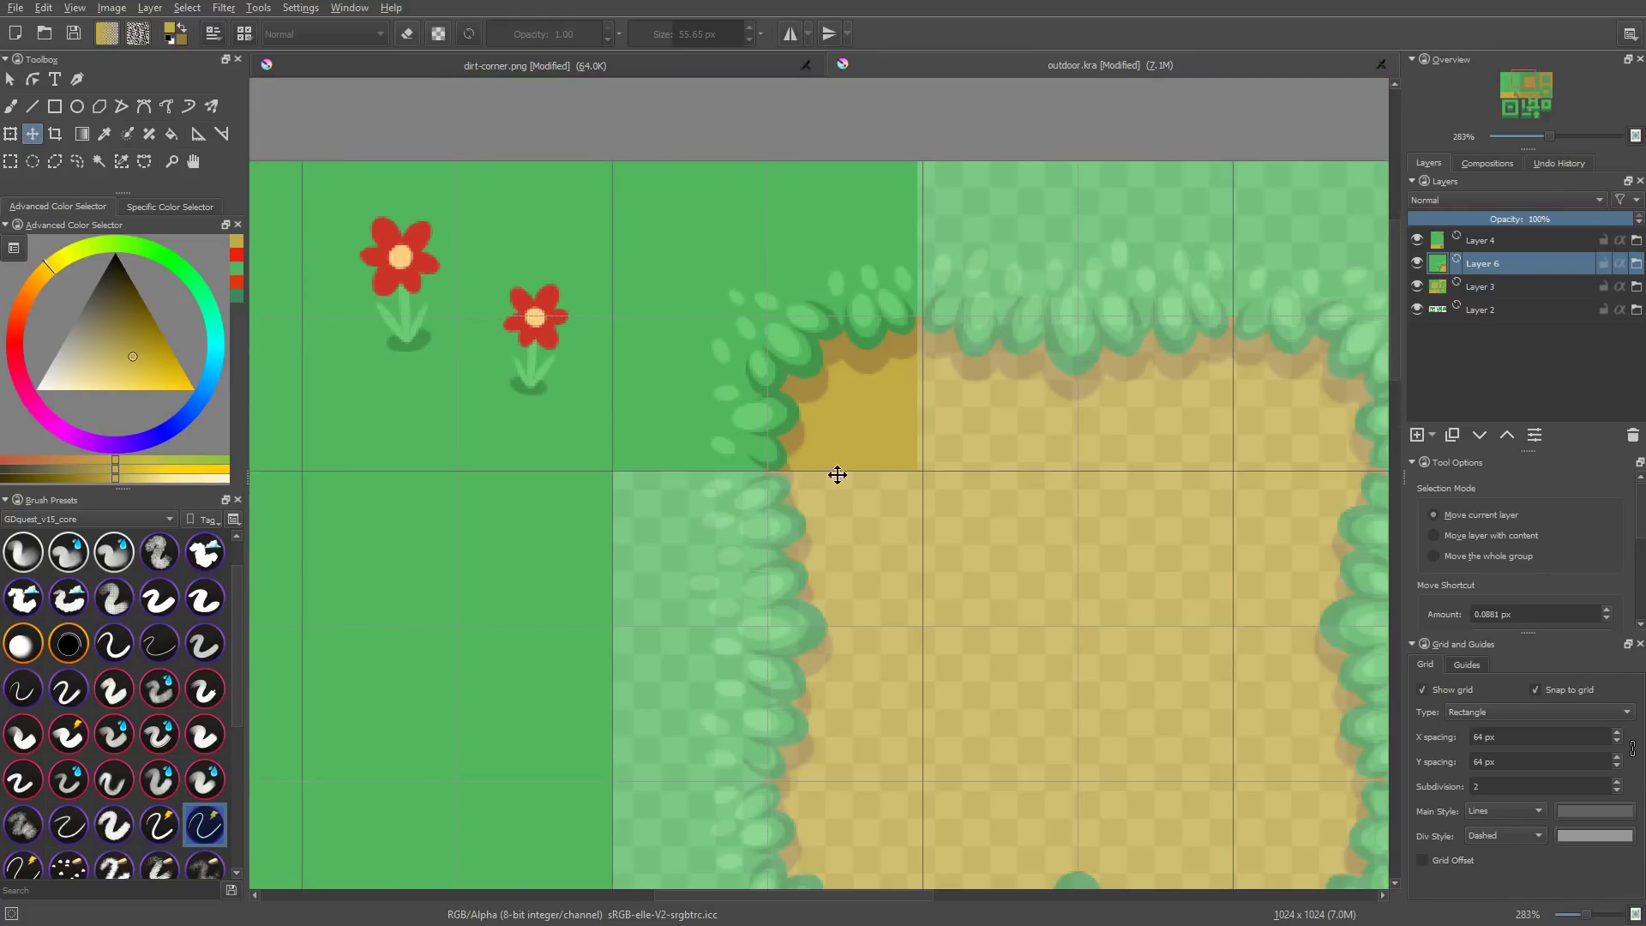
{"action": "left_click_drag", "start_coordinate": [941, 492], "coordinate": [947, 493]}
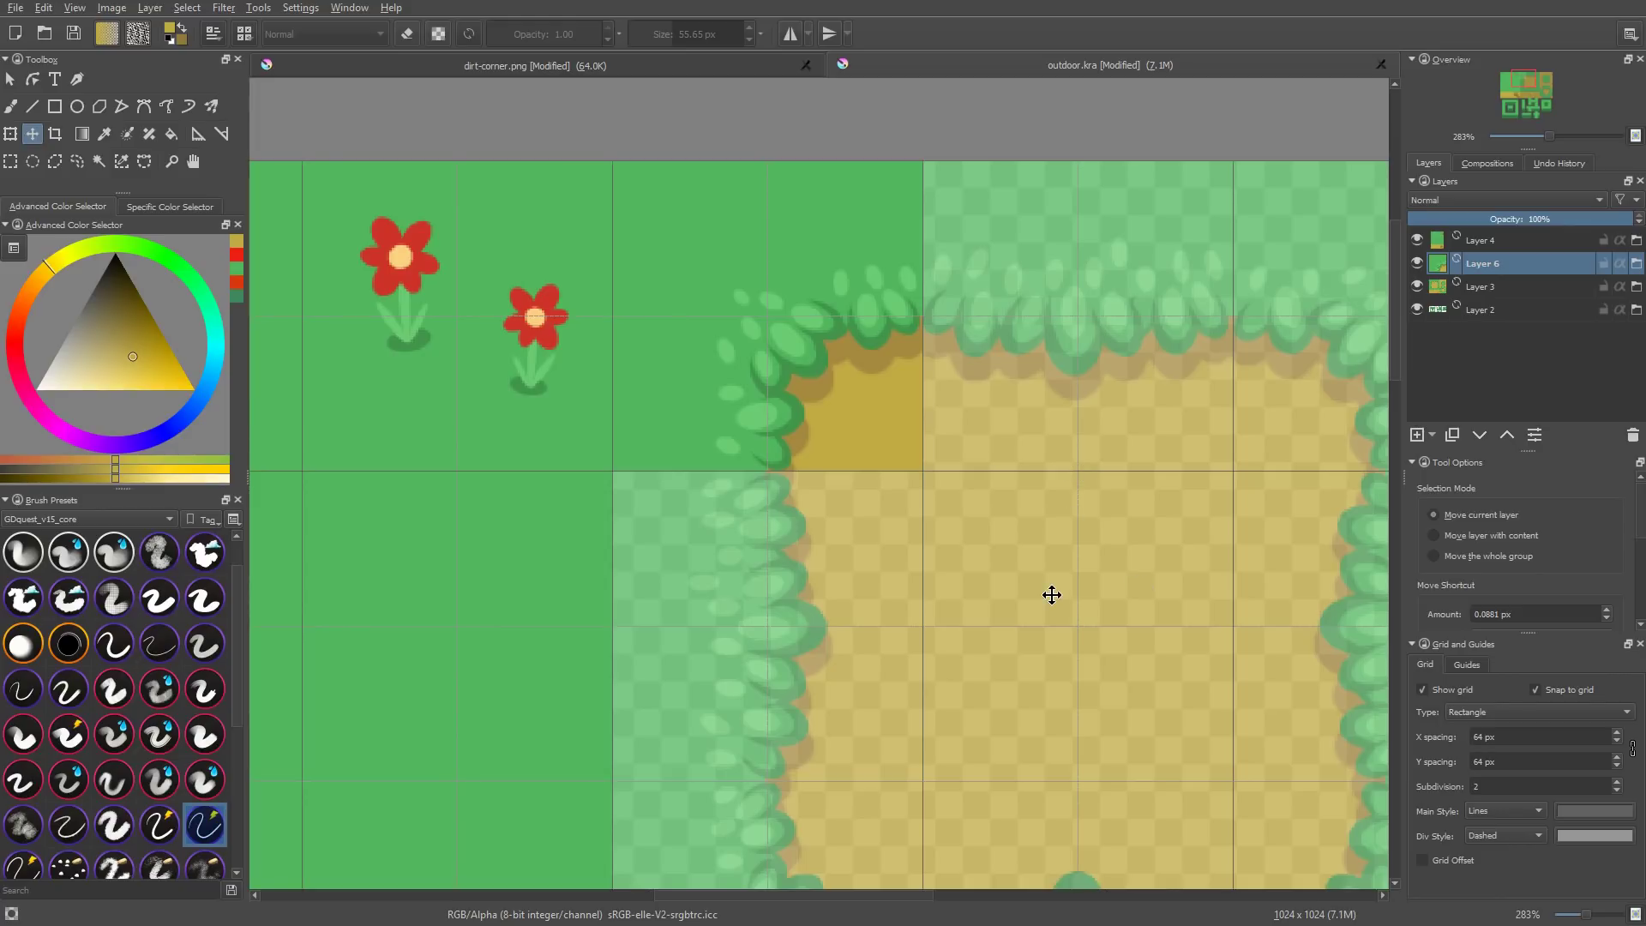
{"action": "key", "text": "ctrl+j"}
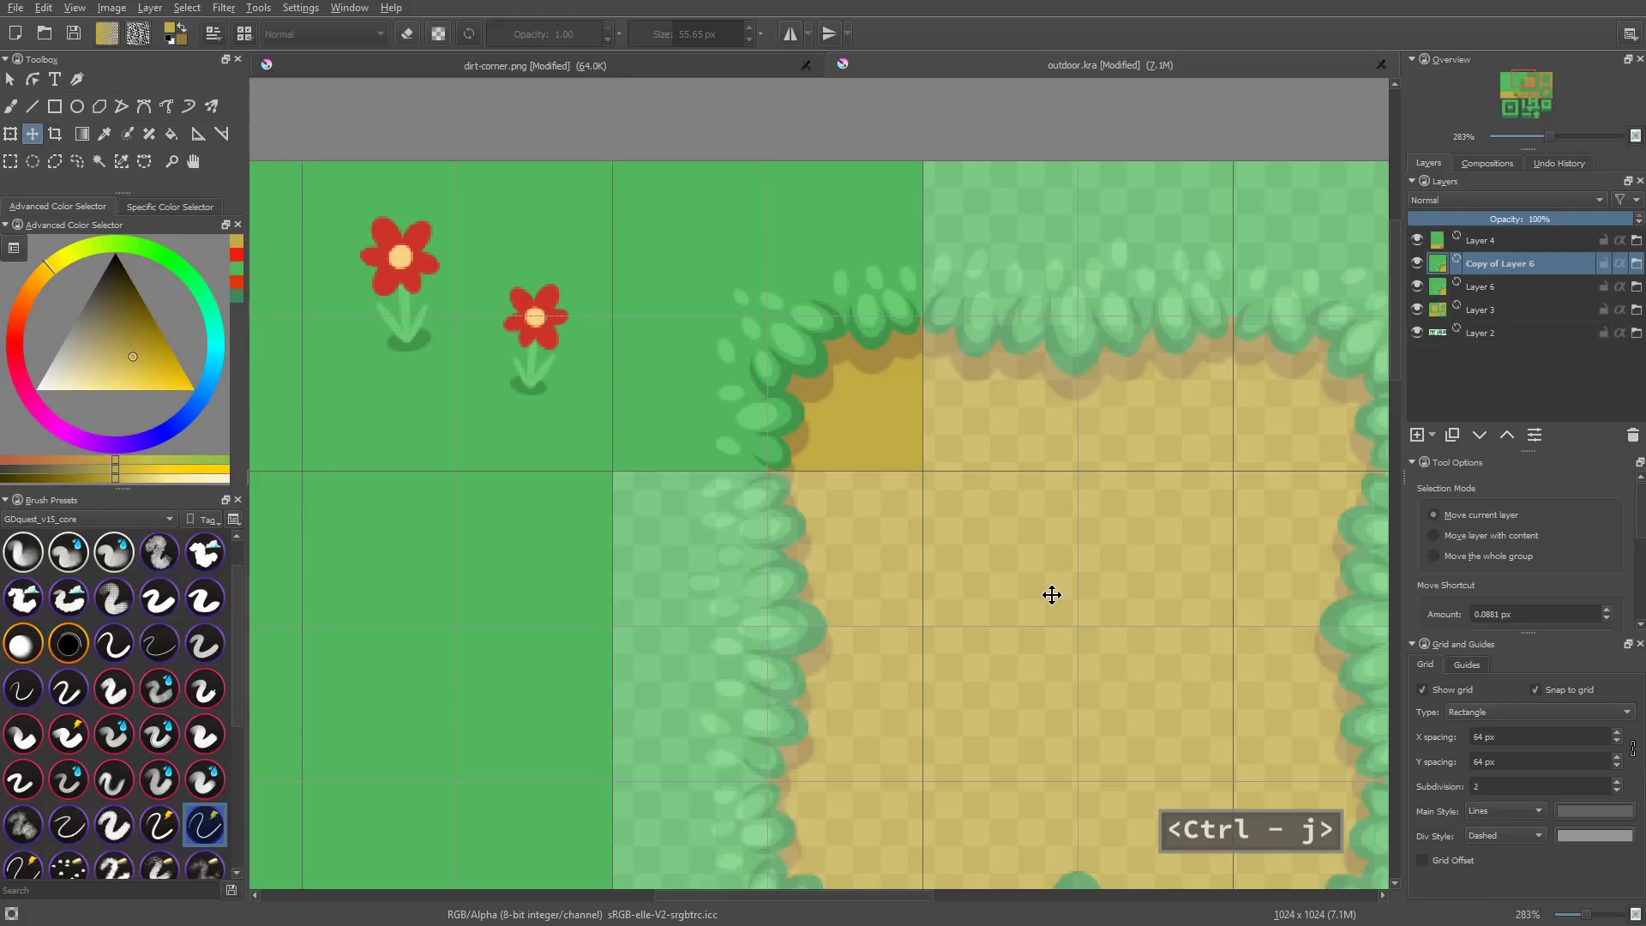
Drag Copy of Layer 6 to the top-right inner corner of the bush-framed dirt patch.
{"action": "left_click_drag", "start_coordinate": [739, 393], "coordinate": [459, 415]}
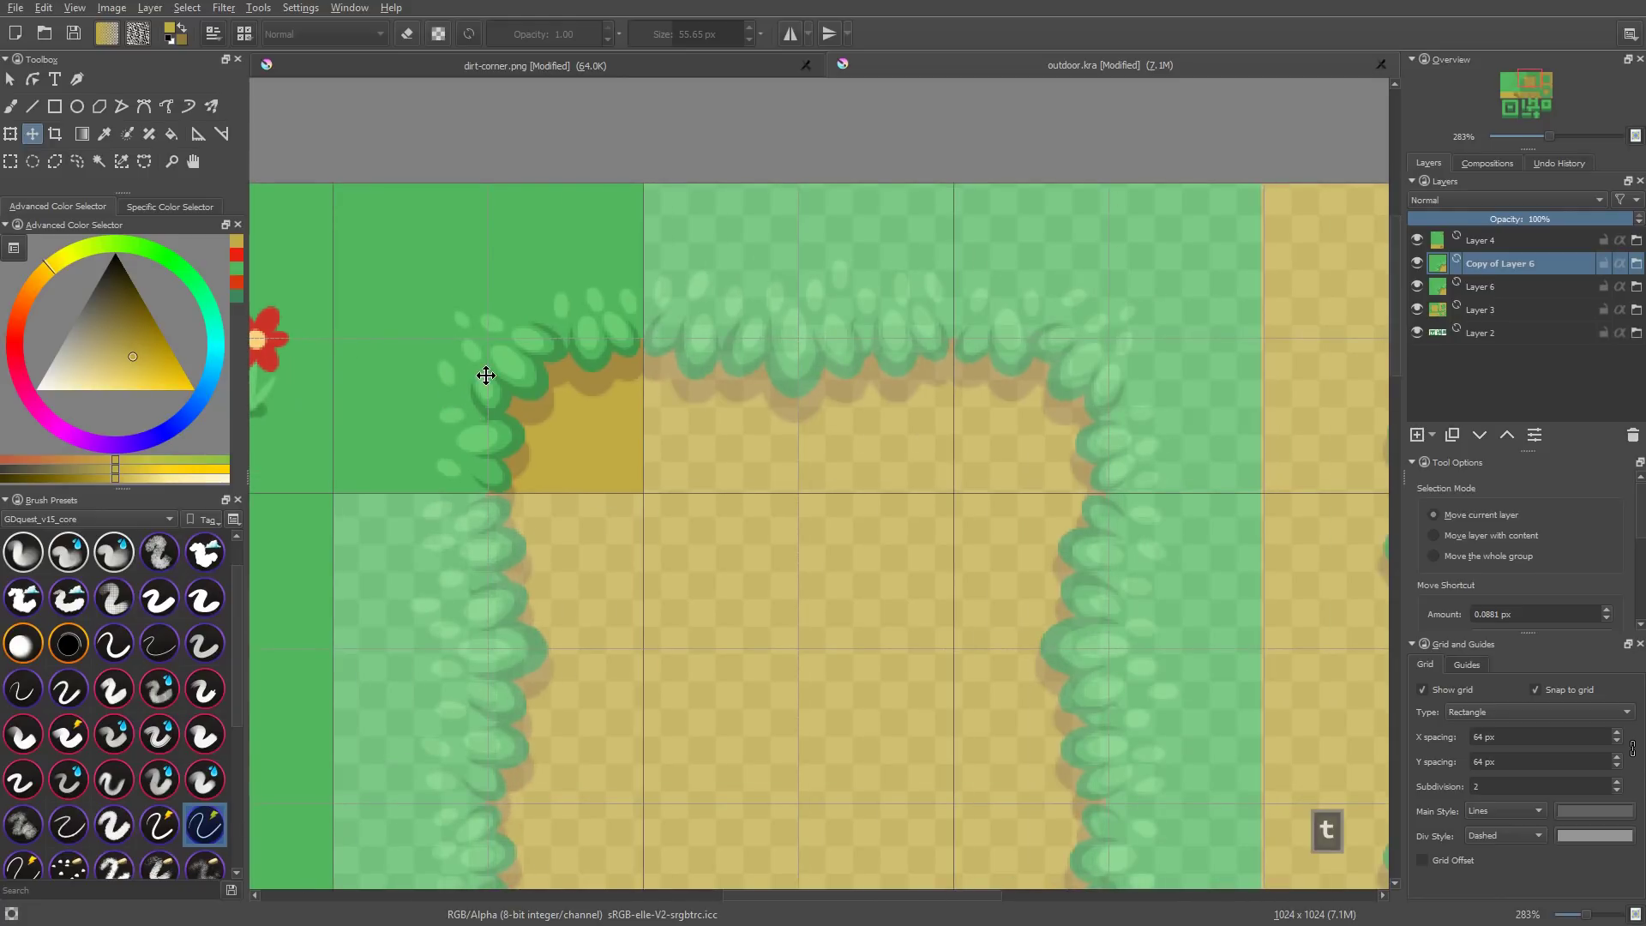
{"action": "left_click_drag", "start_coordinate": [485, 375], "coordinate": [1114, 417]}
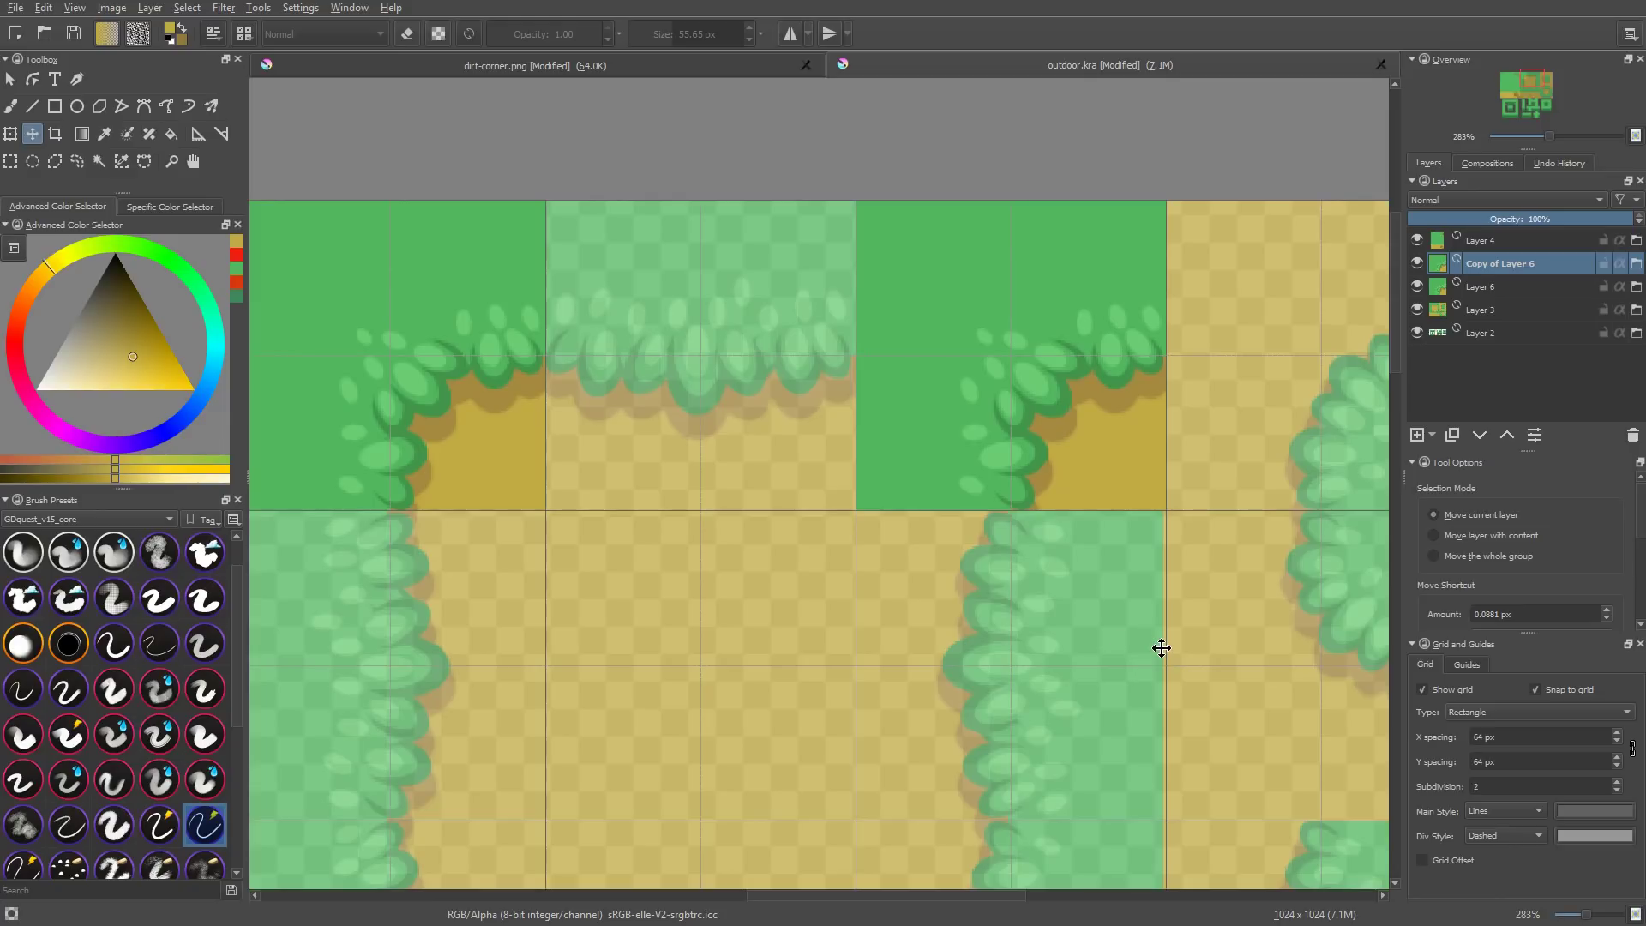
{"action": "key", "text": "ctrl+t"}
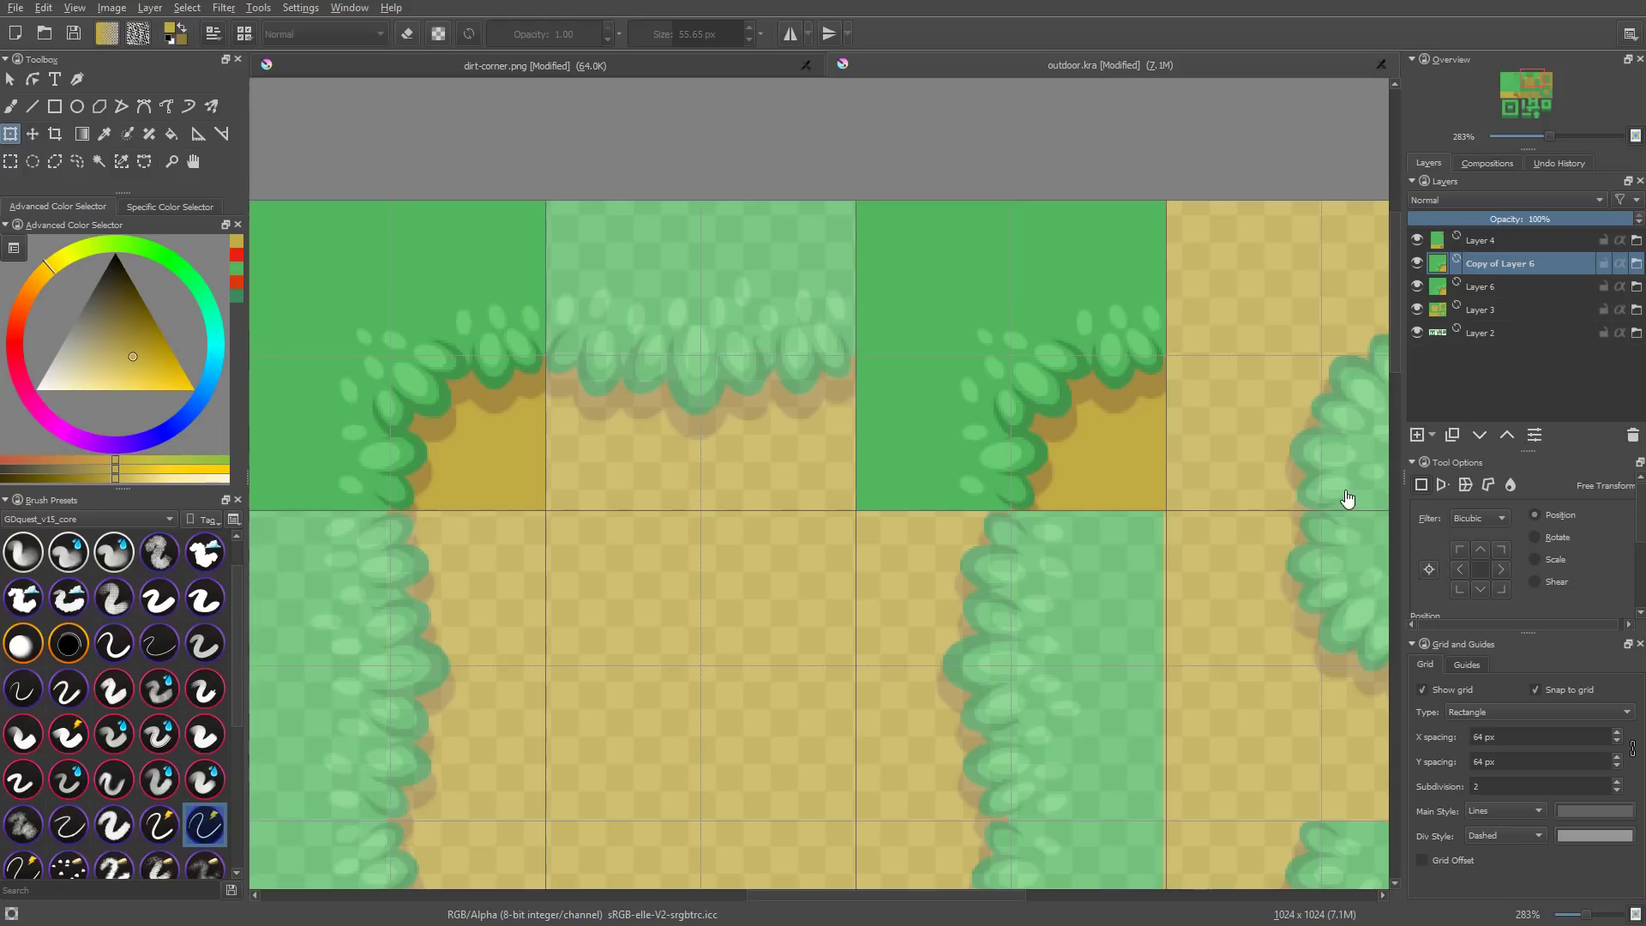
Add a Transform Mask to Copy of Layer 6, flip it horizontally, and save outdoor.kra.
{"action": "left_click", "coordinate": [1432, 437]}
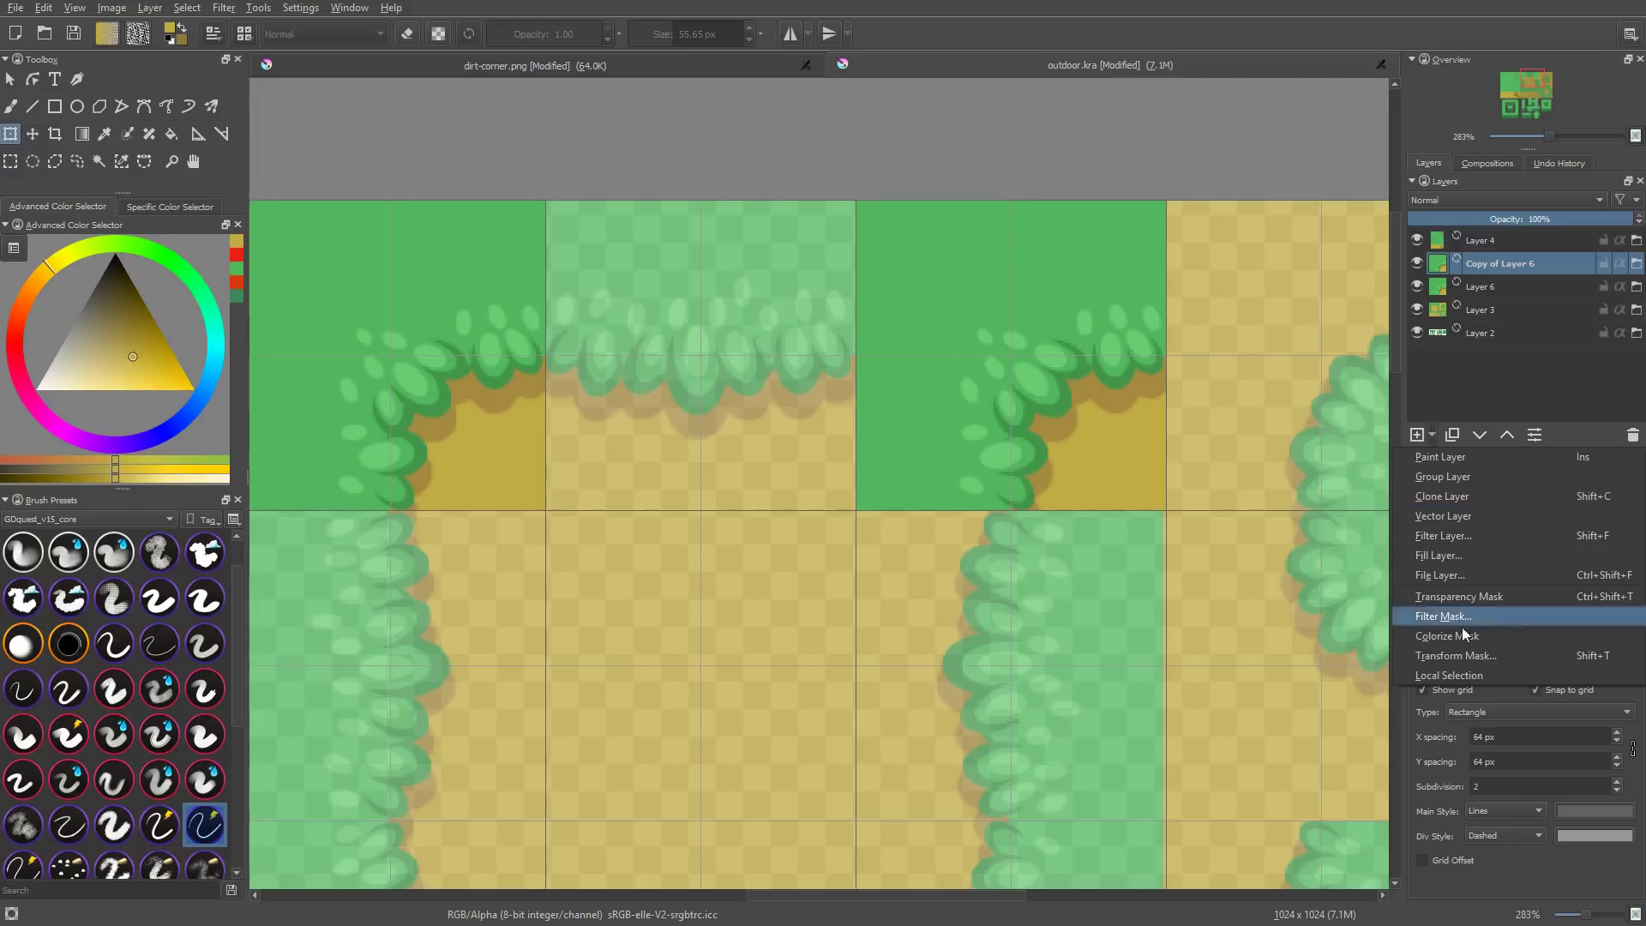
{"action": "left_click", "coordinate": [1463, 657]}
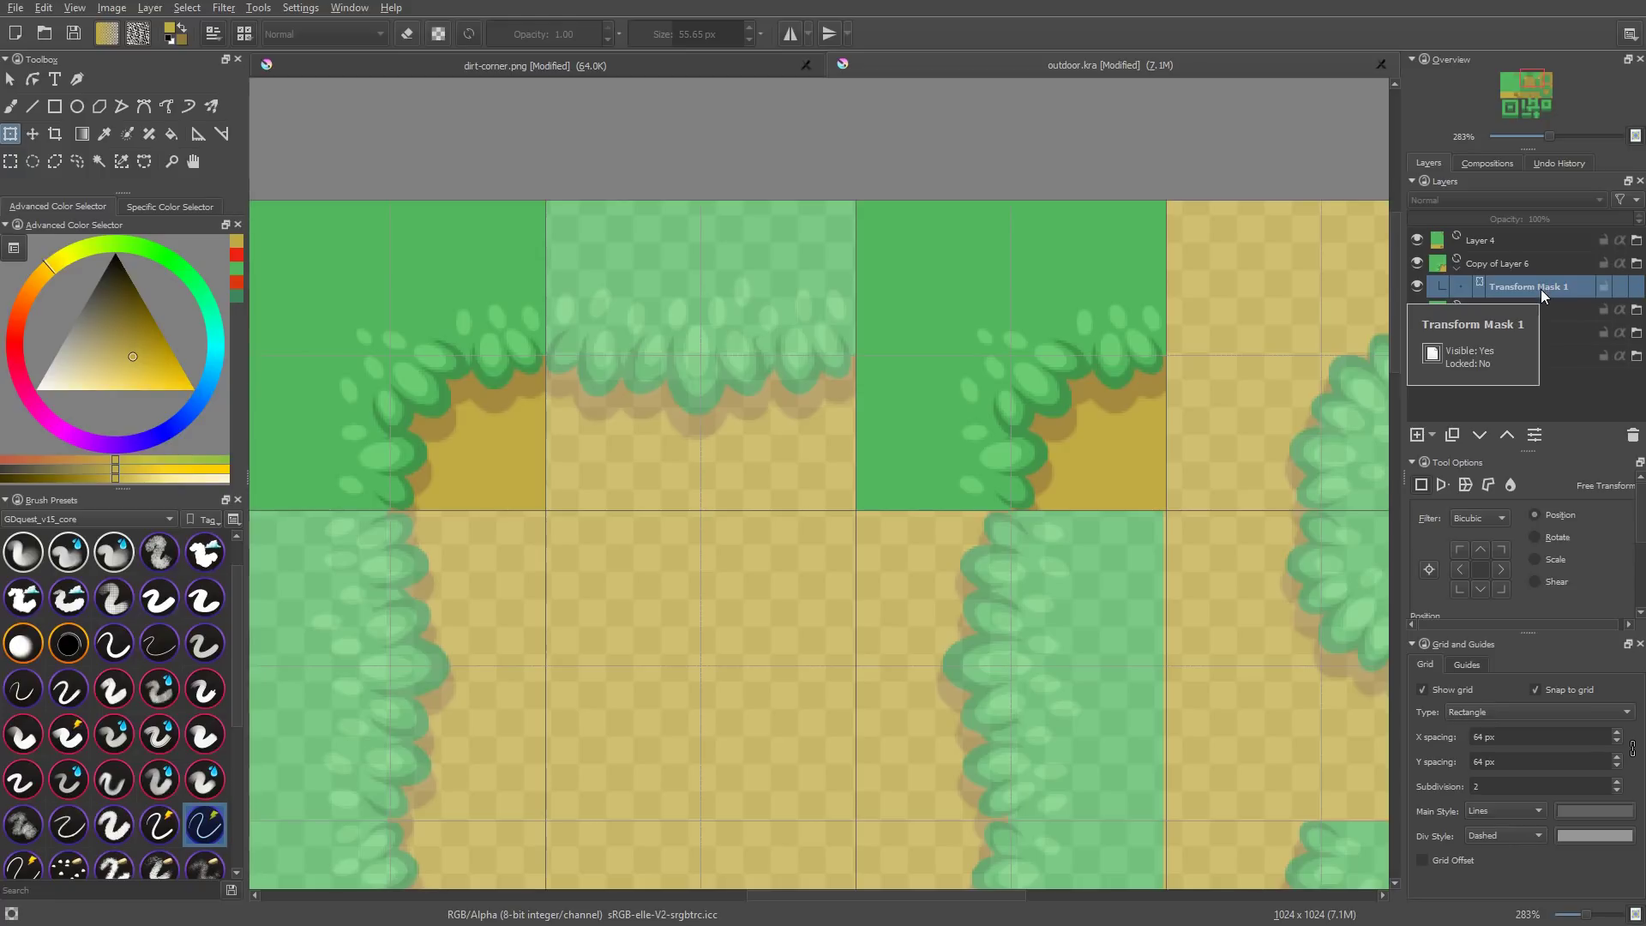
{"action": "key", "text": "ctrl+t"}
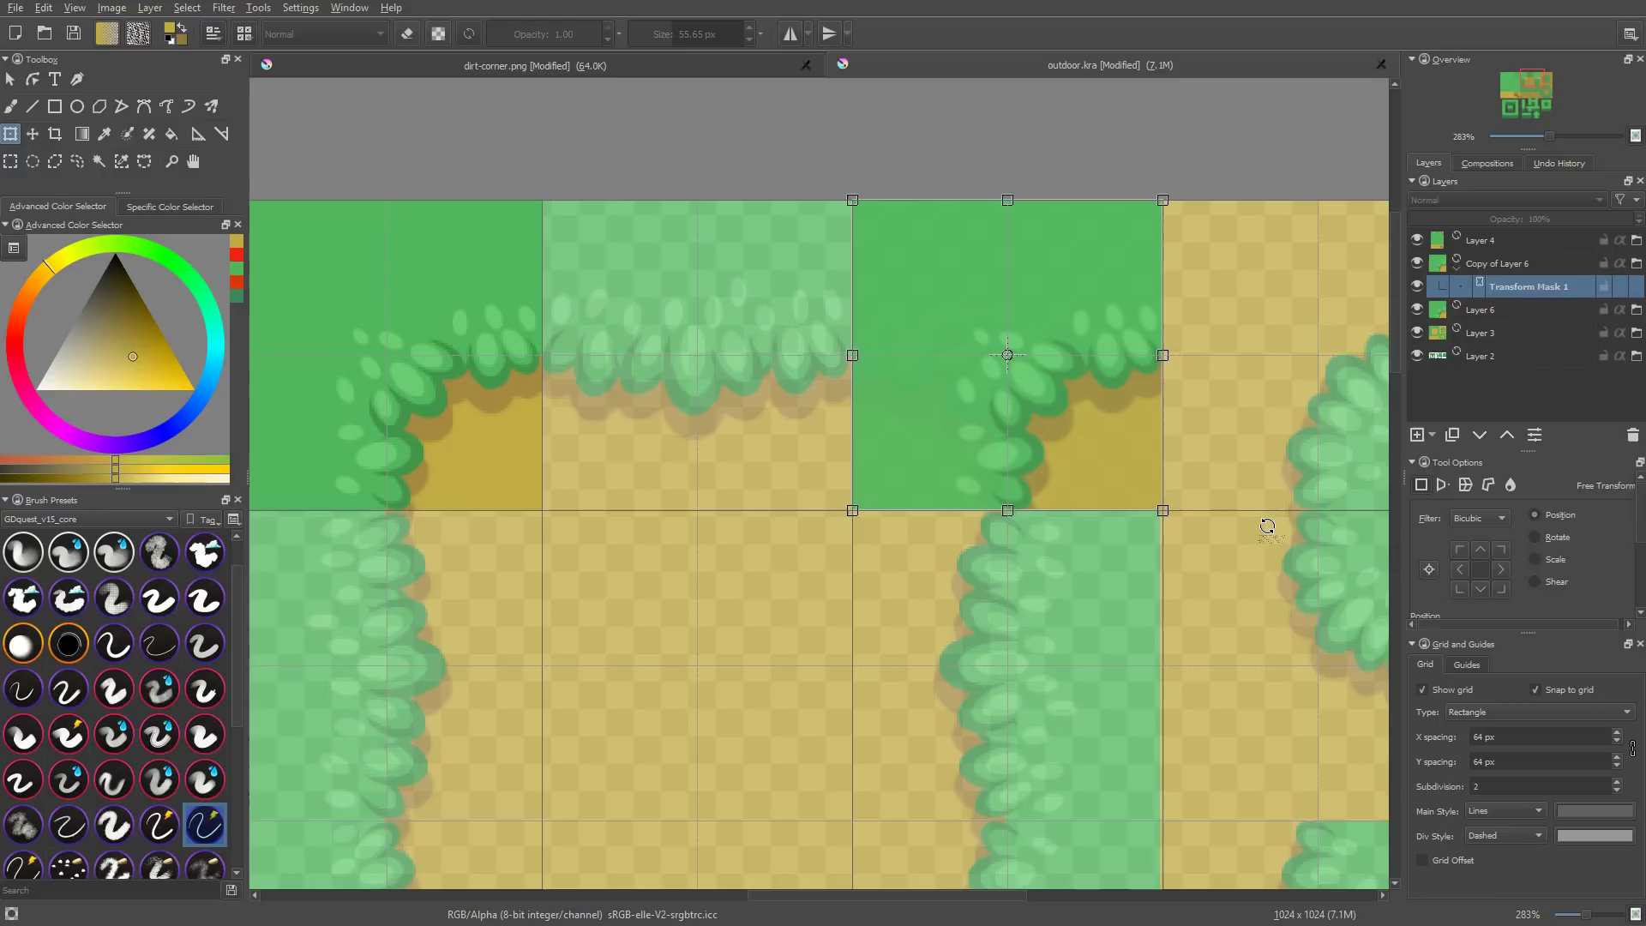
{"action": "scroll", "coordinate": [1599, 583], "scroll_direction": "down", "scroll_amount": 3}
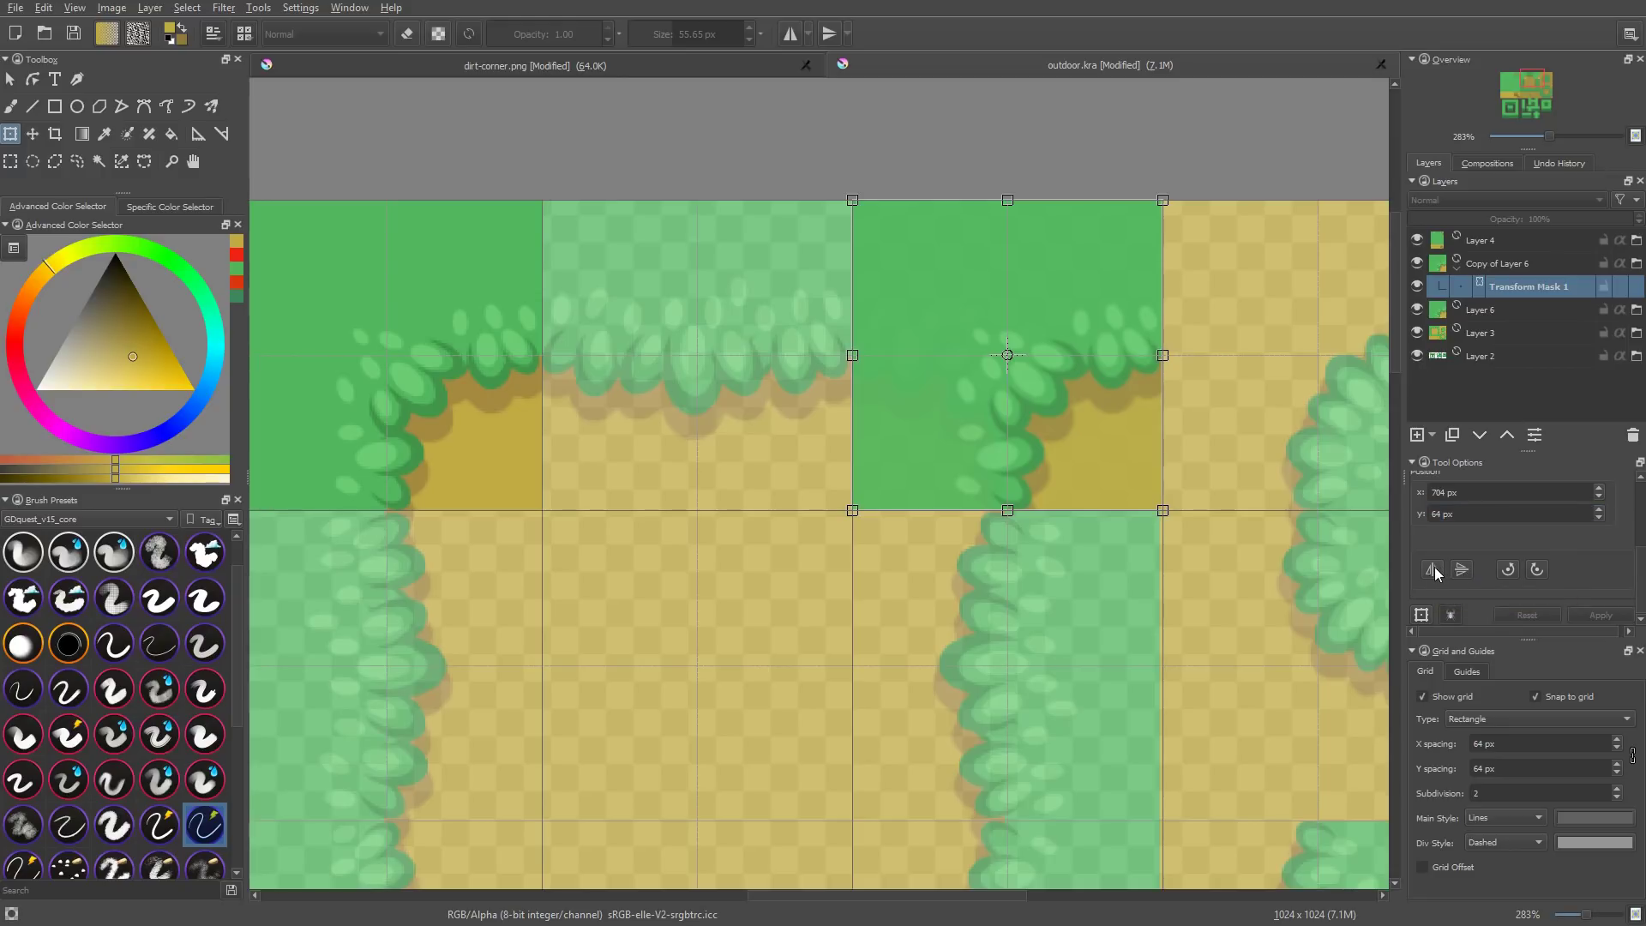
{"action": "left_click", "coordinate": [1433, 568]}
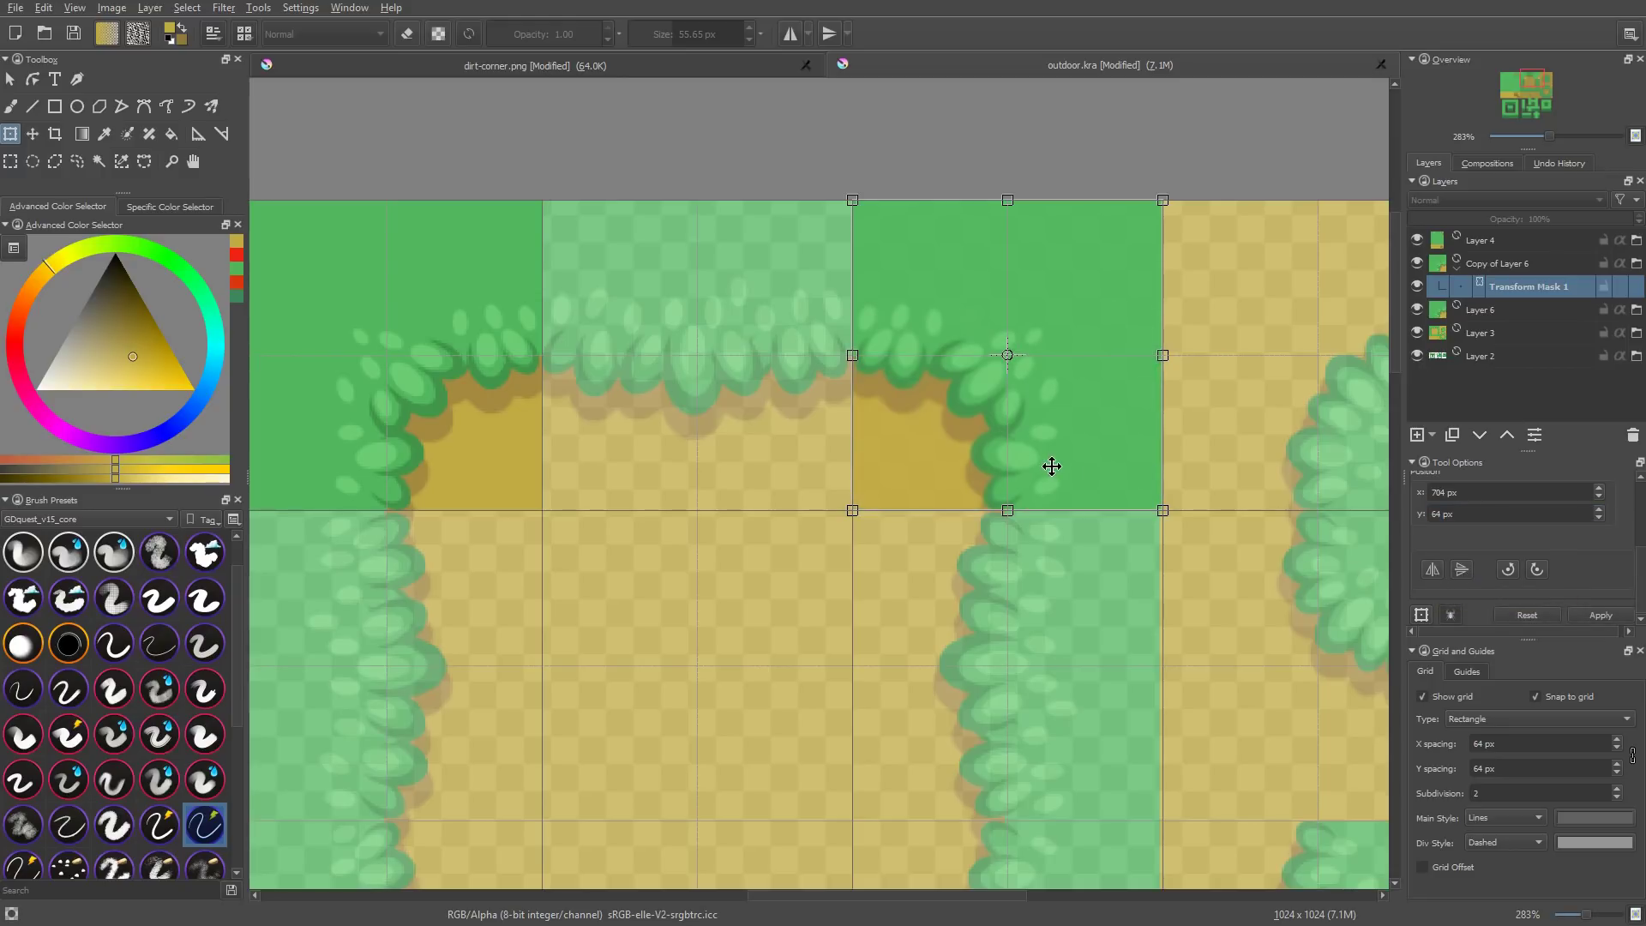
{"action": "key", "text": "Return"}
{"action": "scroll", "coordinate": [974, 511], "scroll_direction": "down", "scroll_amount": 3}
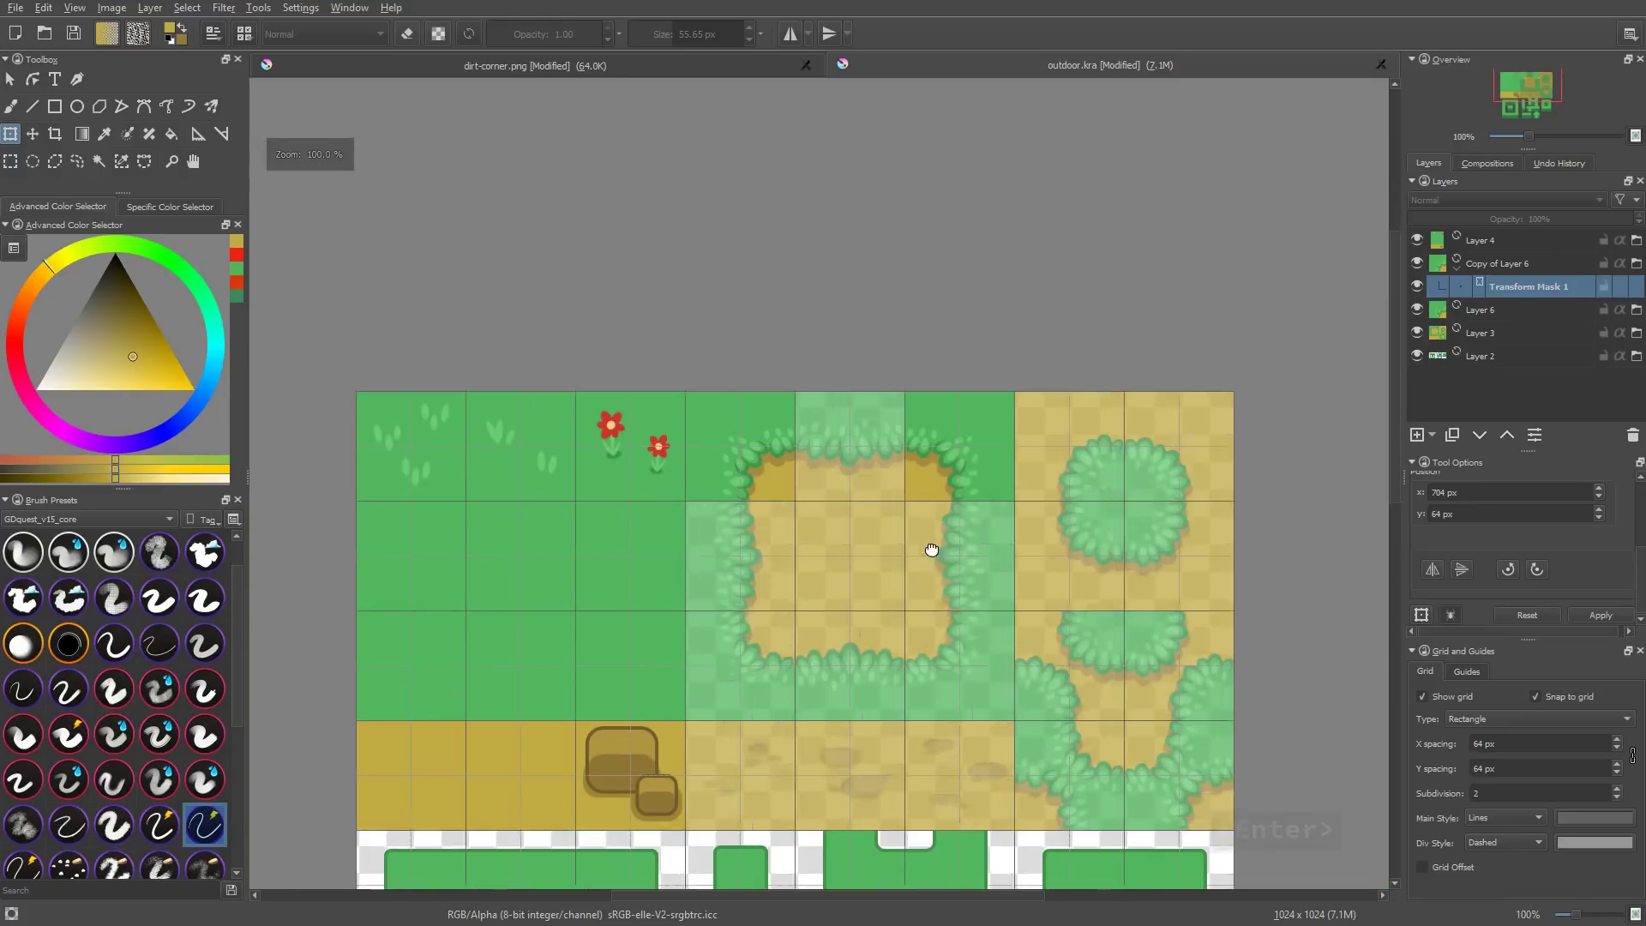
{"action": "scroll", "coordinate": [973, 563], "scroll_direction": "down", "scroll_amount": 1}
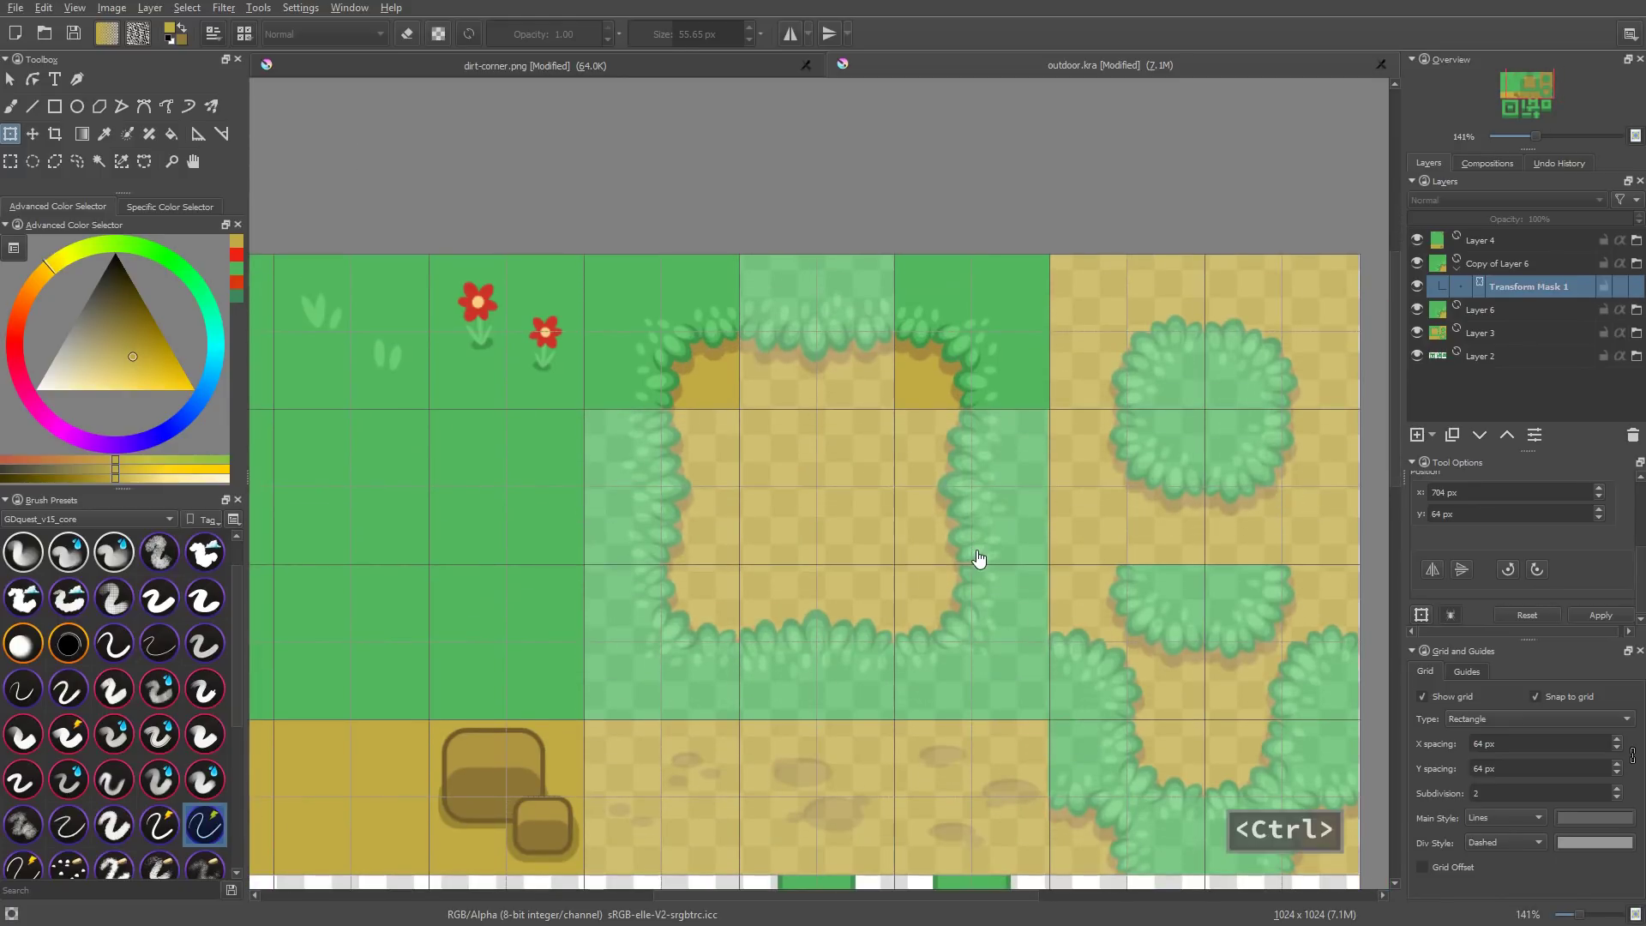
{"action": "key", "text": "ctrl+s"}
{"action": "left_click", "coordinate": [1514, 265]}
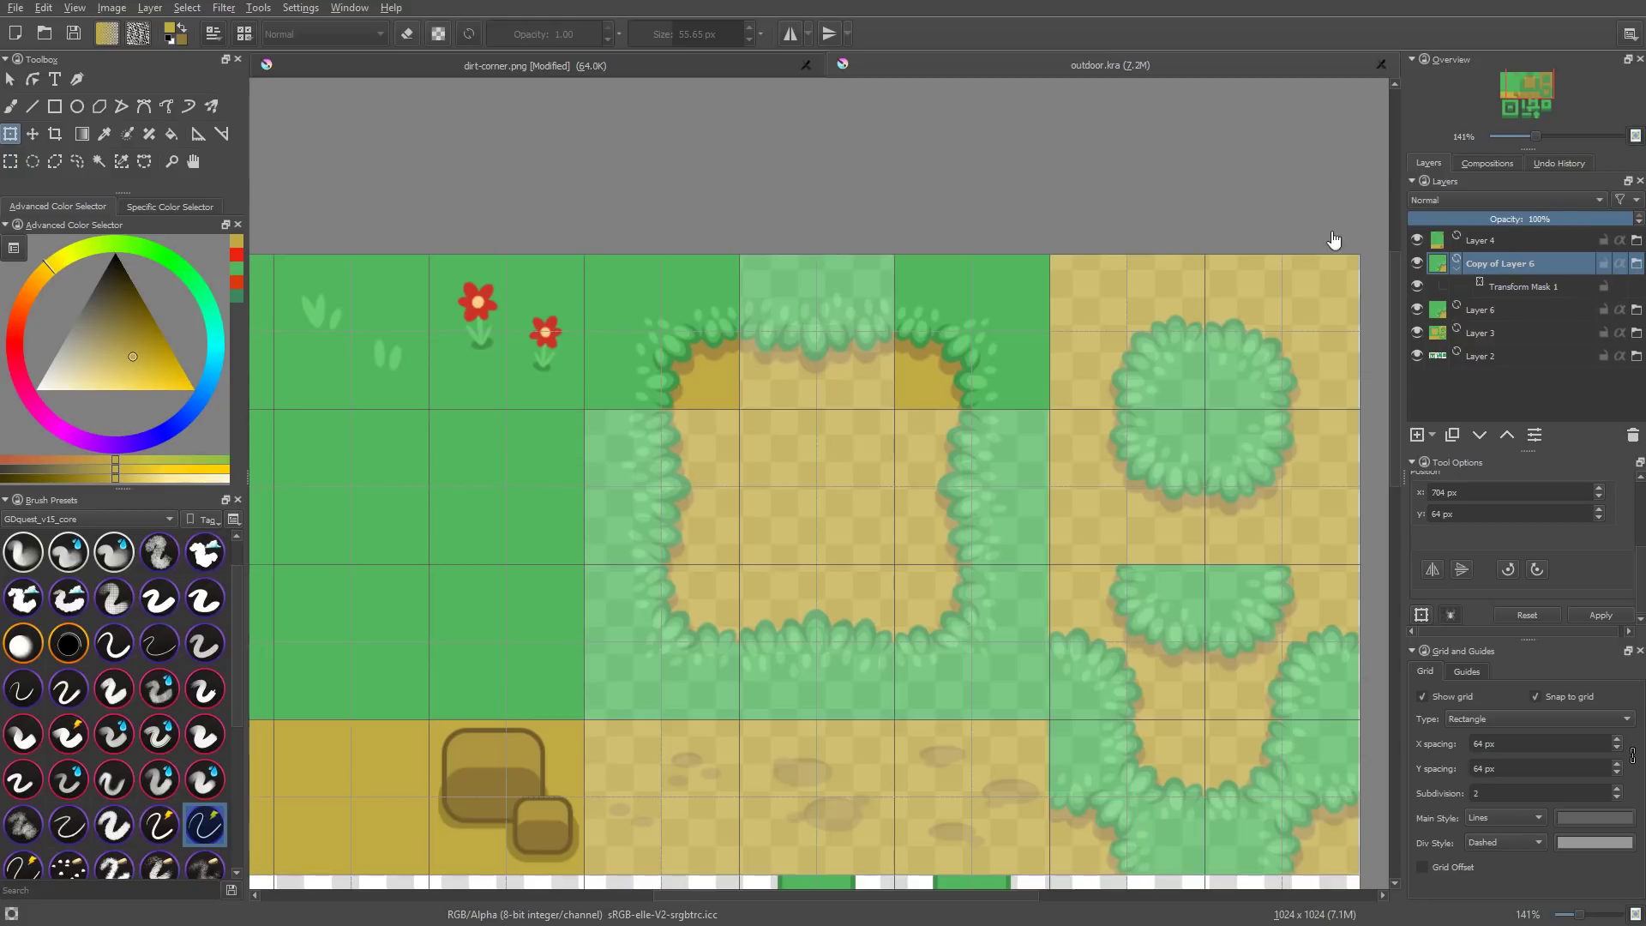
On dirt-corner.png, shrink the brush to about 9.65 px and paint a yellow leaf stroke.
{"action": "left_click", "coordinate": [723, 66]}
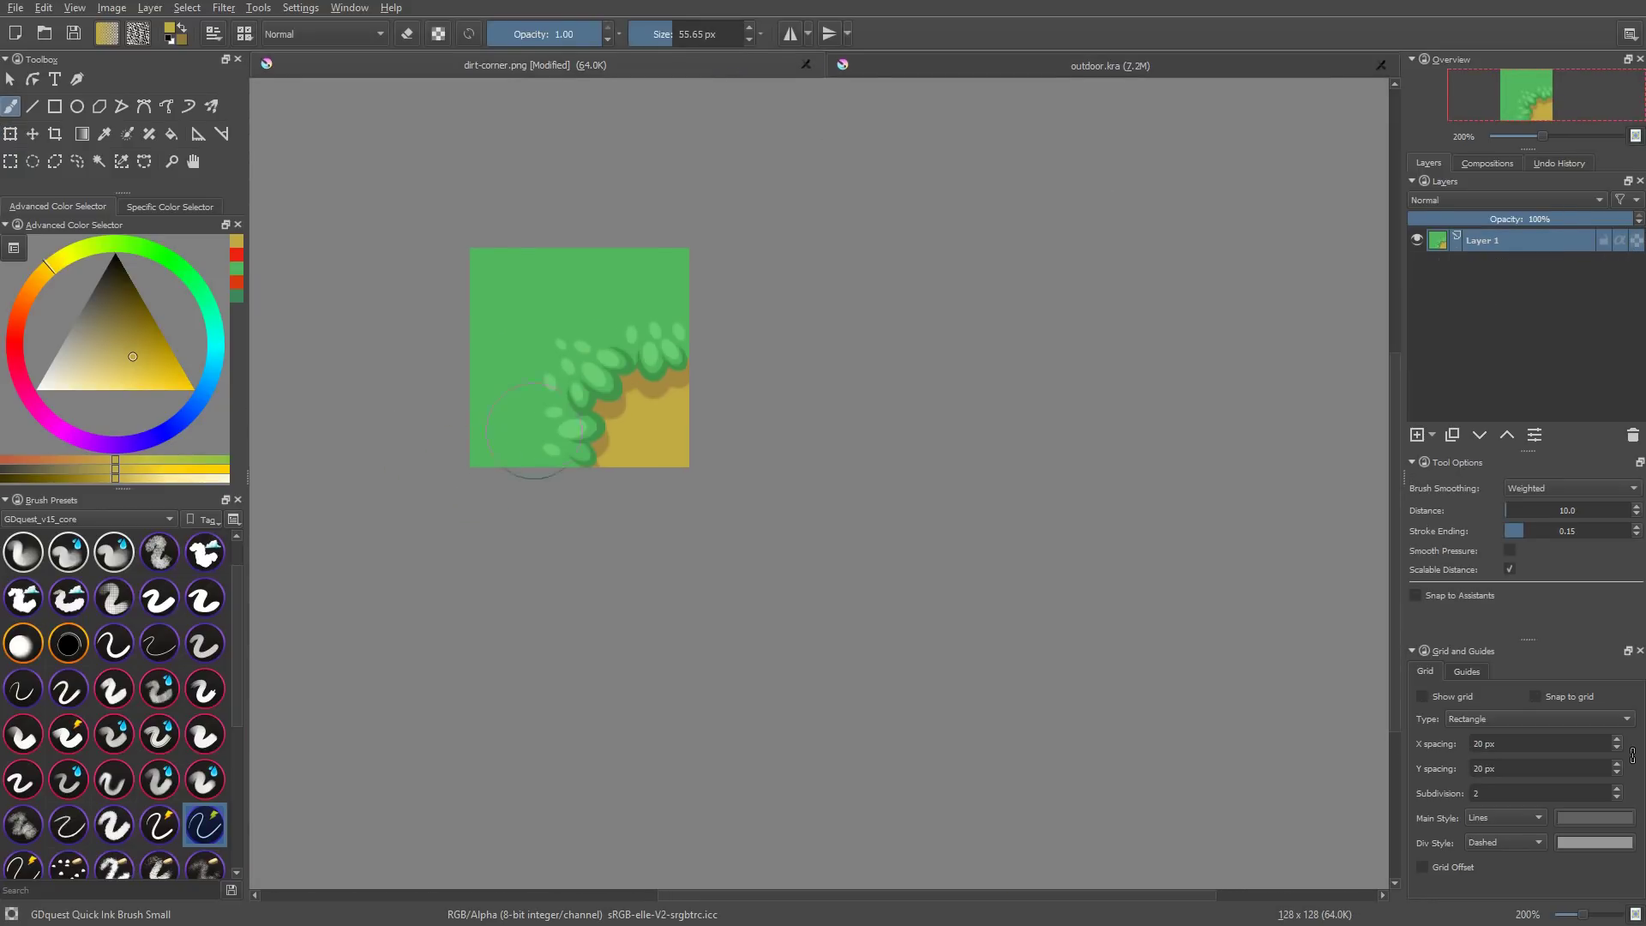
{"action": "left_click_drag", "start_coordinate": [590, 355], "coordinate": [549, 355]}
{"action": "mouse_move", "coordinate": [610, 293]}
{"action": "left_mouse_down"}
{"action": "mouse_move", "coordinate": [573, 291]}
{"action": "mouse_move", "coordinate": [508, 333]}
{"action": "mouse_move", "coordinate": [592, 299]}
{"action": "left_mouse_up"}
Save dirt-corner.png with the default PNG settings, then close outdoor.kra.
{"action": "key", "text": "ctrl+s"}
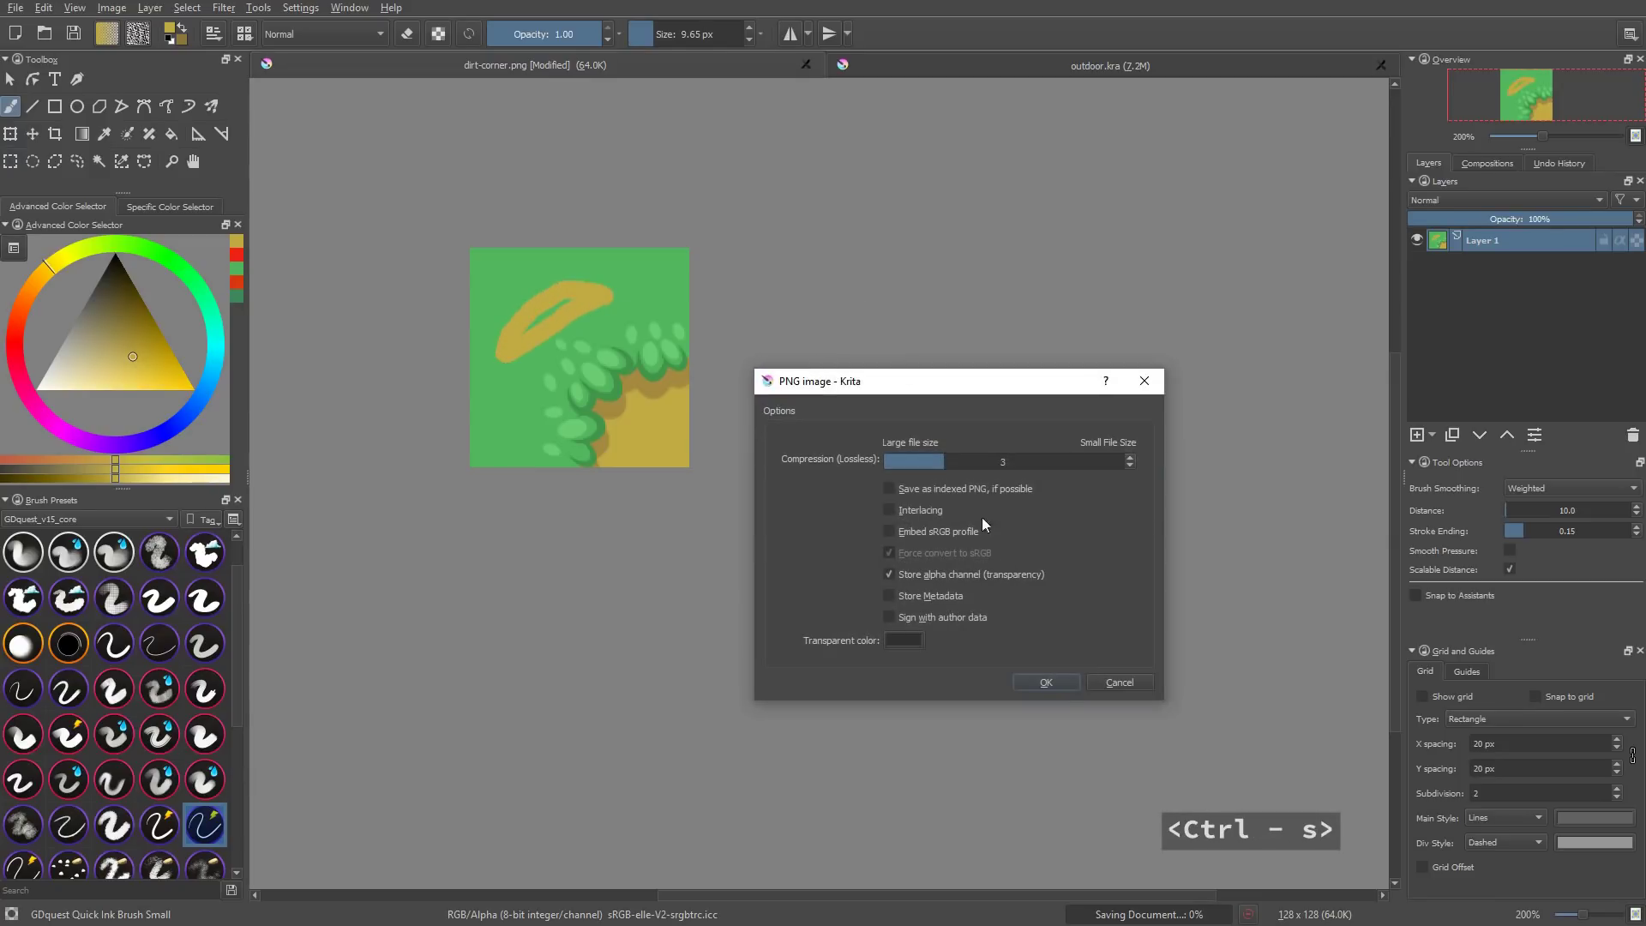
{"action": "left_click", "coordinate": [1063, 684]}
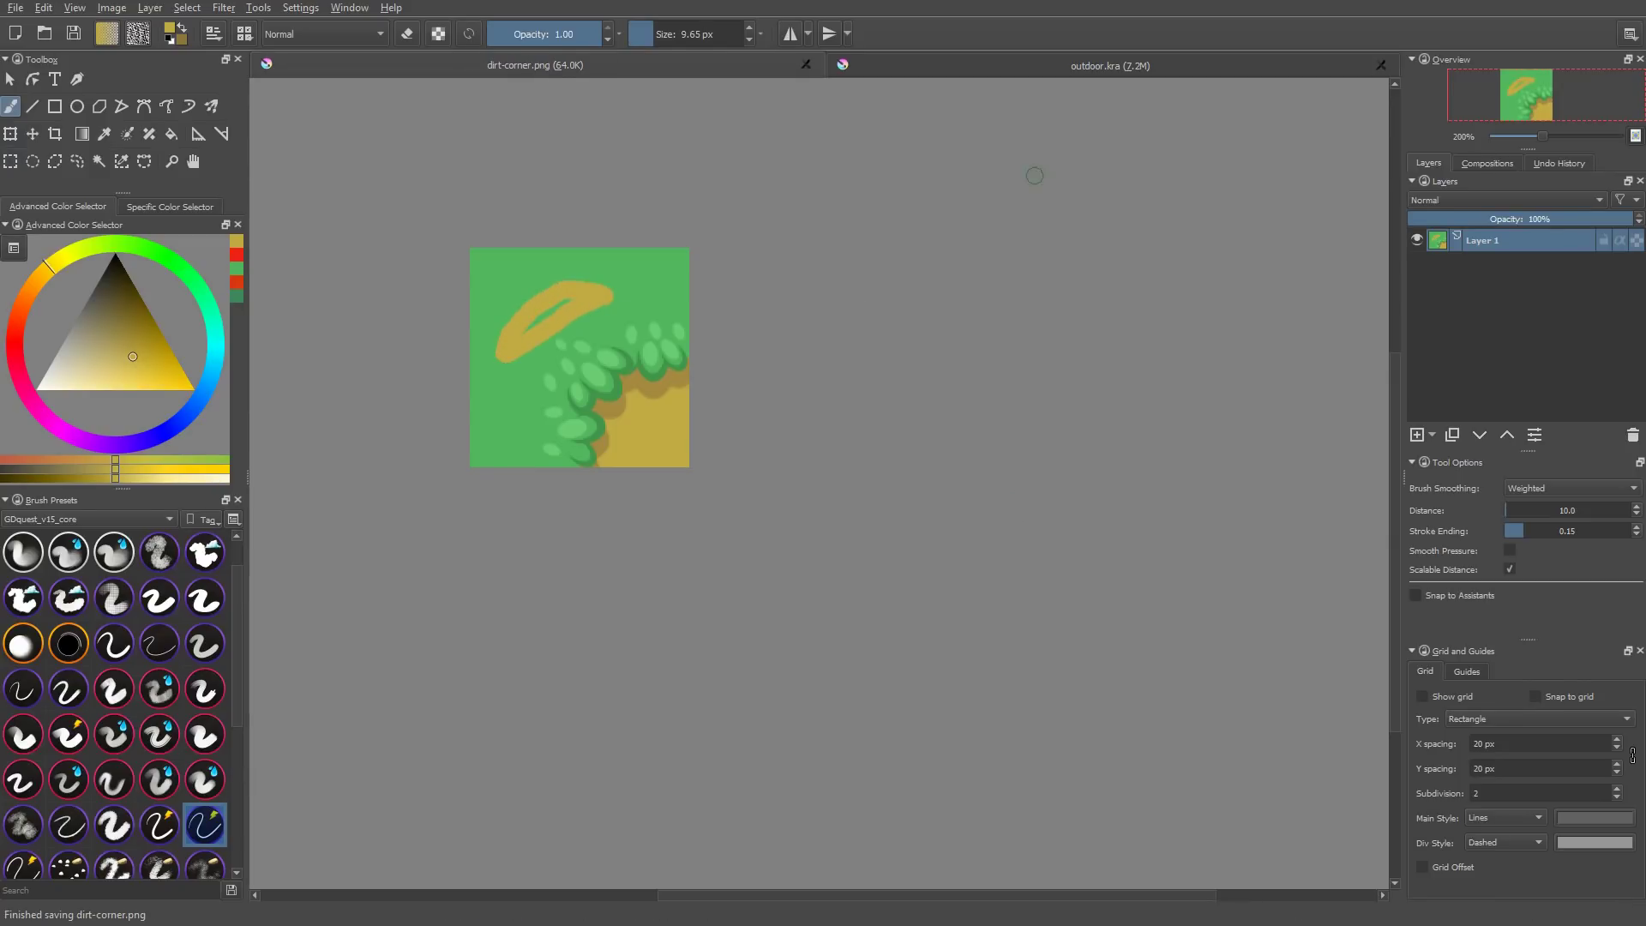
{"action": "left_click", "coordinate": [1114, 72]}
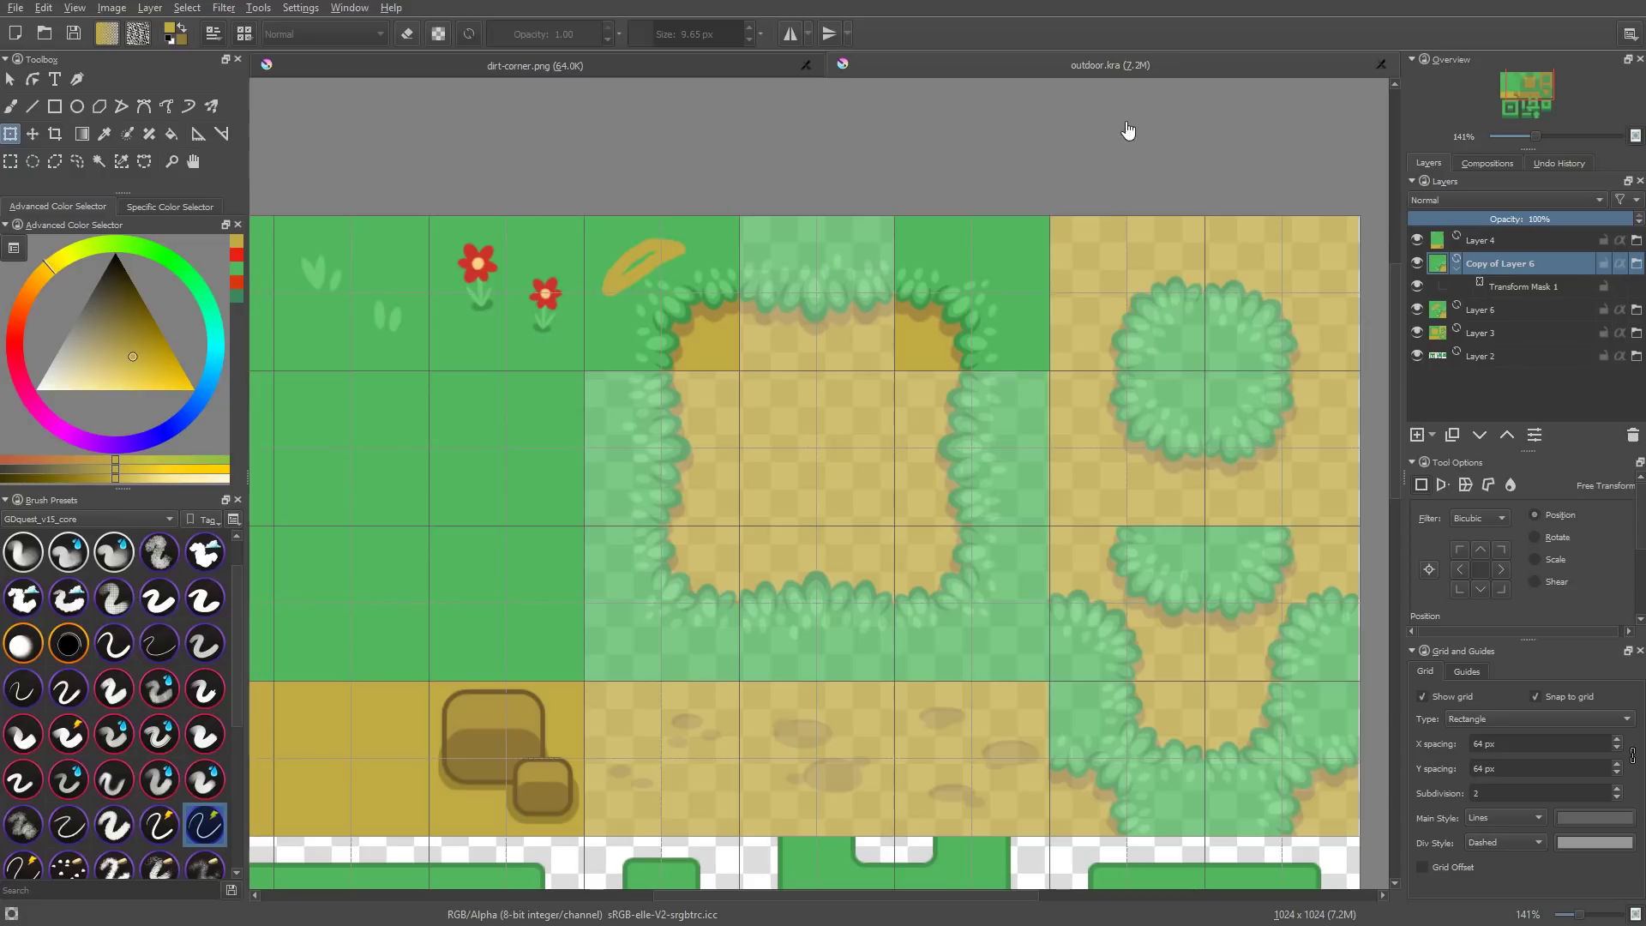
{"action": "middle_click", "coordinate": [1057, 64]}
Reopen outdoor.kra from the recent files list and zoom in on the dirt-corner tiles.
{"action": "left_click", "coordinate": [15, 7]}
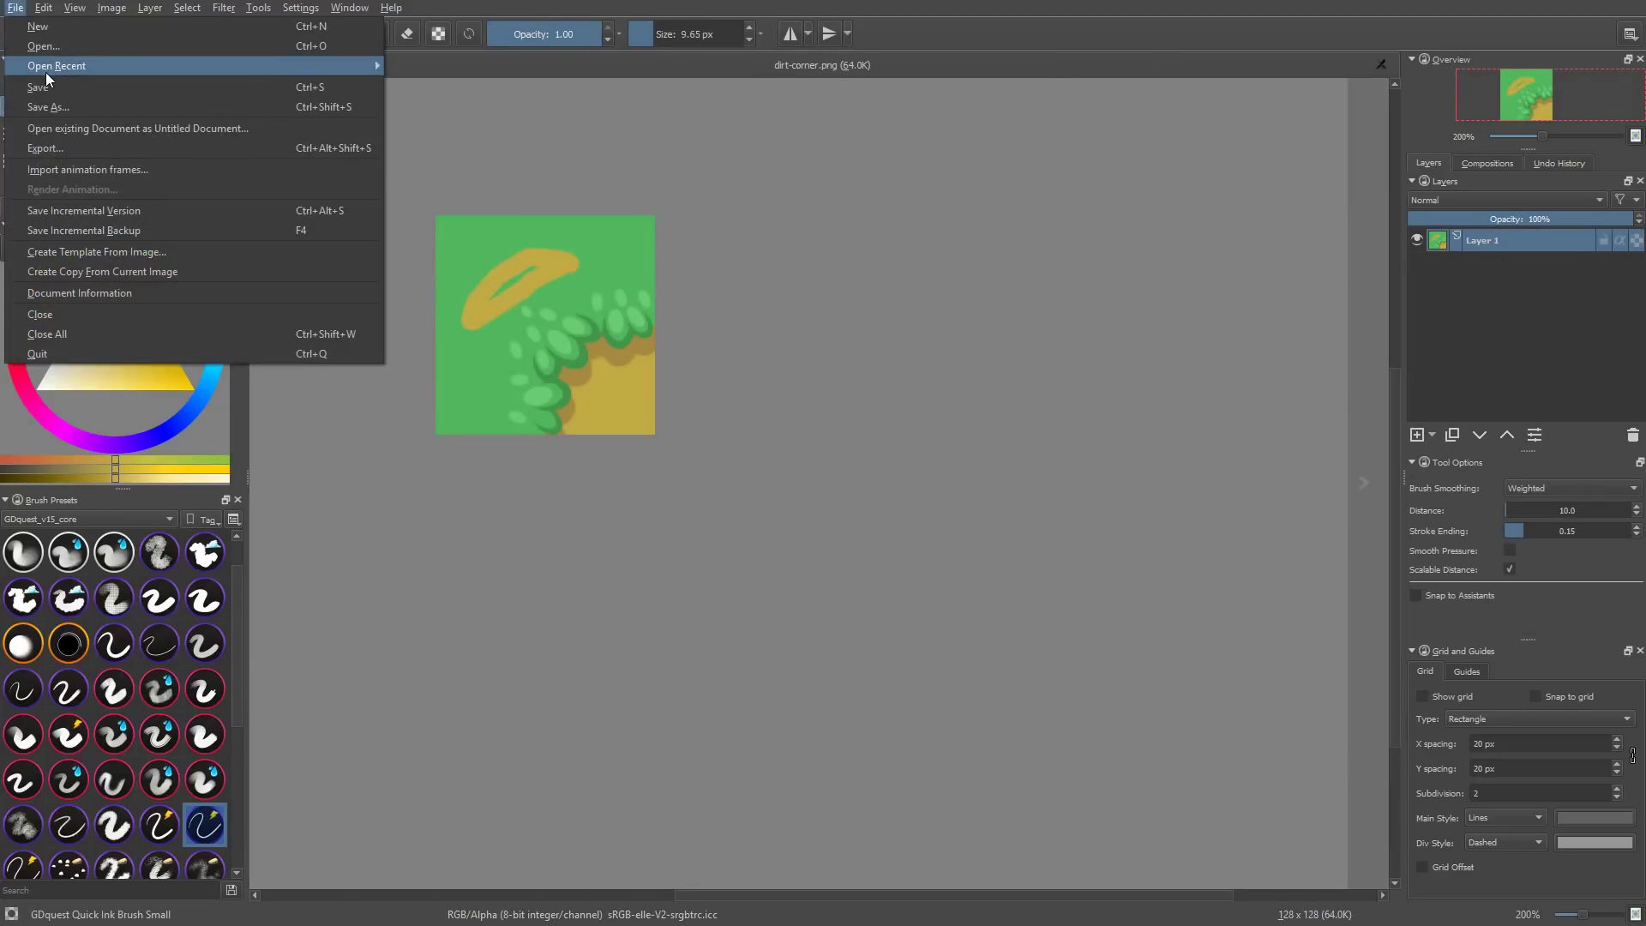
{"action": "mouse_move", "coordinate": [365, 72]}
{"action": "left_click", "coordinate": [456, 86]}
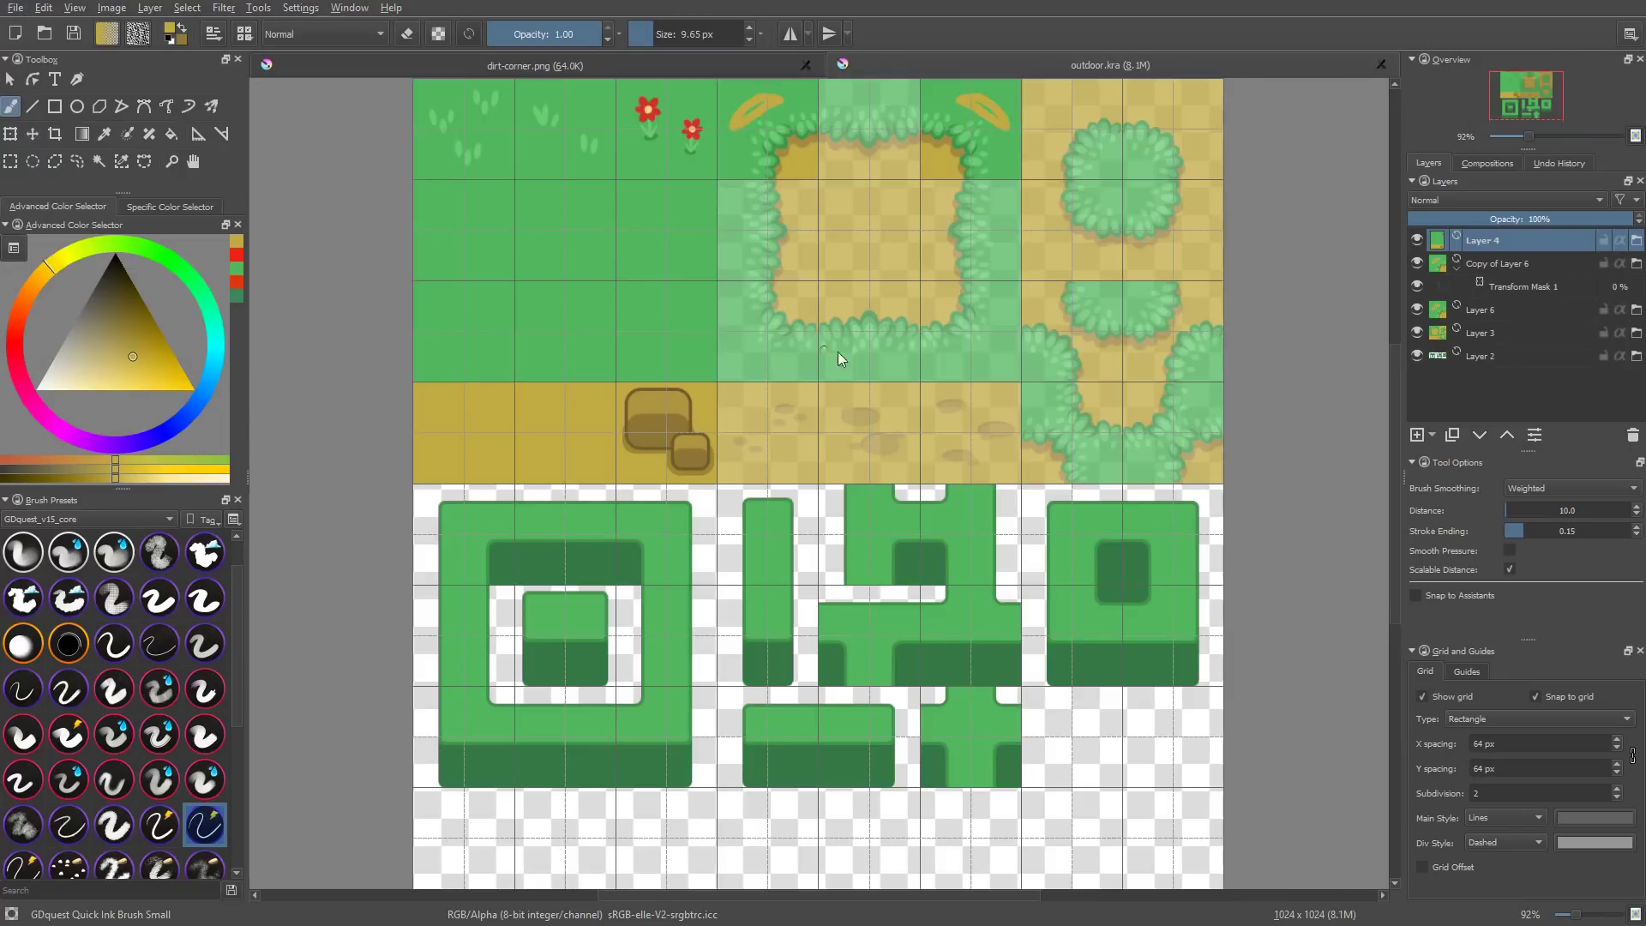
{"action": "scroll", "coordinate": [1079, 294], "scroll_direction": "up", "scroll_amount": 4}
{"action": "scroll", "coordinate": [1048, 460], "scroll_direction": "up", "scroll_amount": 1}
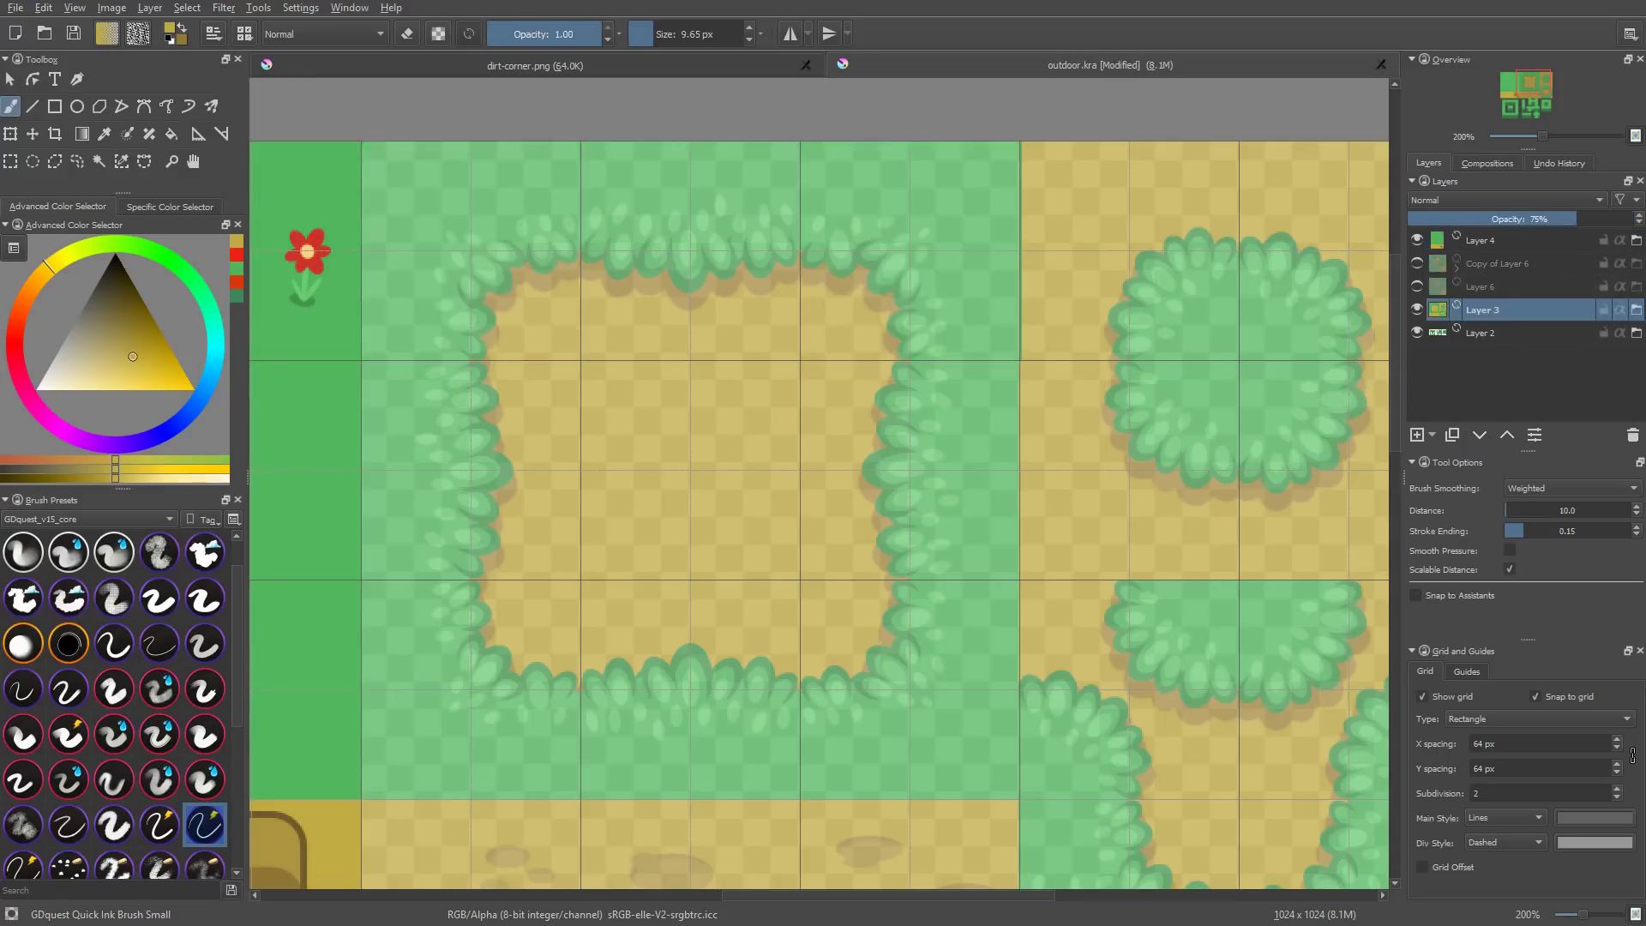
{"action": "scroll", "coordinate": [1218, 532], "scroll_direction": "down", "scroll_amount": 5}
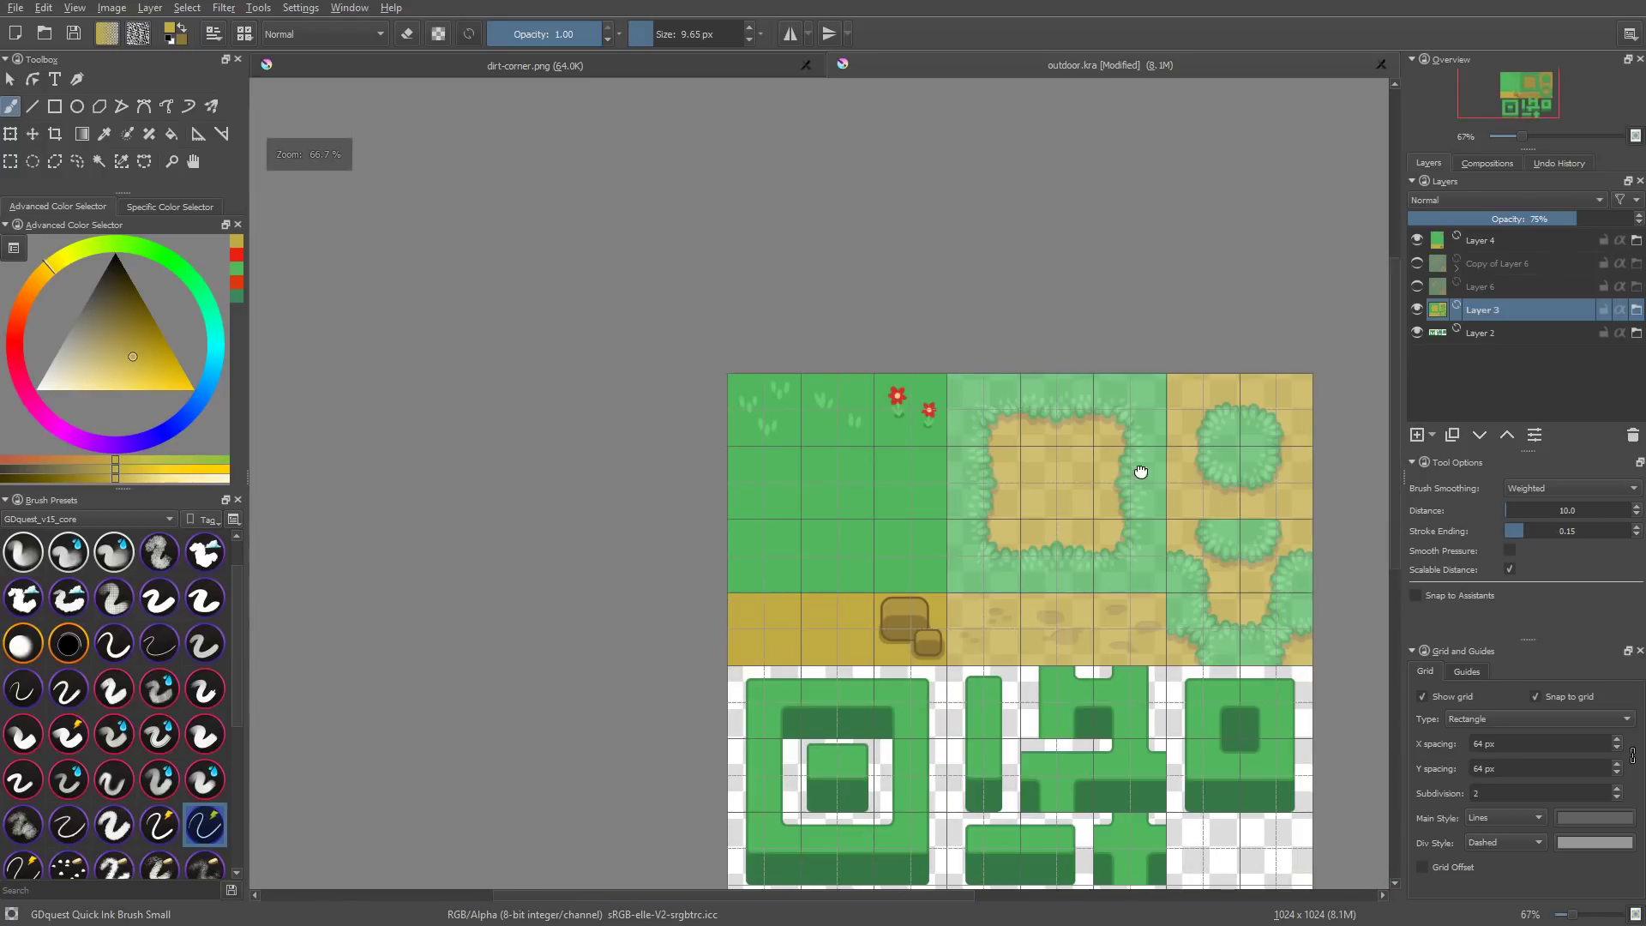
{"action": "left_click_drag", "start_coordinate": [1142, 473], "coordinate": [1029, 314]}
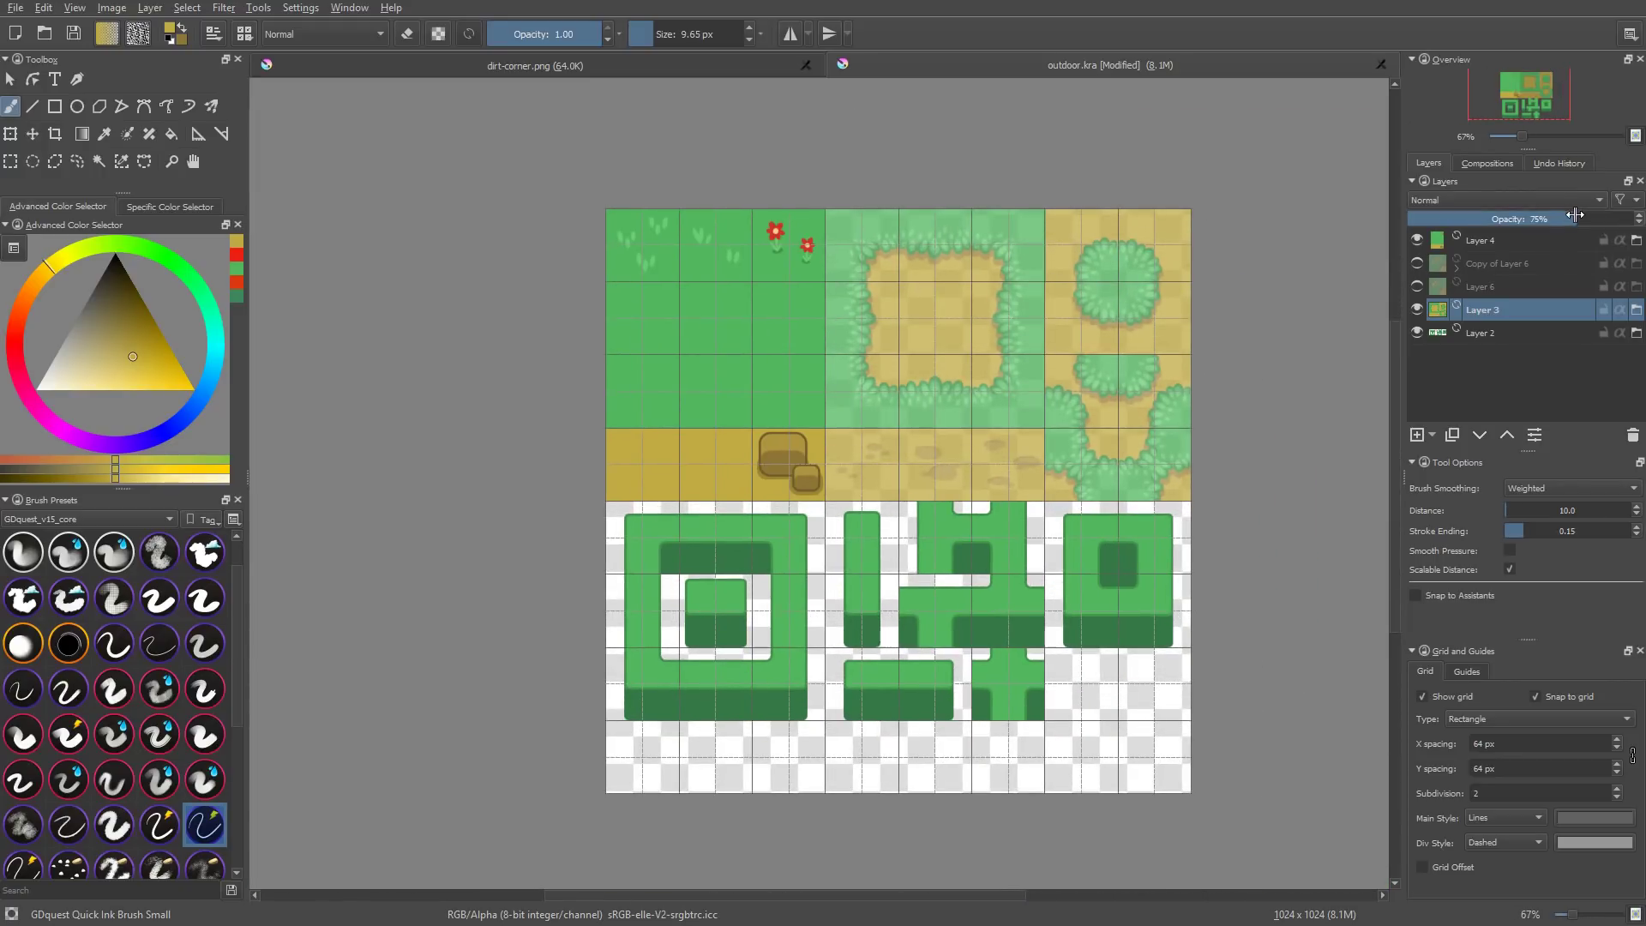
{"action": "left_click_drag", "start_coordinate": [1576, 220], "coordinate": [1636, 220]}
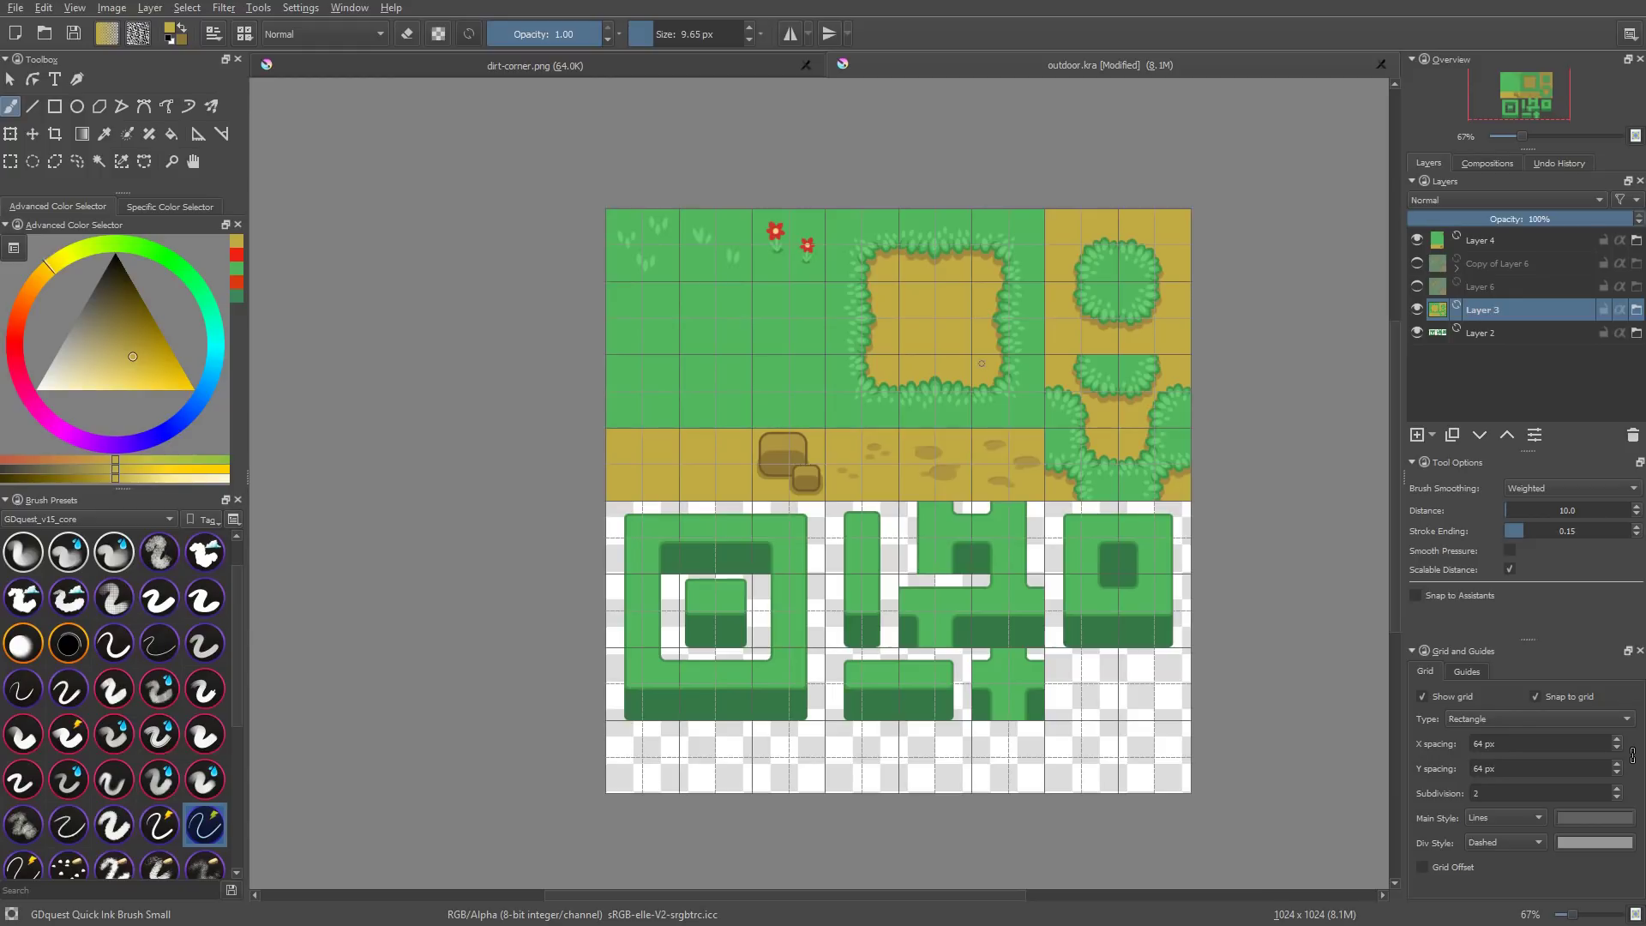
{"action": "key", "text": "t"}
{"action": "left_click_drag", "start_coordinate": [981, 305], "coordinate": [1136, 289]}
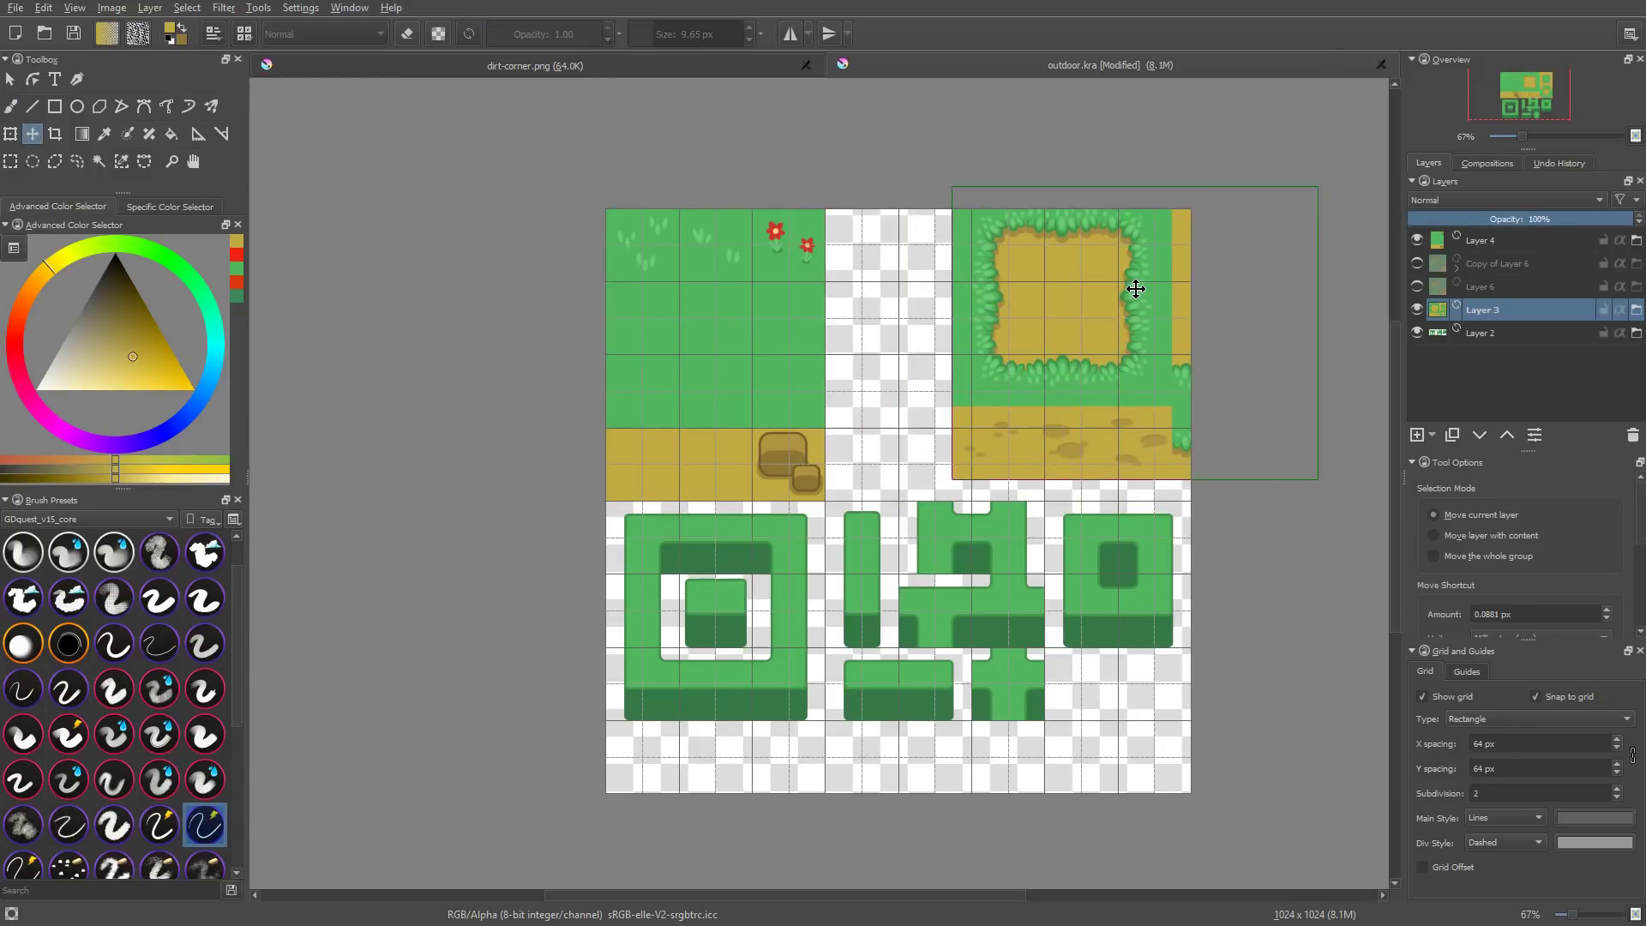
{"action": "key", "text": "ctrl+z"}
{"action": "left_click", "coordinate": [780, 332]}
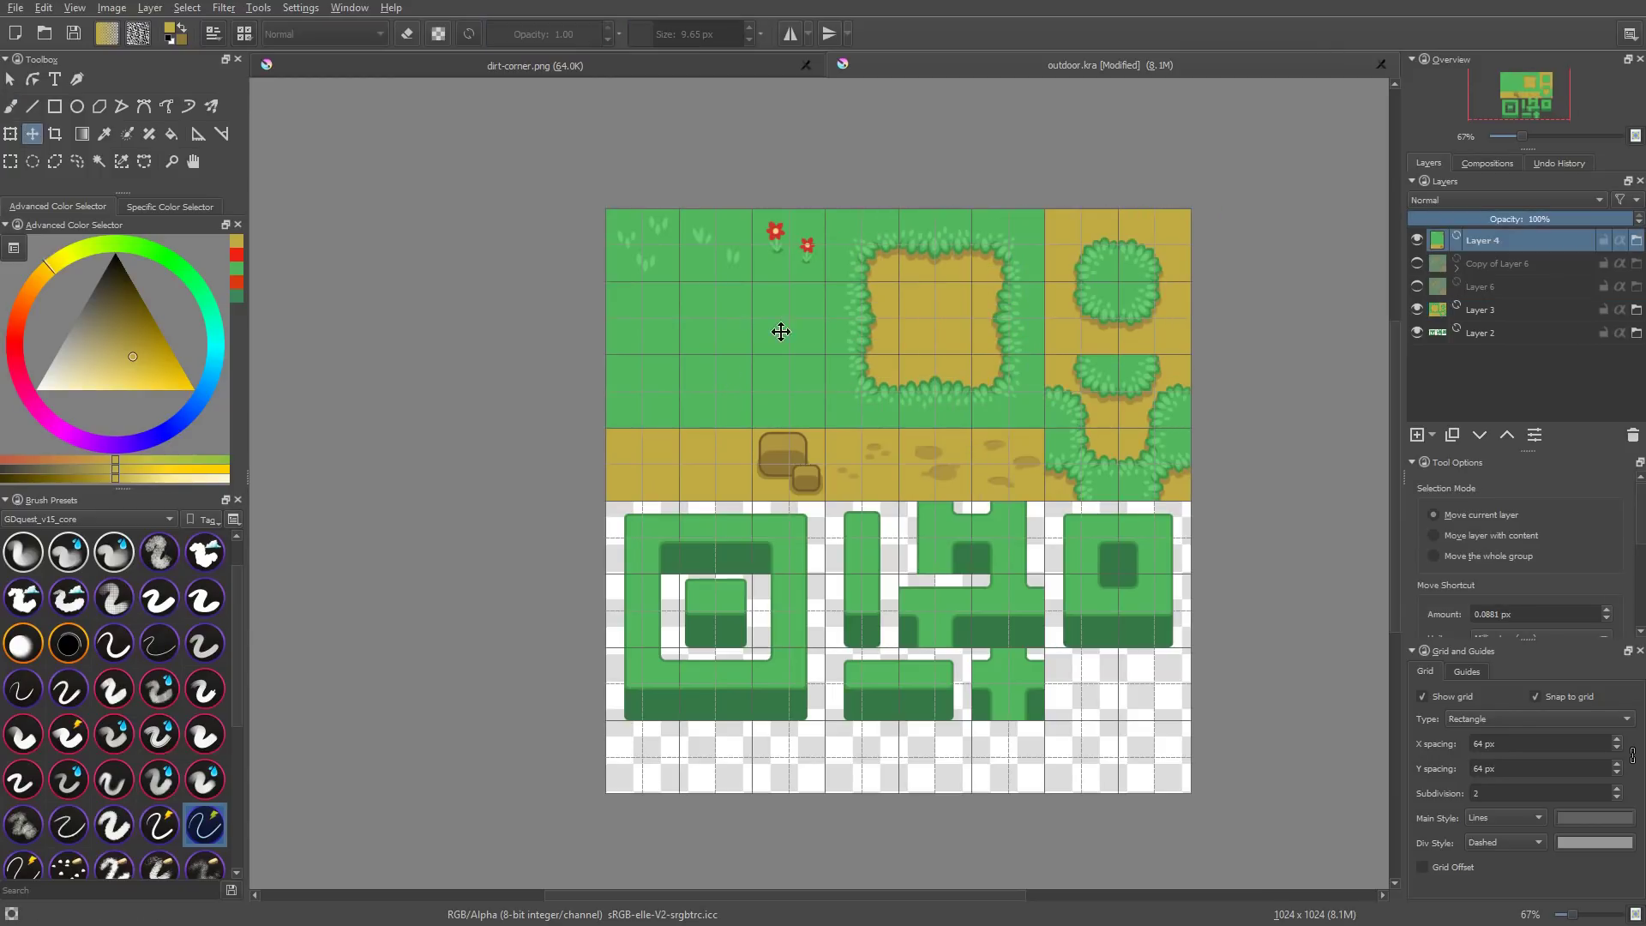
{"action": "left_click_drag", "start_coordinate": [753, 349], "coordinate": [717, 341]}
{"action": "key", "text": "ctrl+z"}
{"action": "key", "text": "Page_Down"}
{"action": "left_click_drag", "start_coordinate": [1106, 631], "coordinate": [1077, 577]}
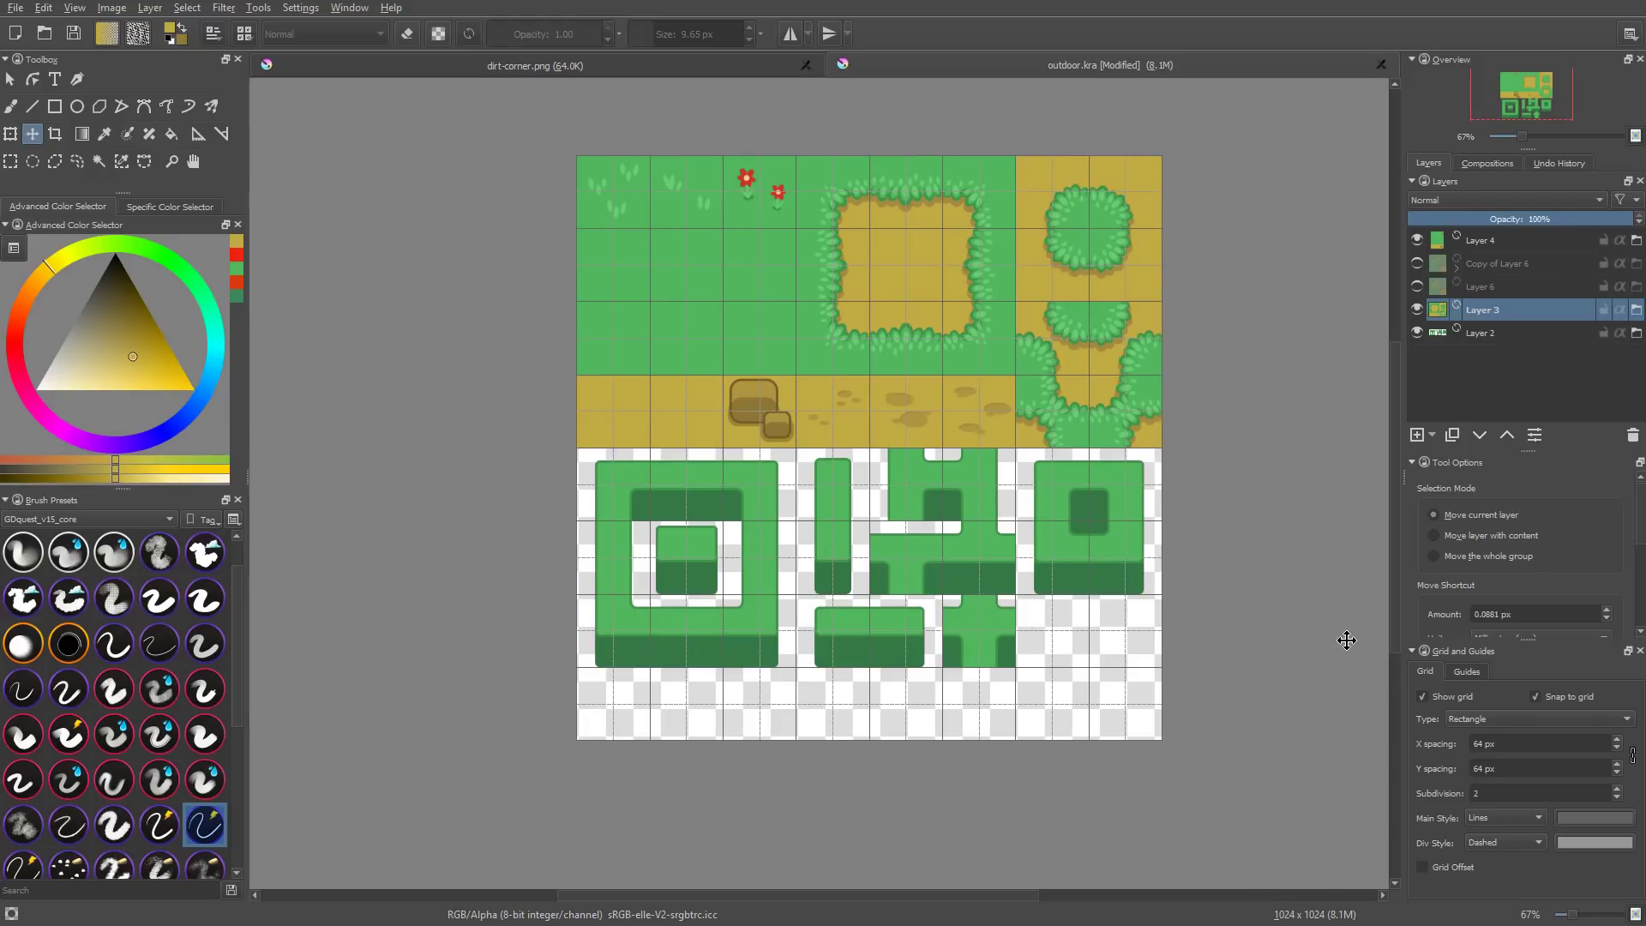
{"action": "left_click_drag", "start_coordinate": [1249, 654], "coordinate": [1183, 643]}
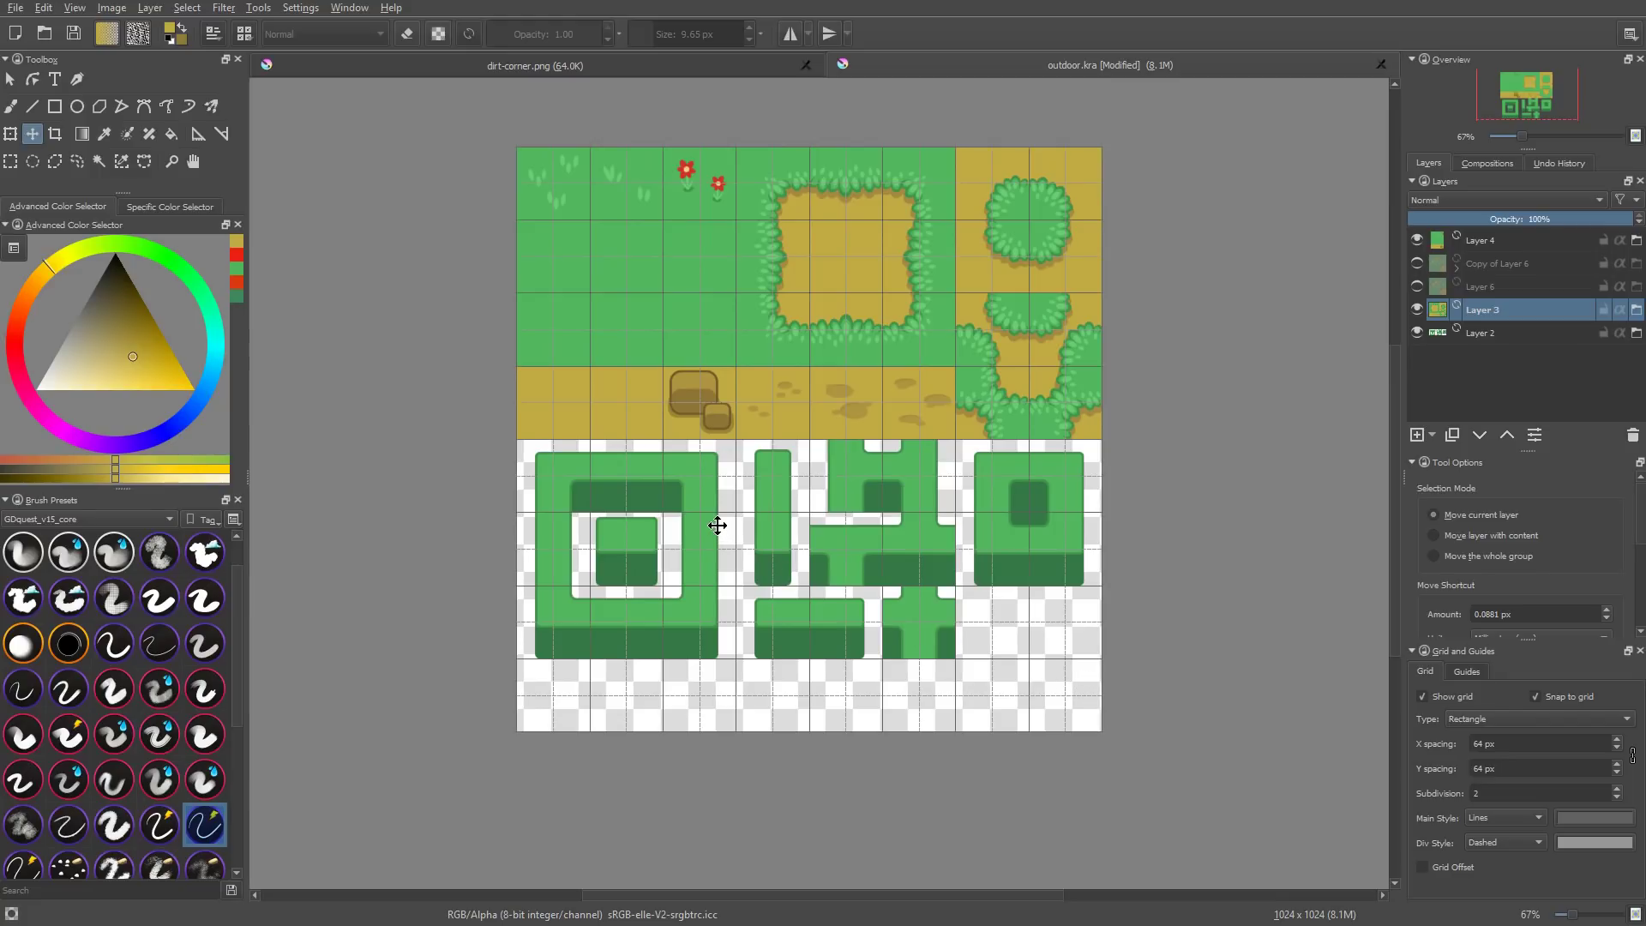
{"action": "left_click", "coordinate": [14, 8]}
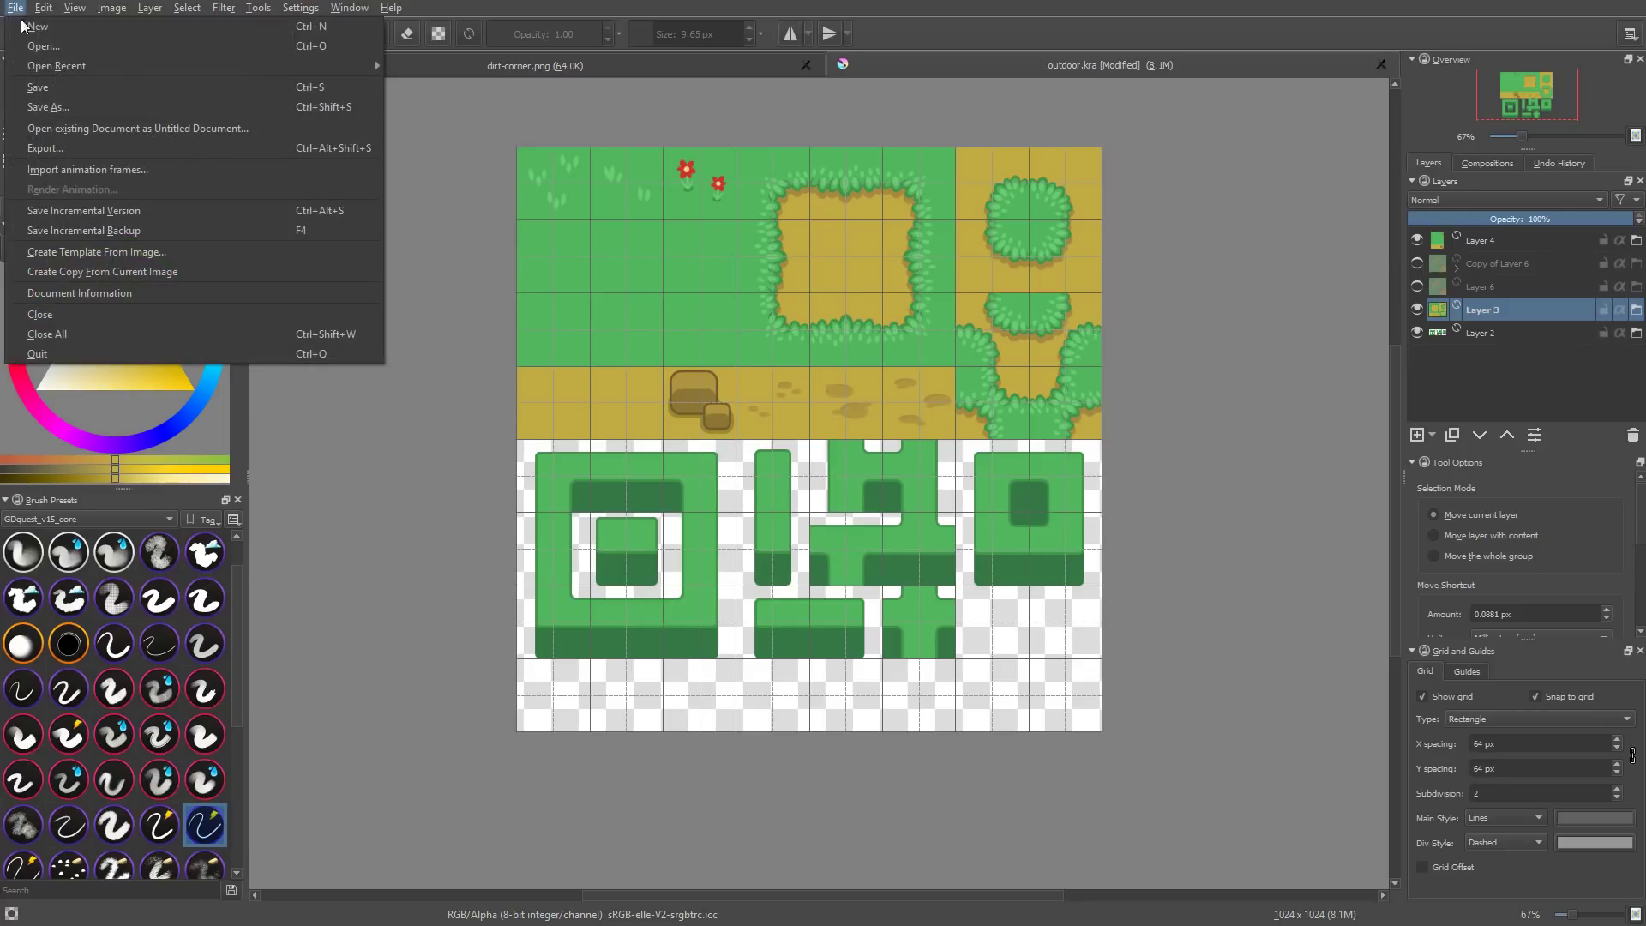
{"action": "left_click", "coordinate": [45, 147]}
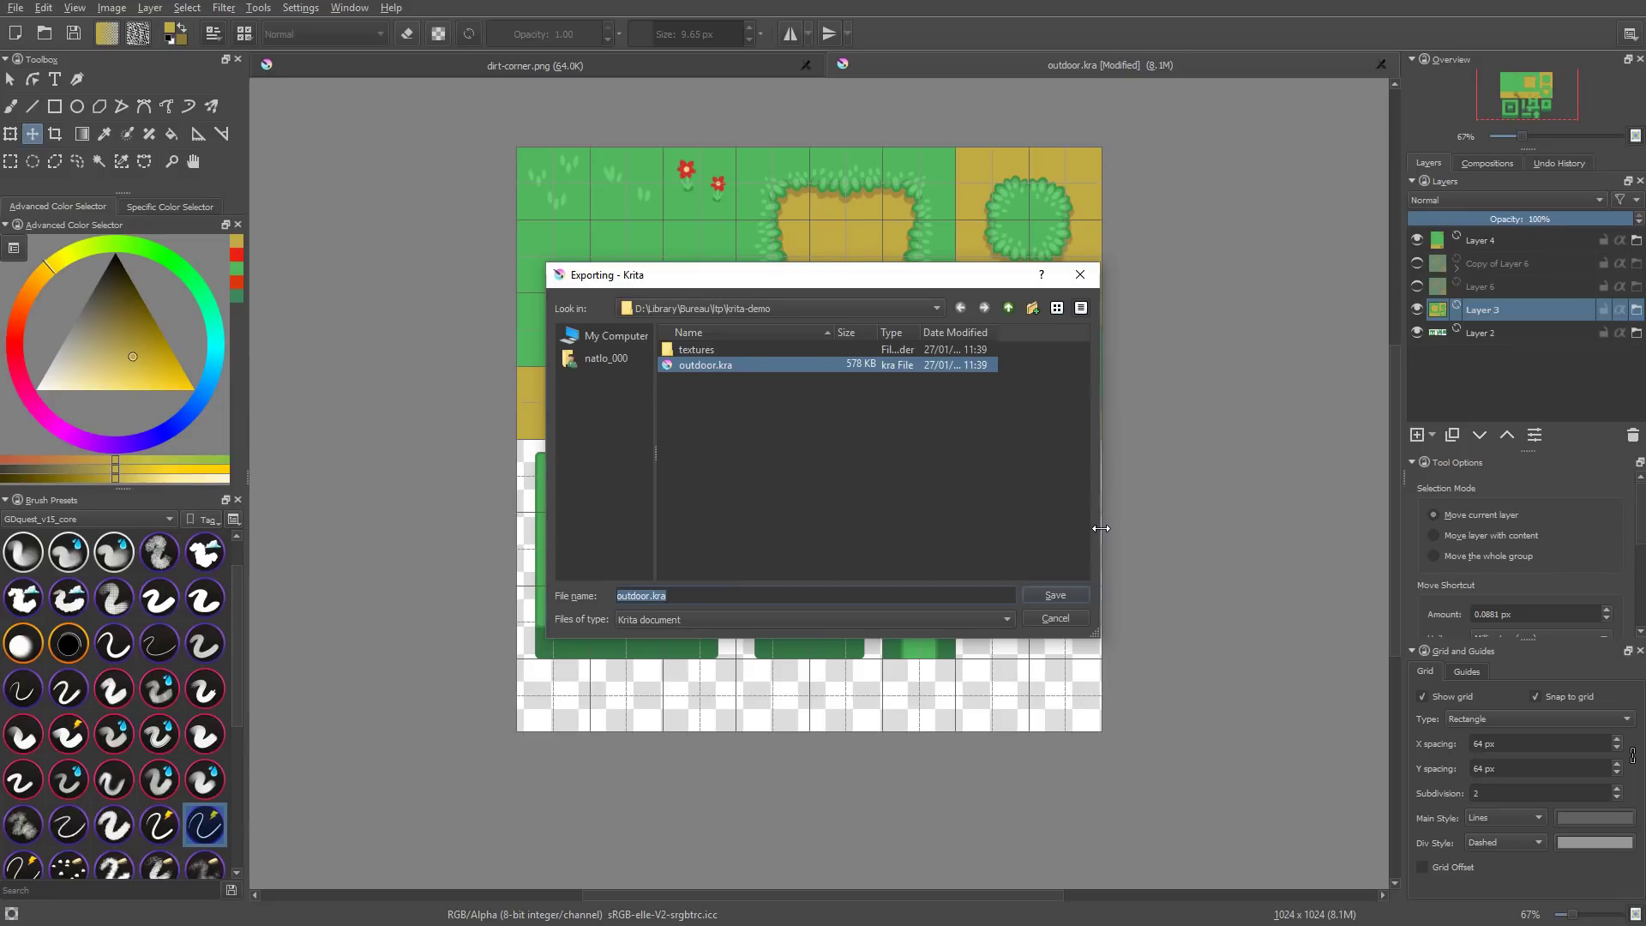
{"action": "key", "text": "Escape"}
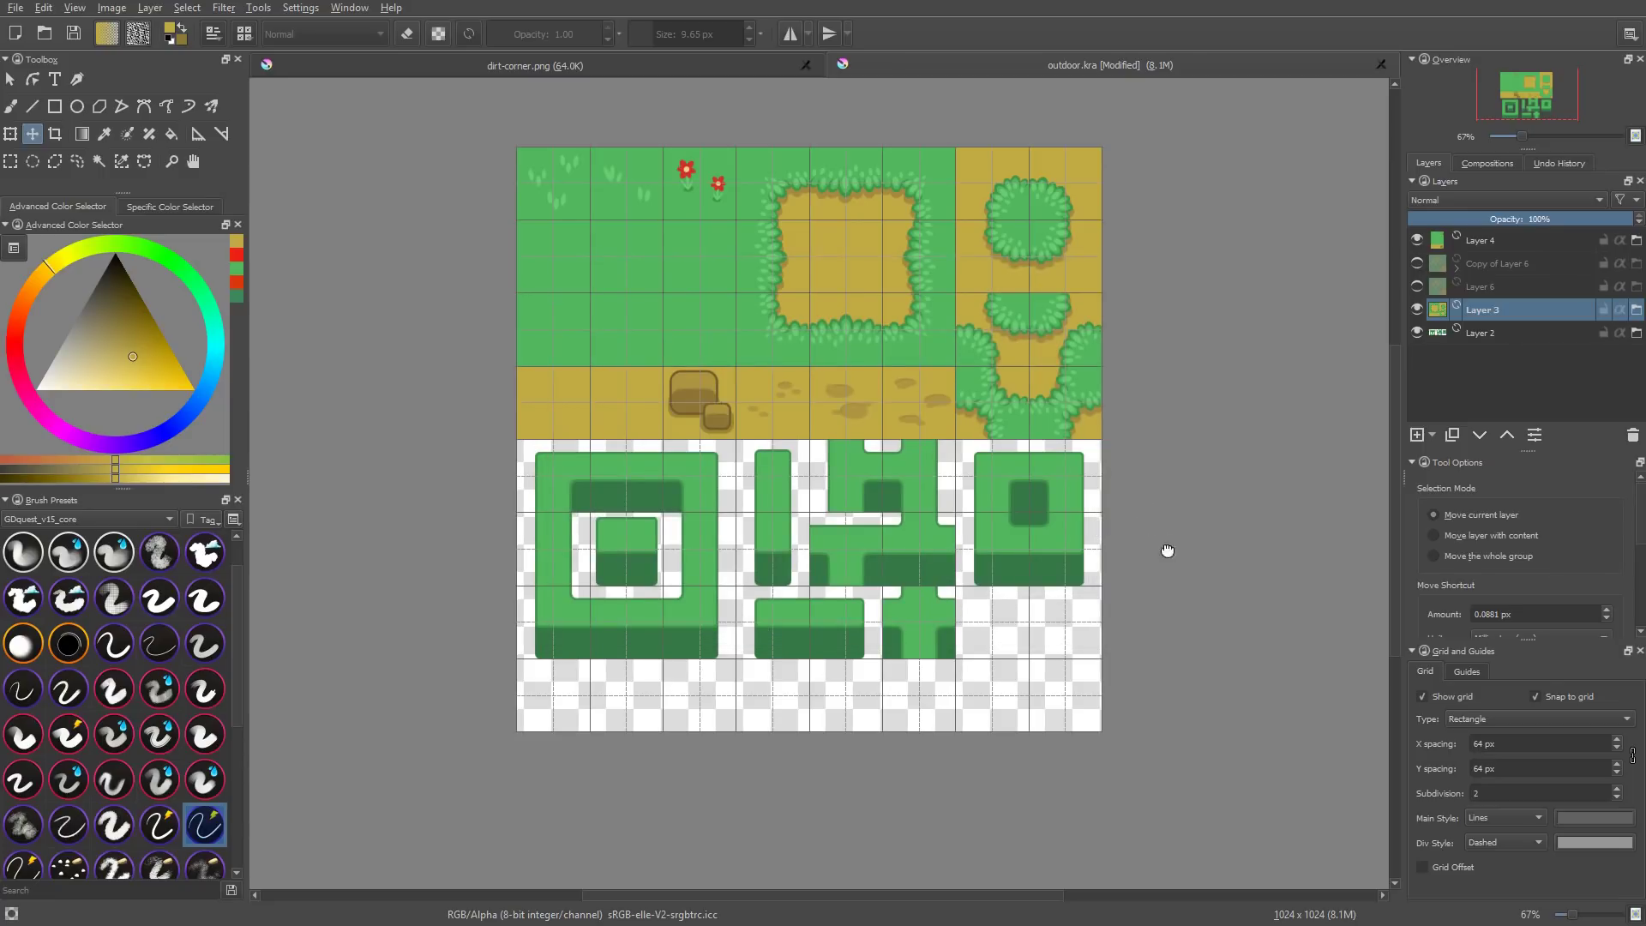
{"action": "scroll", "coordinate": [1165, 559], "scroll_direction": "up", "scroll_amount": 1}
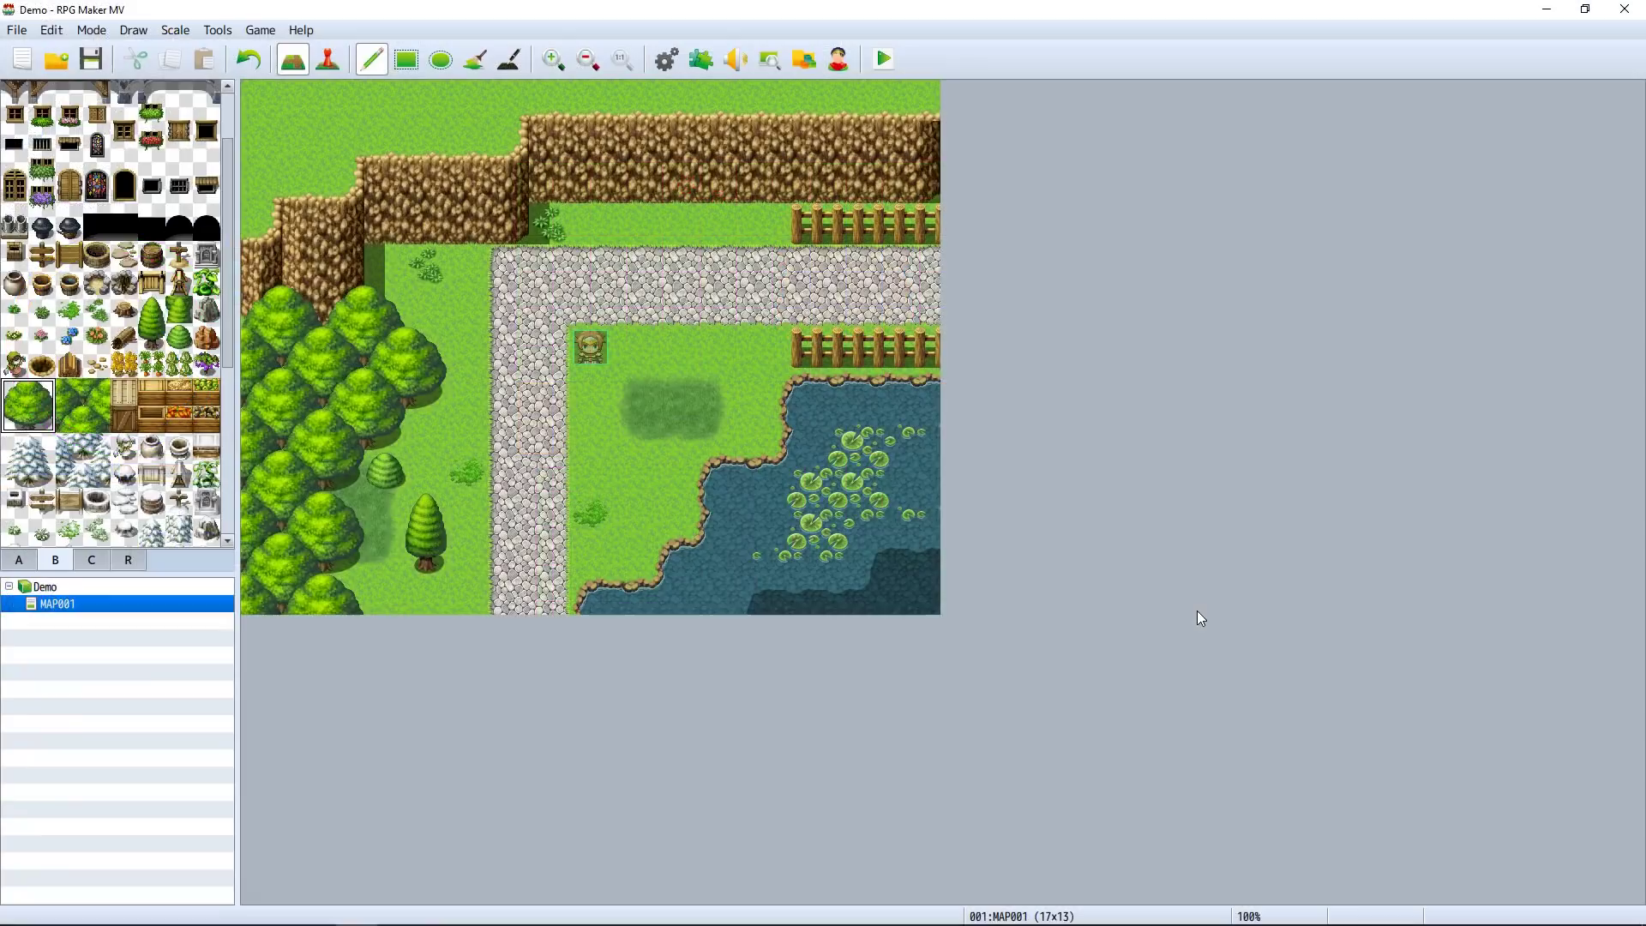
Paint a large Dirt (Meadow) sand block beside the pond using the ground tiles.
{"action": "left_click", "coordinate": [19, 559]}
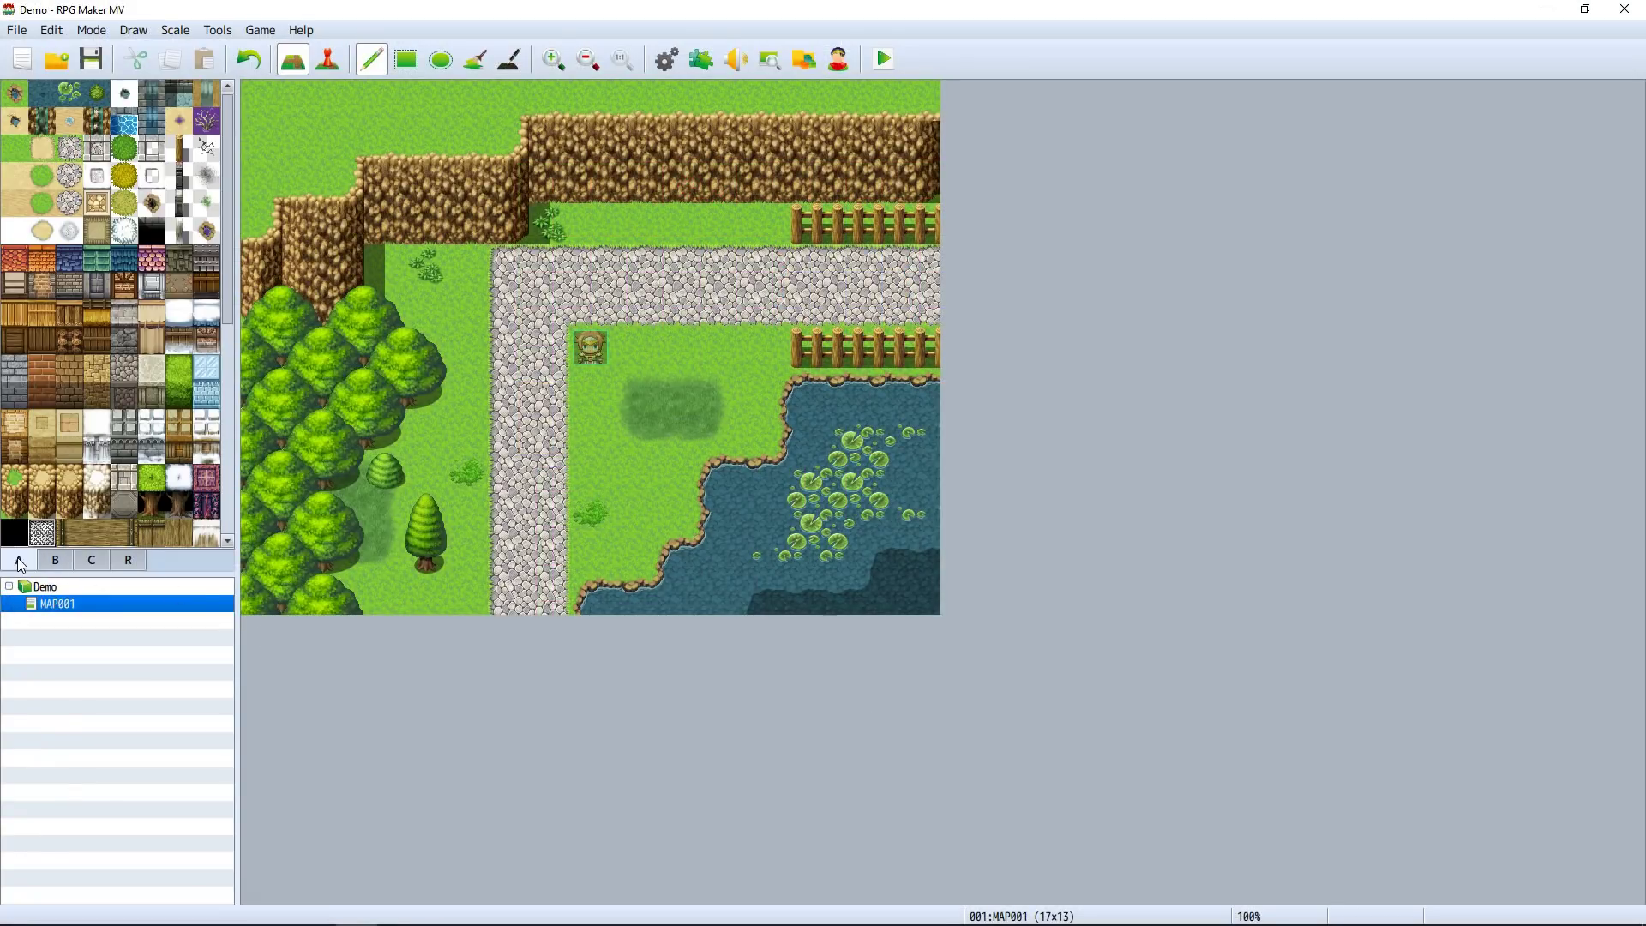
{"action": "left_click", "coordinate": [63, 559]}
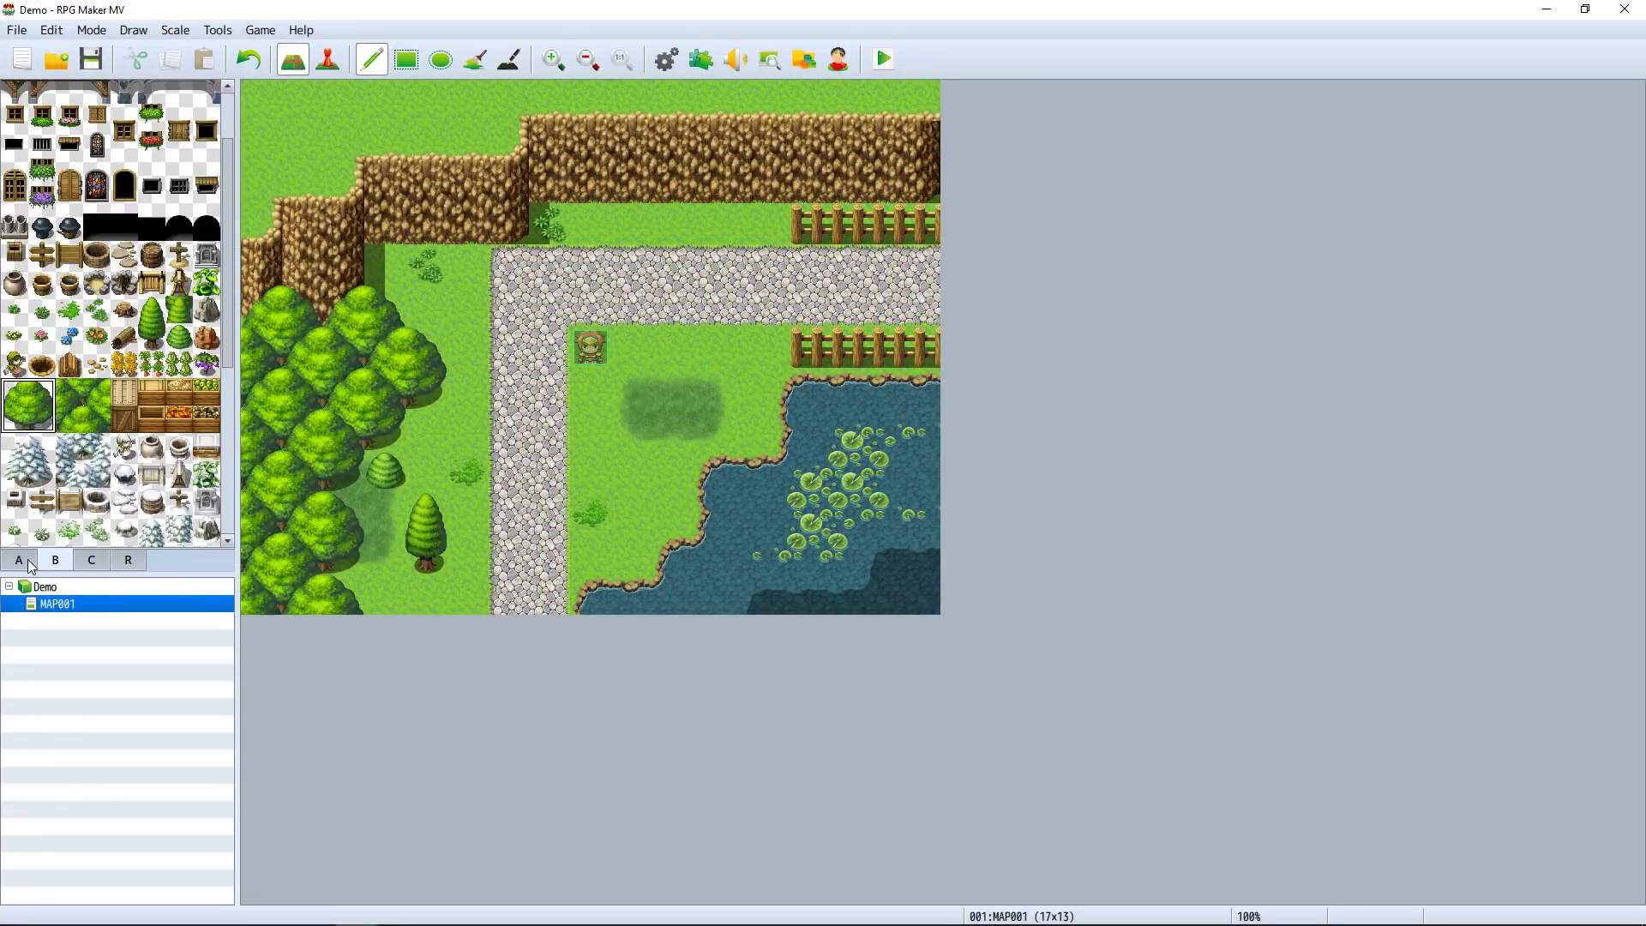
{"action": "left_click", "coordinate": [21, 562]}
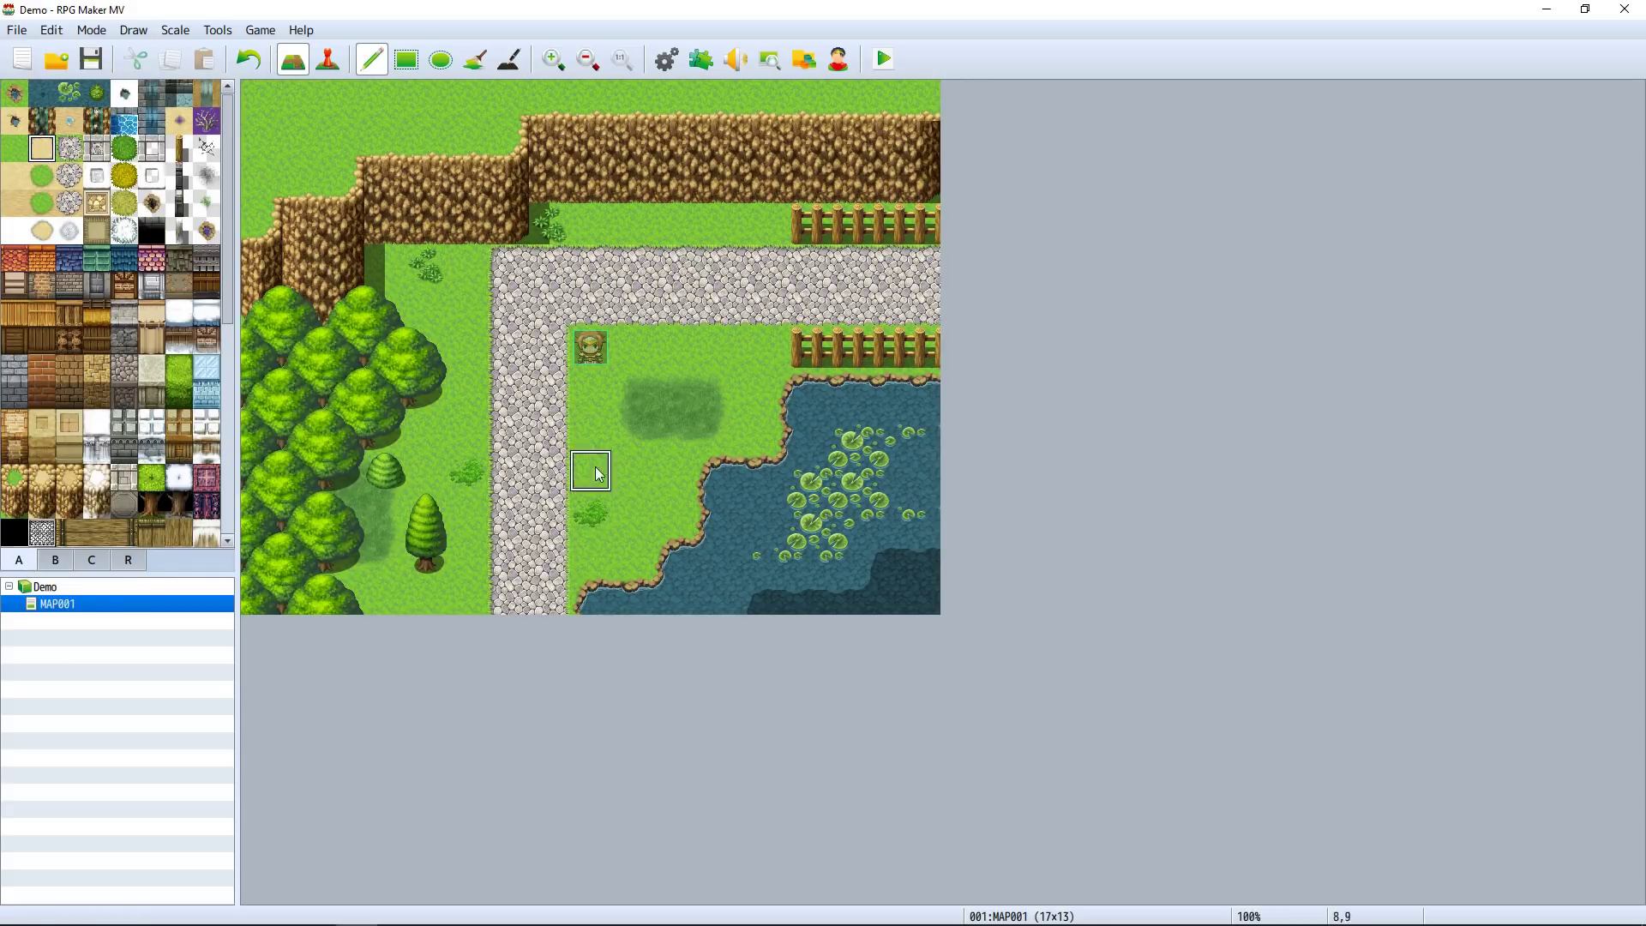
{"action": "mouse_move", "coordinate": [667, 343]}
{"action": "left_mouse_down"}
{"action": "mouse_move", "coordinate": [643, 374]}
{"action": "mouse_move", "coordinate": [651, 403]}
{"action": "mouse_move", "coordinate": [714, 406]}
{"action": "mouse_move", "coordinate": [683, 431]}
{"action": "mouse_move", "coordinate": [640, 431]}
{"action": "left_mouse_up"}
Place a Large Tree by the sand, a two-tile tall tree above the path, and a 2x2 bush below the cliff.
{"action": "left_click", "coordinate": [54, 560]}
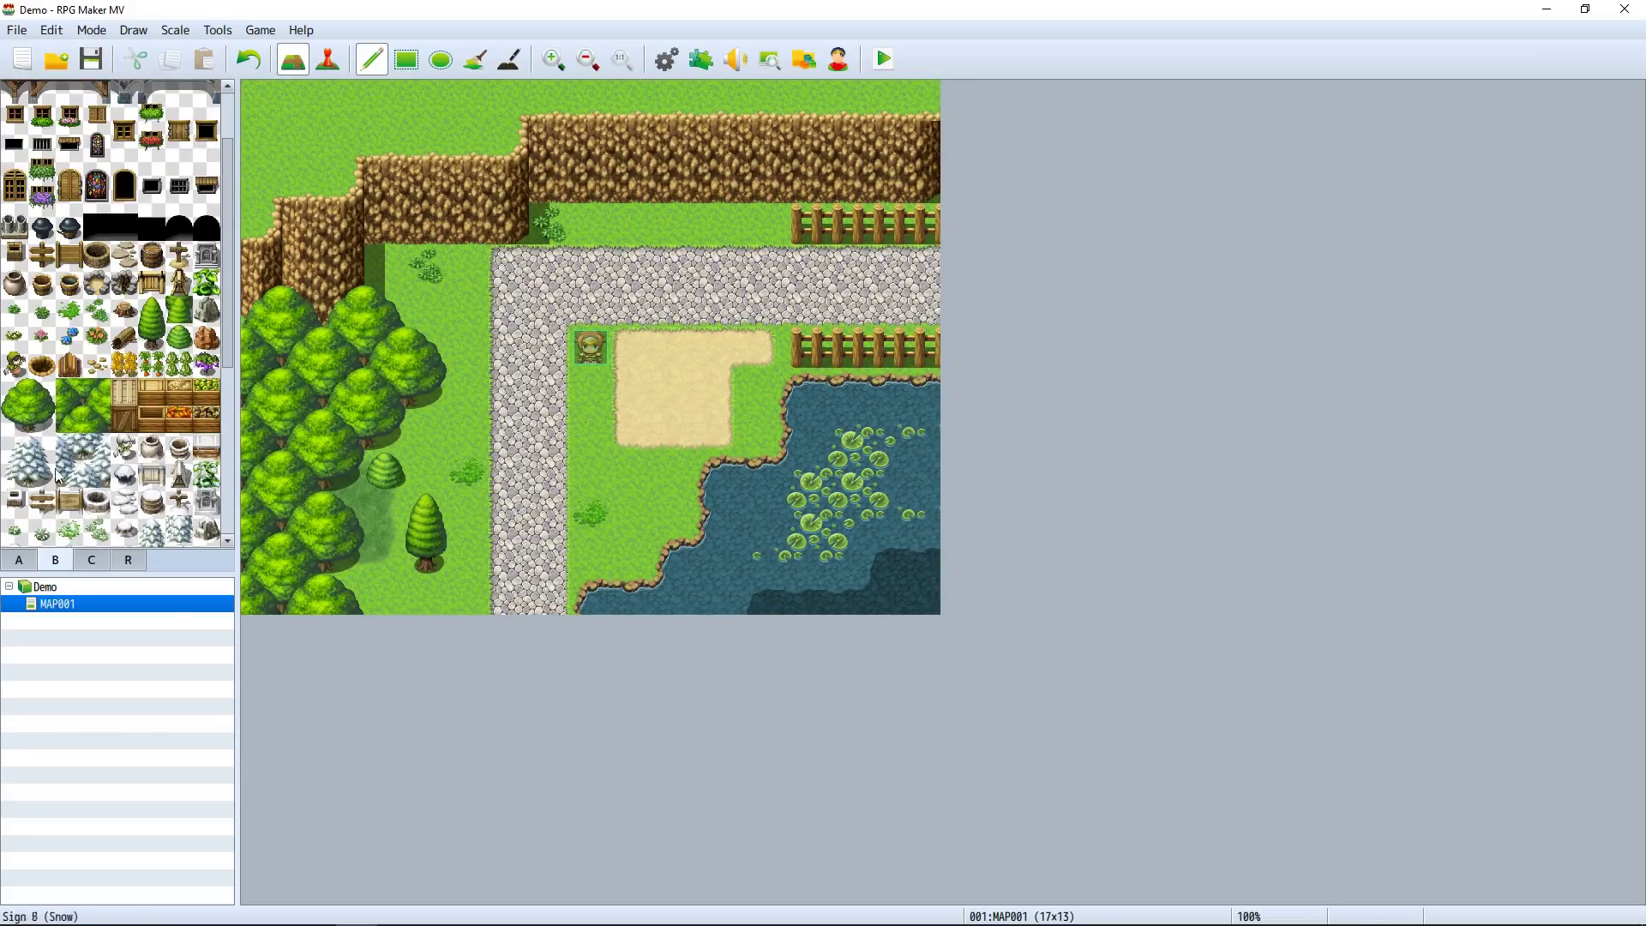
{"action": "left_click", "coordinate": [7, 415]}
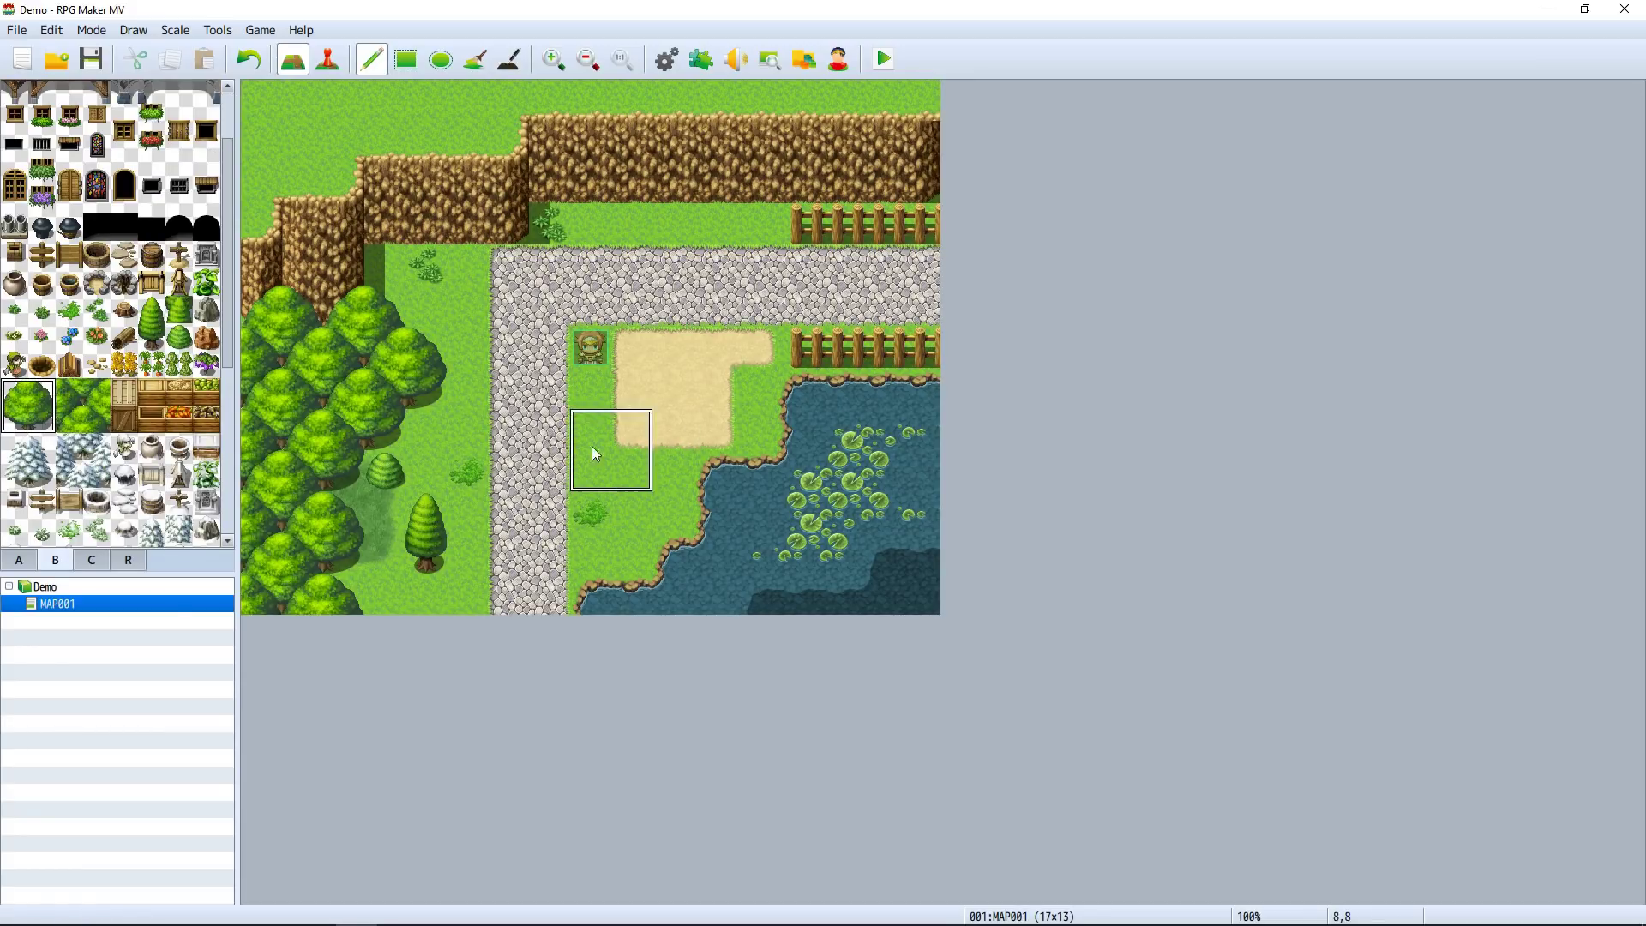
{"action": "left_click", "coordinate": [636, 447]}
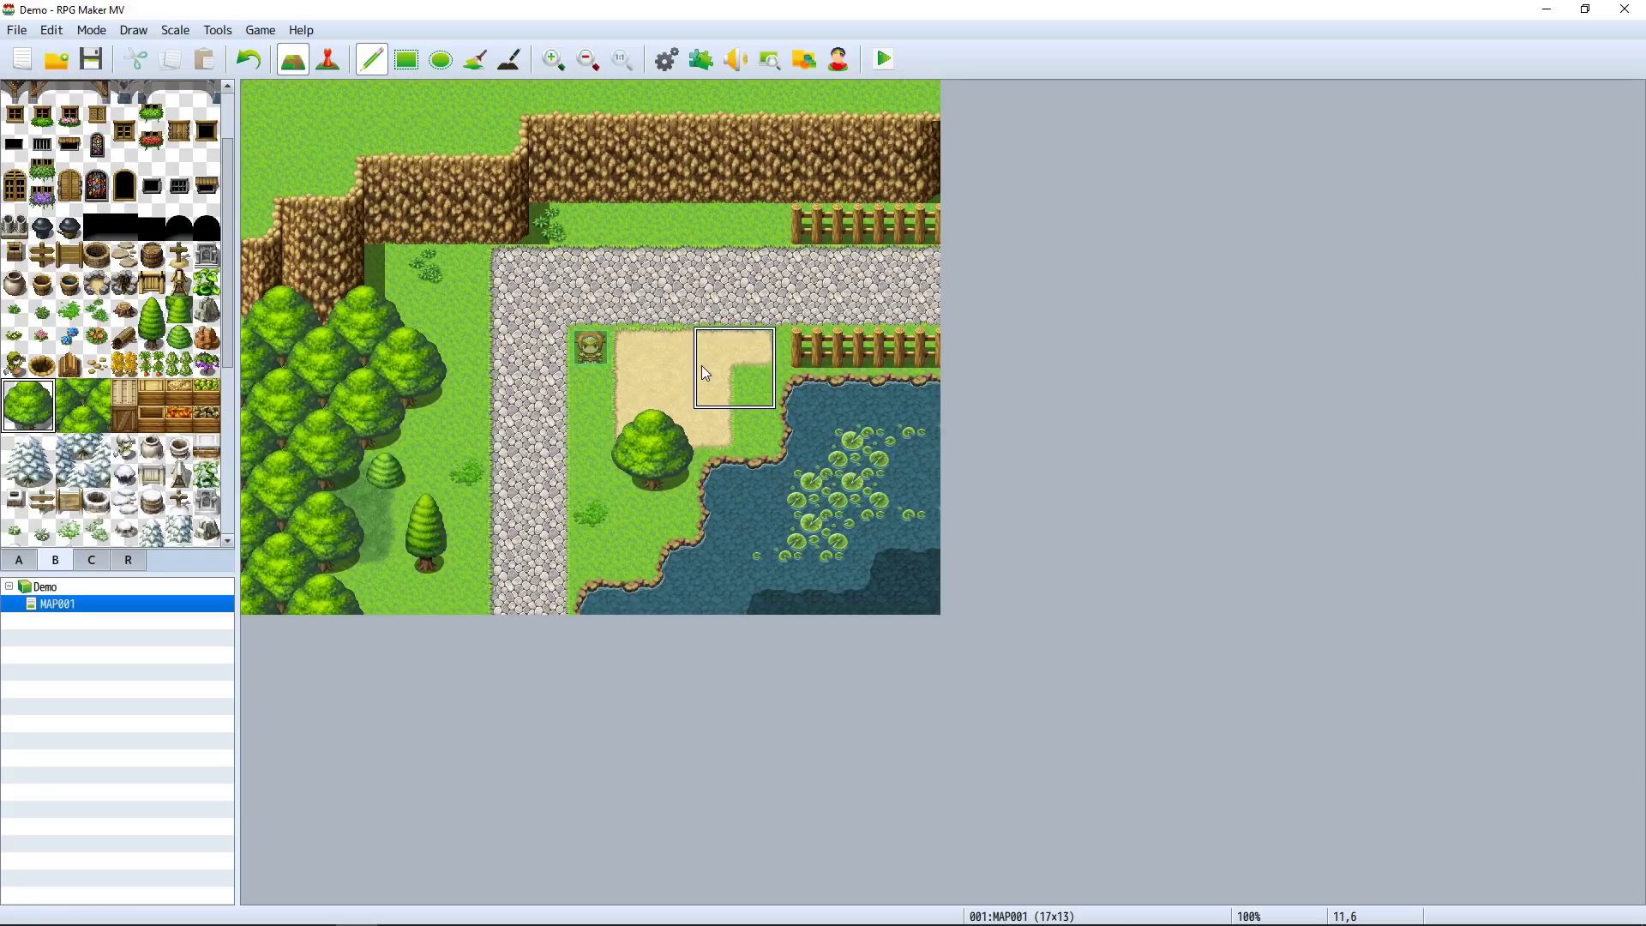
{"action": "left_click", "coordinate": [155, 346]}
{"action": "left_click_drag", "start_coordinate": [155, 348], "coordinate": [152, 310]}
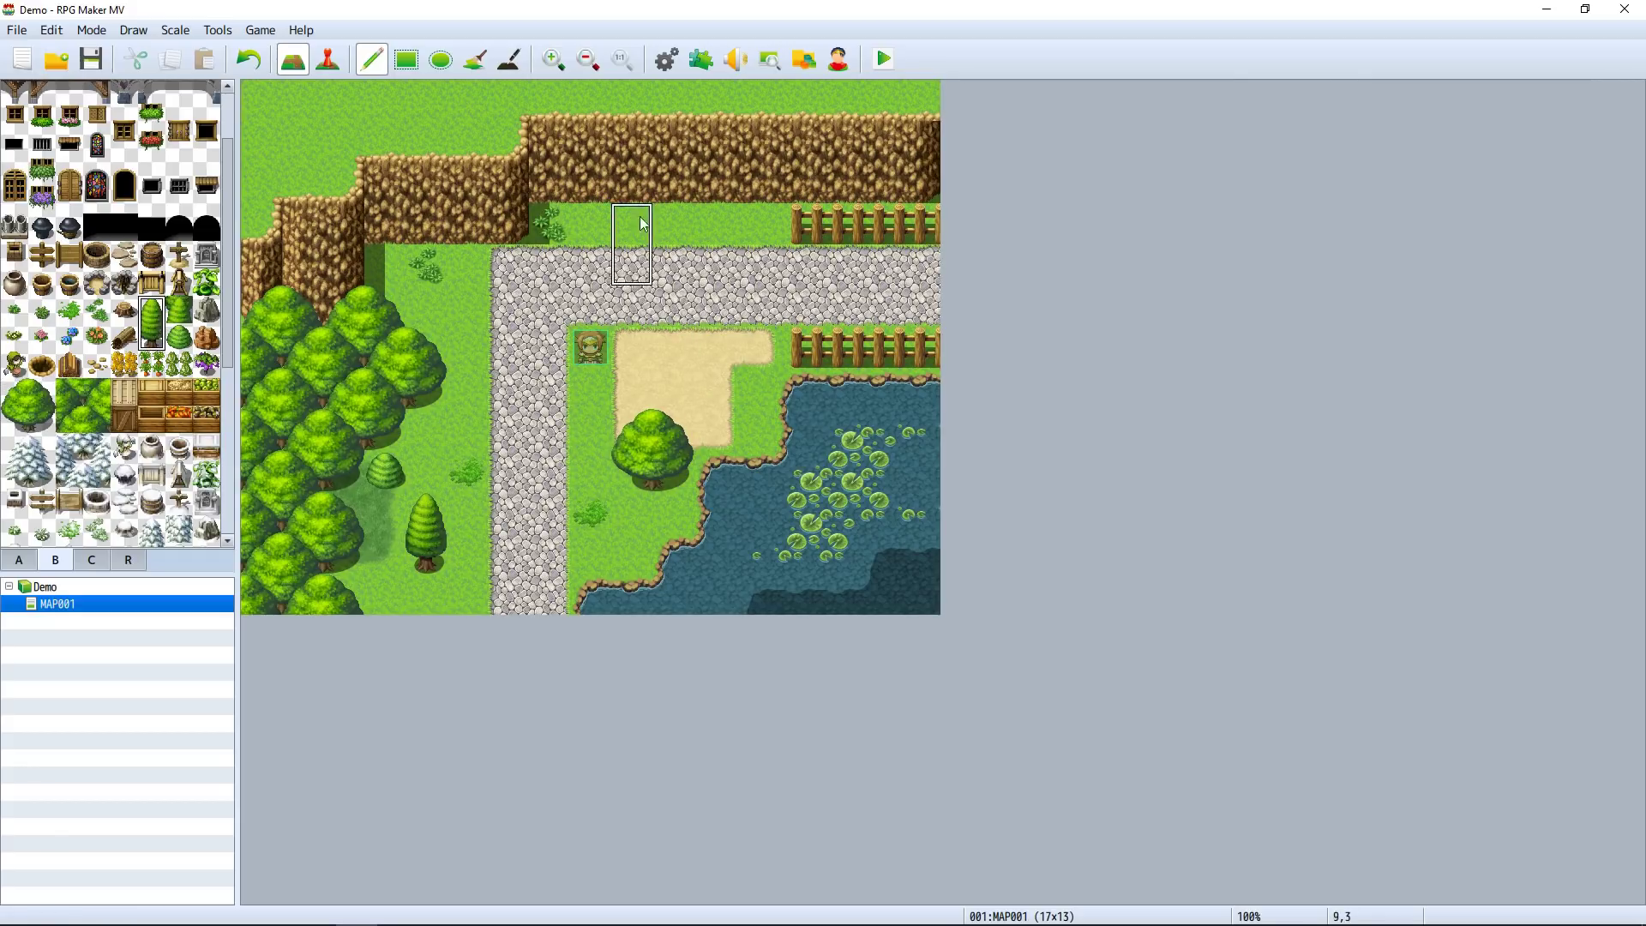
{"action": "left_click", "coordinate": [664, 194]}
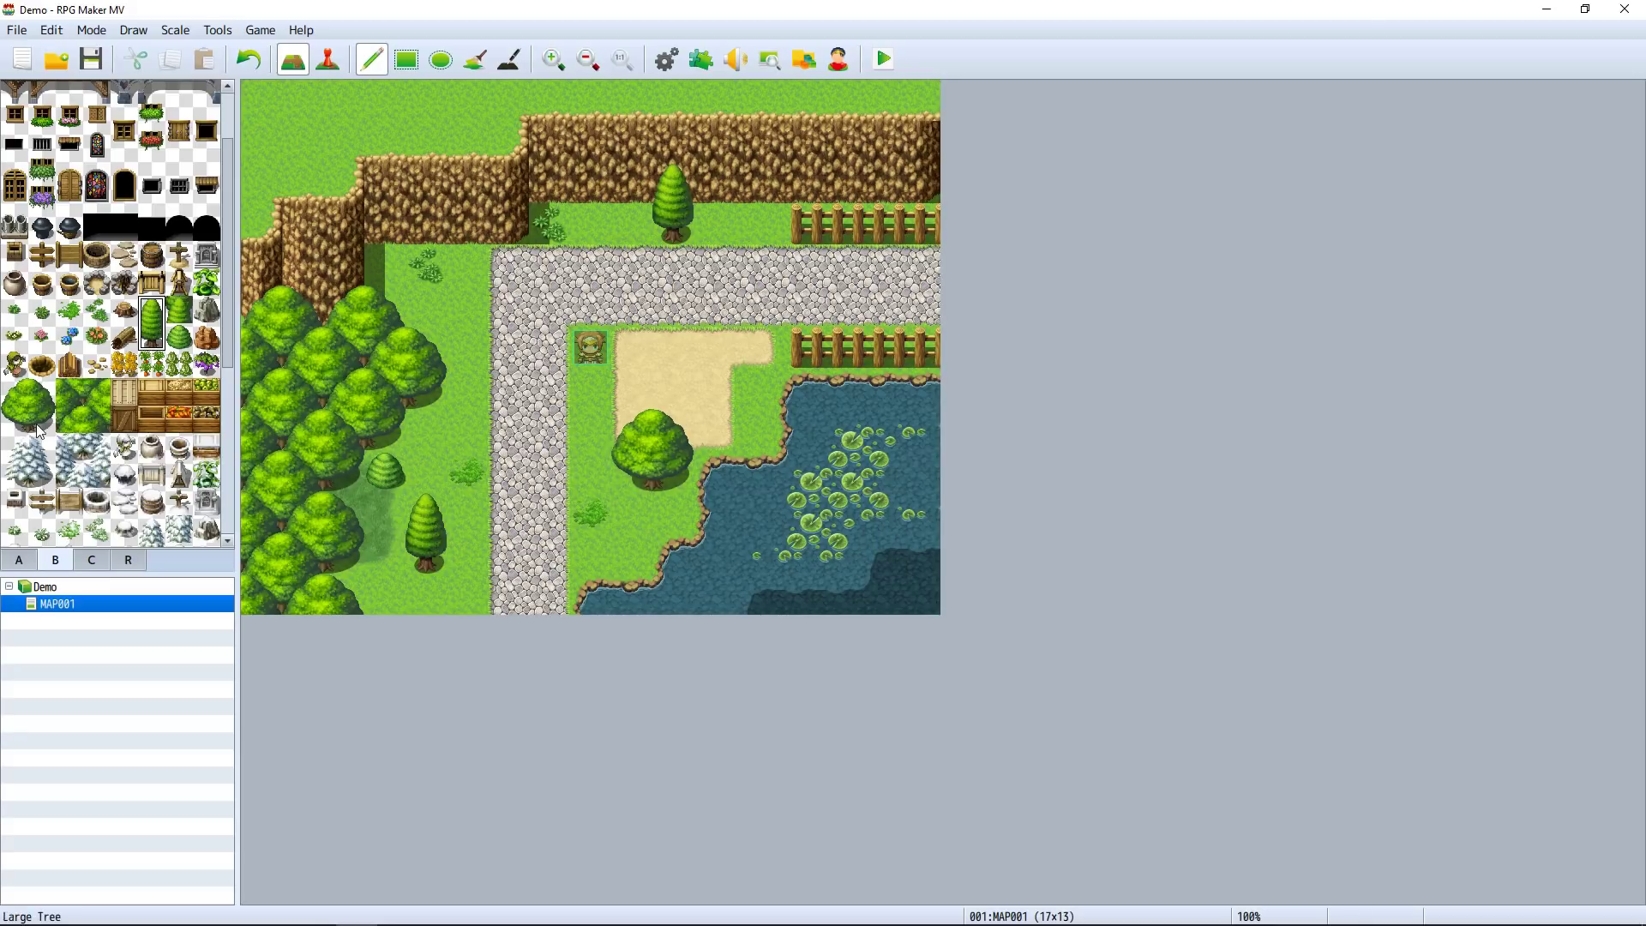
{"action": "left_click_drag", "start_coordinate": [41, 418], "coordinate": [16, 393]}
{"action": "left_click", "coordinate": [475, 226]}
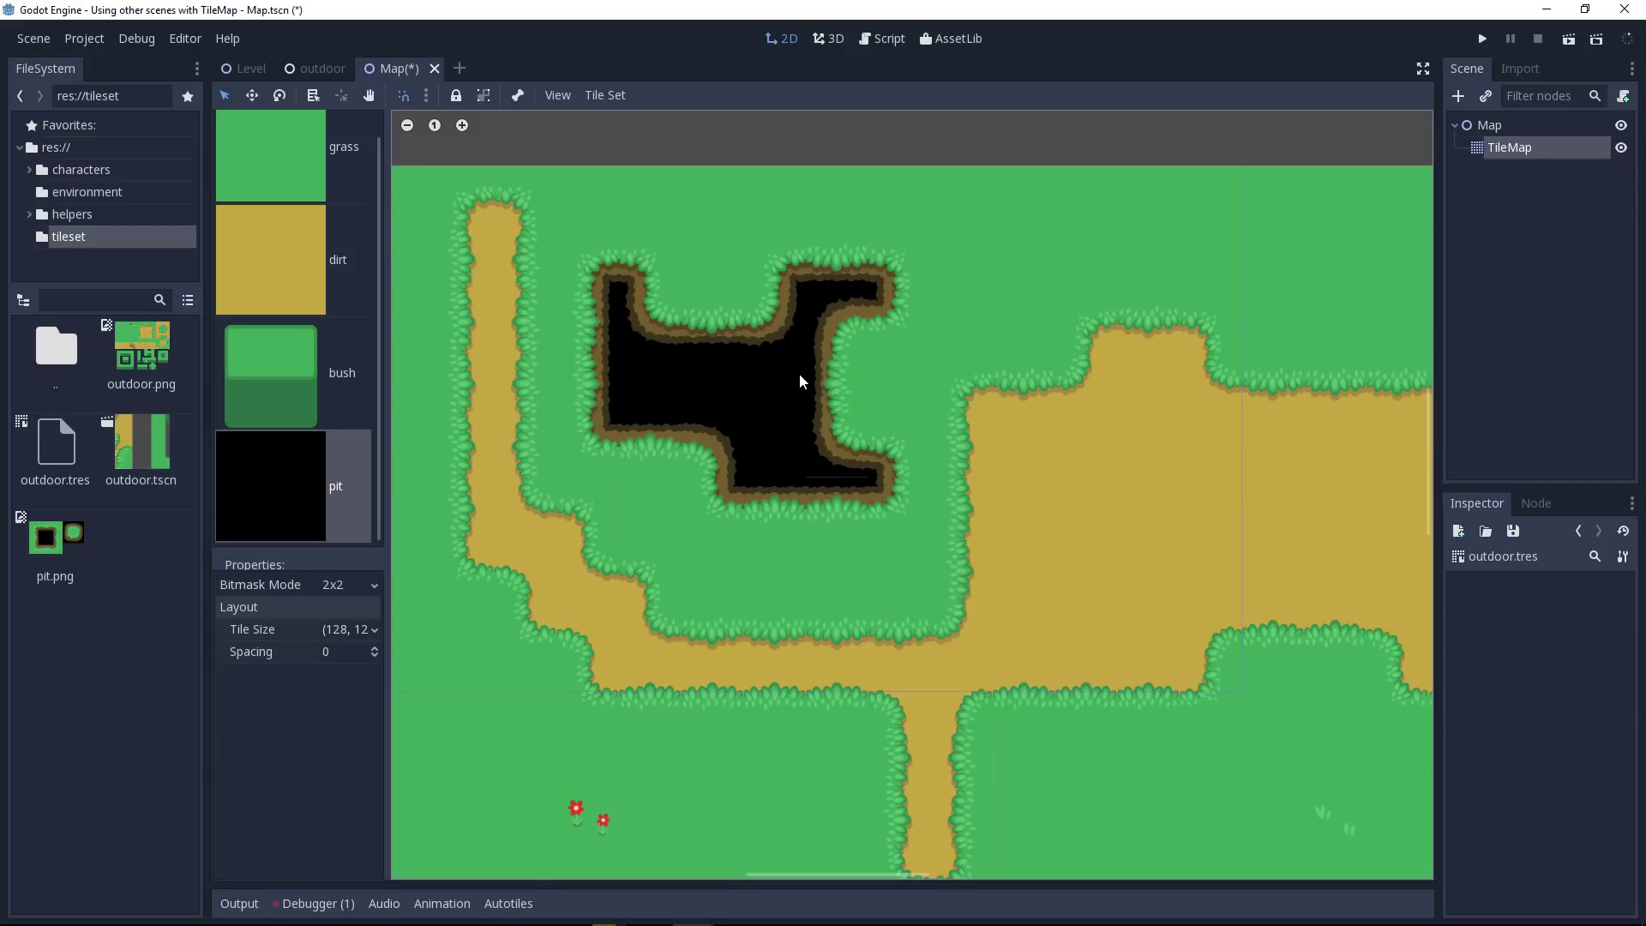
With the TileMap selected, open the outdoor.tres pit tile in the Autotiles editor and select a subtile.
{"action": "left_click", "coordinate": [1554, 154]}
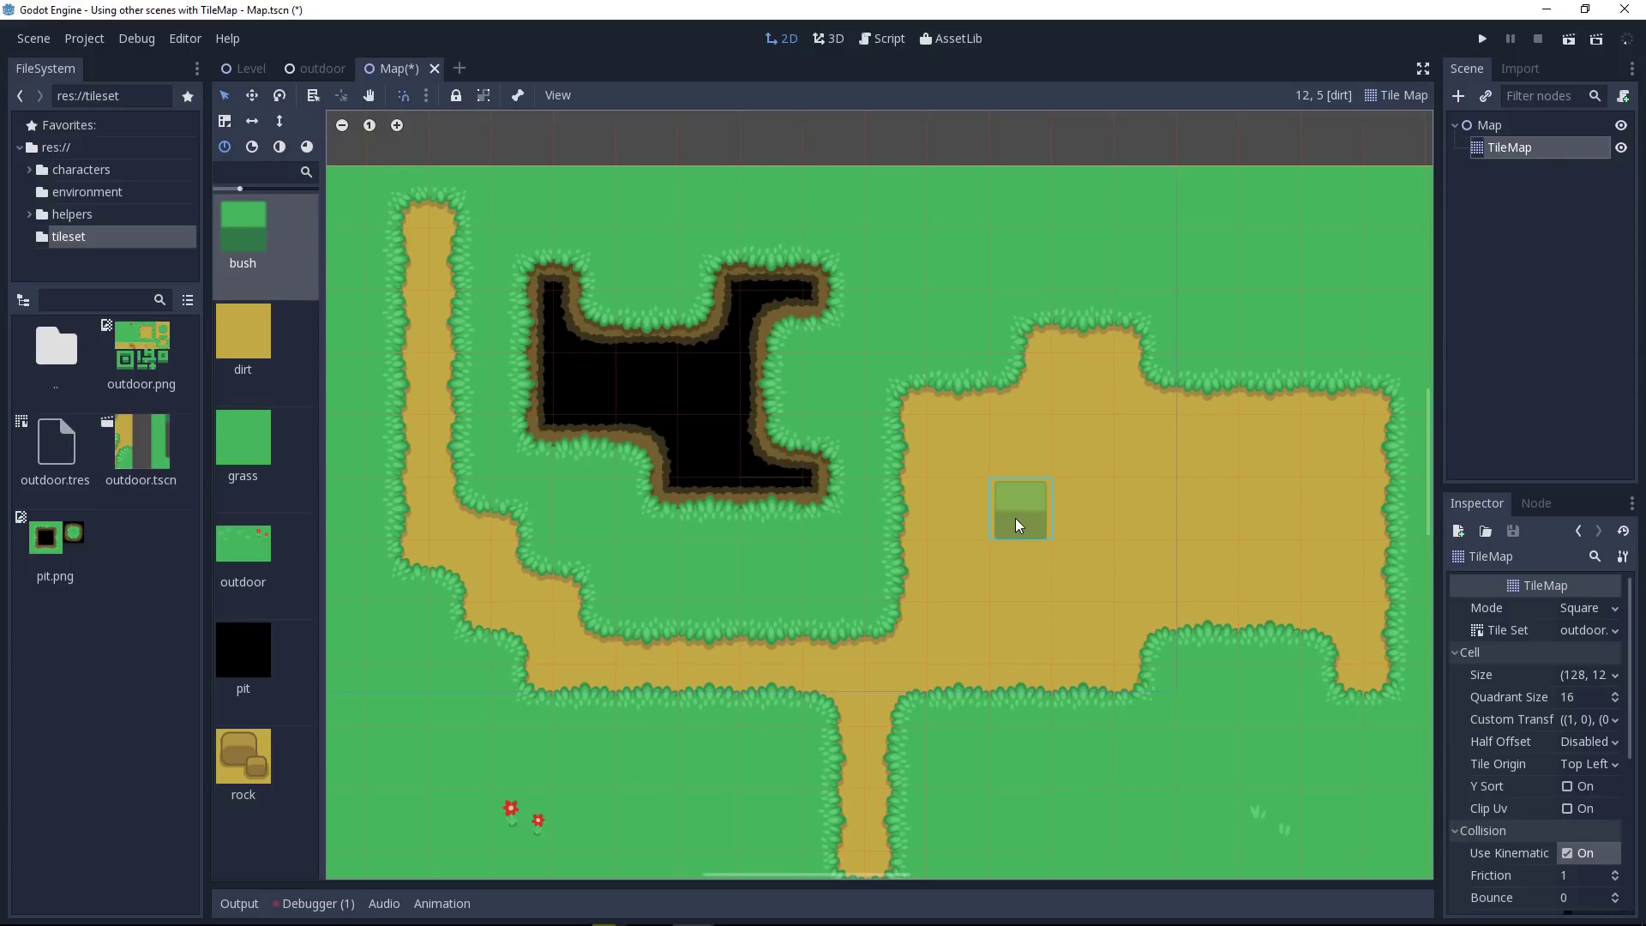
{"action": "left_click", "coordinate": [89, 467]}
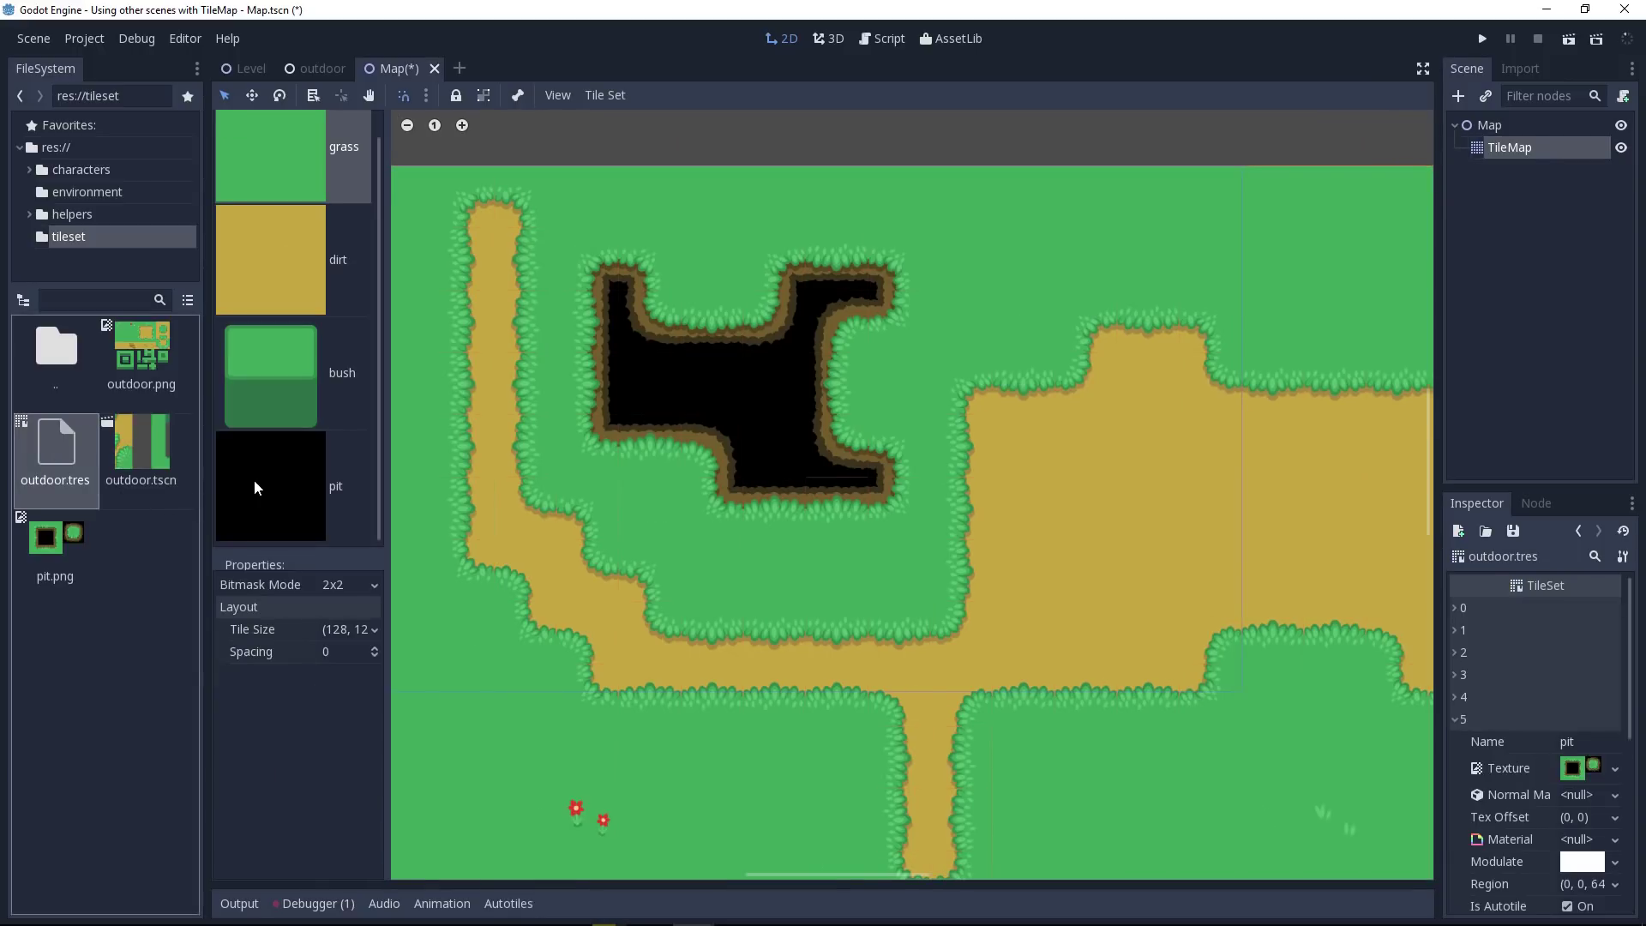
{"action": "left_click", "coordinate": [294, 486]}
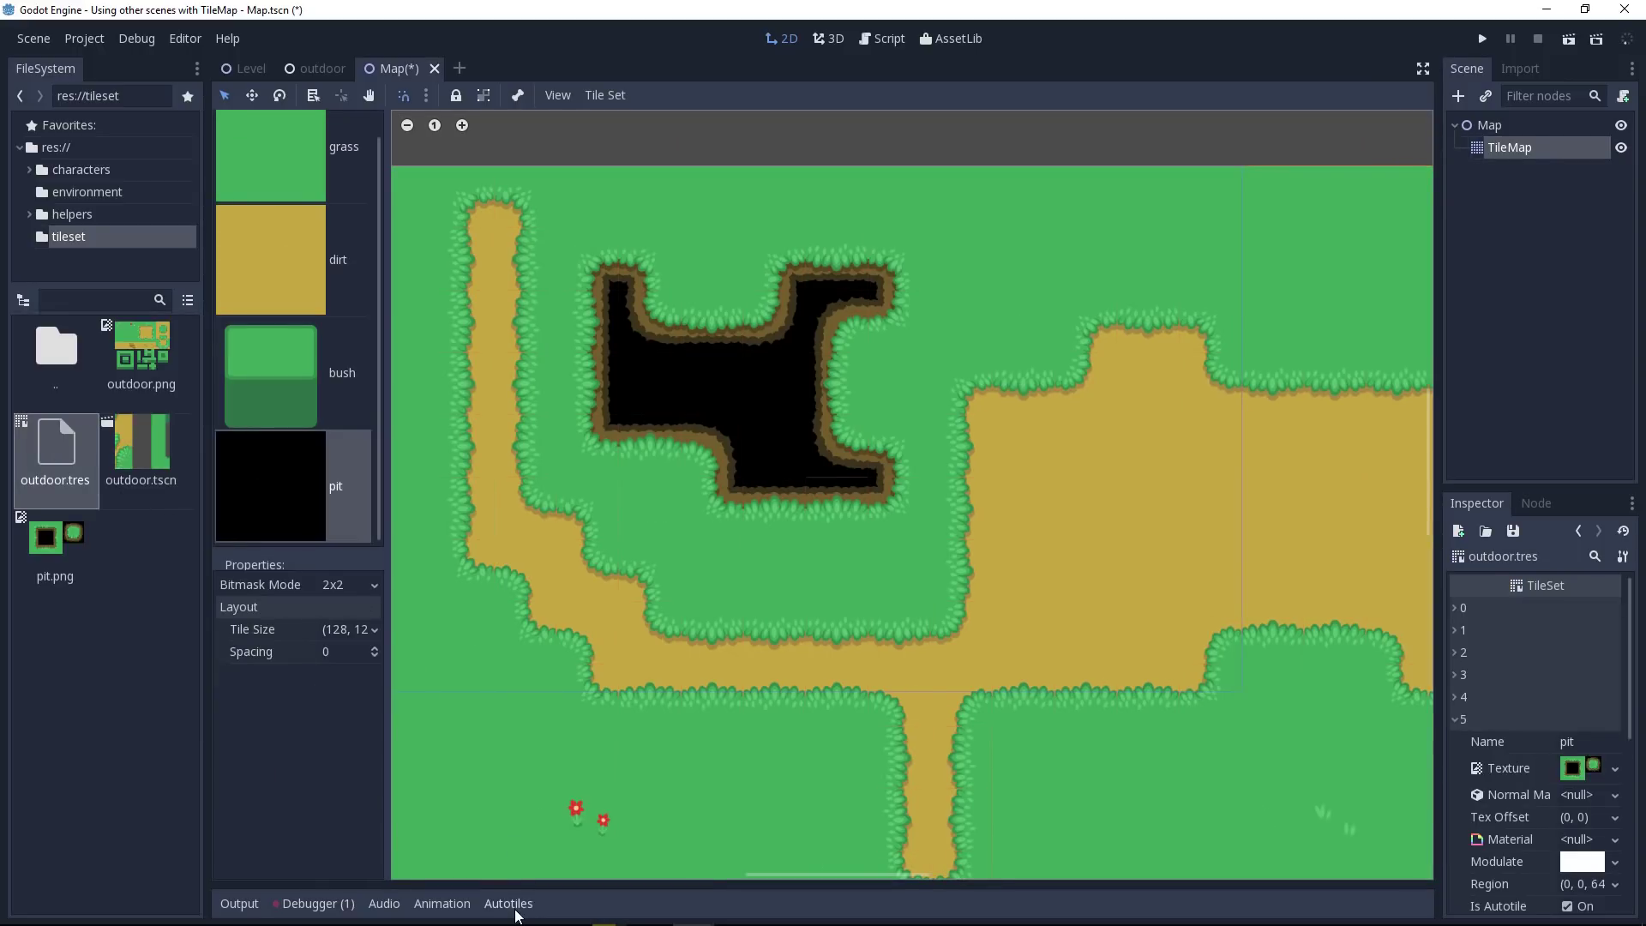
{"action": "left_click", "coordinate": [515, 907]}
{"action": "left_click", "coordinate": [1046, 641]}
{"action": "scroll", "coordinate": [1046, 641], "scroll_direction": "down", "scroll_amount": 1}
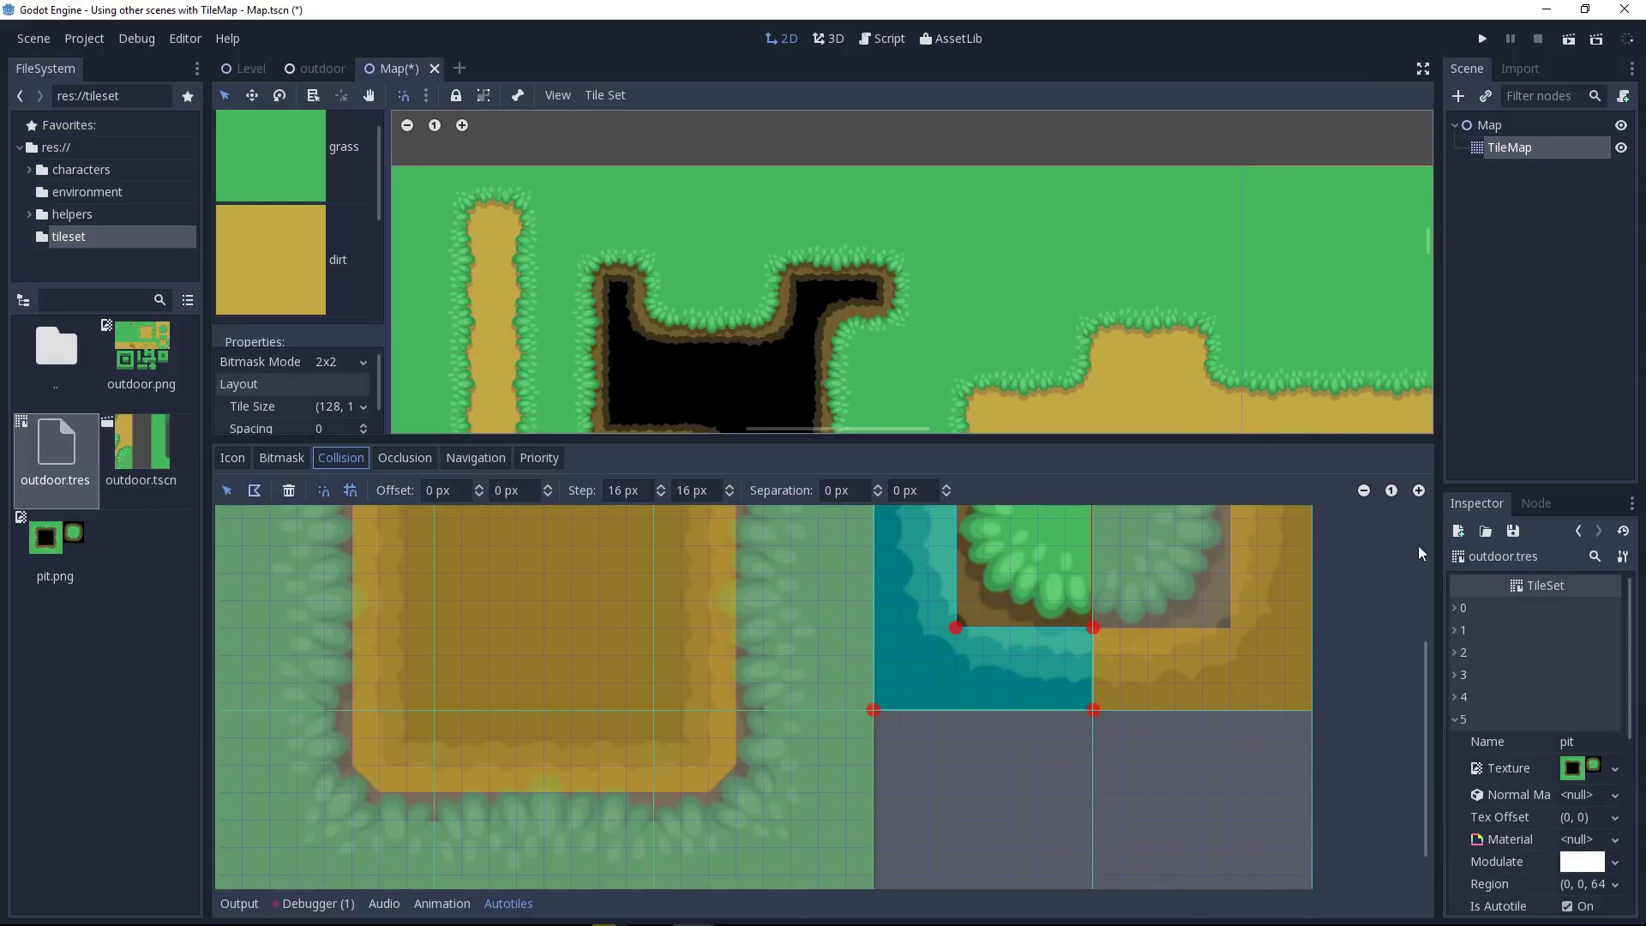
{"action": "left_click", "coordinate": [1364, 490]}
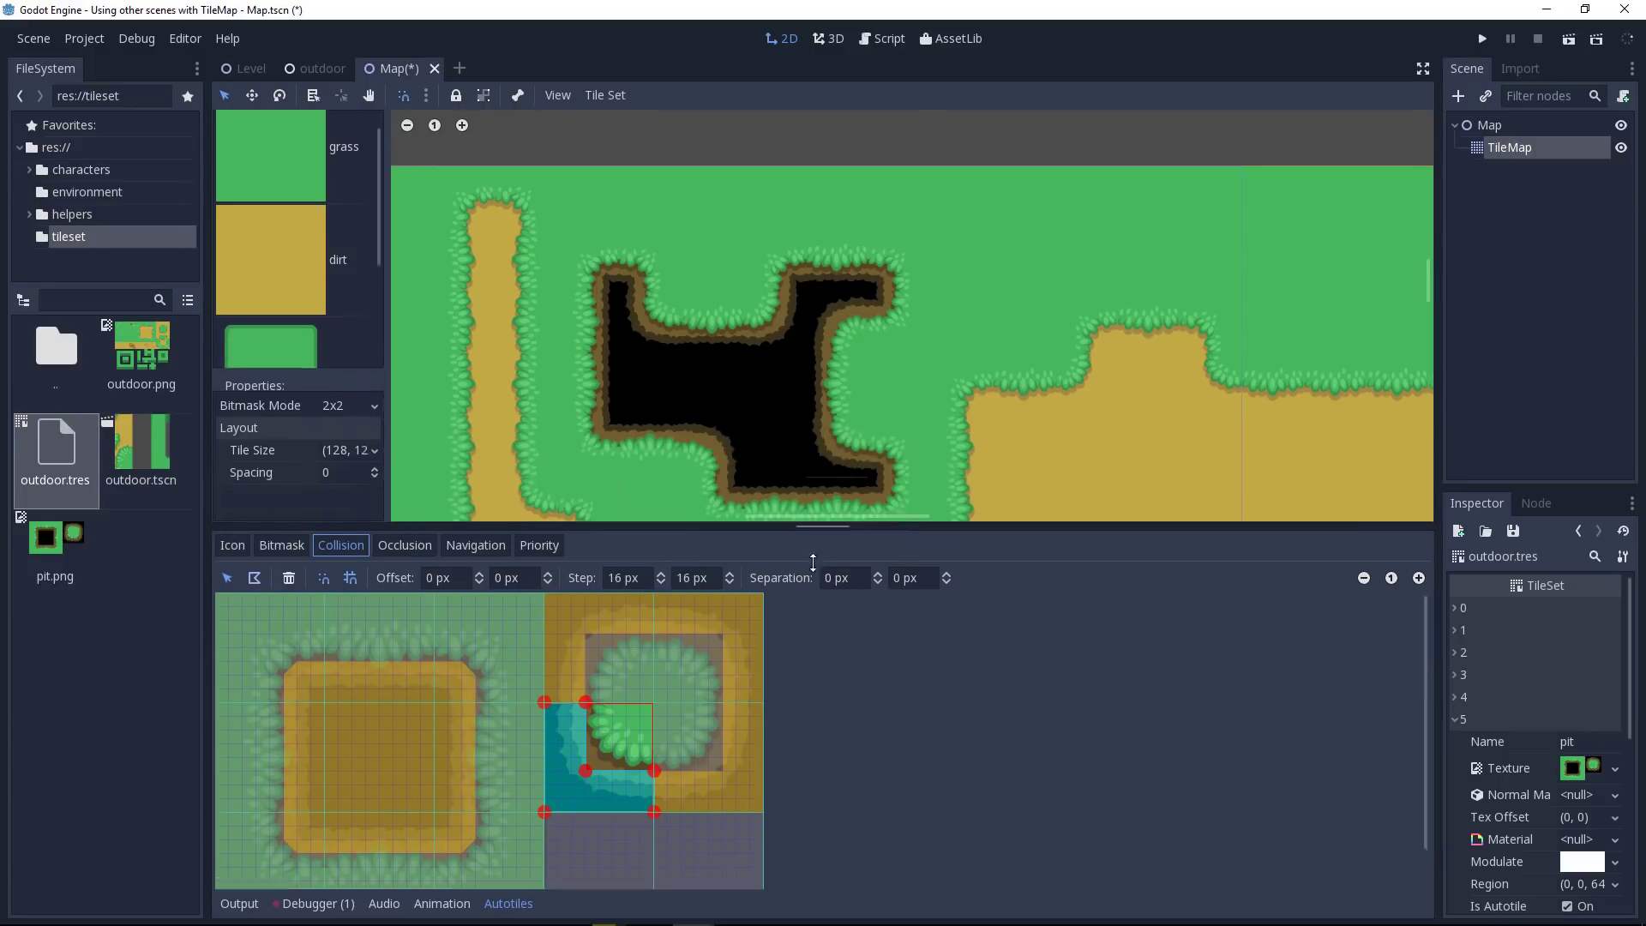
{"action": "key", "text": "F5"}
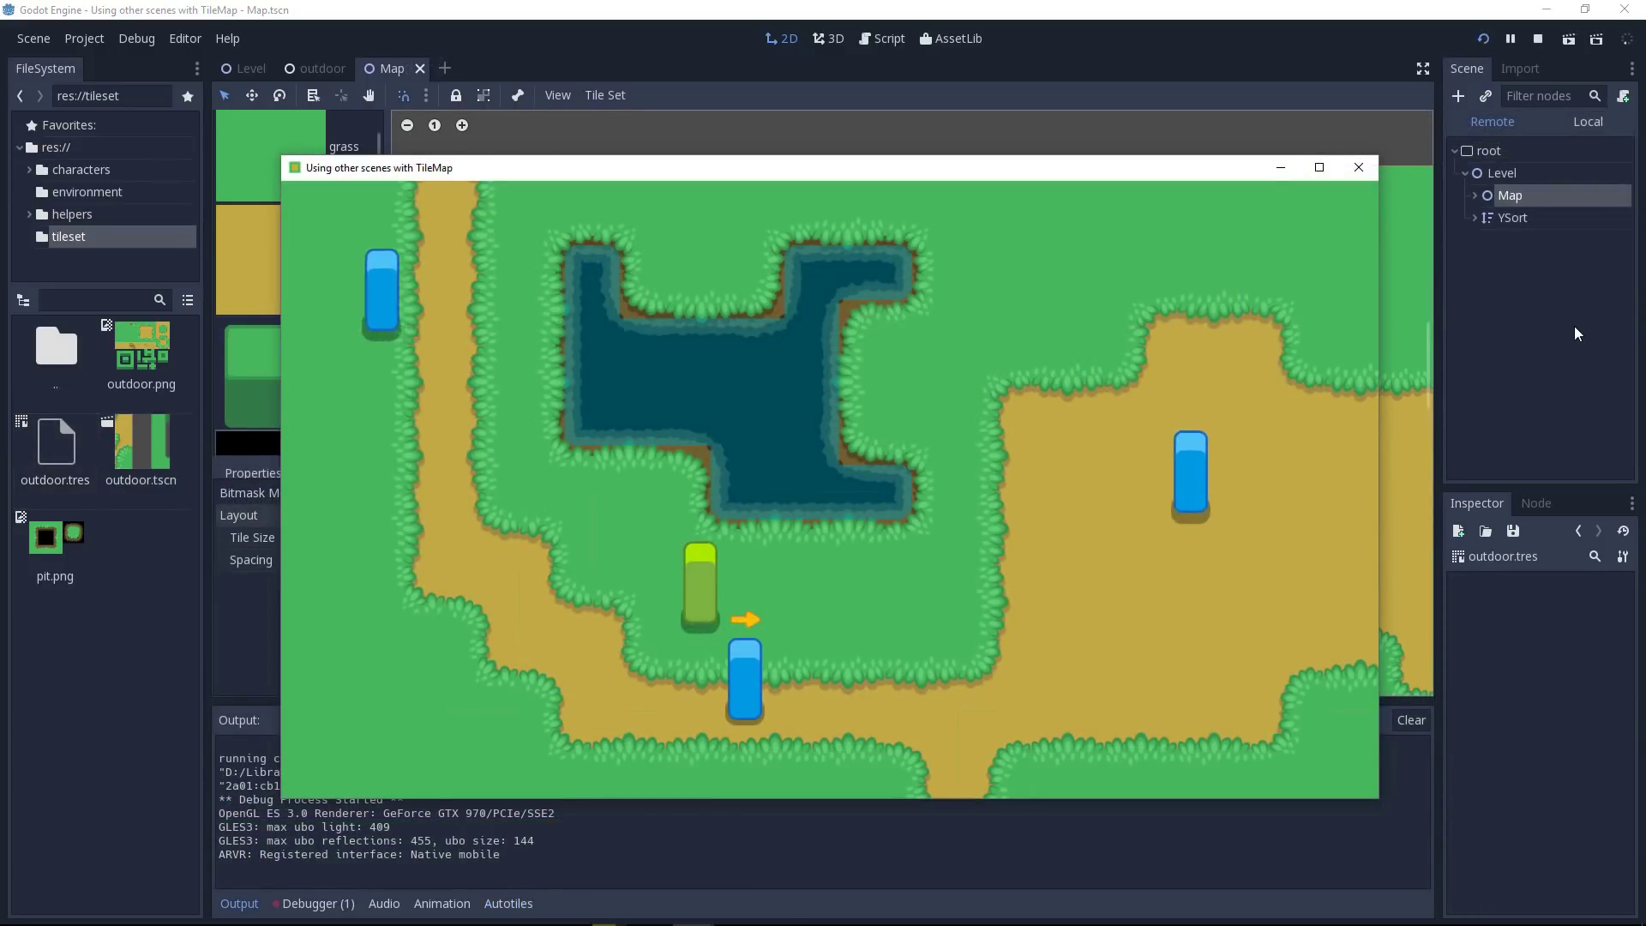
Walk the green player right, up and left along the dark pond's edge with the arrow keys.
{"action": "key", "text": "Right"}
{"action": "key", "text": "Up"}
{"action": "key", "text": "Left"}
{"action": "key", "text": "Right"}
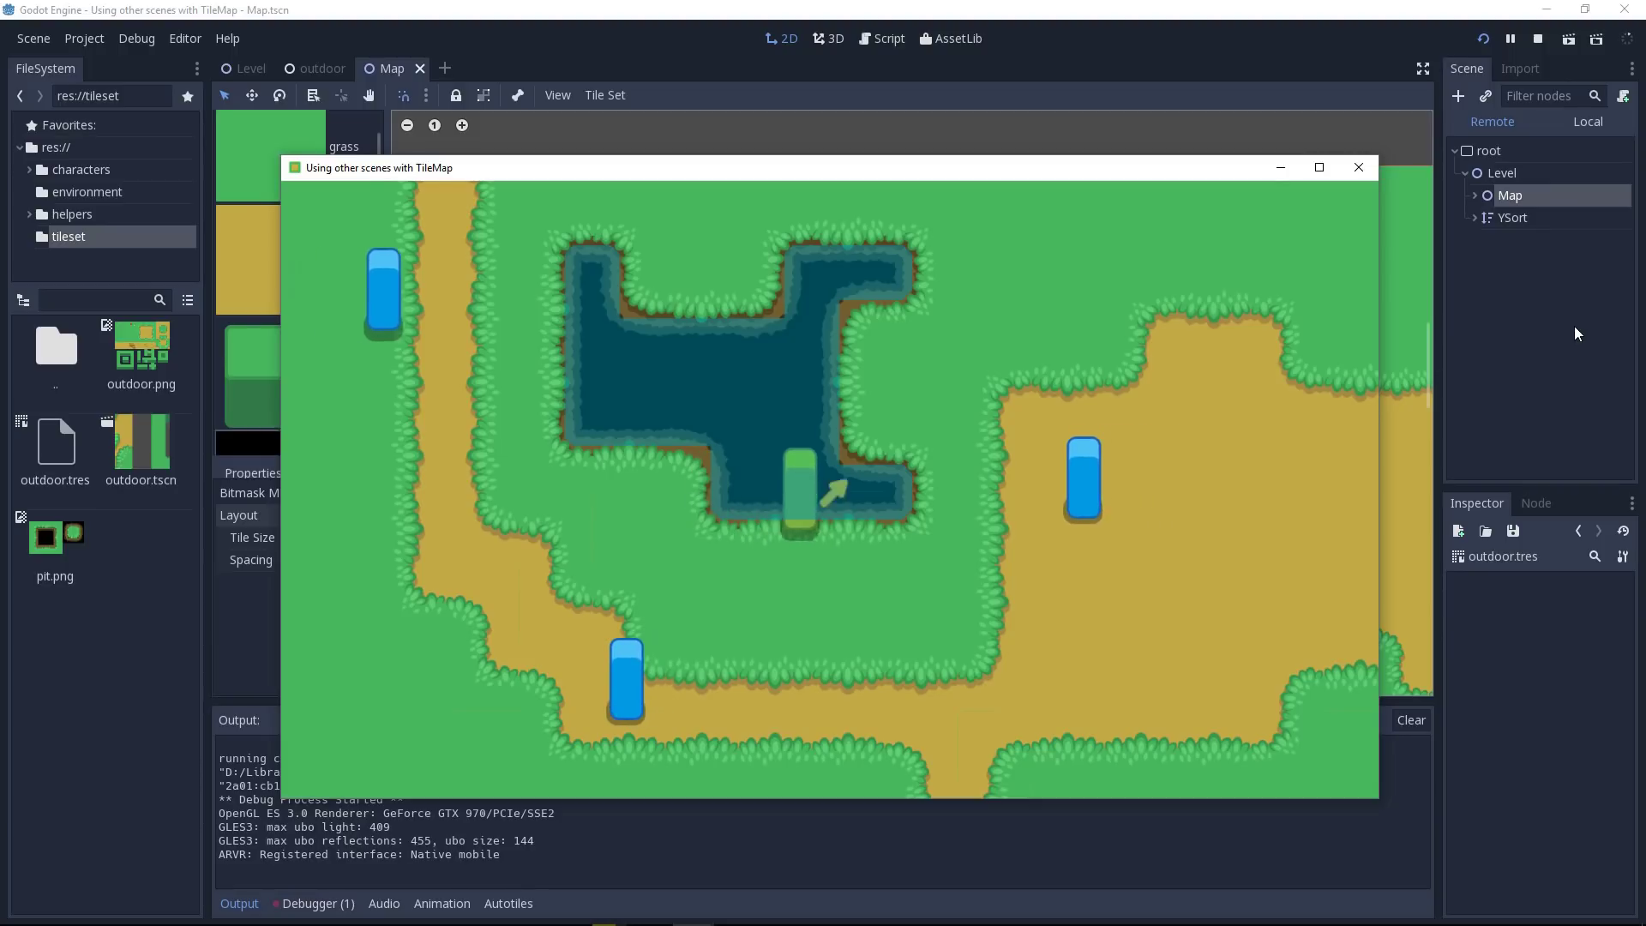
{"action": "key", "text": "Left"}
{"action": "key", "text": "Right"}
{"action": "key", "text": "Right"}
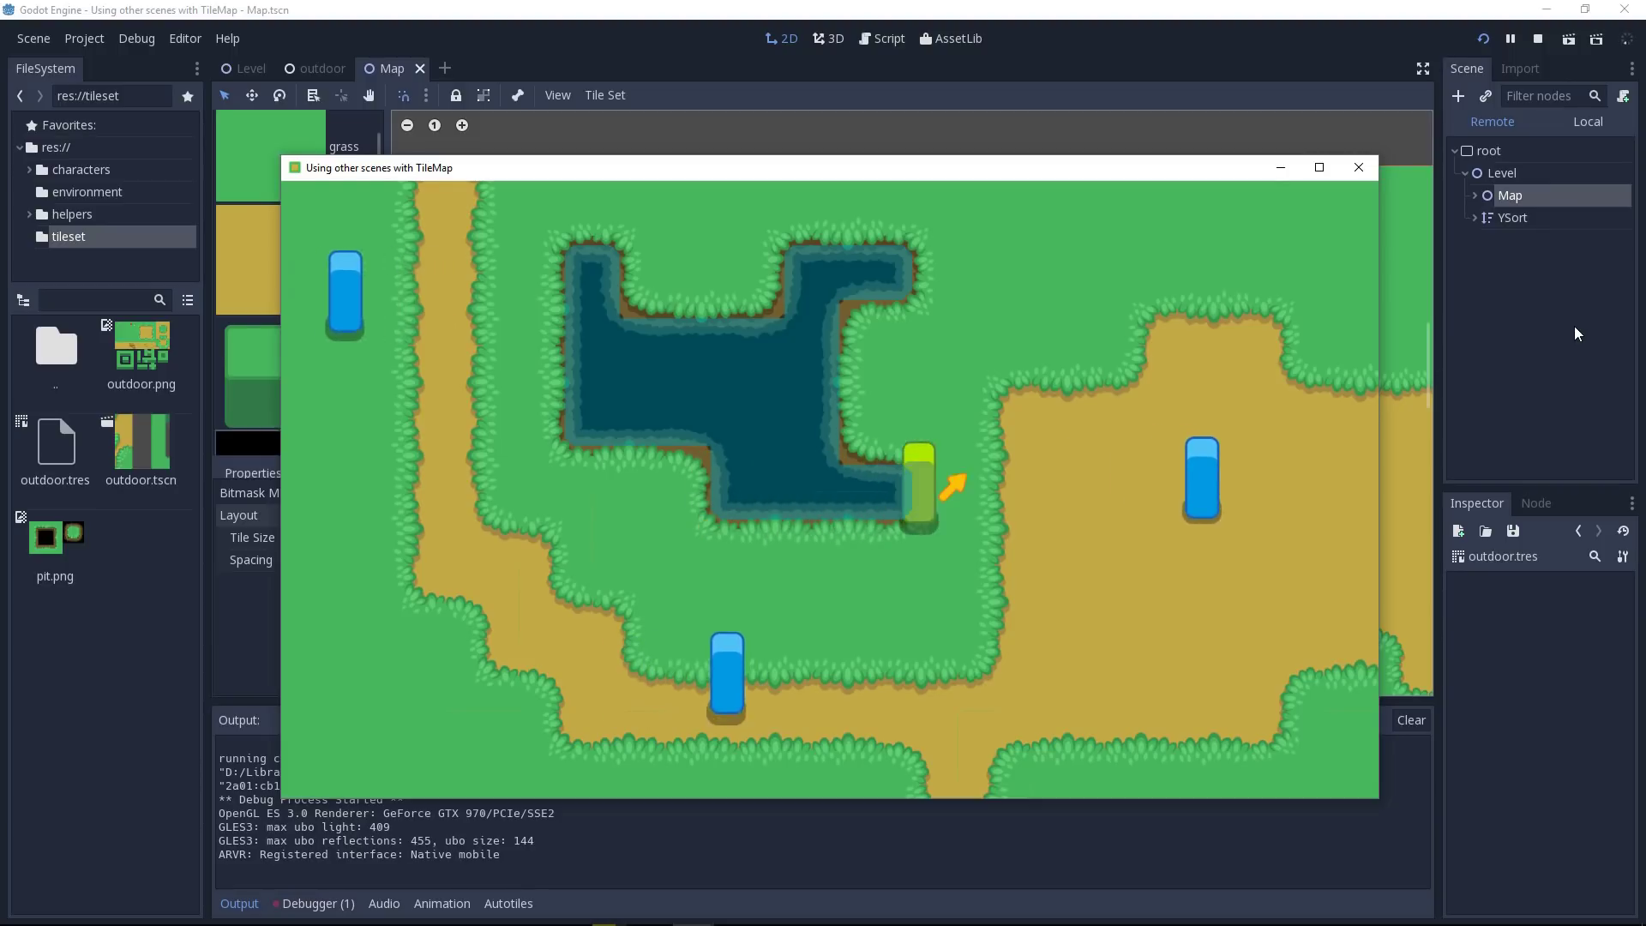
{"action": "key", "text": "Left"}
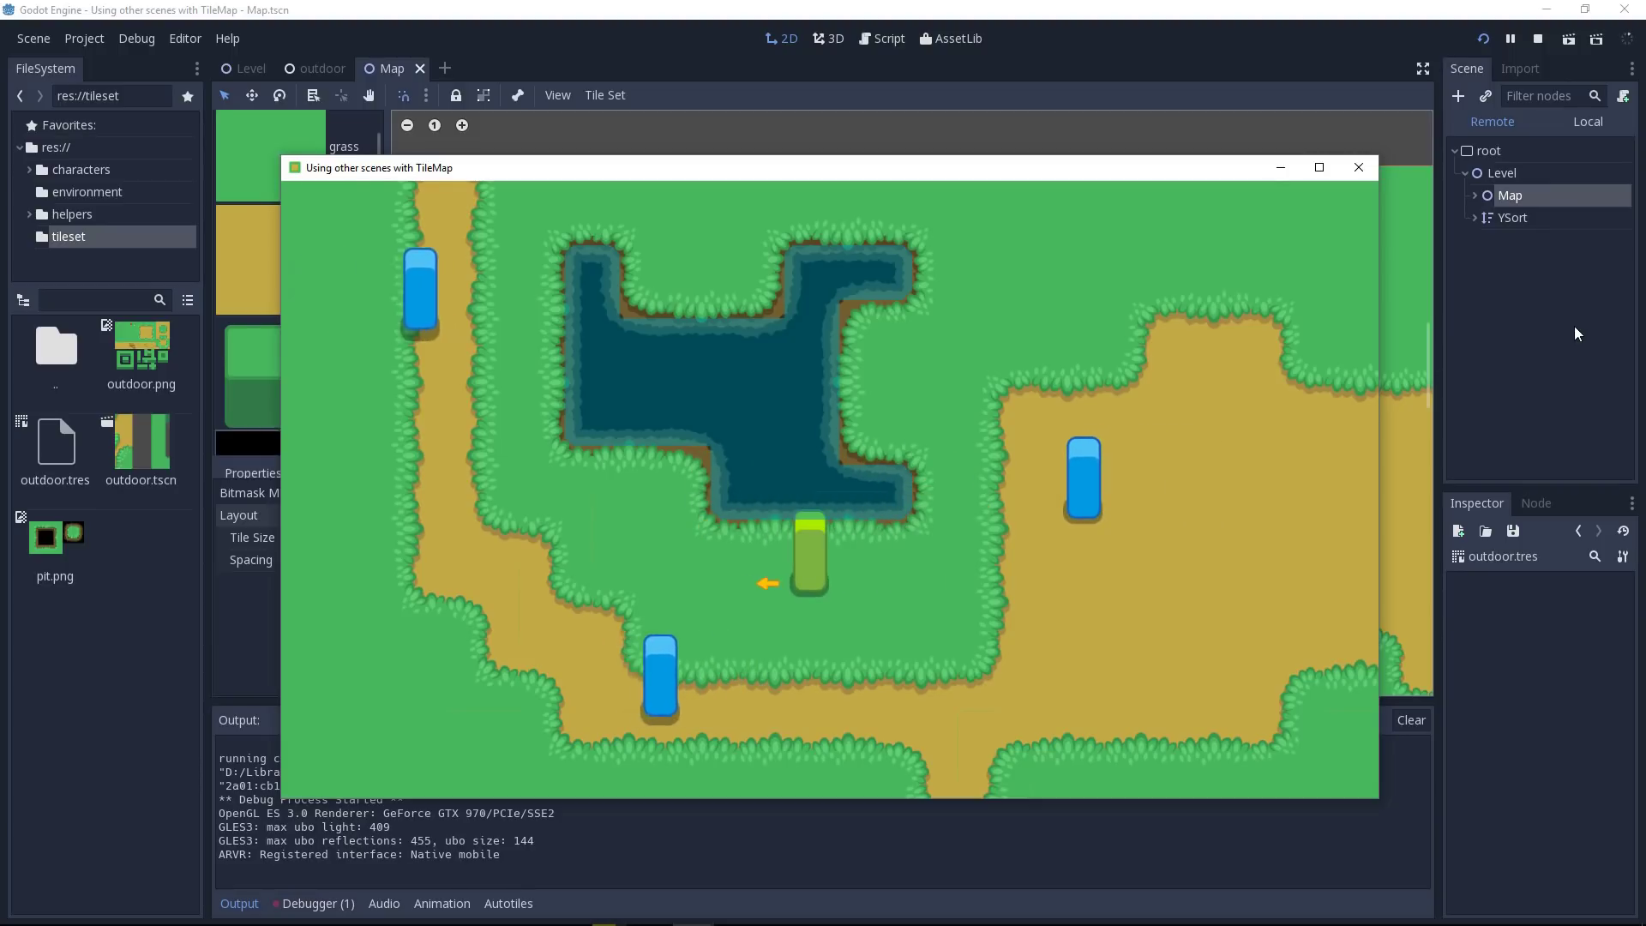
{"action": "key", "text": "Up"}
{"action": "key", "text": "Left"}
{"action": "key", "text": "Right"}
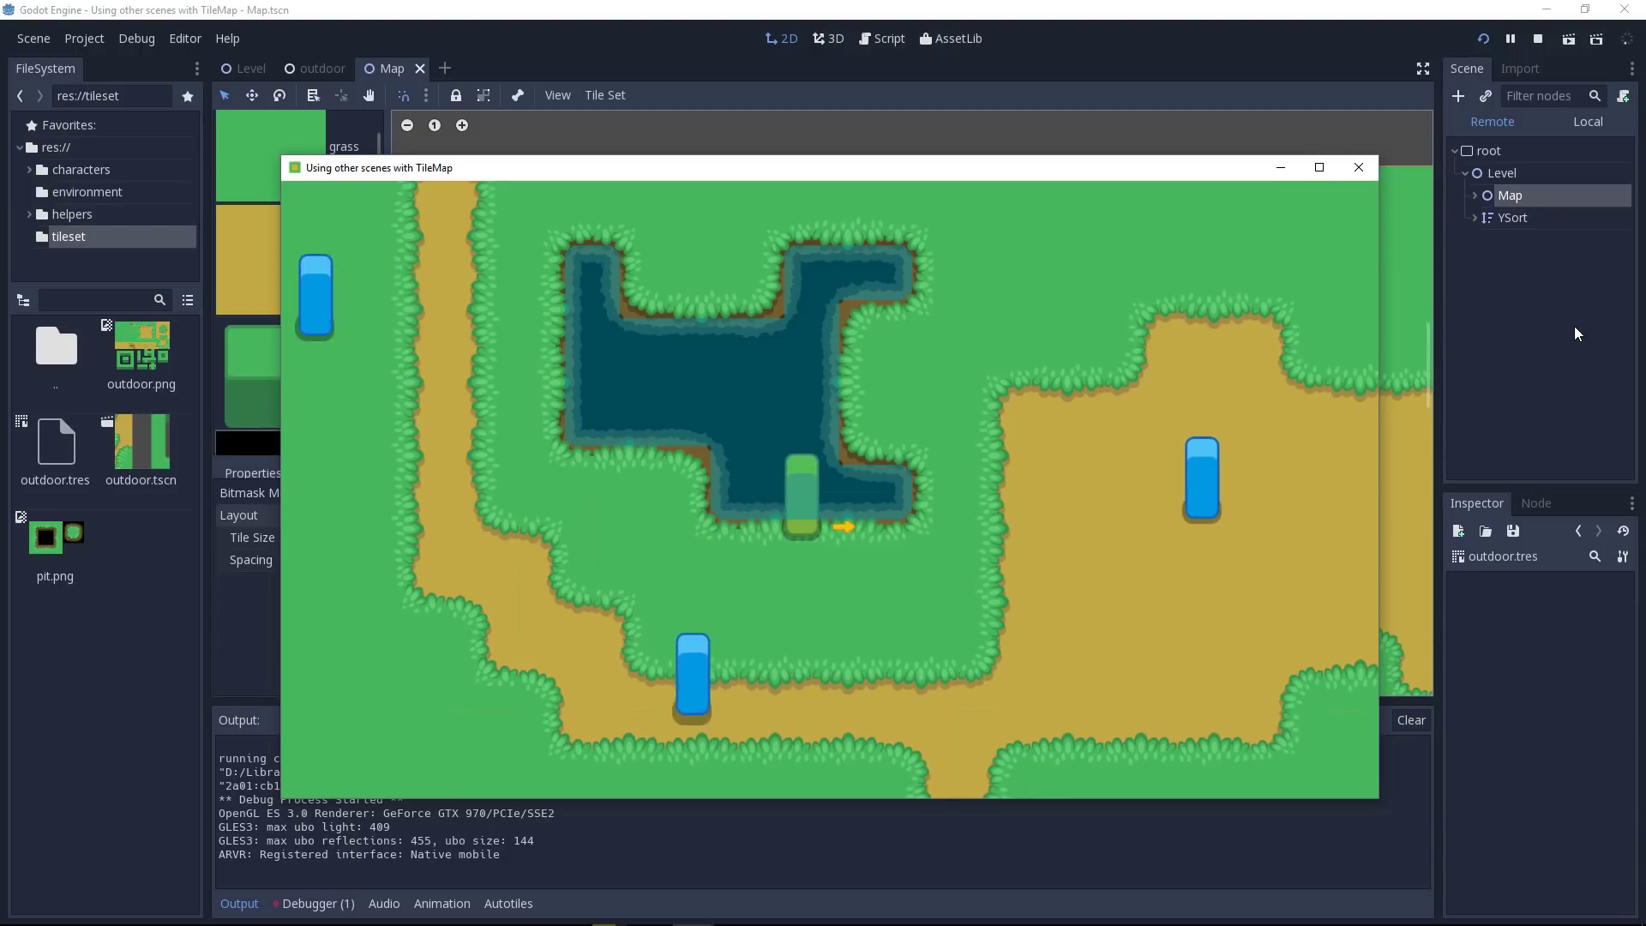